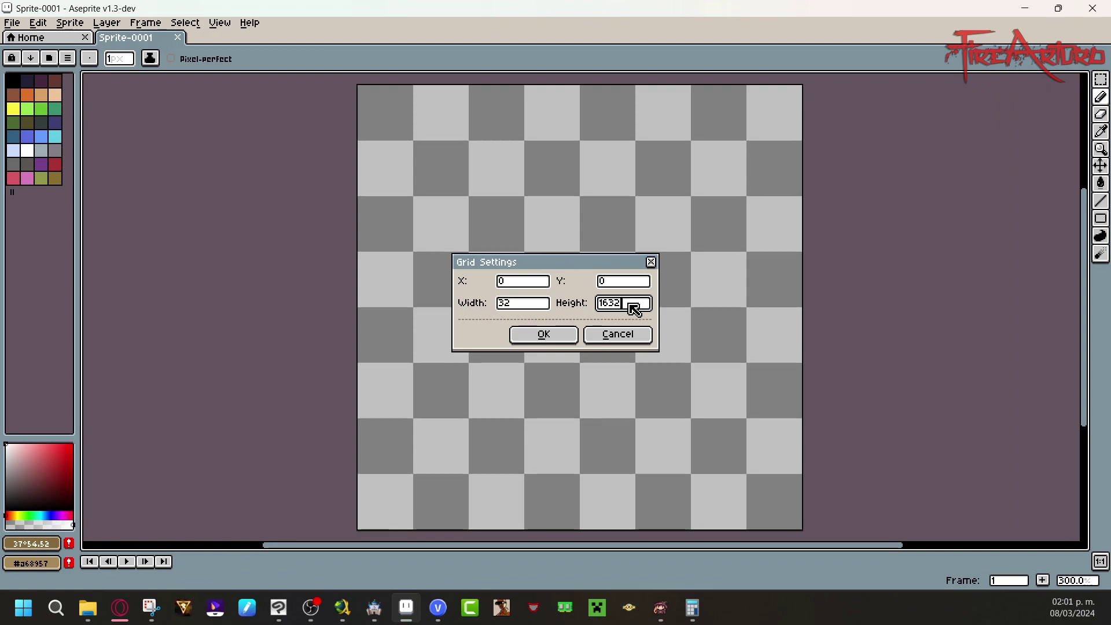
Step: Set the grid height to 32 in the grid settings and apply it
drag(613, 308, 601, 332)
text(23)
key(BackSpace)
key(BackSpace)
text(3222)
key(Return)
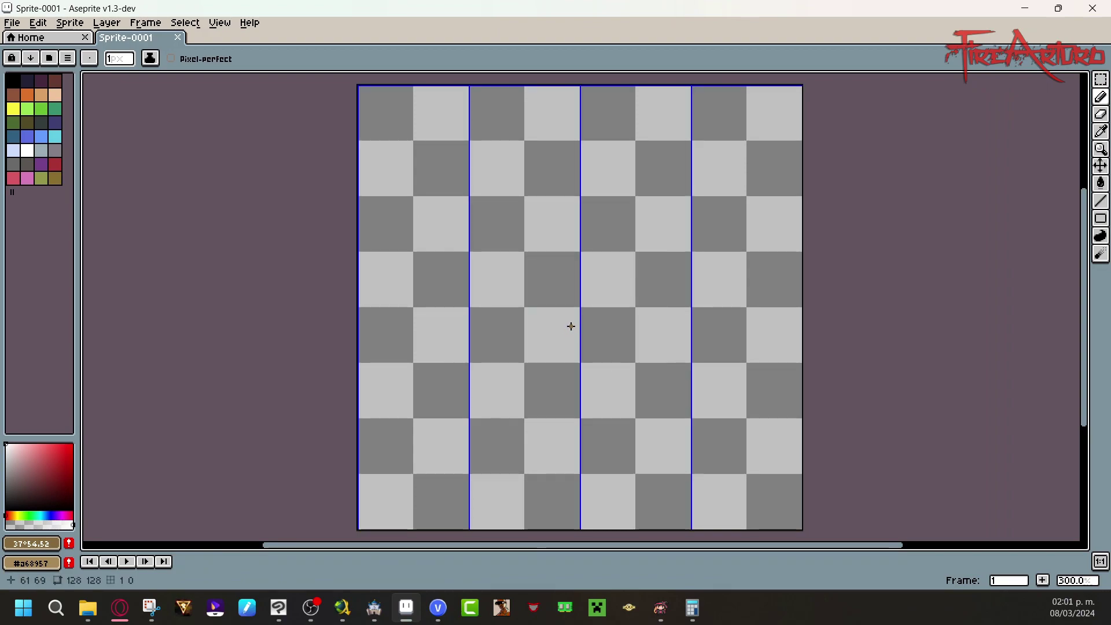
click(220, 23)
mouse_move(273, 88)
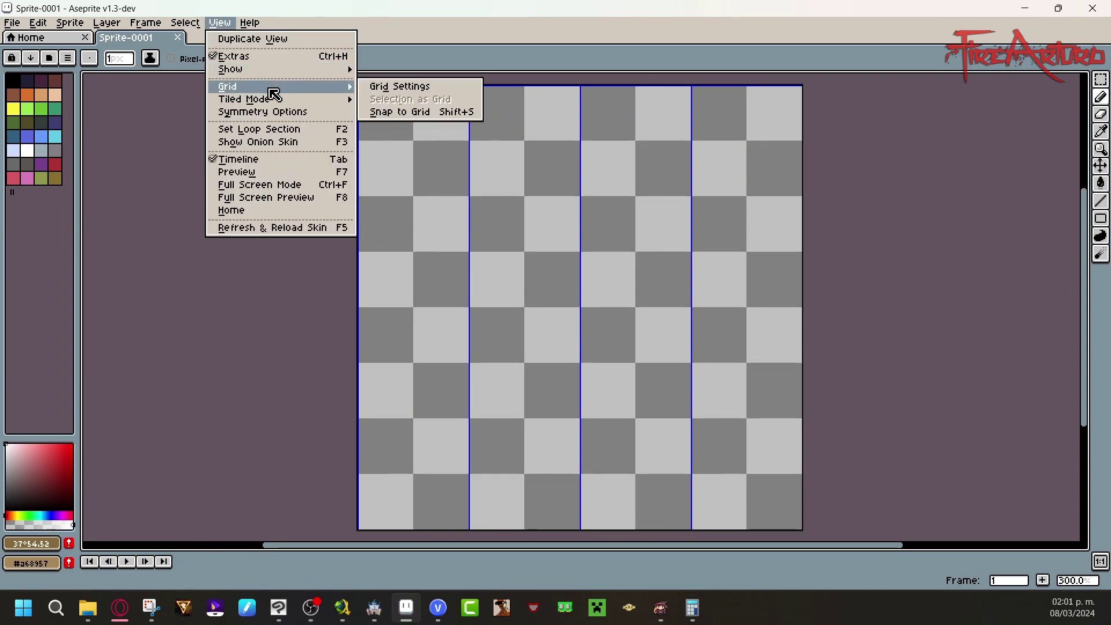
click(438, 87)
click(627, 302)
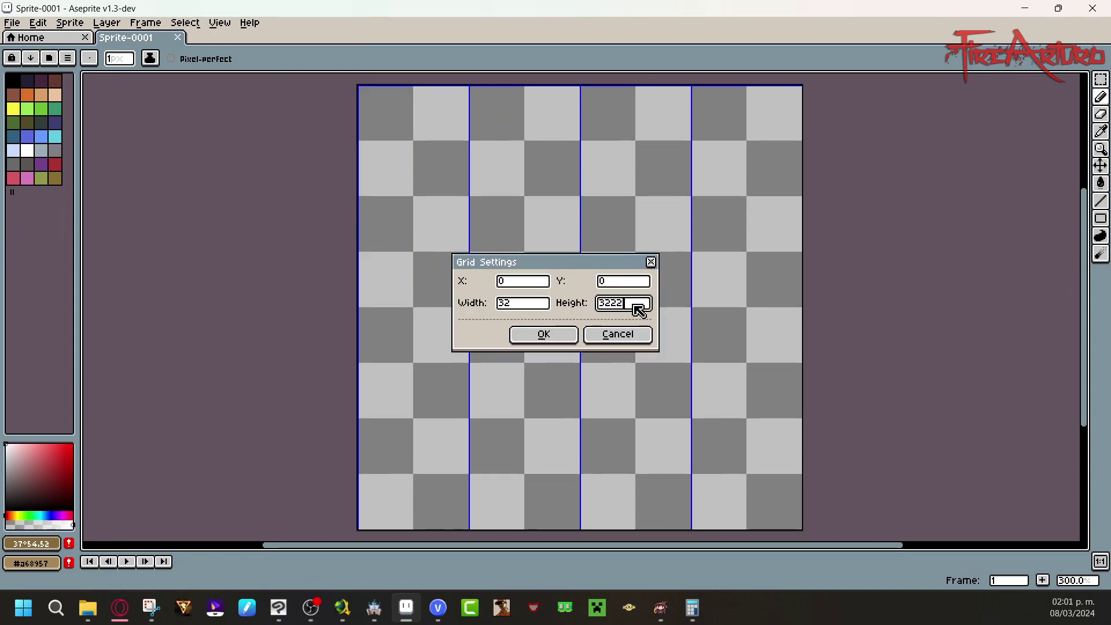
key(BackSpace)
key(BackSpace)
click(545, 335)
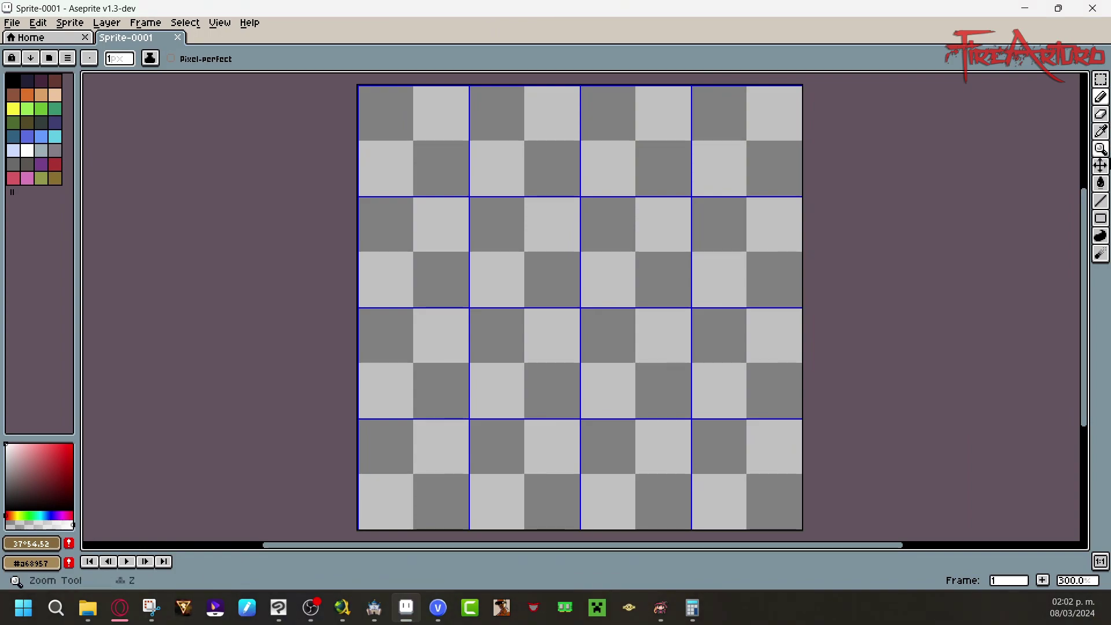
Step: Select the Pencil tool and turn on the symmetry options
click(1102, 98)
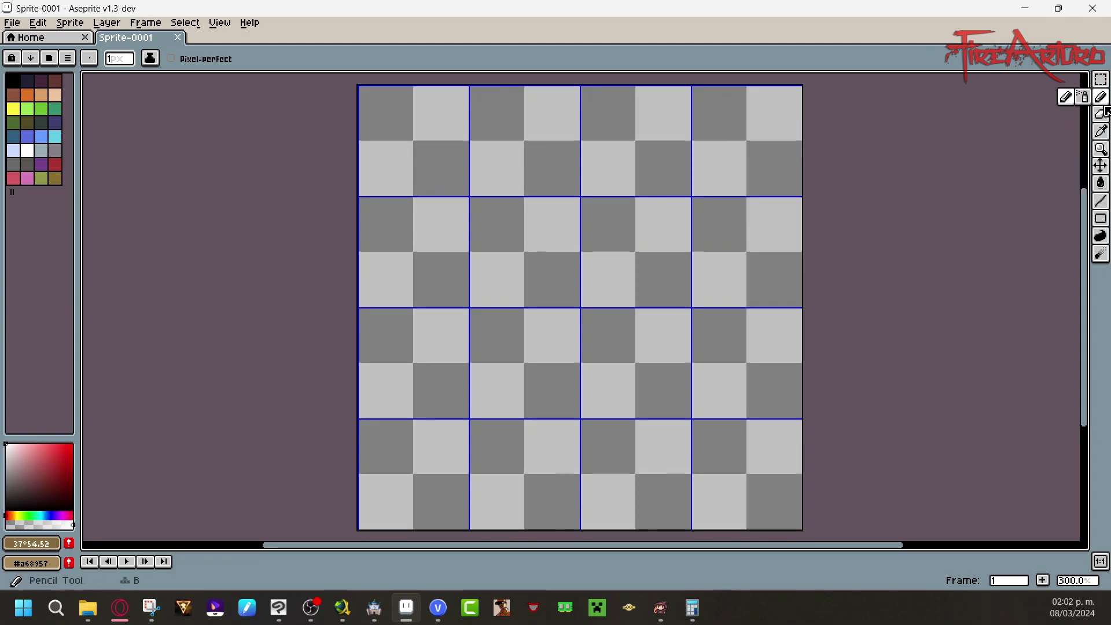
click(94, 25)
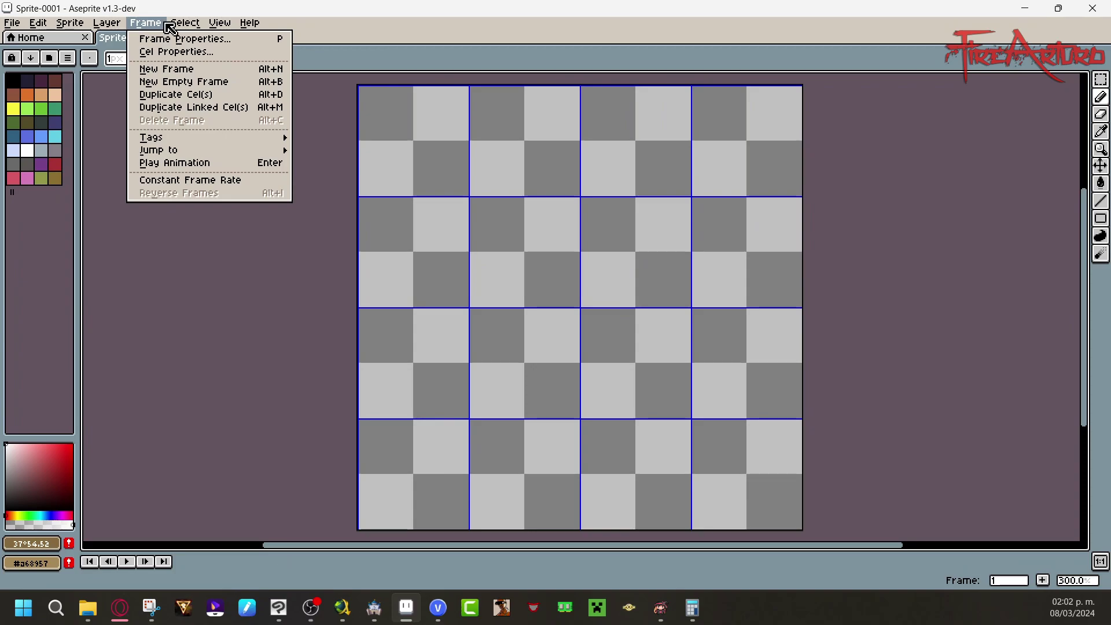
mouse_move(184, 24)
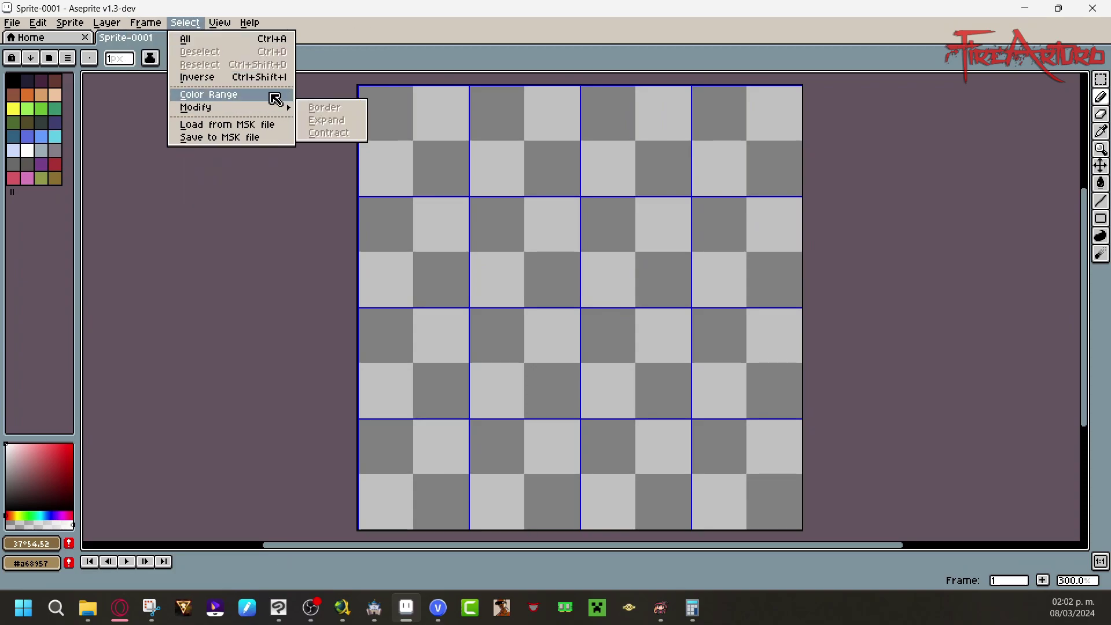
mouse_move(220, 22)
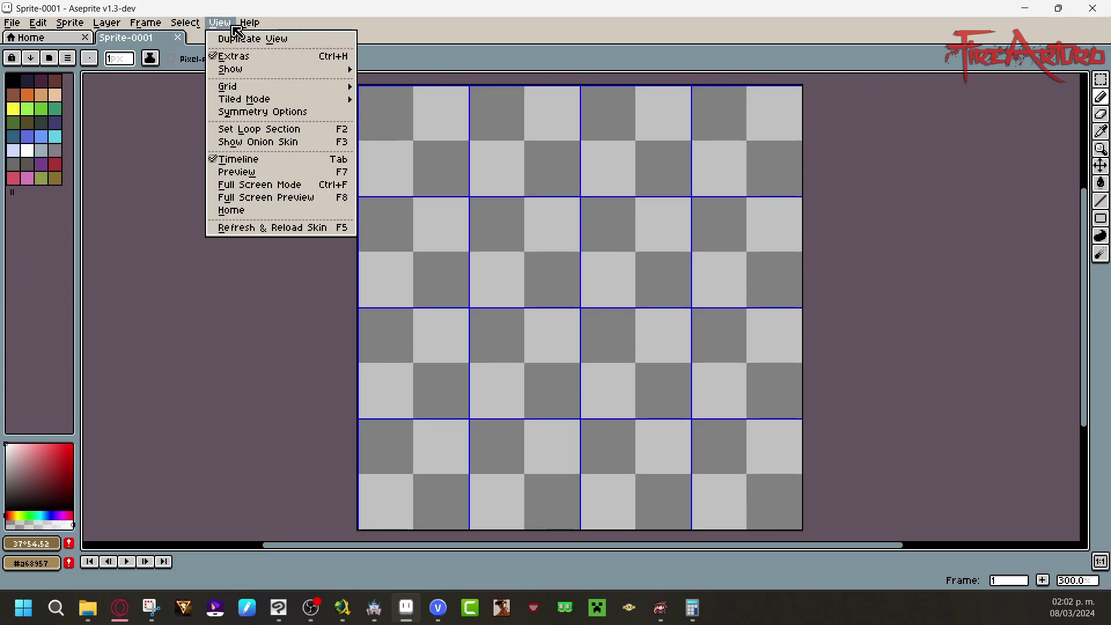
click(349, 118)
Step: Turn on the display of layer edges on the canvas
click(220, 22)
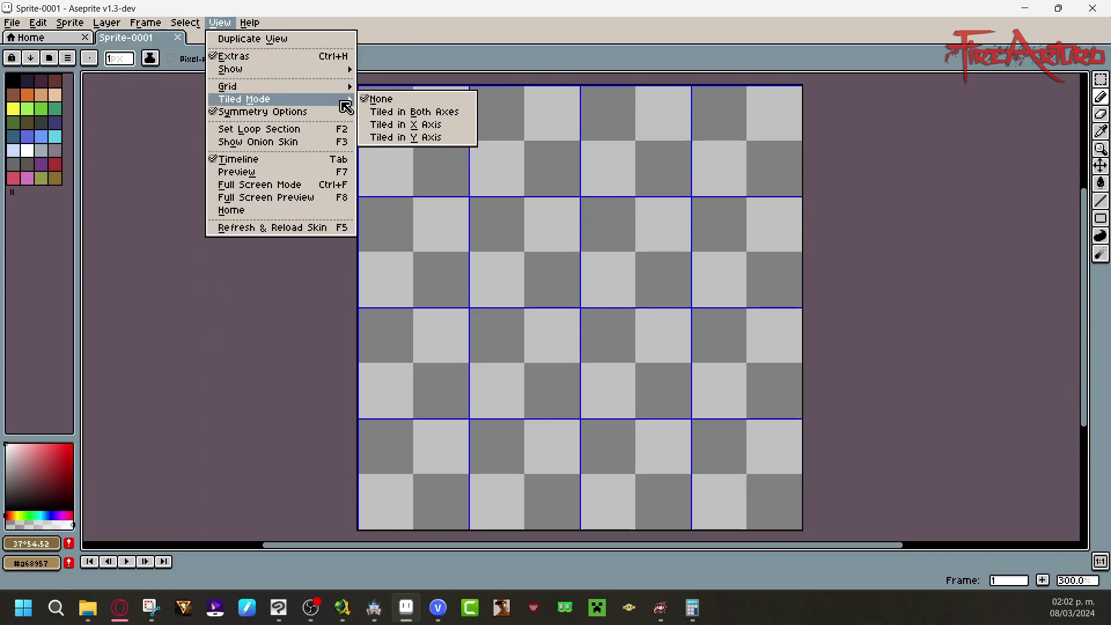
mouse_move(324, 70)
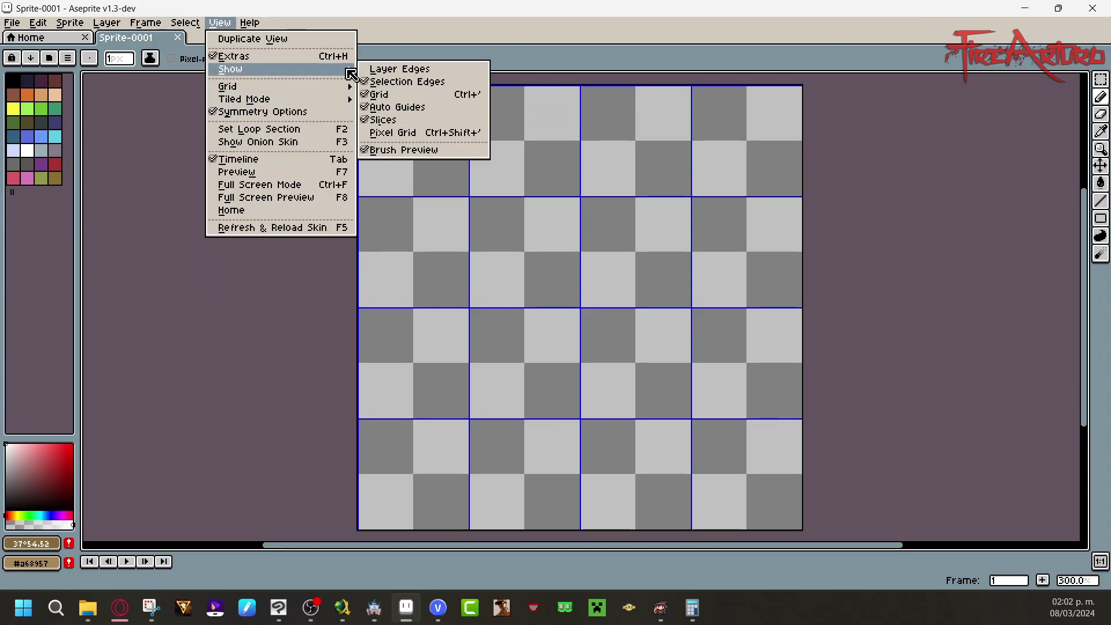
click(379, 68)
Step: Turn the pixel grid display on and back off
click(230, 25)
mouse_move(277, 69)
click(393, 122)
click(220, 23)
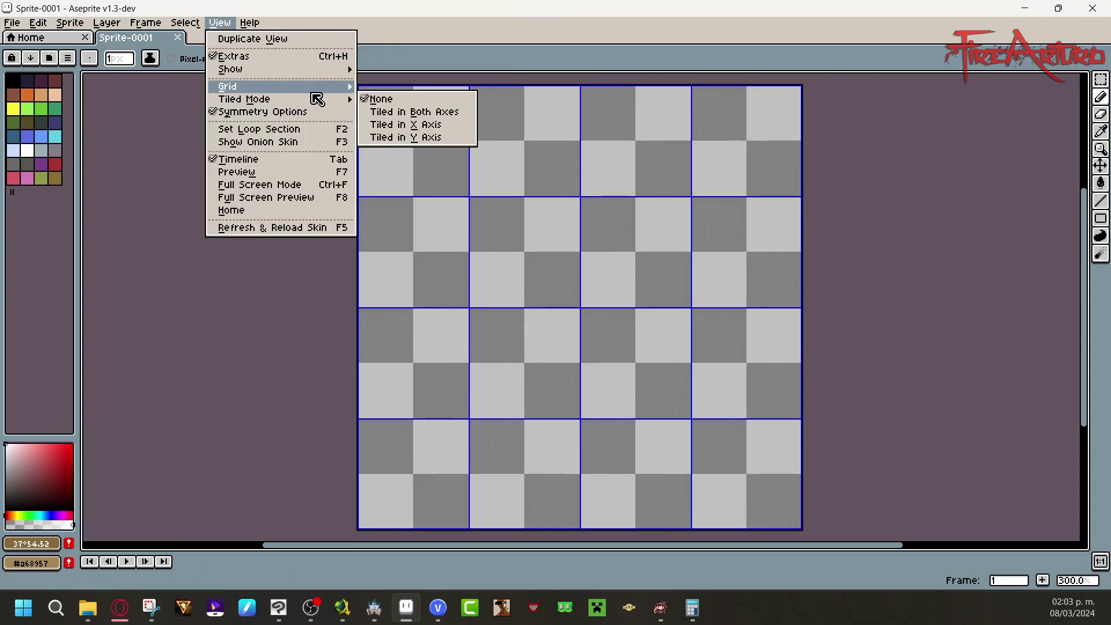
click(429, 133)
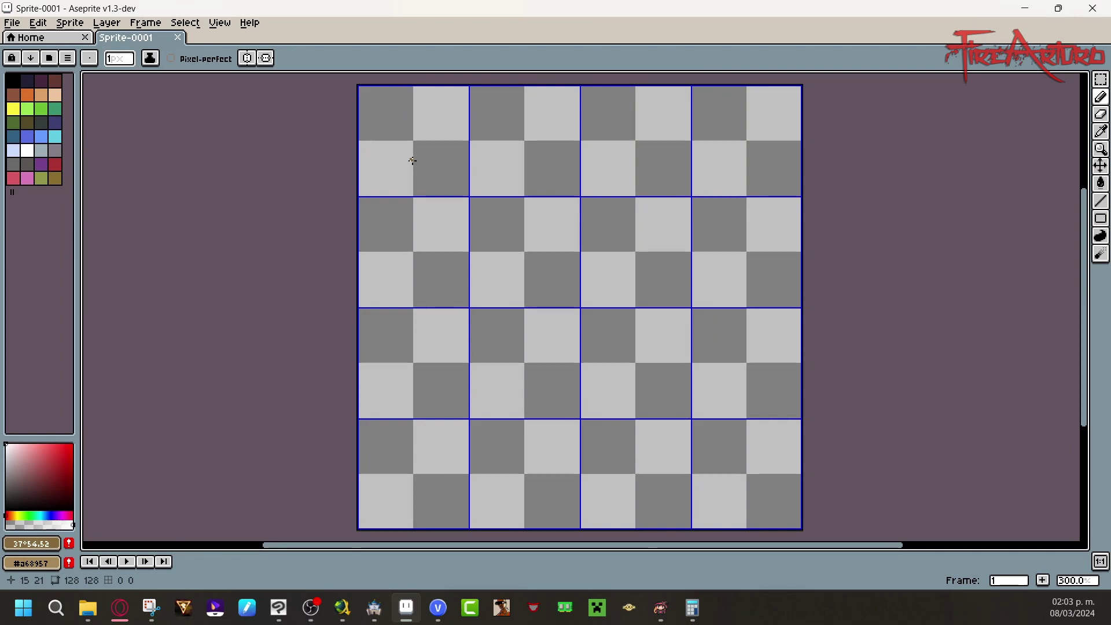
Step: Enable only the vertical symmetry axis and move it to the middle of the first grid column
click(219, 23)
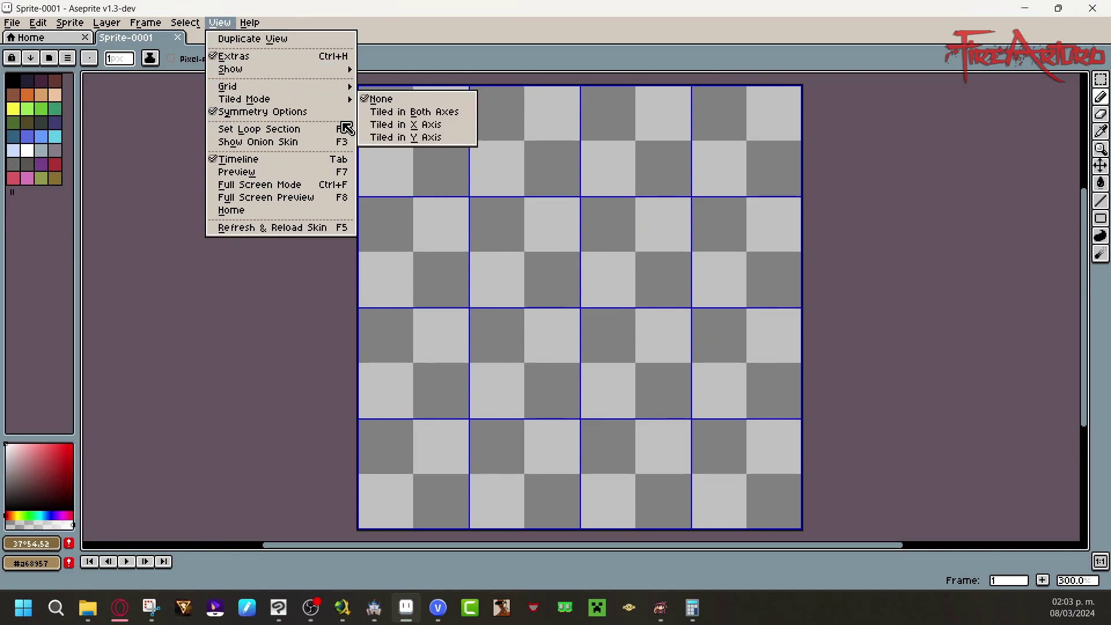
click(1094, 255)
drag(1083, 279, 1080, 248)
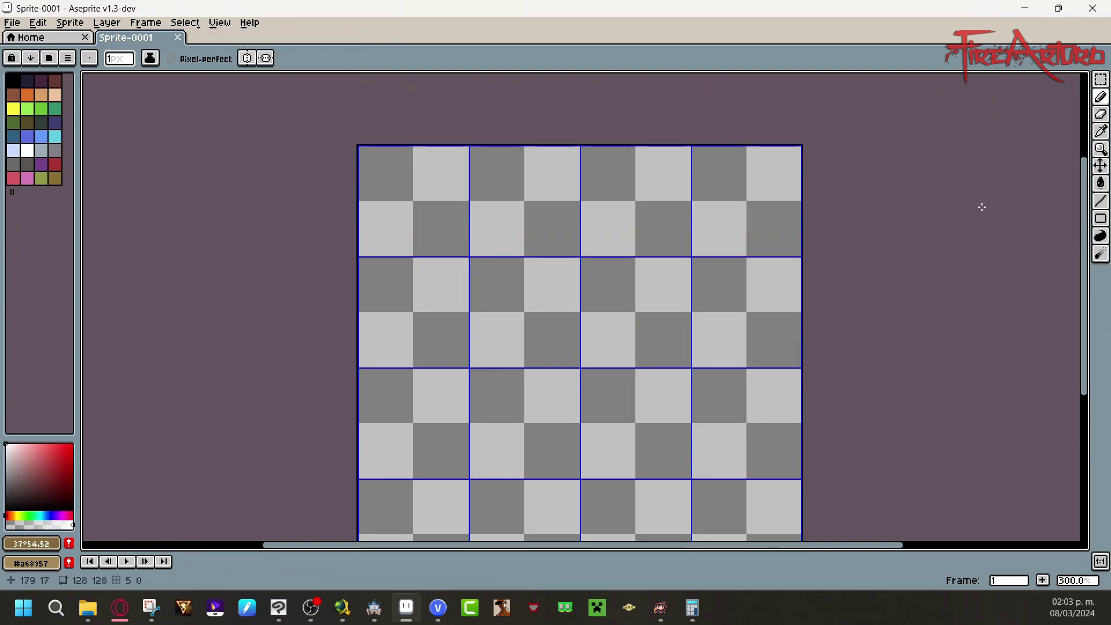
click(247, 58)
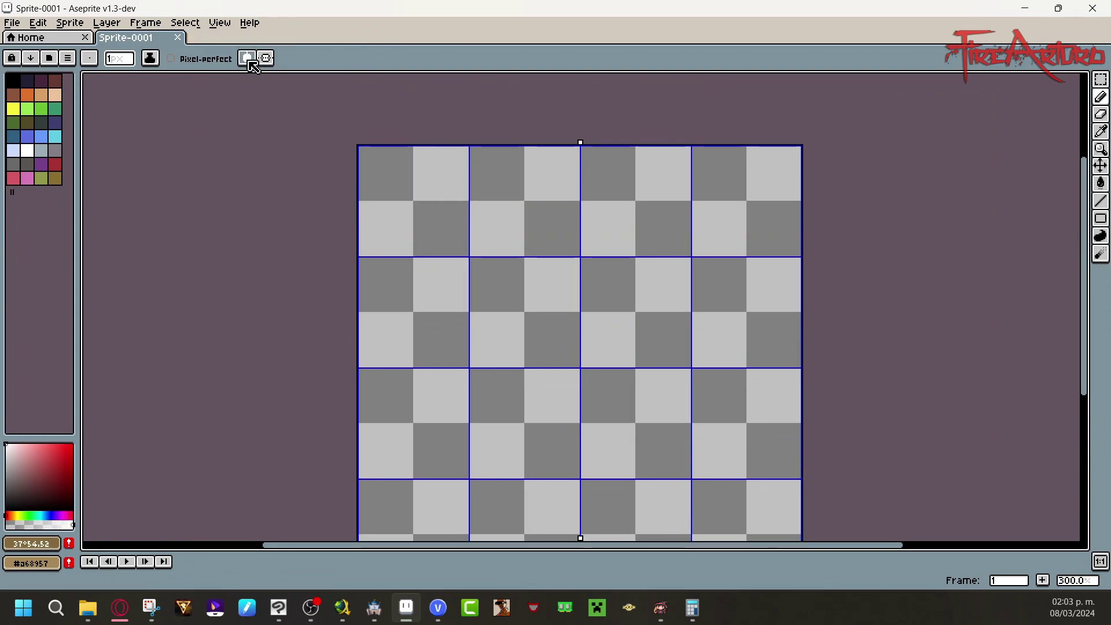
click(267, 59)
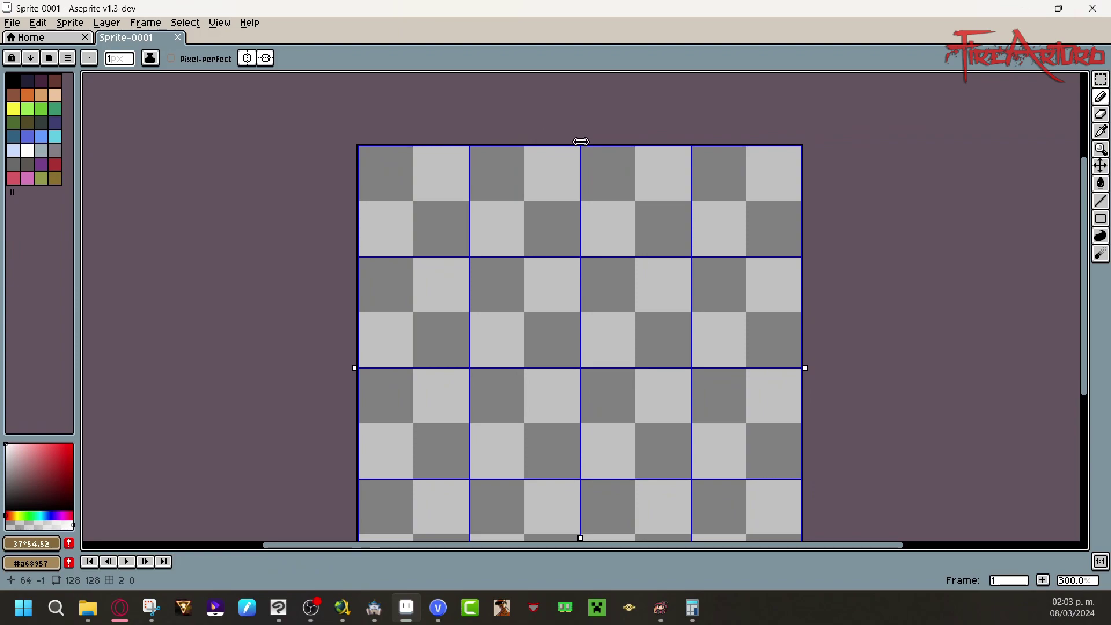
drag(581, 141, 414, 141)
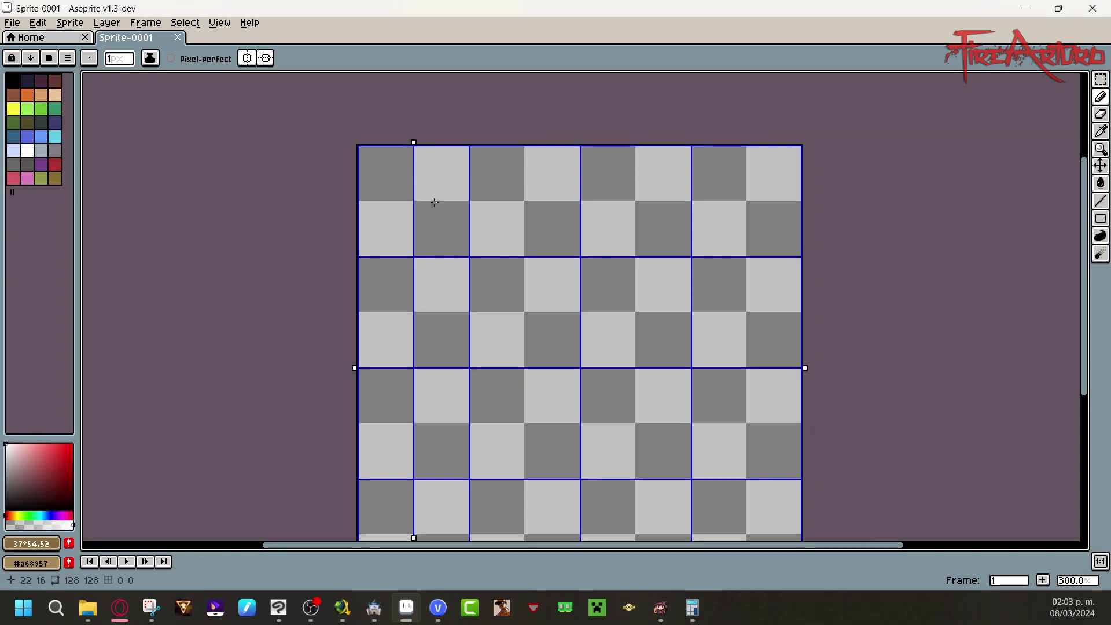
click(269, 58)
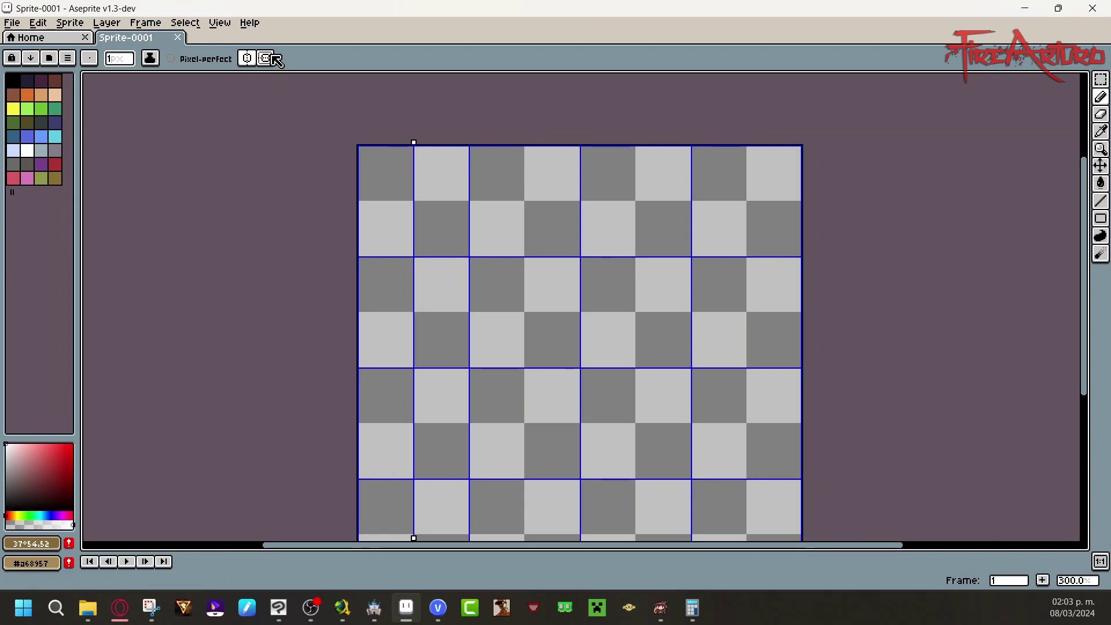
Step: Zoom the canvas to 800% and bring its first grid cell fully into view
drag(1077, 580, 1053, 568)
drag(1085, 325, 1094, 289)
click(1083, 581)
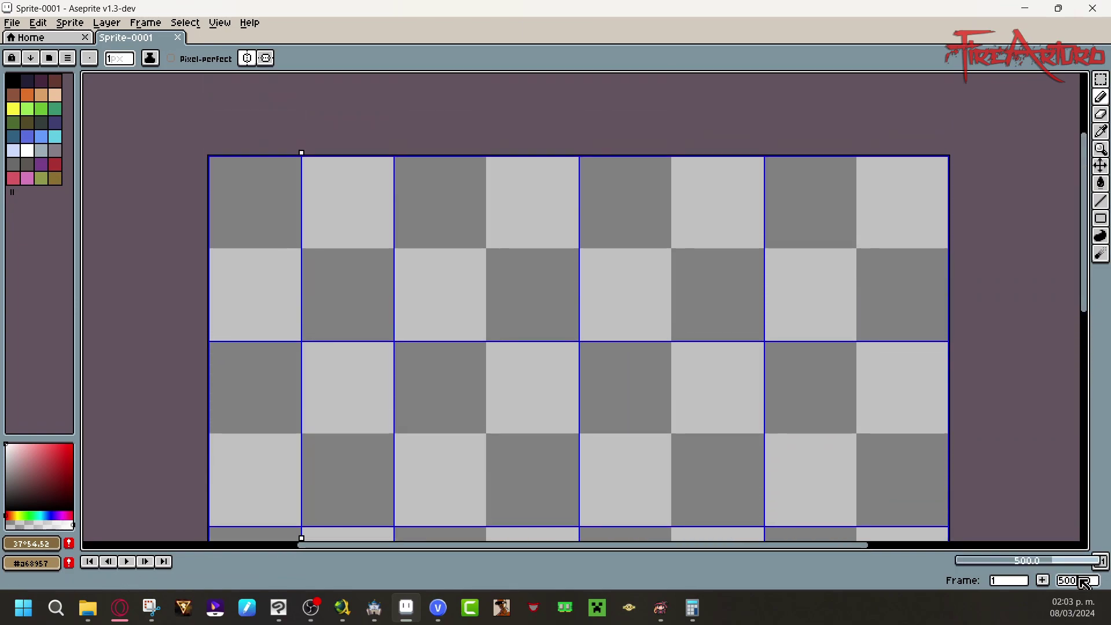
drag(1067, 565, 1086, 564)
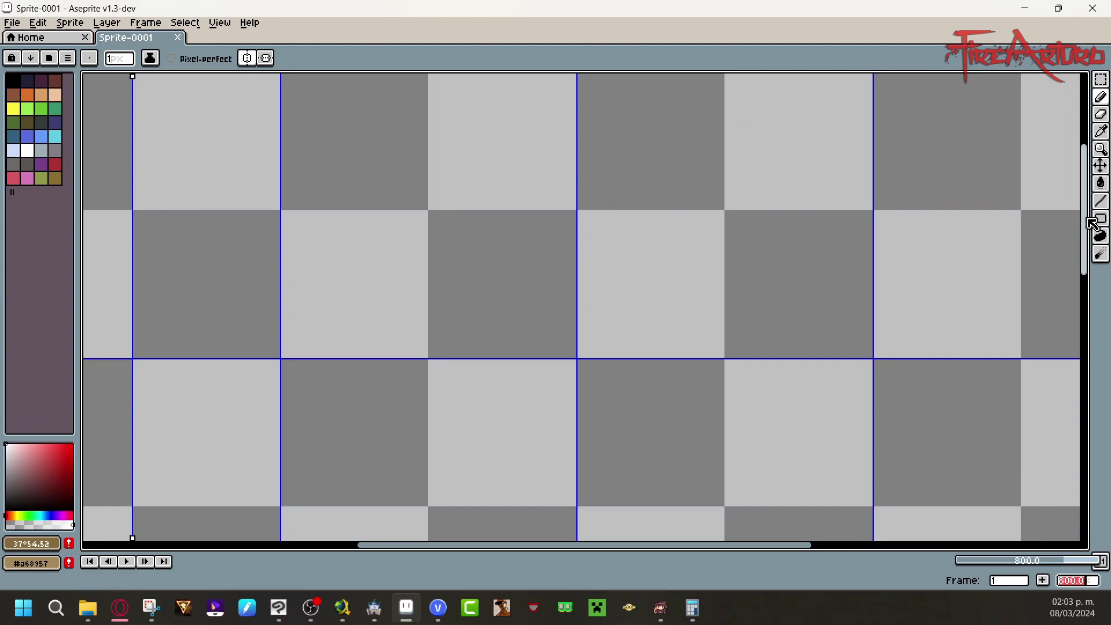
drag(1086, 222, 1087, 214)
drag(652, 547, 536, 539)
Step: Try mirrored Pencil strokes in the first grid cell, including red marks in its corners, and undo them all
mouse_move(405, 132)
mouse_down()
mouse_move(322, 142)
mouse_move(266, 255)
mouse_up()
key(ctrl+z)
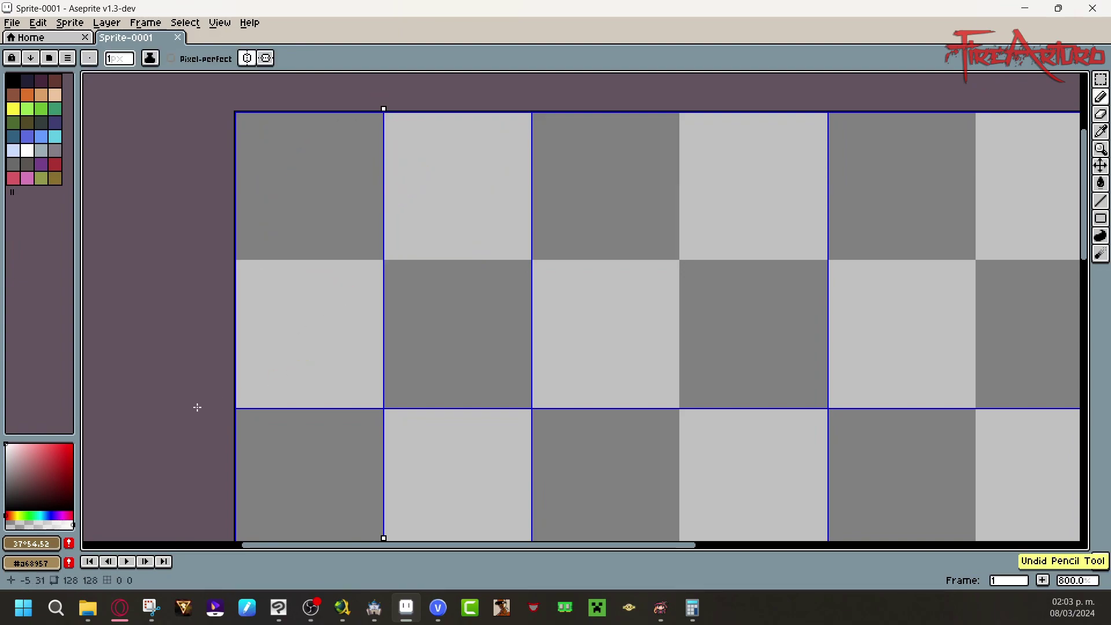
click(72, 446)
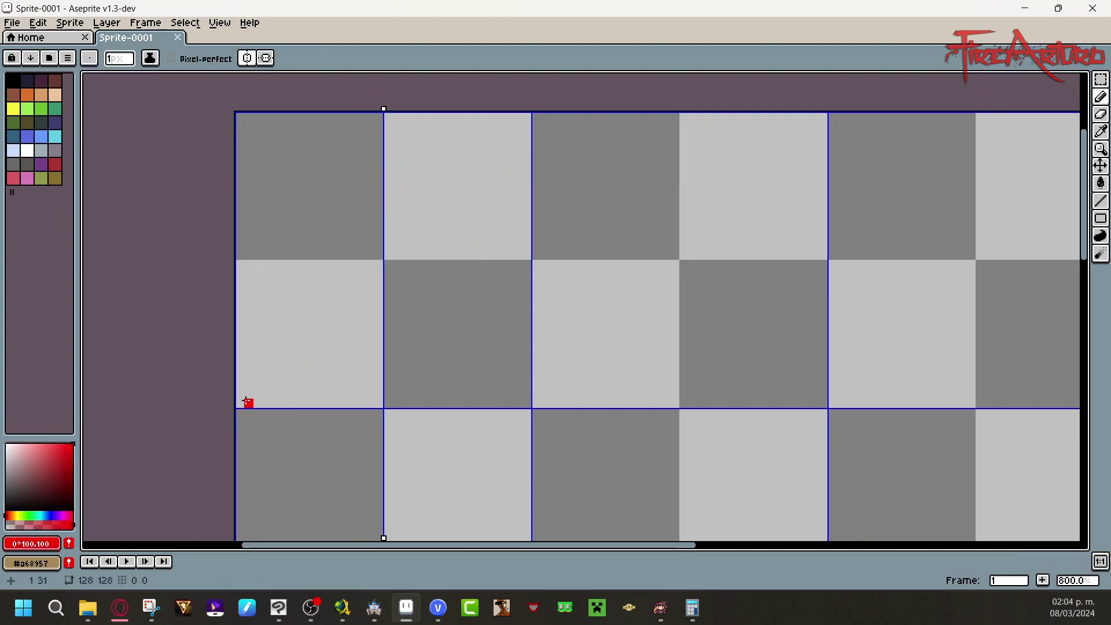
shift+click(240, 400)
click(527, 118)
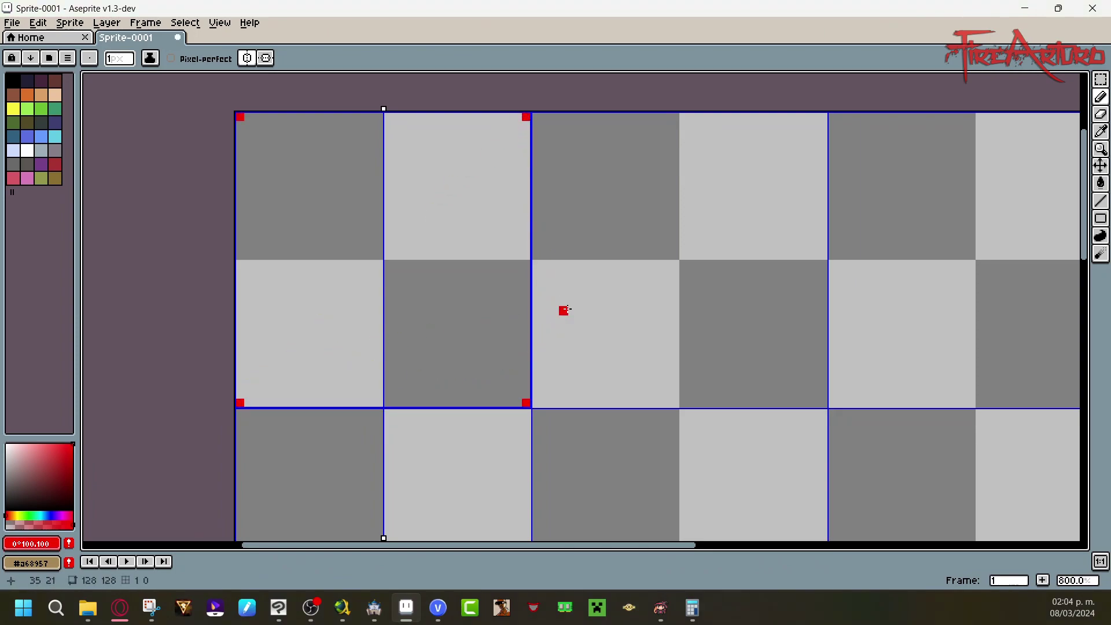
key(ctrl+z)
key(ctrl+z)
mouse_move(412, 171)
mouse_down()
mouse_move(486, 271)
mouse_move(480, 376)
mouse_move(393, 319)
mouse_move(405, 200)
mouse_move(499, 136)
mouse_up()
key(ctrl+z)
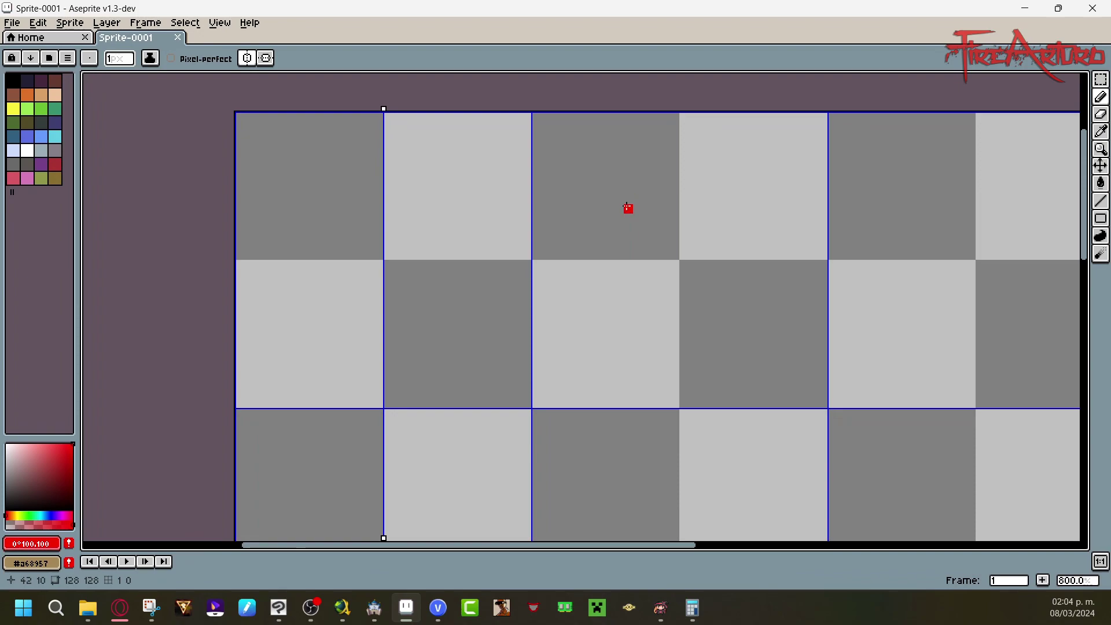
Step: Draw a round black head outline, about 16 × 15 px, centred on the symmetry axis in the first grid cell
click(19, 83)
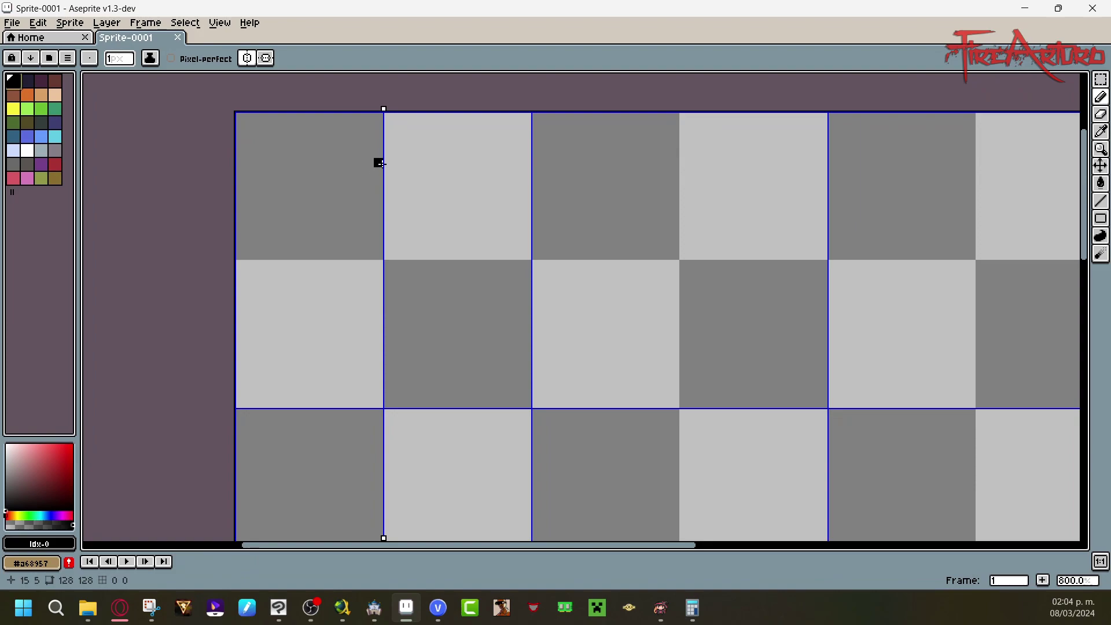
mouse_move(379, 163)
mouse_down()
mouse_move(319, 192)
mouse_move(310, 255)
mouse_move(330, 300)
mouse_move(374, 317)
mouse_up()
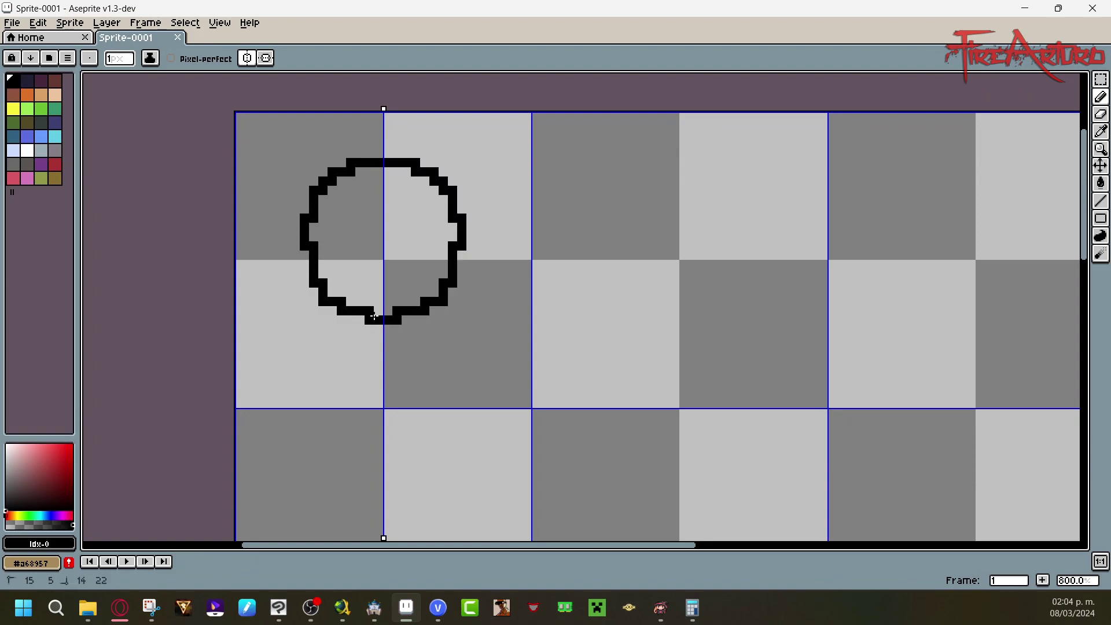
key(ctrl+z)
mouse_move(379, 184)
mouse_down()
mouse_move(334, 199)
mouse_move(324, 304)
mouse_move(389, 326)
mouse_up()
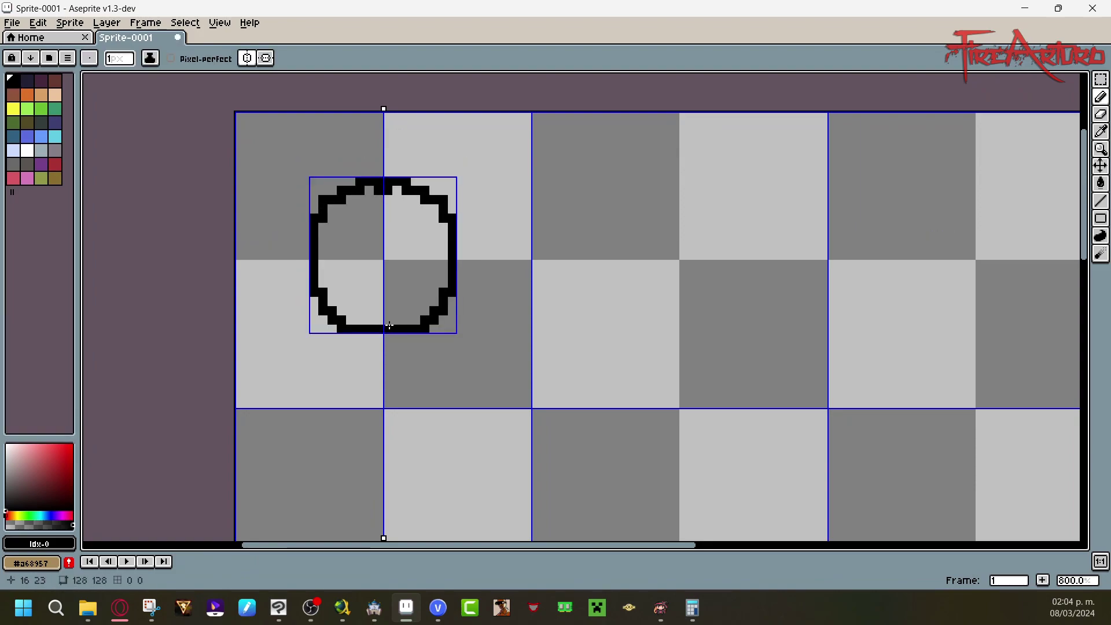
key(ctrl+z)
mouse_move(376, 188)
mouse_down()
mouse_move(446, 241)
mouse_move(381, 319)
mouse_up()
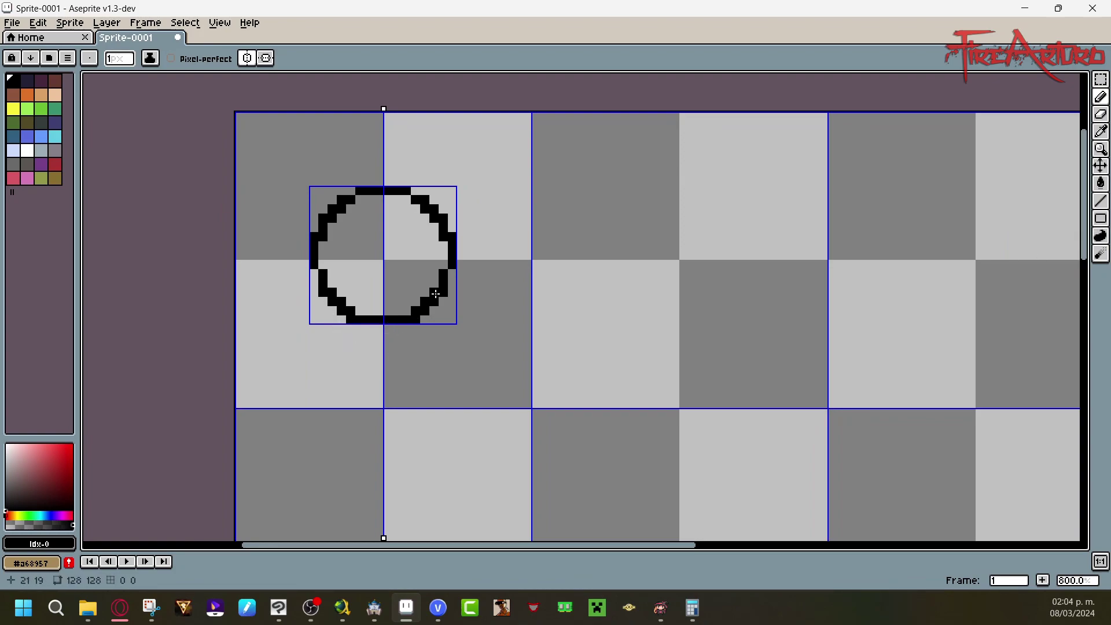
Step: Select the head outline, move it up 3 px, and deselect it
key(v)
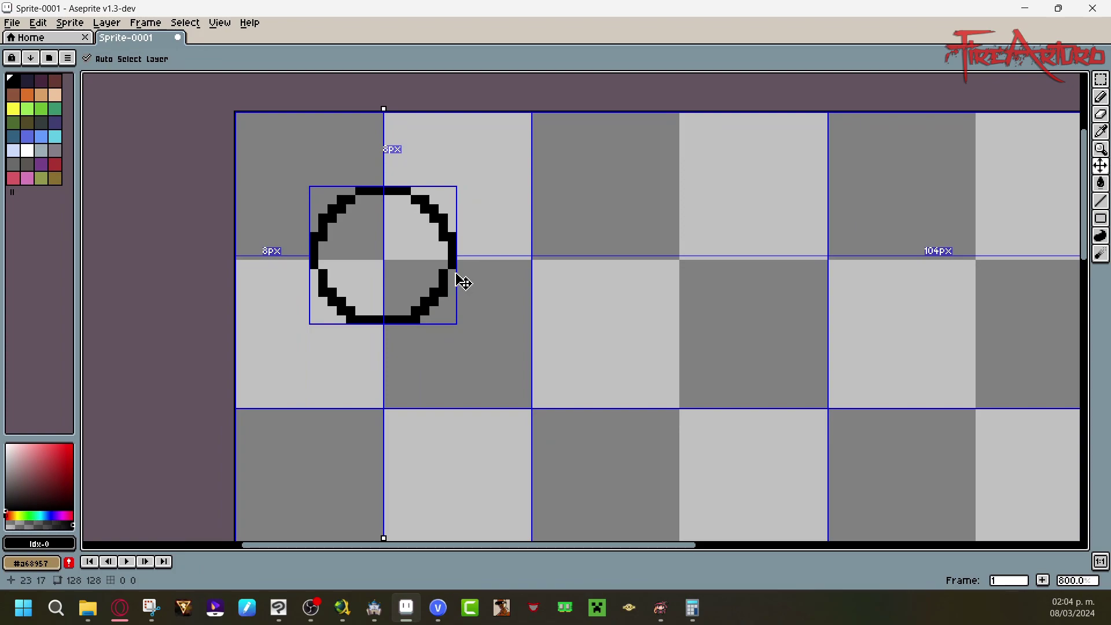
click(421, 295)
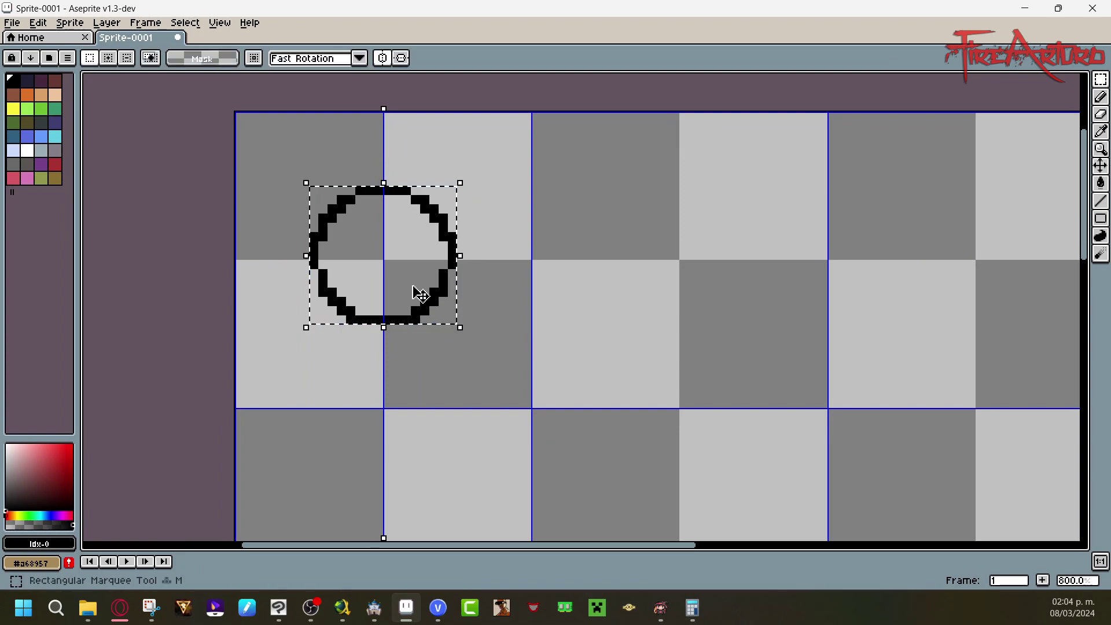
key(Up)
key(Up)
key(Up)
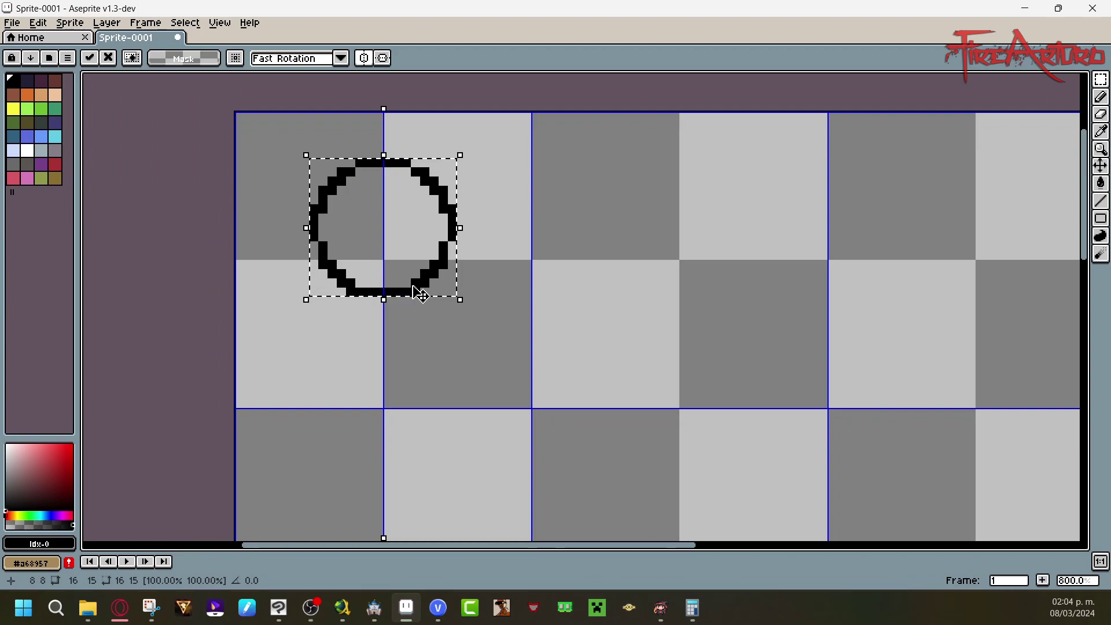
key(m)
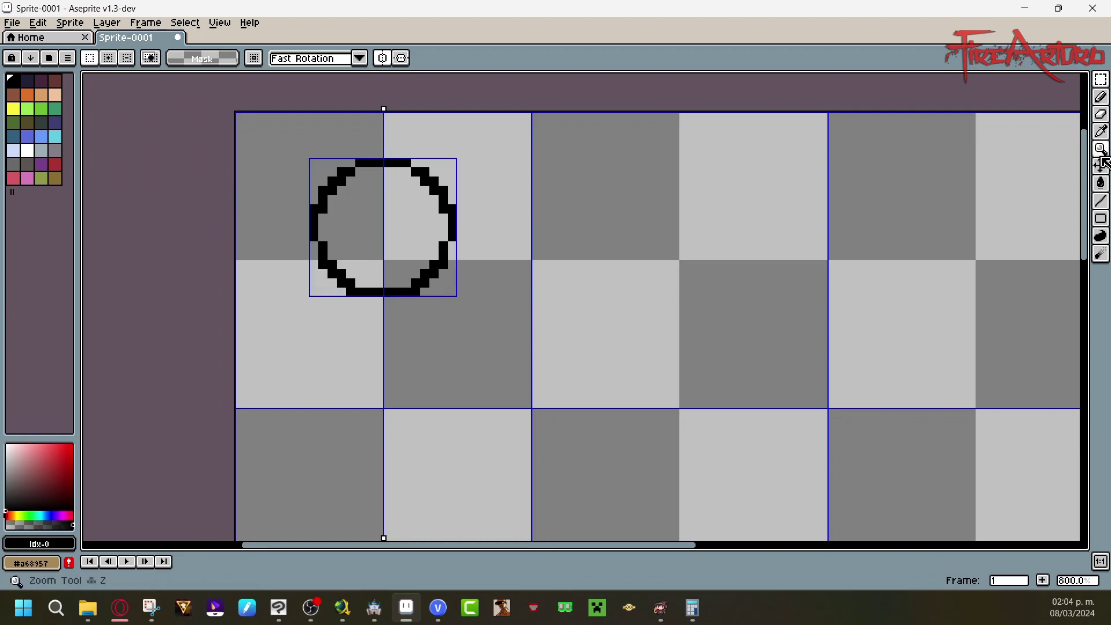
Step: Draw the character's mirrored arms, torso and short legs in black below the head, reaching the lower edge of the first grid cell
click(1101, 97)
mouse_move(345, 296)
mouse_down()
mouse_move(320, 288)
mouse_move(298, 325)
mouse_move(340, 335)
mouse_move(341, 382)
mouse_up()
key(ctrl+z)
mouse_move(342, 319)
mouse_down()
mouse_move(331, 352)
mouse_move(343, 405)
mouse_up()
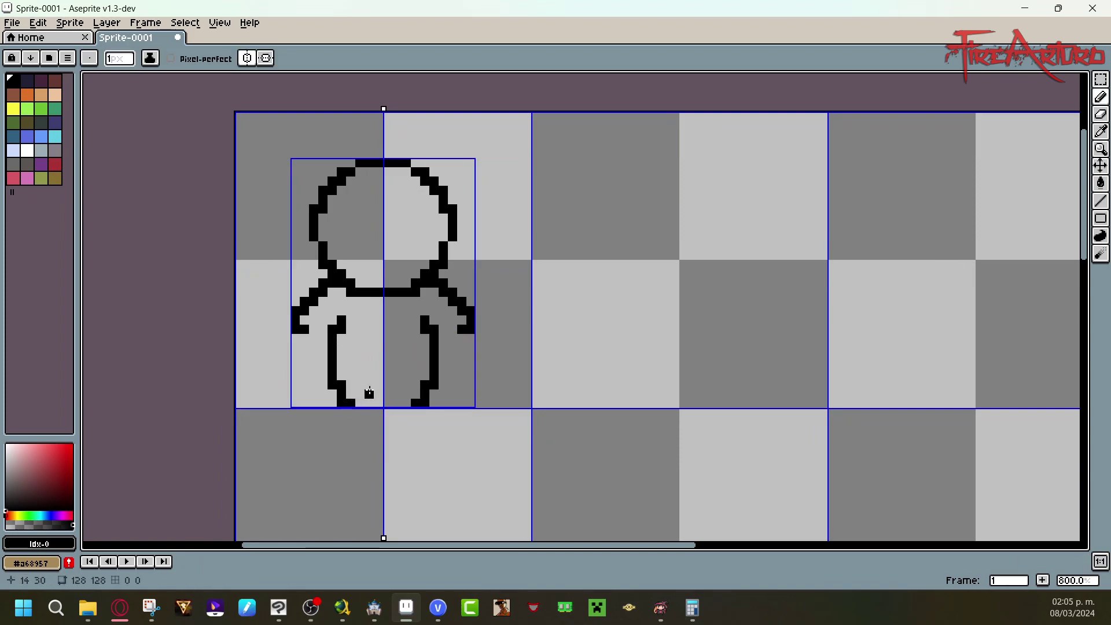
key(ctrl+z)
mouse_move(334, 327)
mouse_down()
mouse_move(346, 383)
mouse_move(381, 388)
mouse_up()
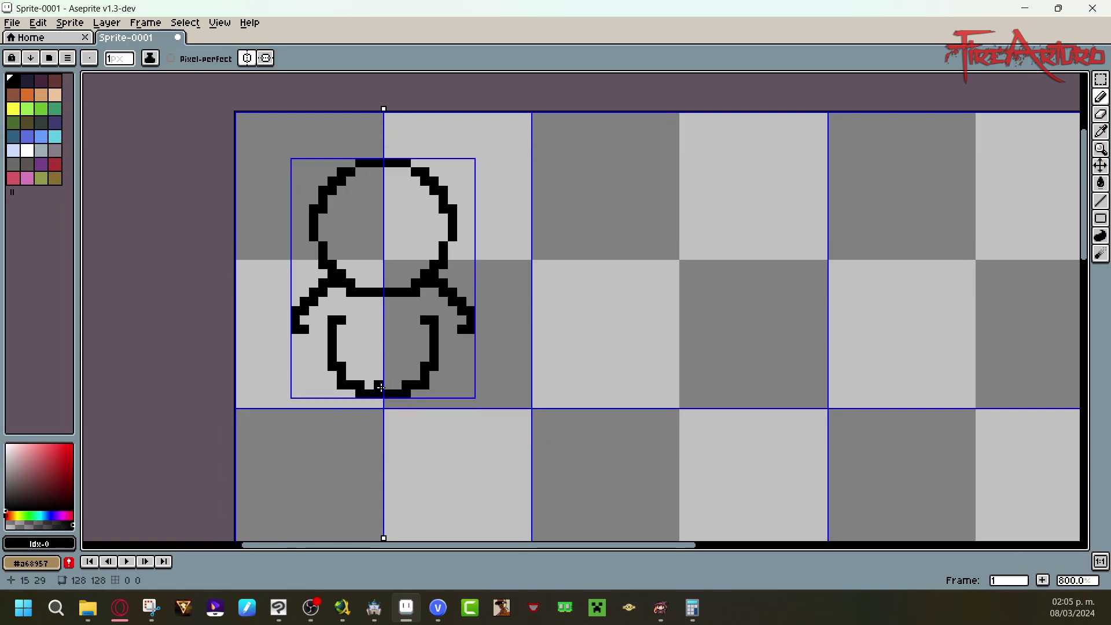
key(ctrl+z)
mouse_move(341, 311)
mouse_down()
mouse_move(355, 372)
mouse_move(427, 346)
mouse_move(345, 376)
mouse_move(337, 362)
mouse_move(340, 402)
mouse_move(365, 395)
mouse_up()
drag(313, 336, 333, 339)
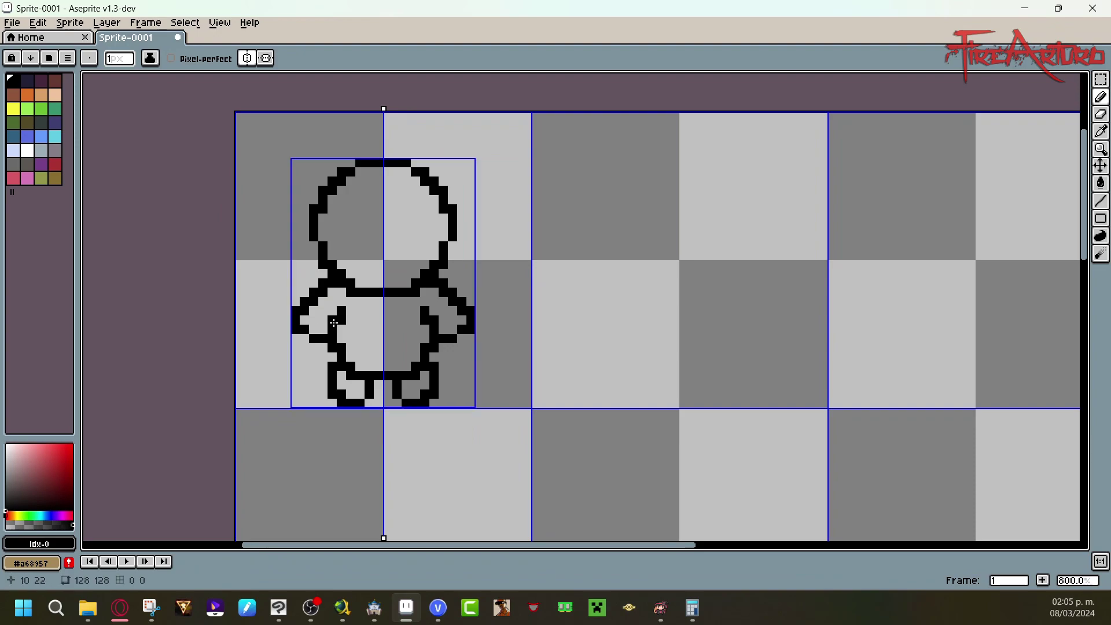
Step: Close the mirrored lines between torso and arms, and fill the head, torso, arms and legs with light skin colour #fbddab
drag(343, 293, 344, 305)
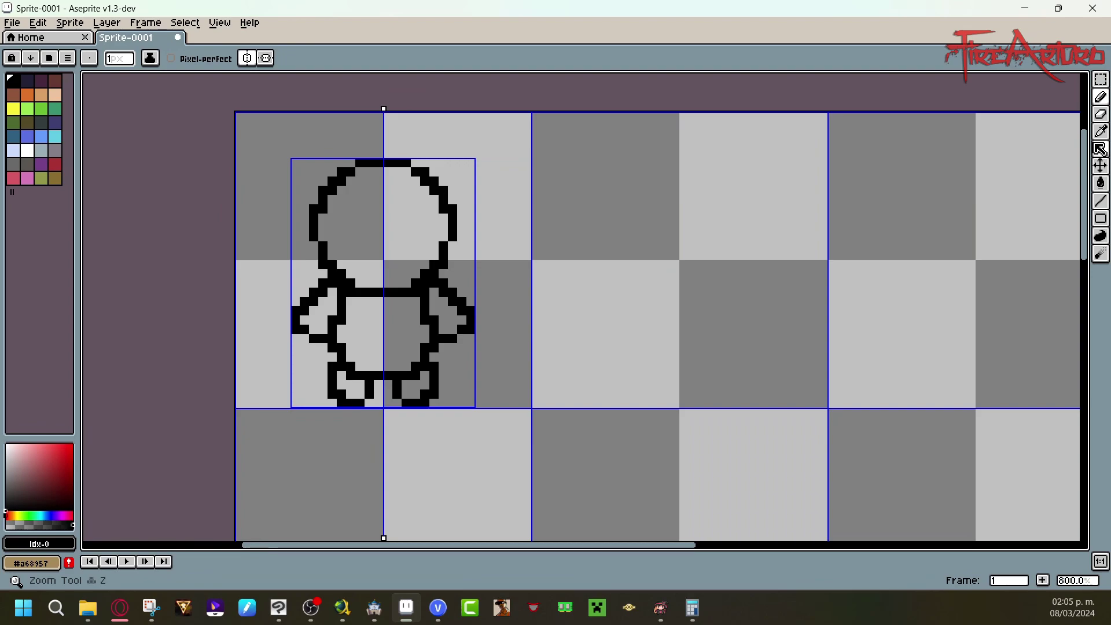
click(1100, 182)
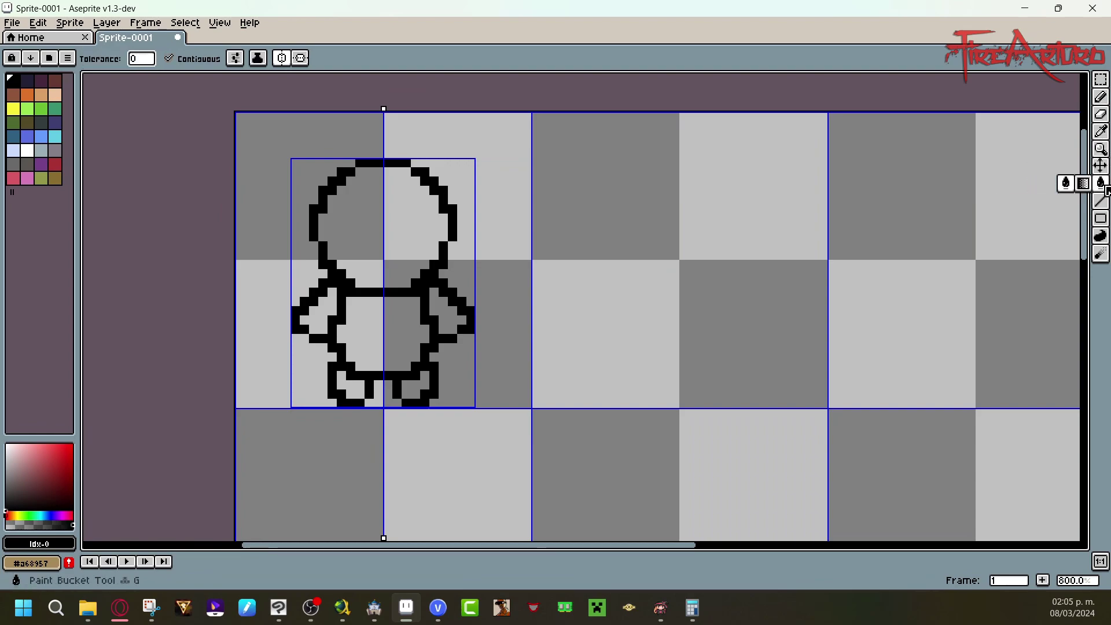
click(1069, 184)
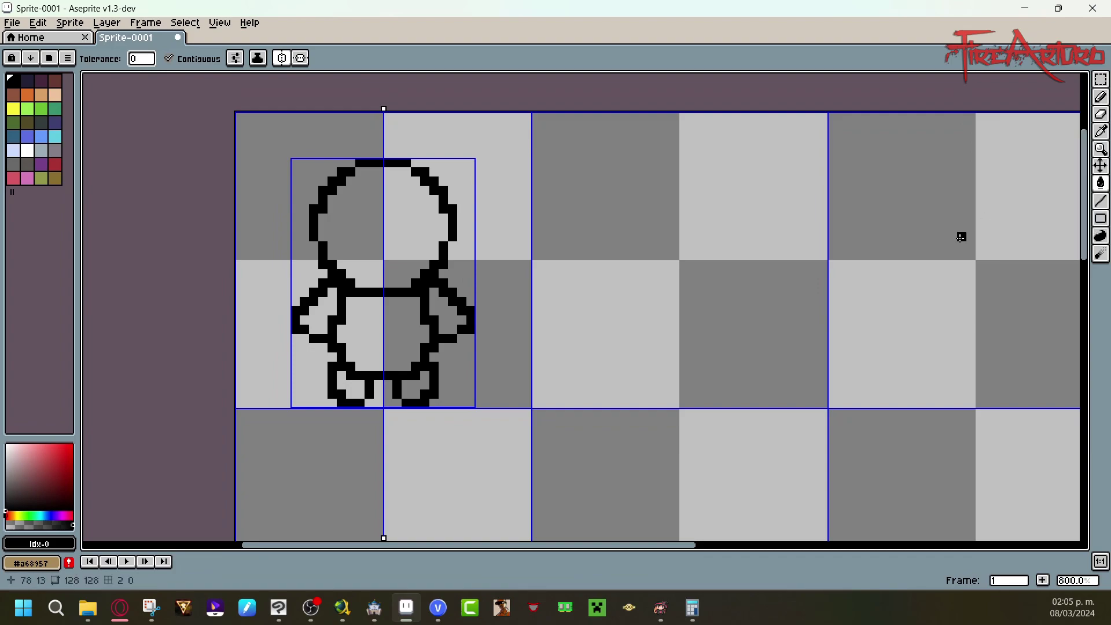
click(15, 515)
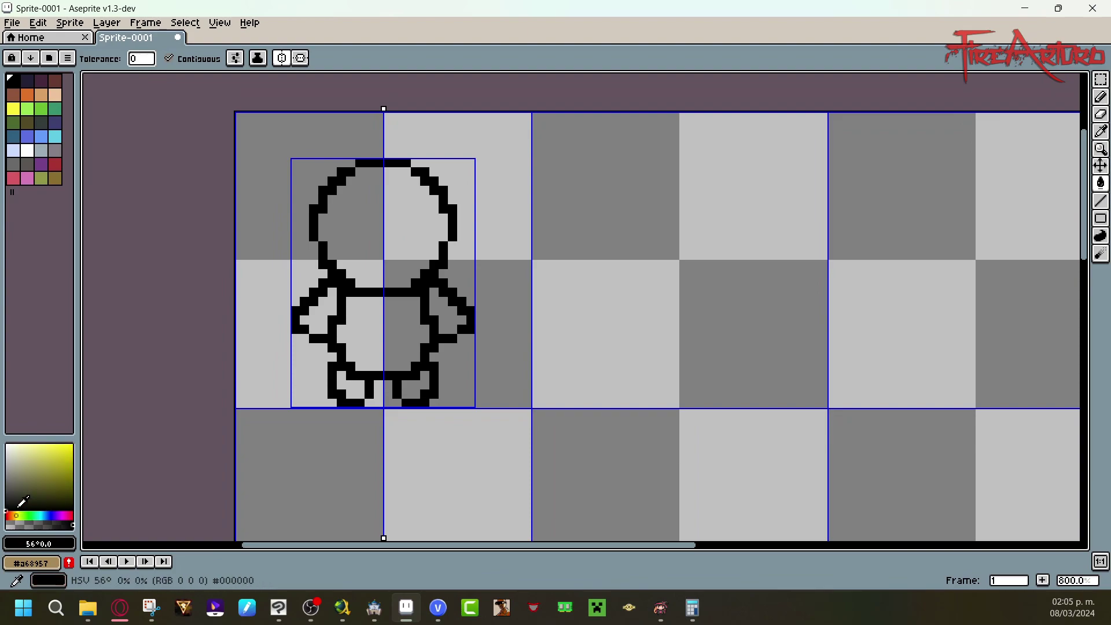
click(34, 443)
click(27, 445)
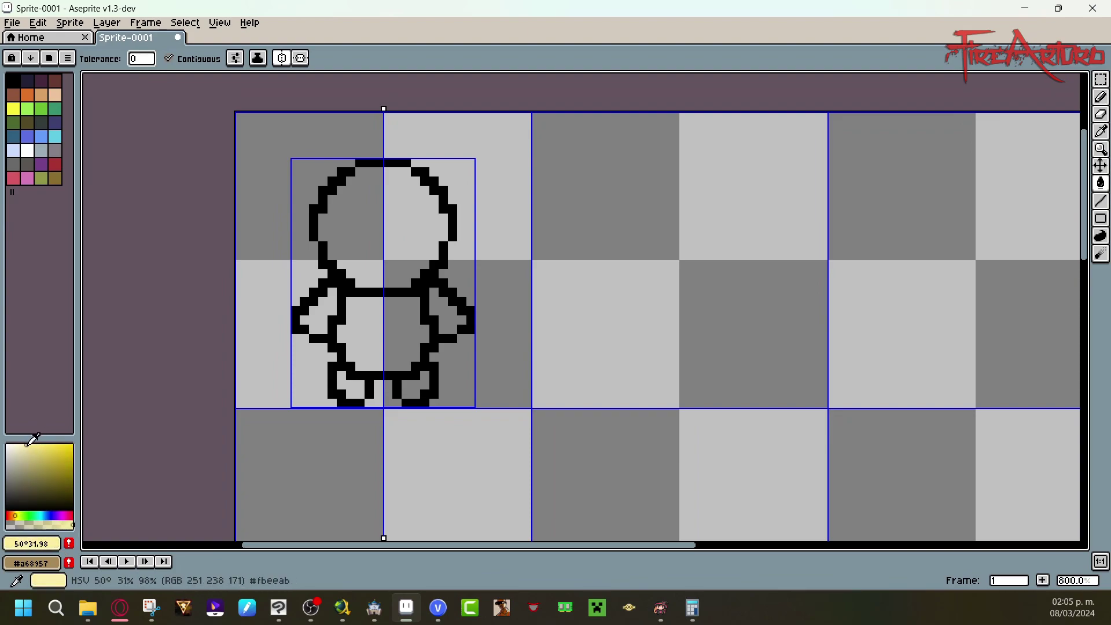
drag(14, 515, 13, 515)
click(405, 330)
click(445, 315)
click(413, 389)
click(399, 243)
Step: Paint the outline's inner corner pixels in skin colour at the head, neck, shoulders, armpits and hips, restoring the black armpit pixels
click(1100, 97)
click(332, 190)
click(341, 181)
click(323, 209)
click(332, 263)
click(341, 273)
click(351, 283)
click(436, 318)
click(414, 365)
click(332, 329)
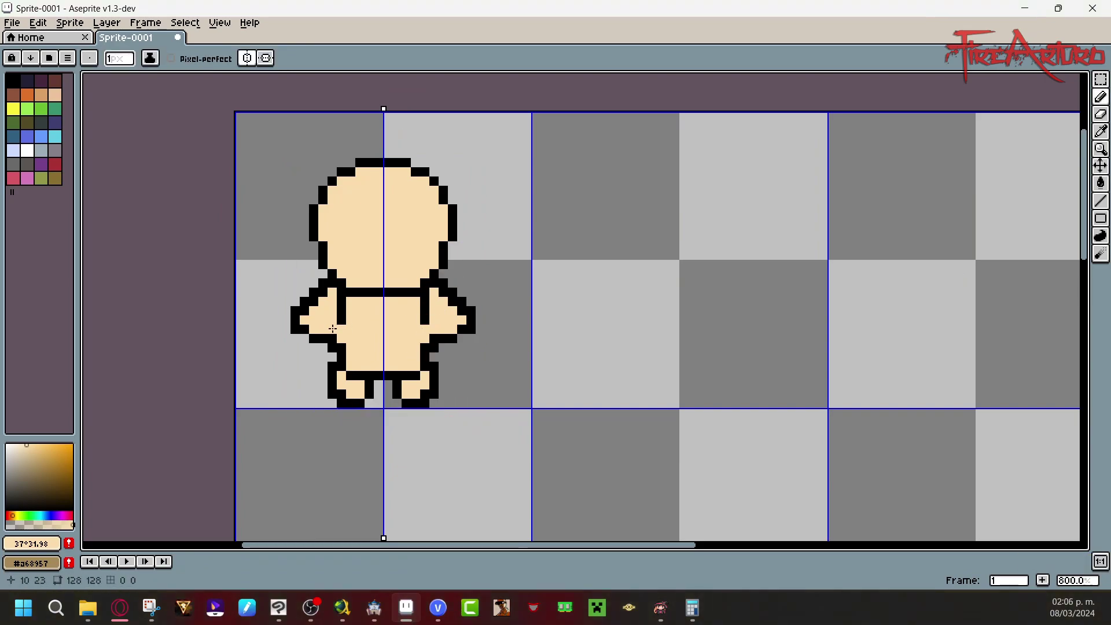
alt+click(341, 321)
click(332, 329)
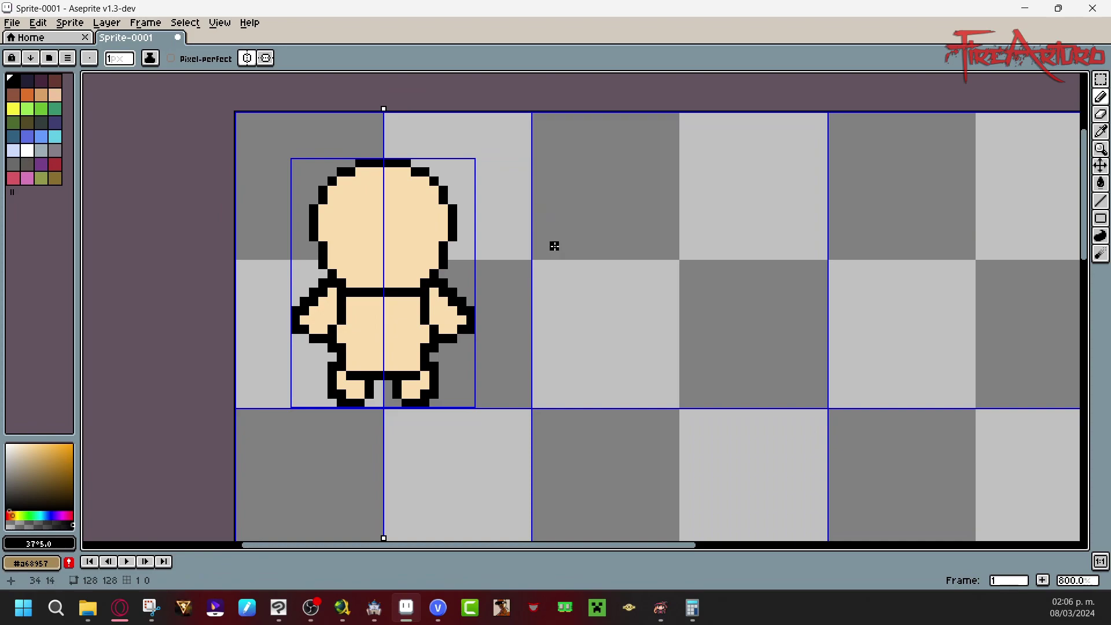
Step: Thin the arms' outline with skin colour #fbddab along their inner edges and erase the surplus outer pixels below the armpits
click(72, 444)
alt+click(341, 327)
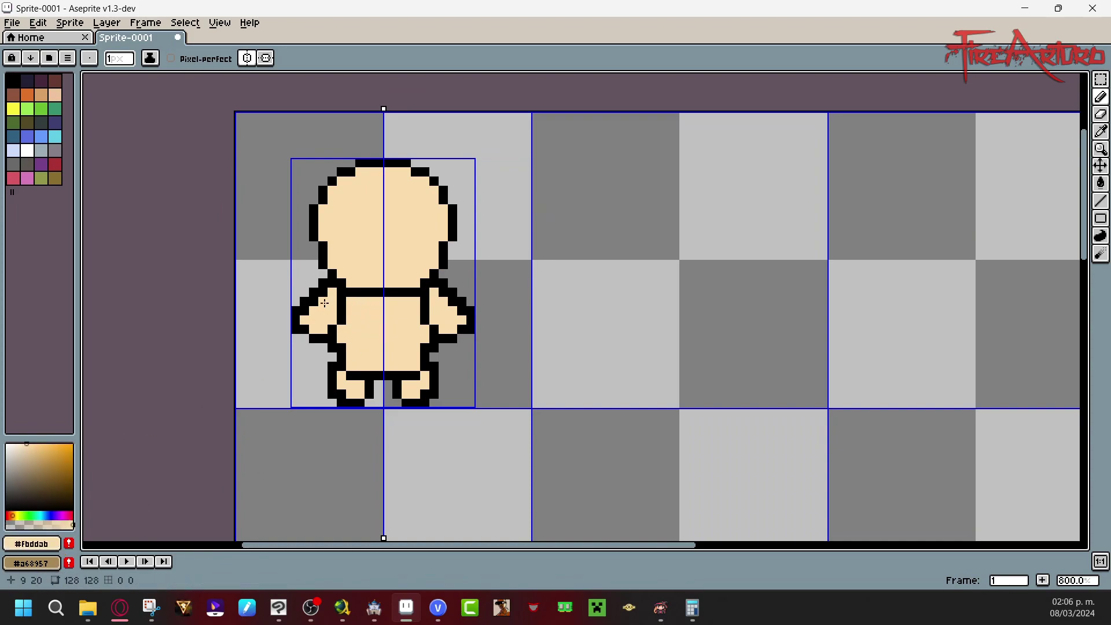
drag(322, 292, 304, 310)
click(332, 338)
key(ctrl+z)
key(e)
click(434, 347)
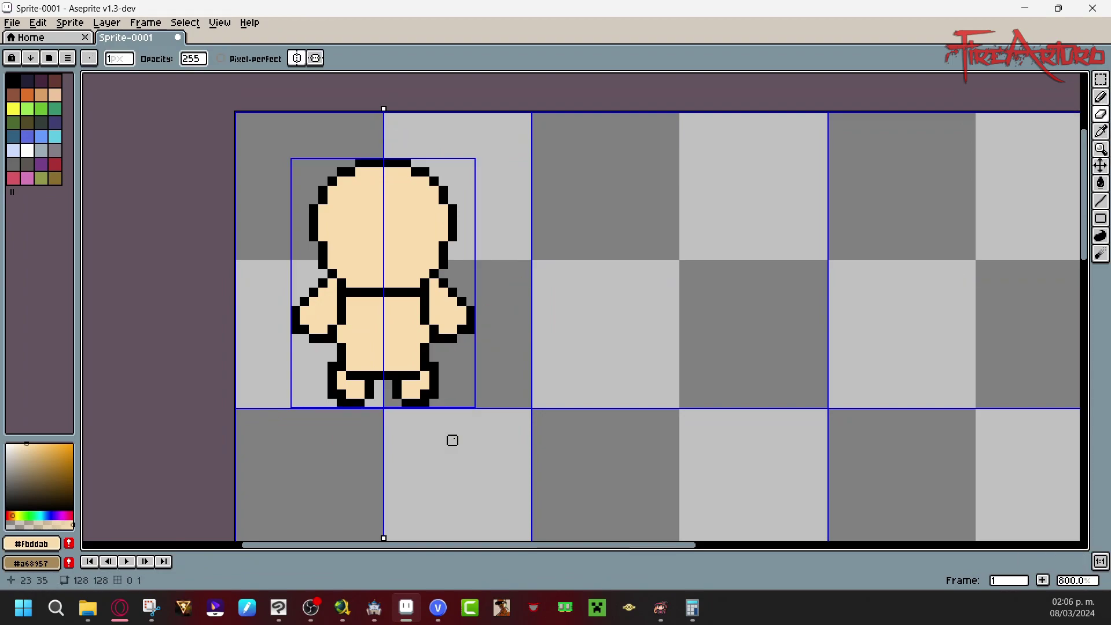
Step: Recolour most of the mirrored black outline brown, about HSV 37°, 50, 47, on the head, shoulders, arms, torso and legs
key(b)
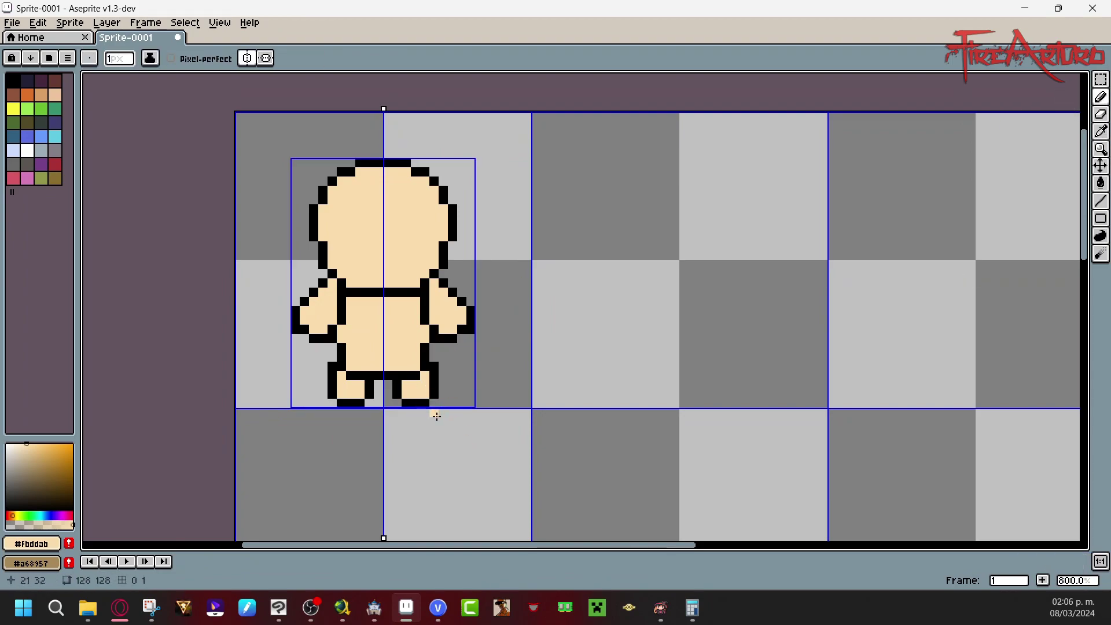
mouse_move(1083, 187)
mouse_down()
mouse_move(1083, 208)
mouse_move(1083, 185)
mouse_move(1086, 196)
mouse_up()
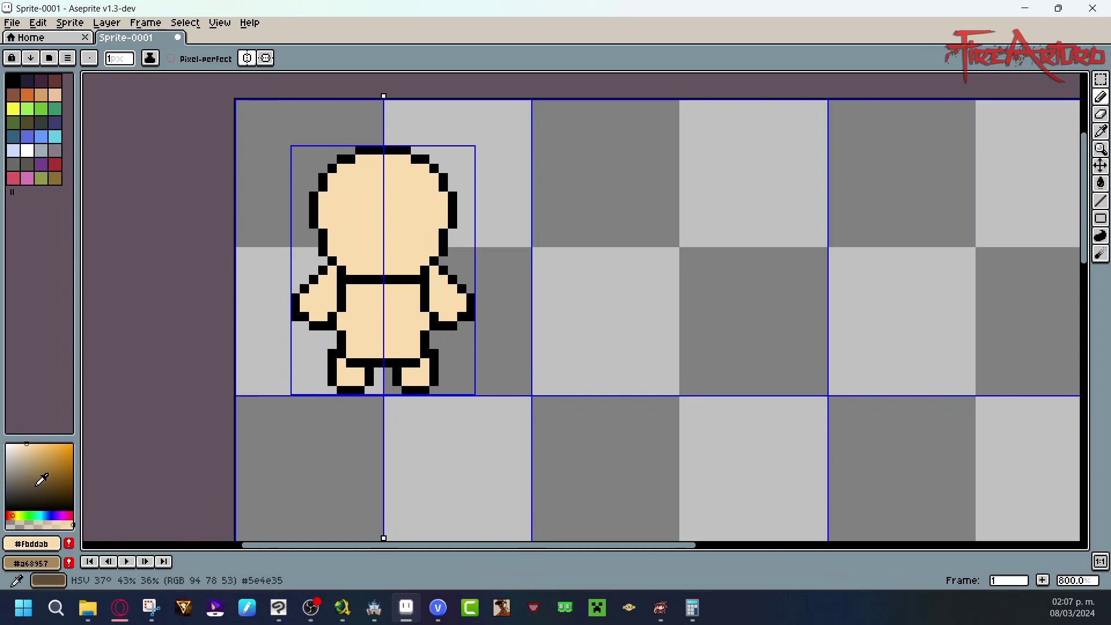
click(43, 466)
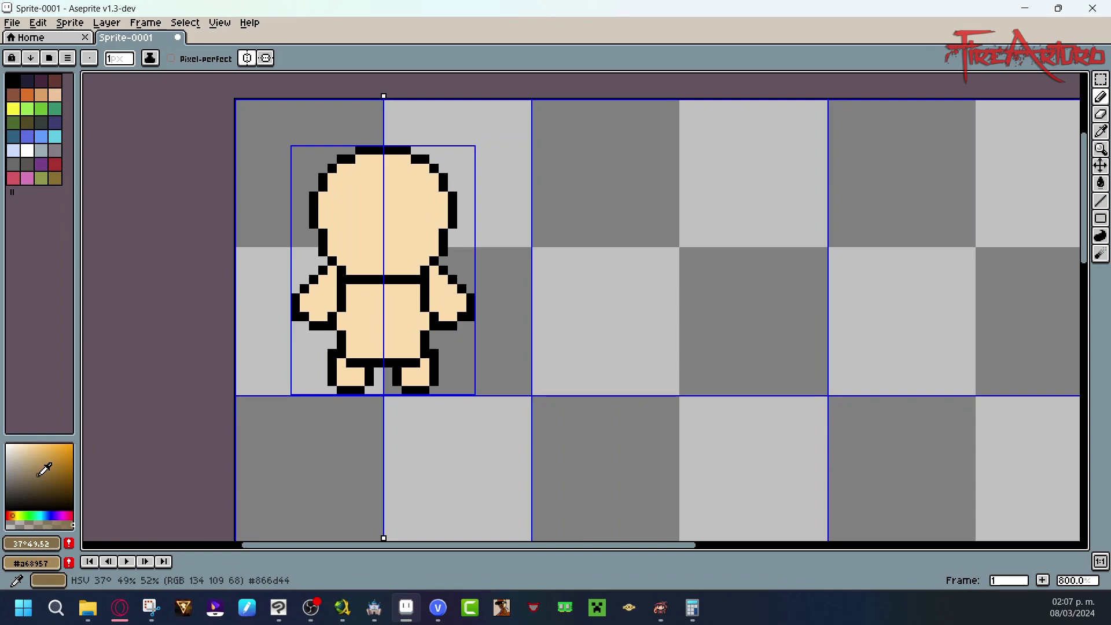
click(443, 270)
click(322, 270)
mouse_move(305, 290)
mouse_down()
mouse_move(296, 317)
mouse_move(329, 325)
mouse_move(341, 271)
mouse_move(360, 279)
mouse_up()
mouse_move(341, 335)
mouse_down()
mouse_move(332, 372)
mouse_move(378, 362)
mouse_move(369, 371)
mouse_up()
click(341, 390)
drag(314, 214, 314, 195)
click(323, 177)
drag(341, 158, 351, 159)
drag(360, 150, 378, 149)
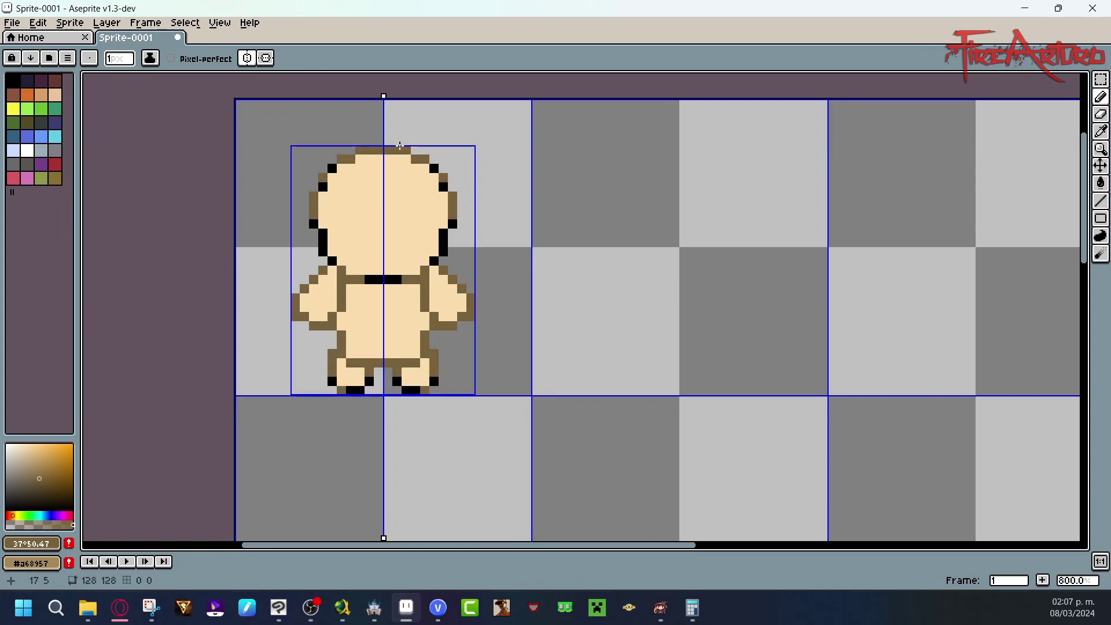
drag(443, 242, 443, 251)
Step: Accent the outline in darker brown HSV 31°, 56, 35 at the hands, outer legs, crotch and middle of the neckline
click(43, 486)
click(12, 516)
drag(295, 307, 296, 316)
click(462, 318)
mouse_move(434, 372)
mouse_down()
mouse_move(434, 381)
mouse_move(397, 362)
mouse_up()
key(ctrl+z)
click(379, 362)
drag(369, 270, 372, 275)
click(379, 279)
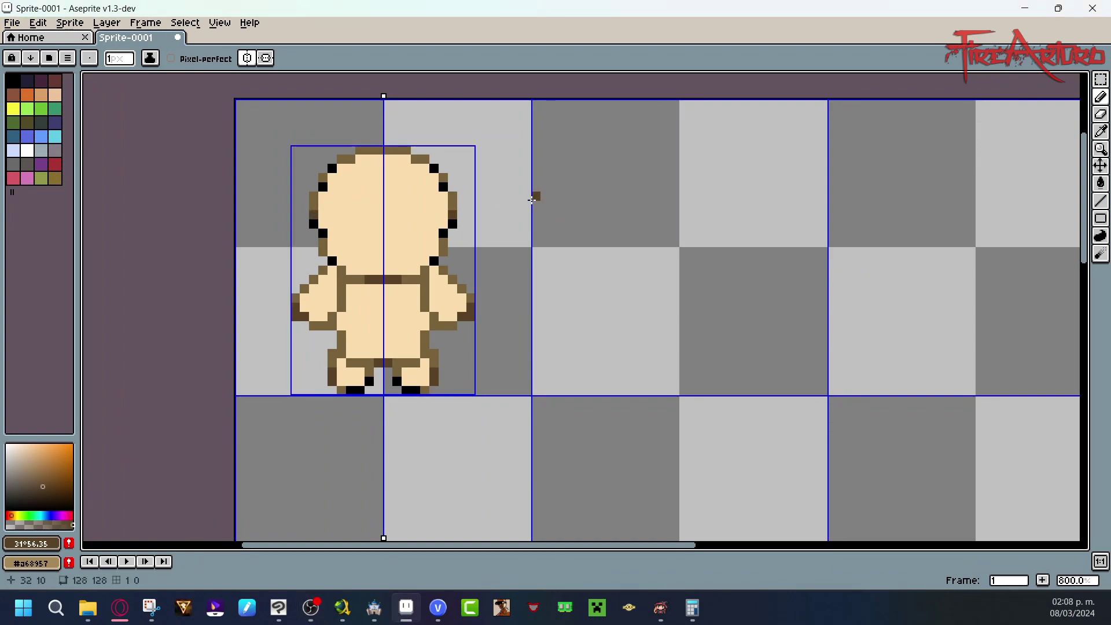
Step: Turn off the symmetry and choose a tan foreground colour of HSV 37°, 54, 85
click(254, 60)
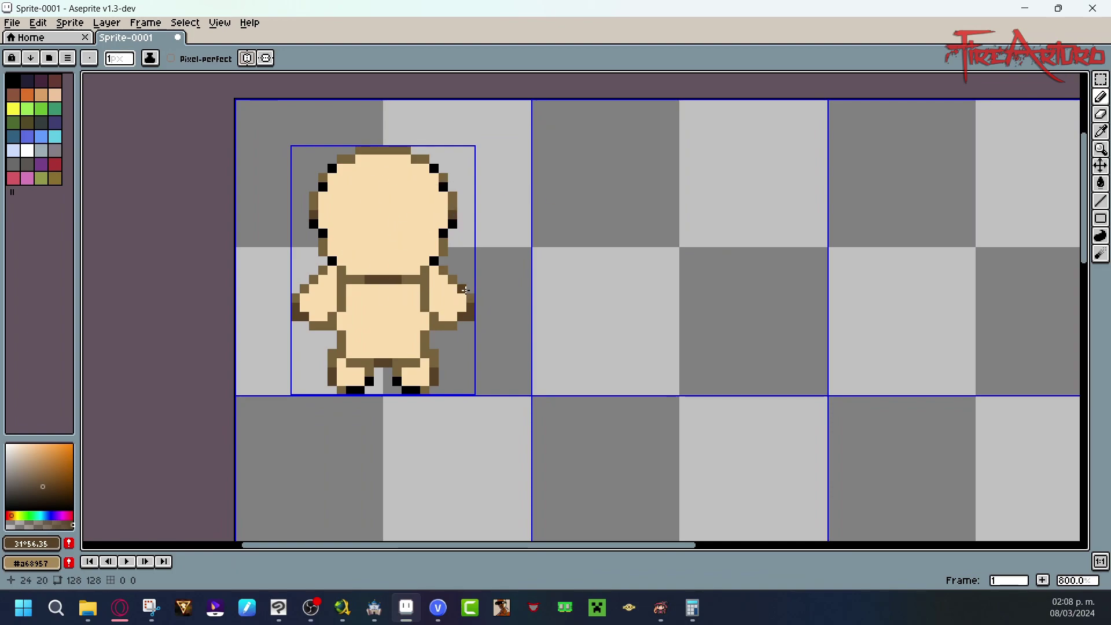
click(39, 466)
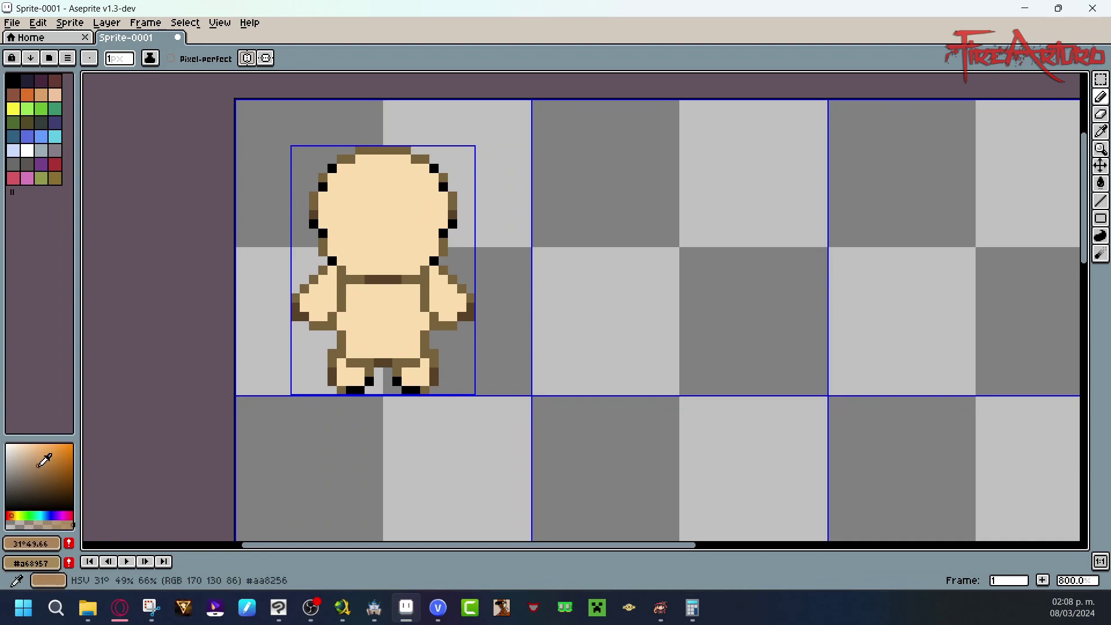
alt+click(386, 213)
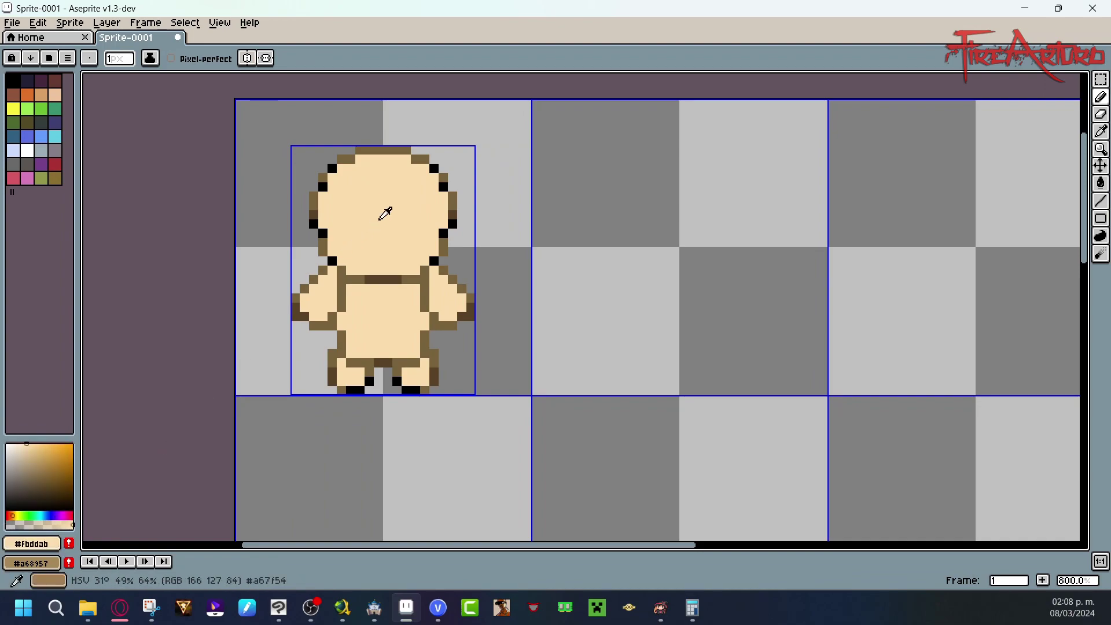
click(15, 513)
click(12, 514)
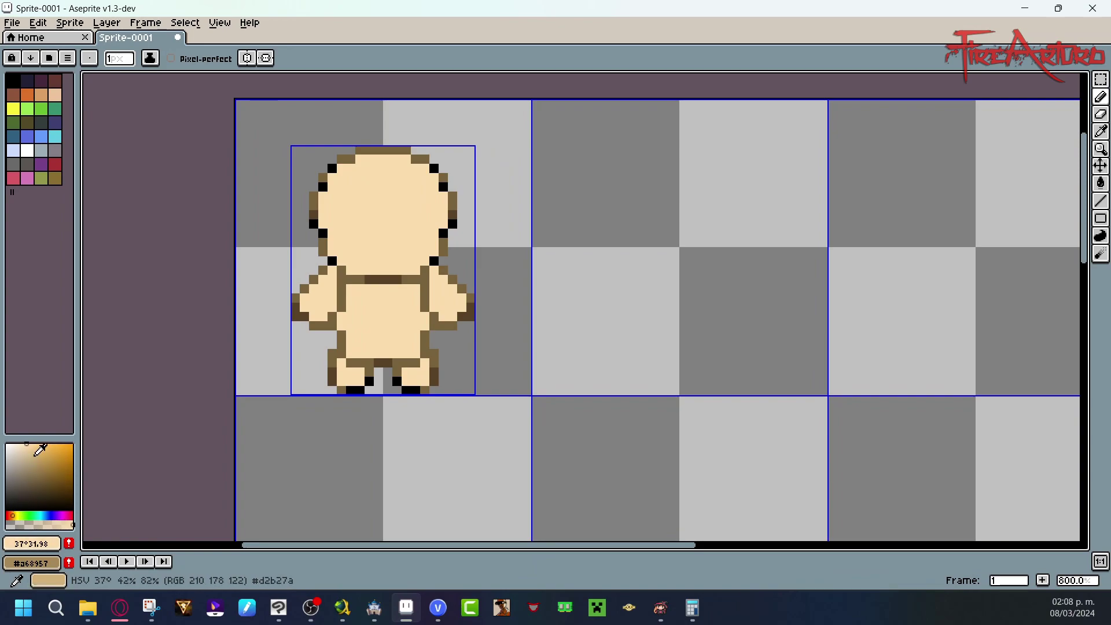
drag(36, 455, 42, 453)
drag(17, 514, 16, 513)
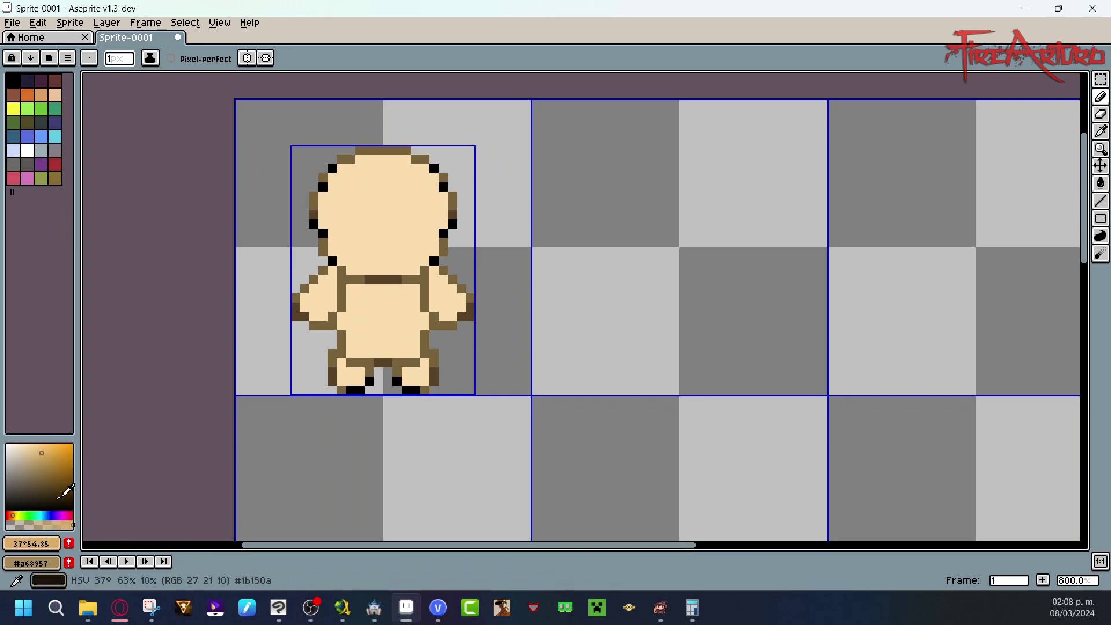
Step: Enlarge the colour picker area and set the foreground to a muted shadow tan, HSV 30°, 39, 76
drag(76, 507, 135, 502)
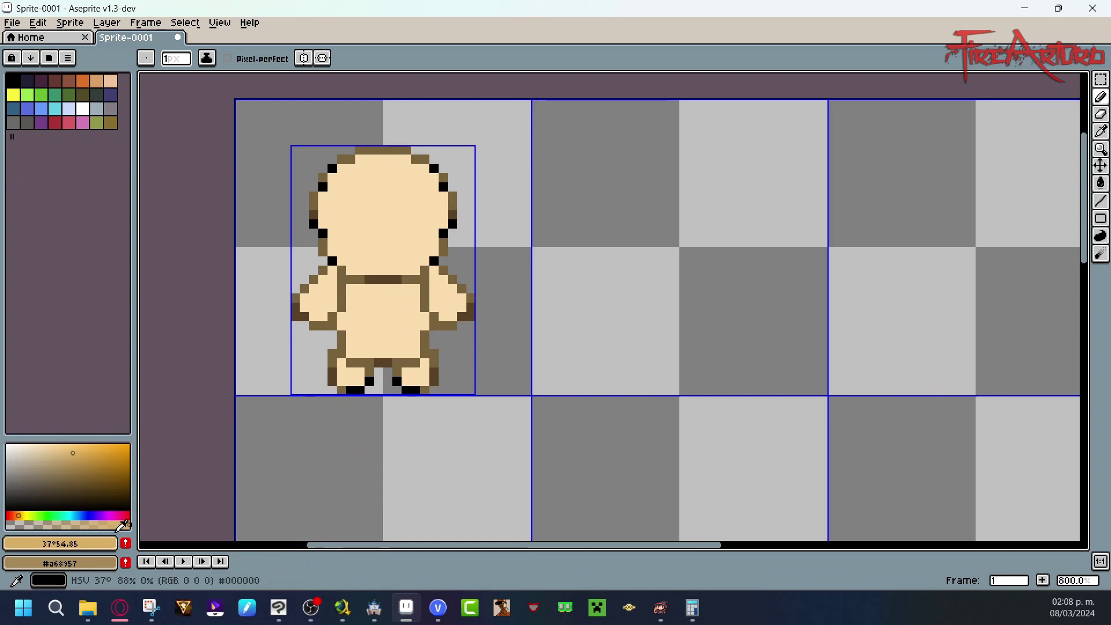
drag(107, 437, 104, 376)
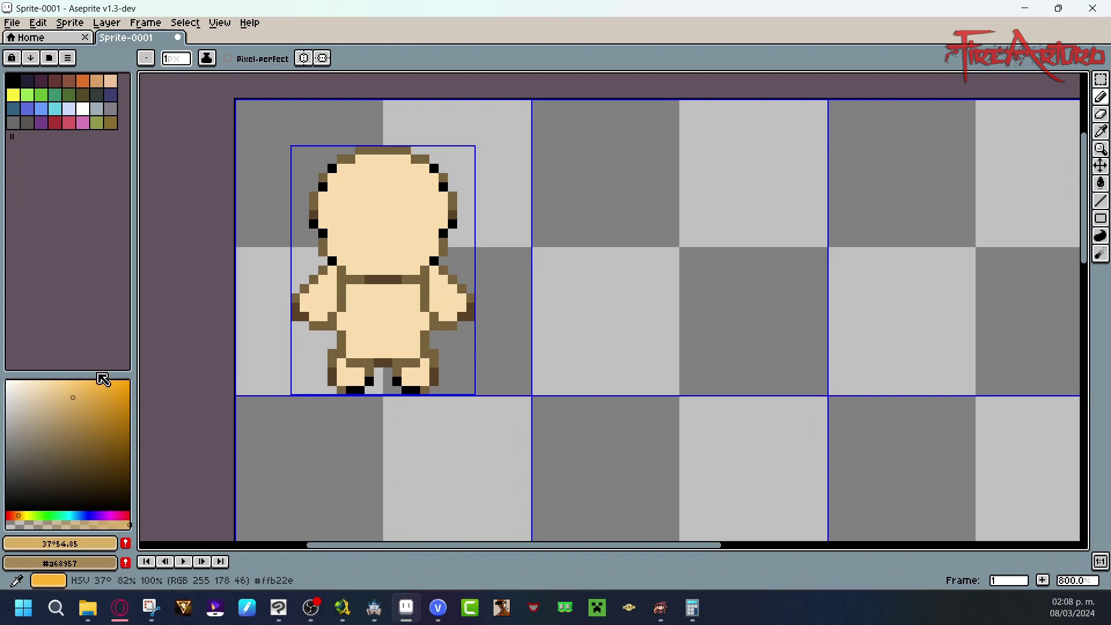
click(18, 513)
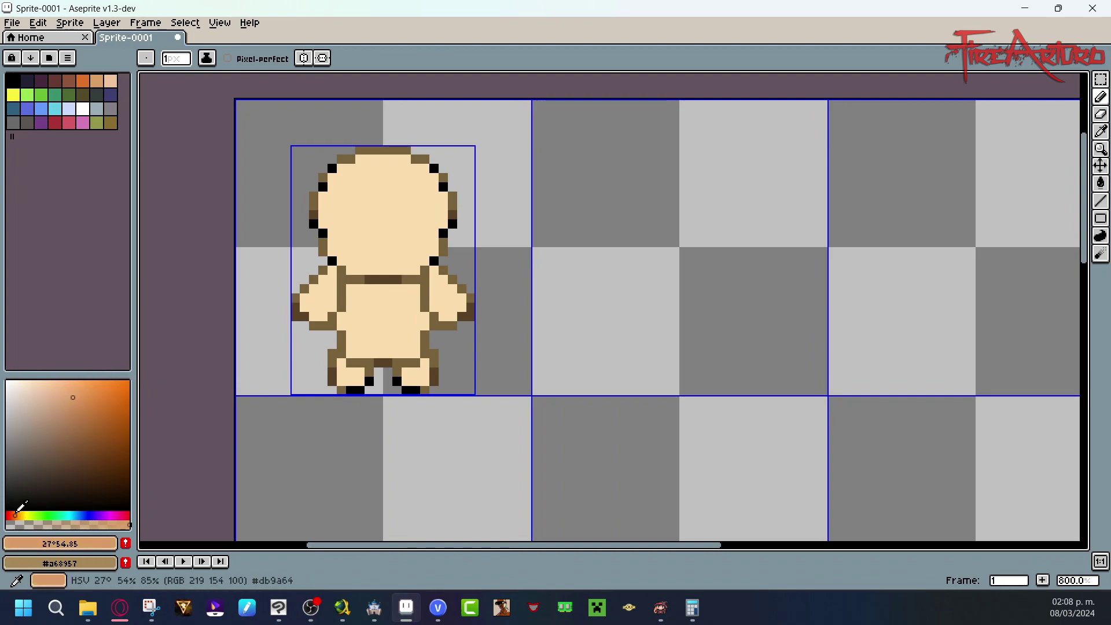
click(70, 383)
drag(70, 384, 67, 386)
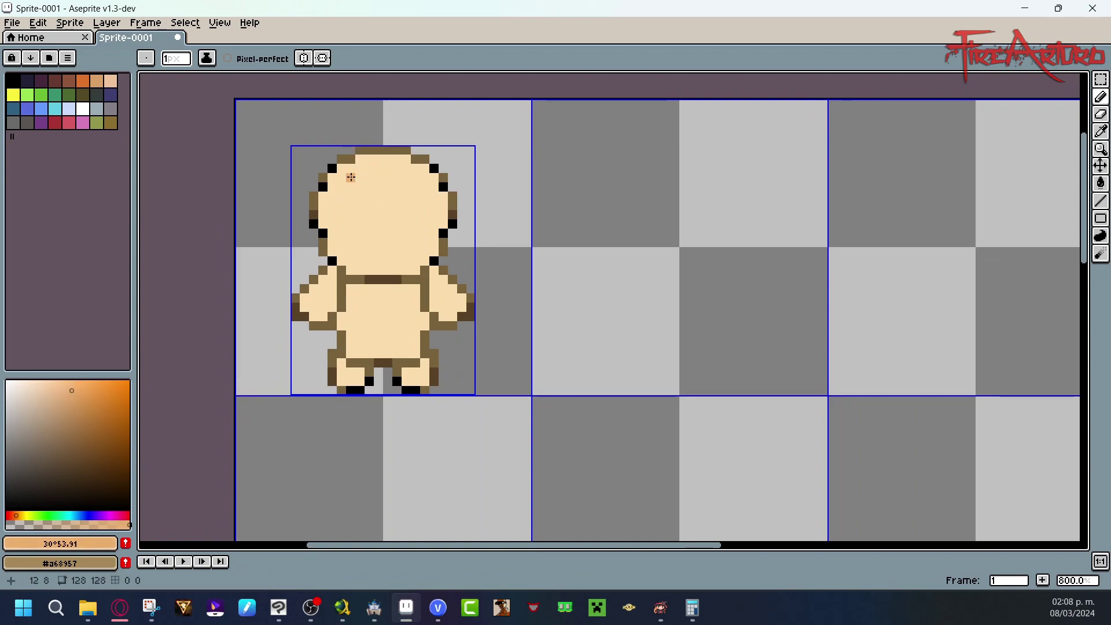
click(46, 400)
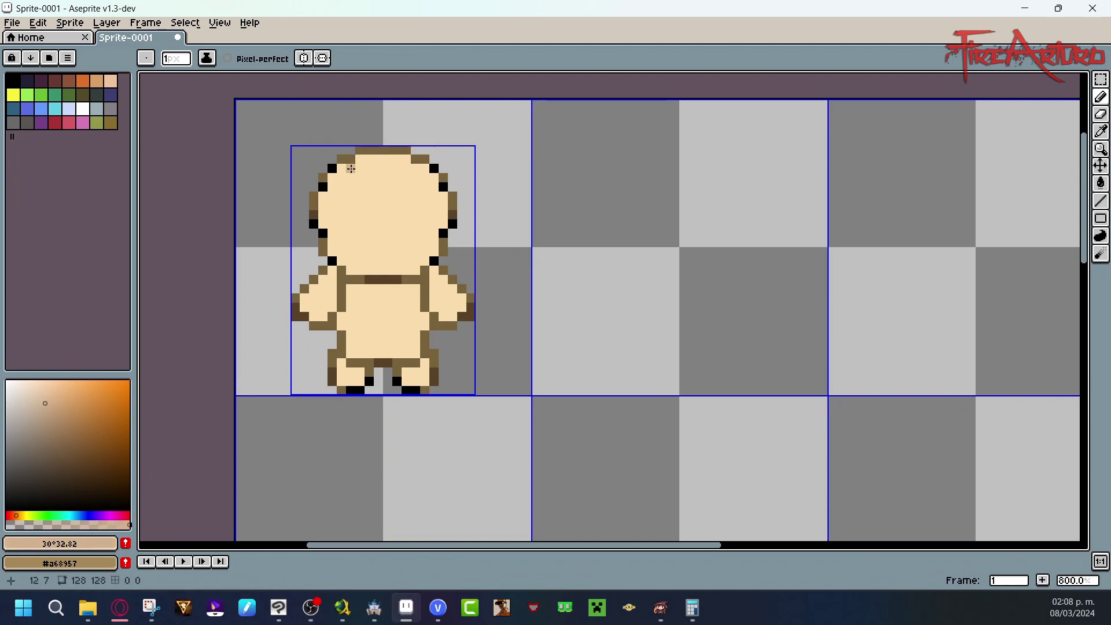
click(54, 411)
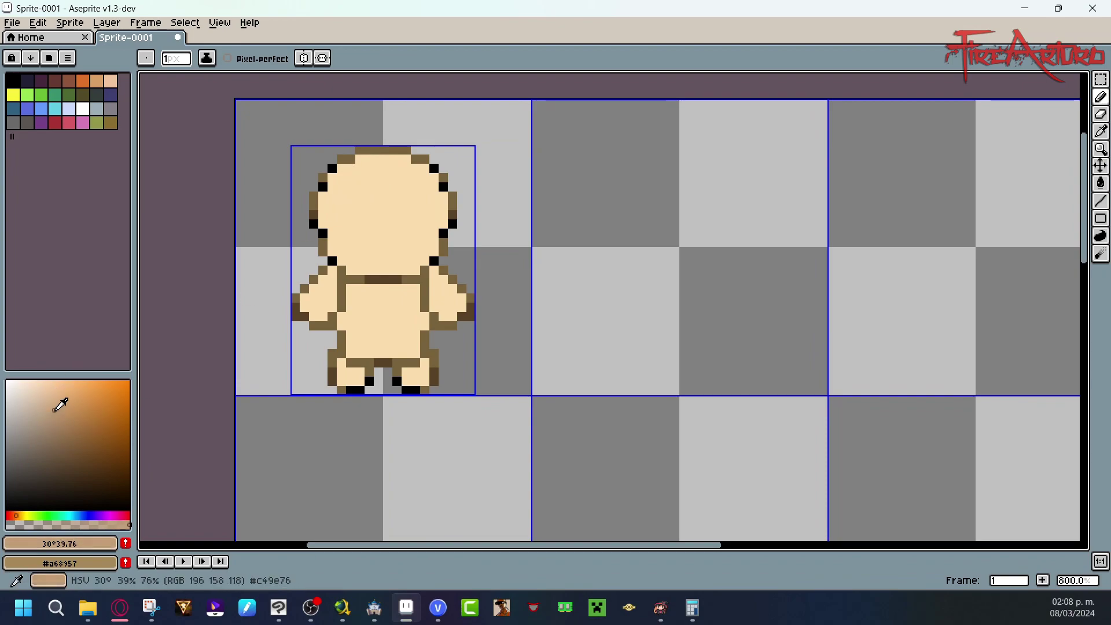
Step: Draw tan shadow boundaries diagonally across the head, down the left and right arms, and through the torso
mouse_move(332, 177)
mouse_down()
mouse_move(371, 249)
mouse_move(416, 272)
mouse_up()
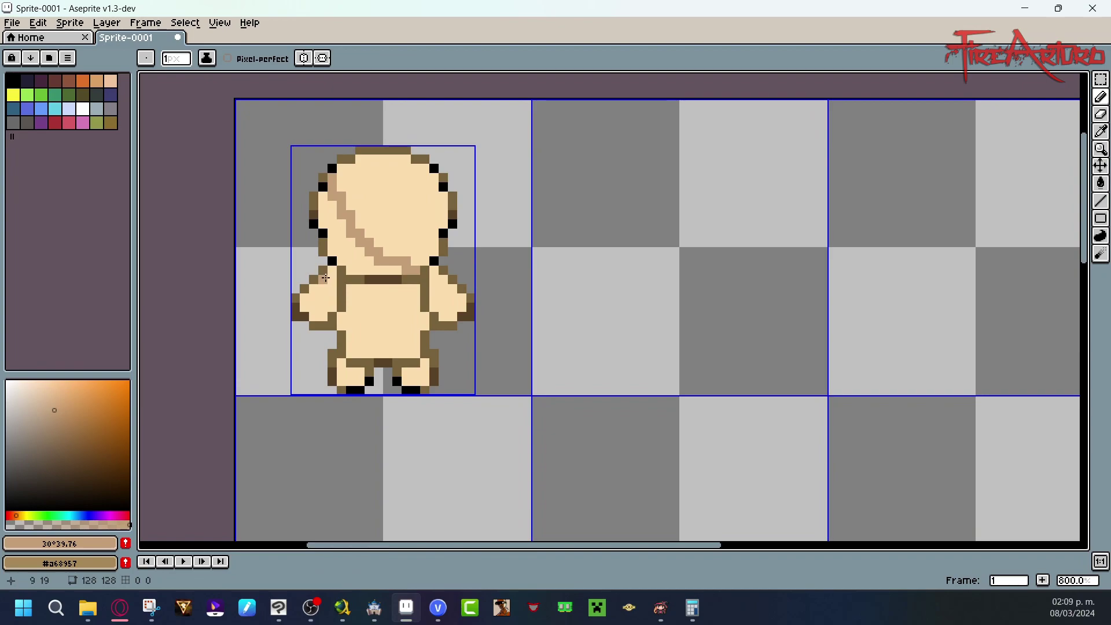
drag(322, 271, 333, 307)
key(ctrl)
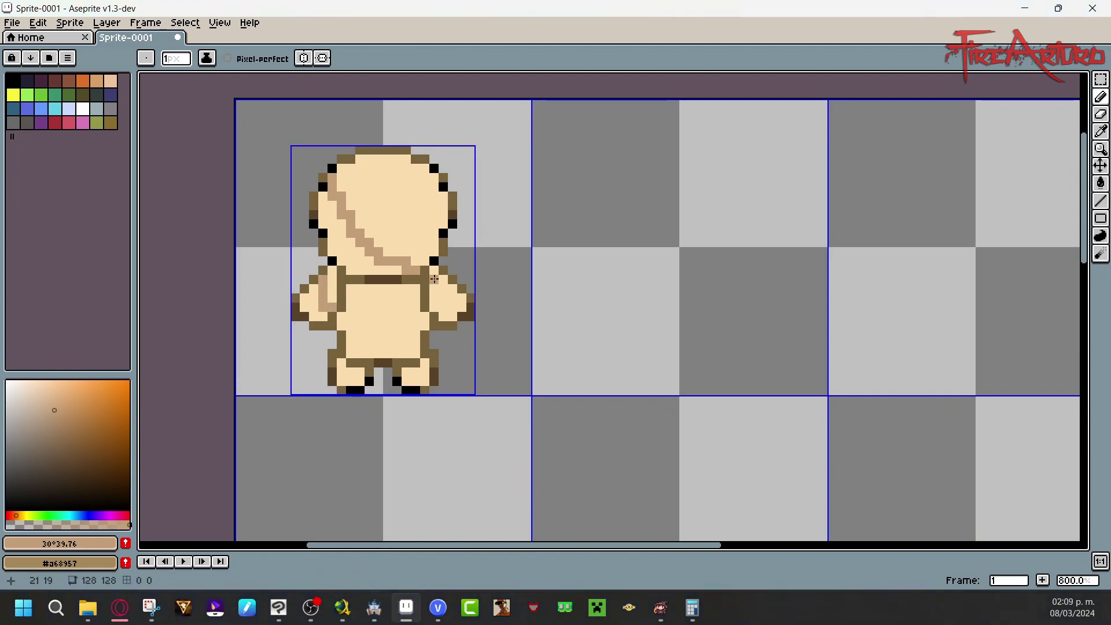
mouse_move(433, 270)
mouse_down()
mouse_move(428, 310)
mouse_move(372, 305)
mouse_move(362, 291)
mouse_move(381, 287)
mouse_move(366, 288)
mouse_move(362, 316)
mouse_move(415, 355)
mouse_up()
key(ctrl)
key(ctrl)
Step: Add tan shadow pixels inside both legs, leaving light skin on the right side of each
click(354, 369)
key(ctrl)
key(ctrl+z)
click(352, 372)
click(359, 380)
click(409, 371)
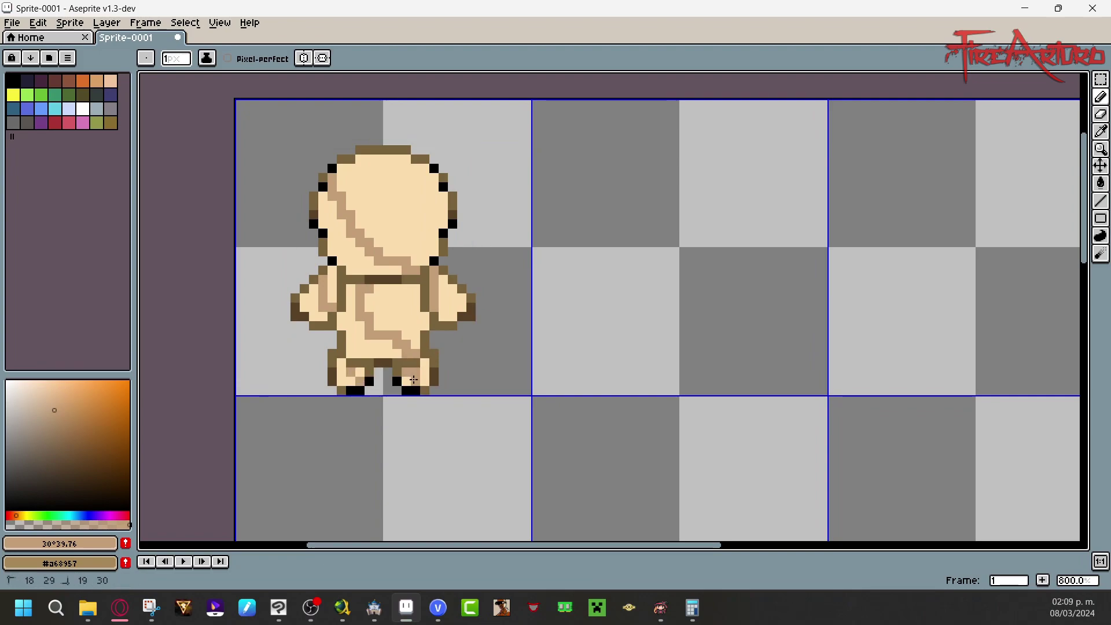
click(424, 381)
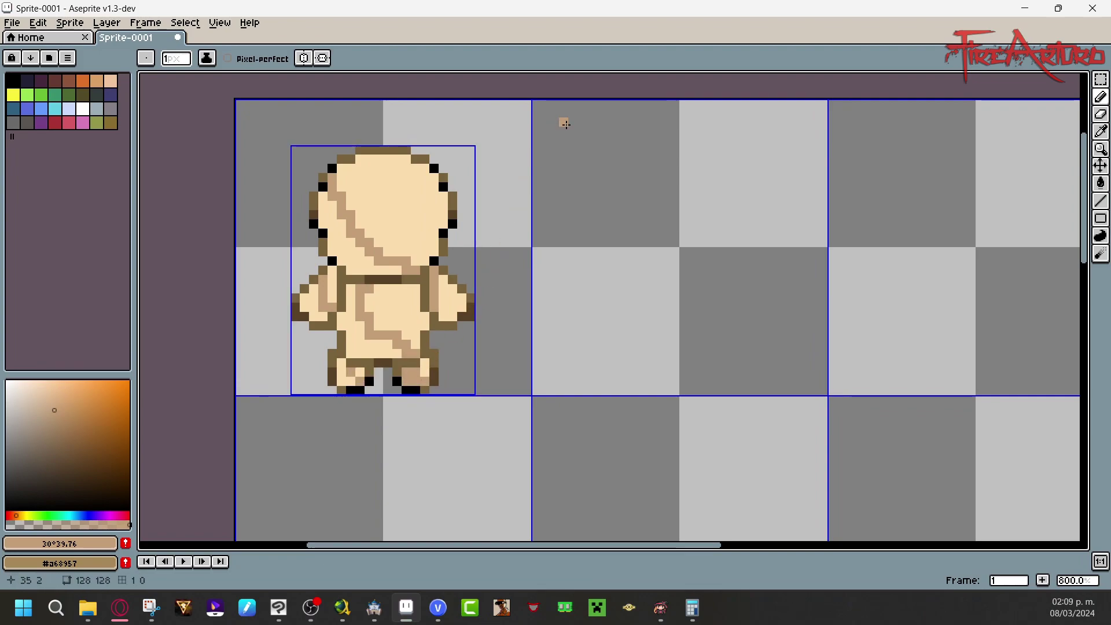
Step: Fill the areas left of the shadow boundaries on the head, torso, left leg and left arm with the shadow tan
click(1099, 191)
click(347, 231)
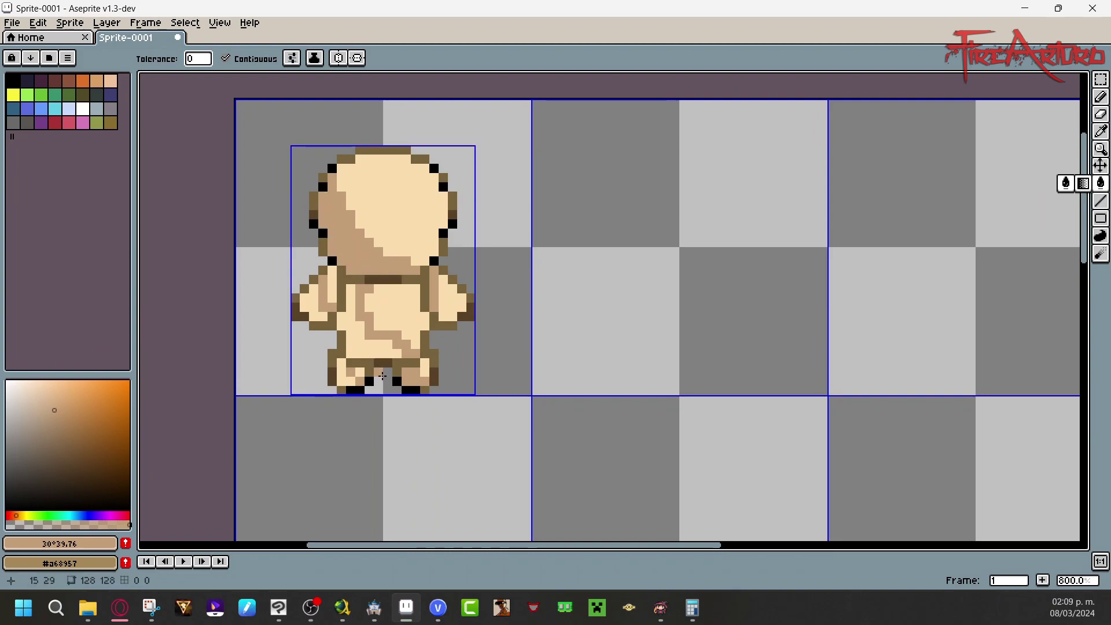
click(360, 344)
click(349, 373)
click(316, 293)
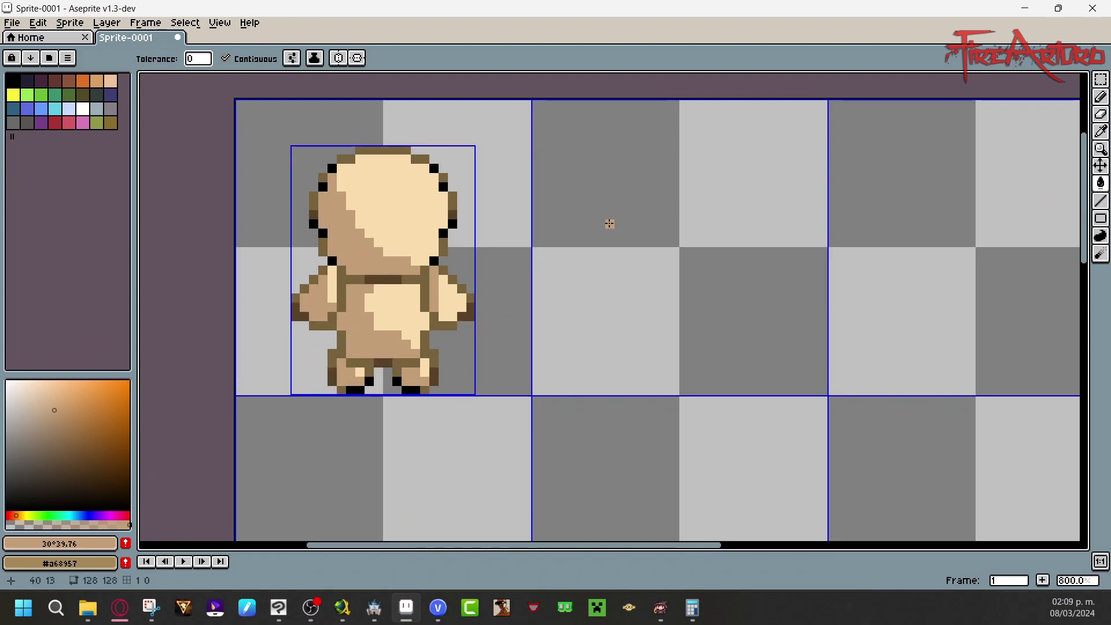
Step: Place pale cream highlight pixels, HSV 40°, 16, 100, along the inside of the head's upper-right edge
click(37, 380)
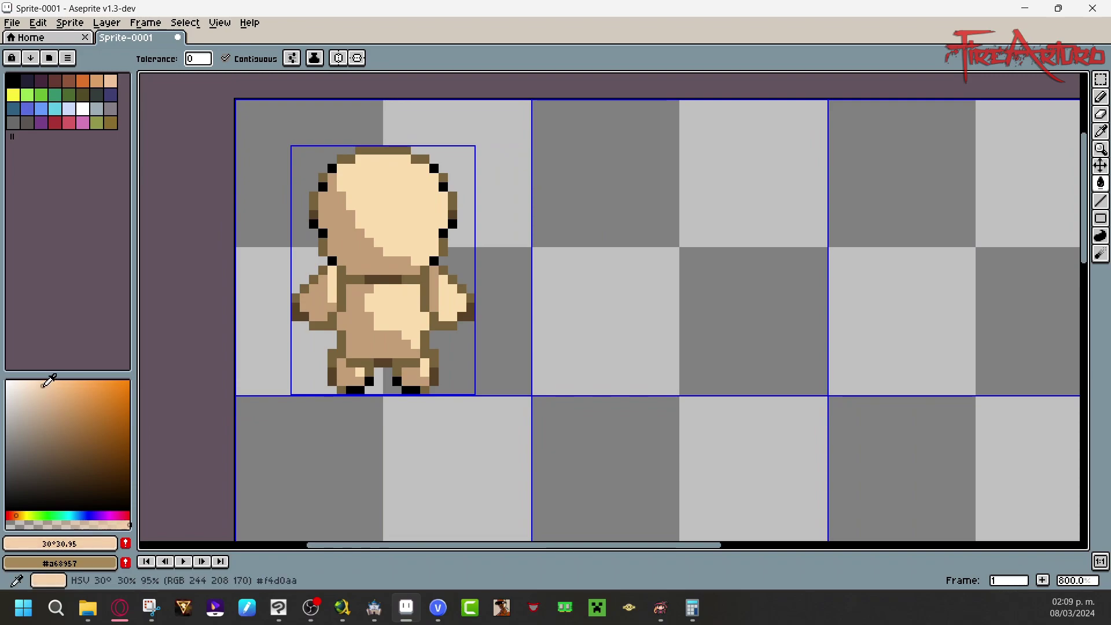
click(1099, 115)
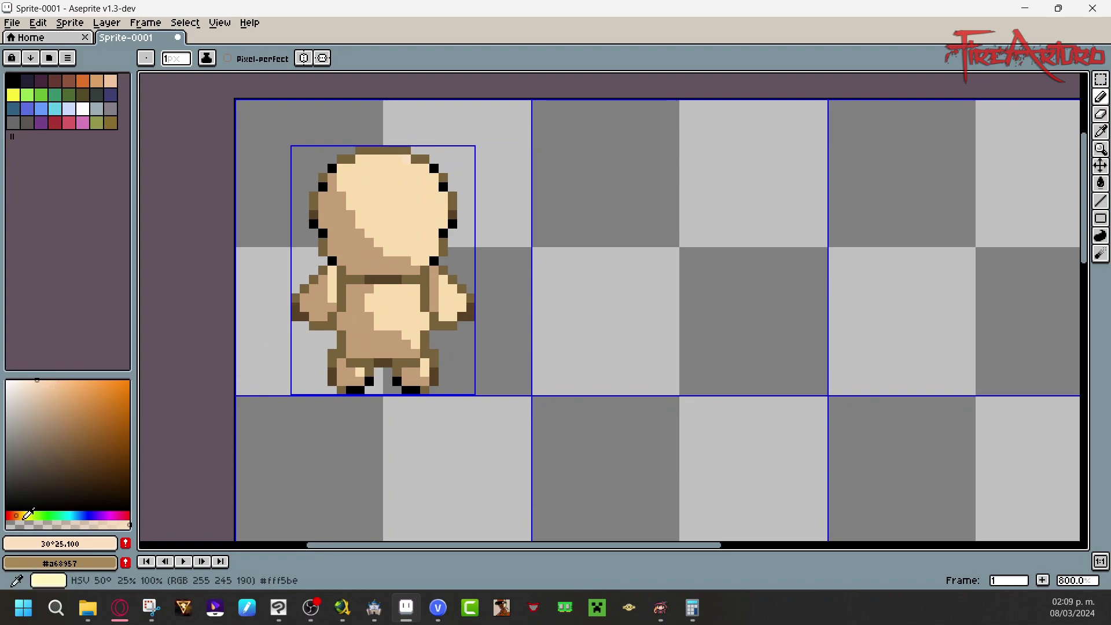
click(20, 514)
click(27, 380)
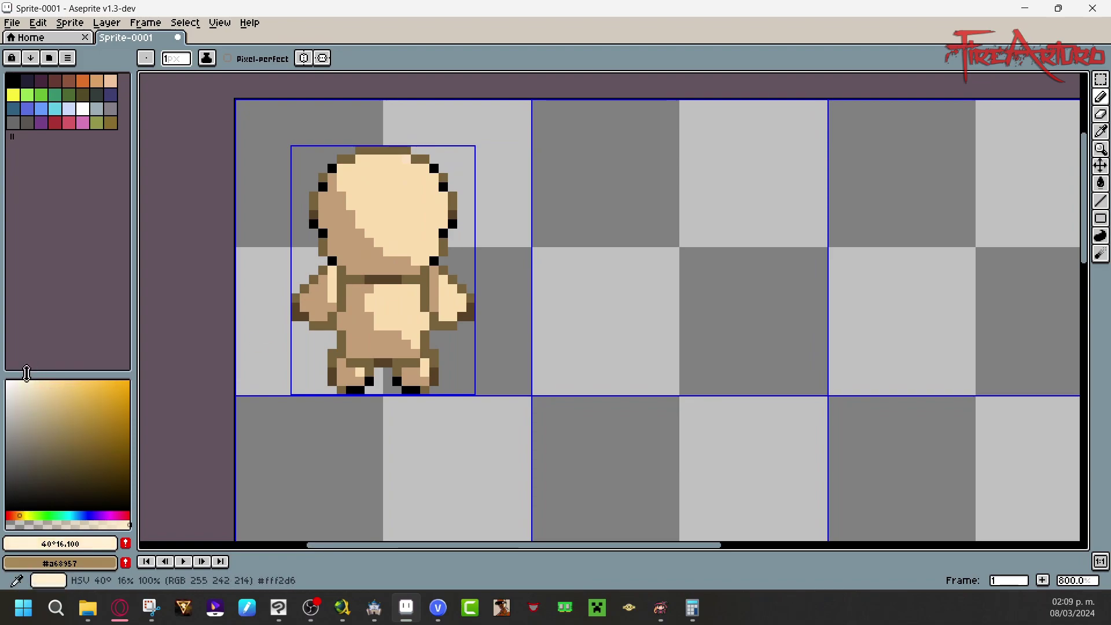
click(408, 159)
click(425, 168)
click(434, 177)
drag(443, 195, 445, 203)
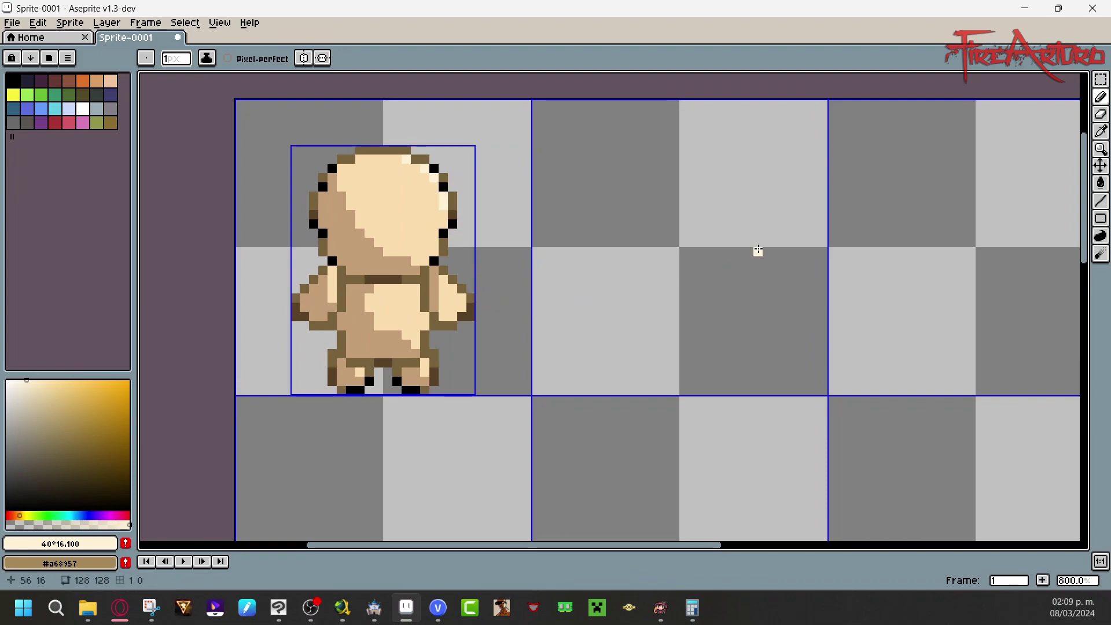
Step: Add pale cream highlight pixels to the right arm and right leg, and extend the highlight down the head's right inner edge
click(454, 289)
click(425, 363)
right_click(357, 375)
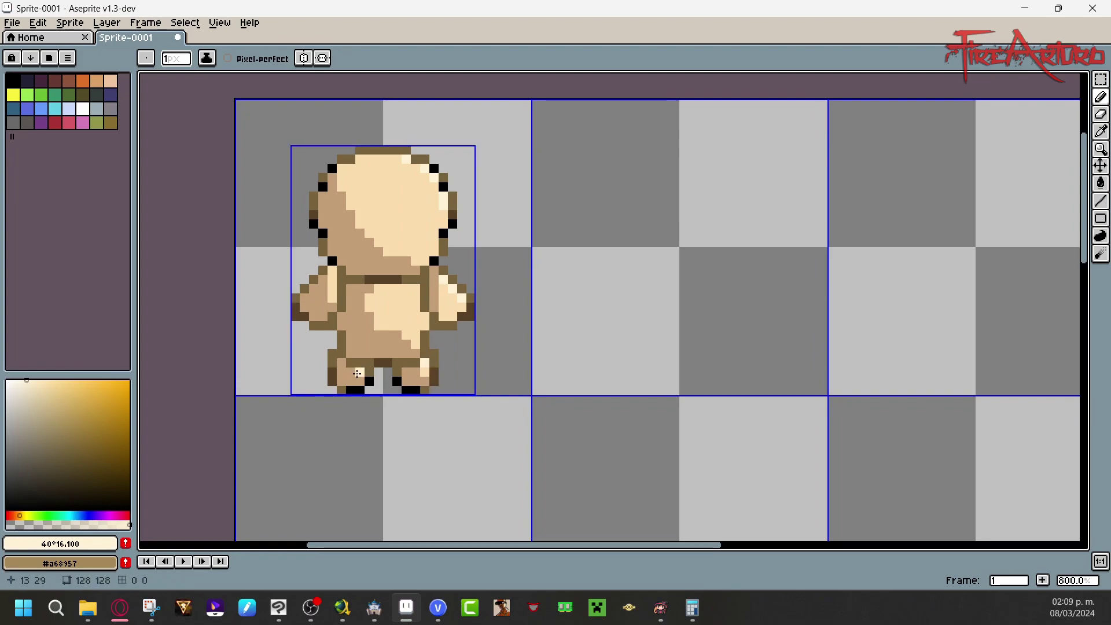
click(359, 359)
key(ctrl+z)
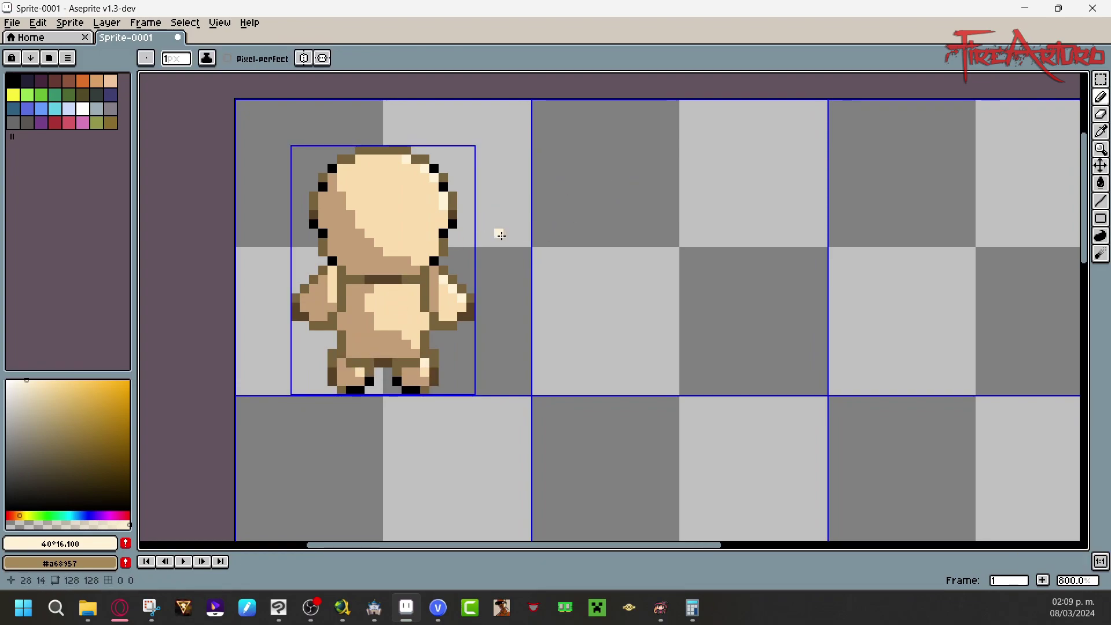
key(ctrl+z)
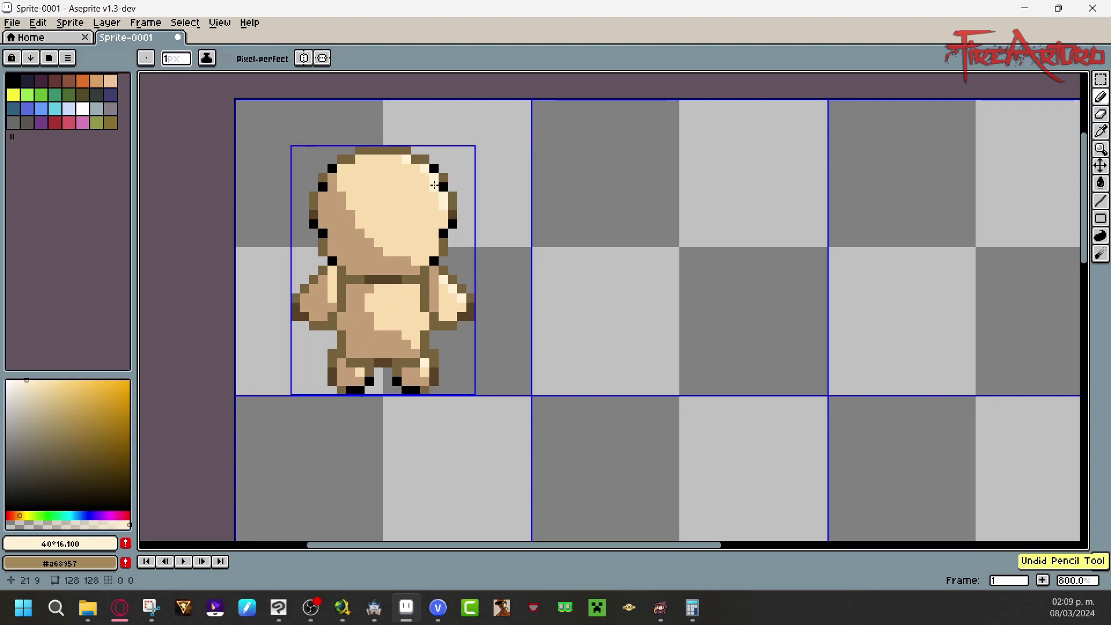
click(443, 224)
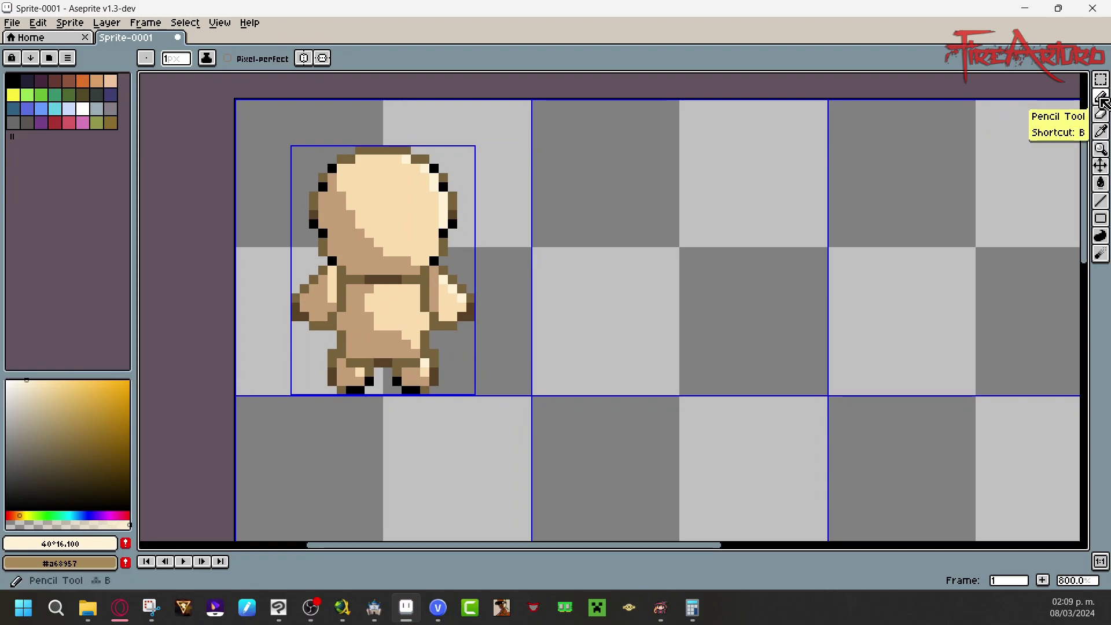
Step: Turn on left-right mirror symmetry and choose a dark grey drawing colour, HSV 40°, 0, 15
click(322, 58)
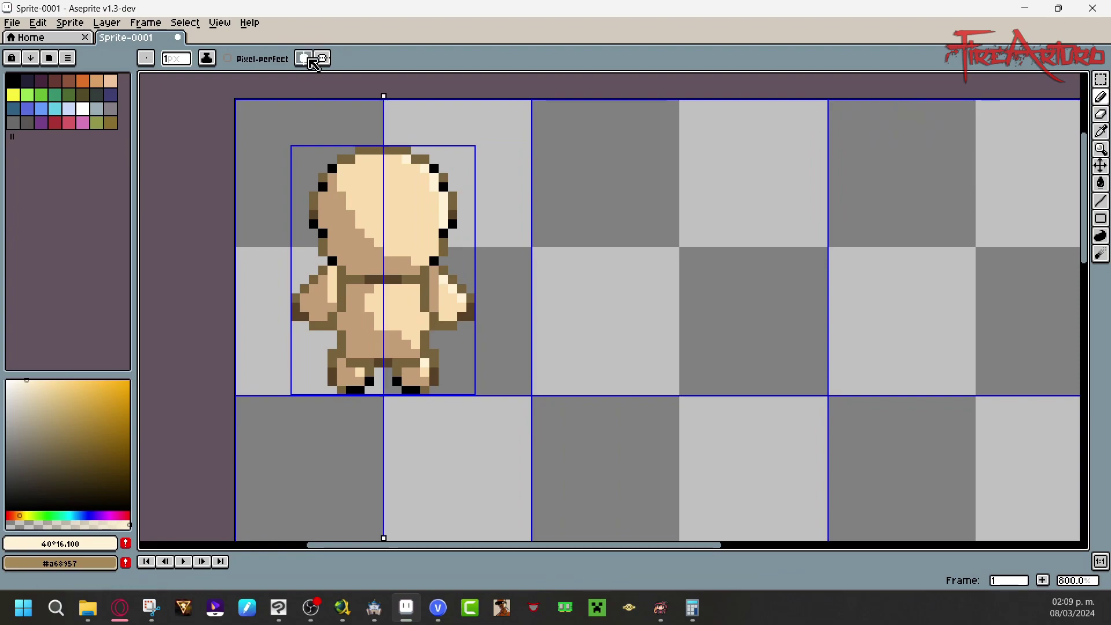
click(10, 488)
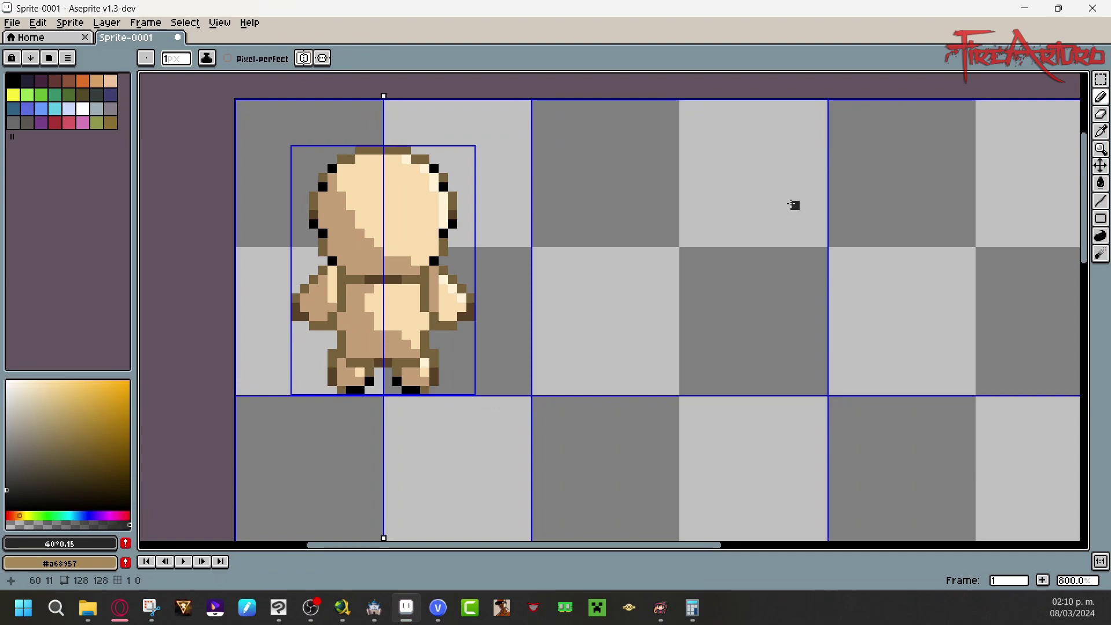
Step: Apply a Hue/Saturation adjustment of H -12, S 10, V -3 and A 15 to the character, comparing it with the original colours
key(ctrl+u)
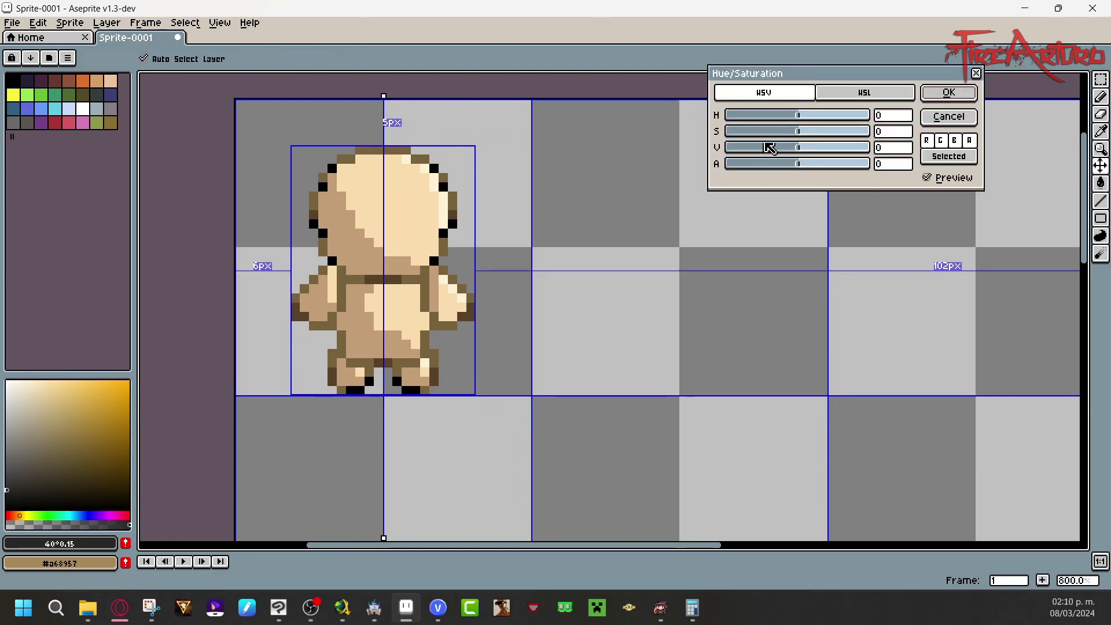
drag(790, 115, 795, 119)
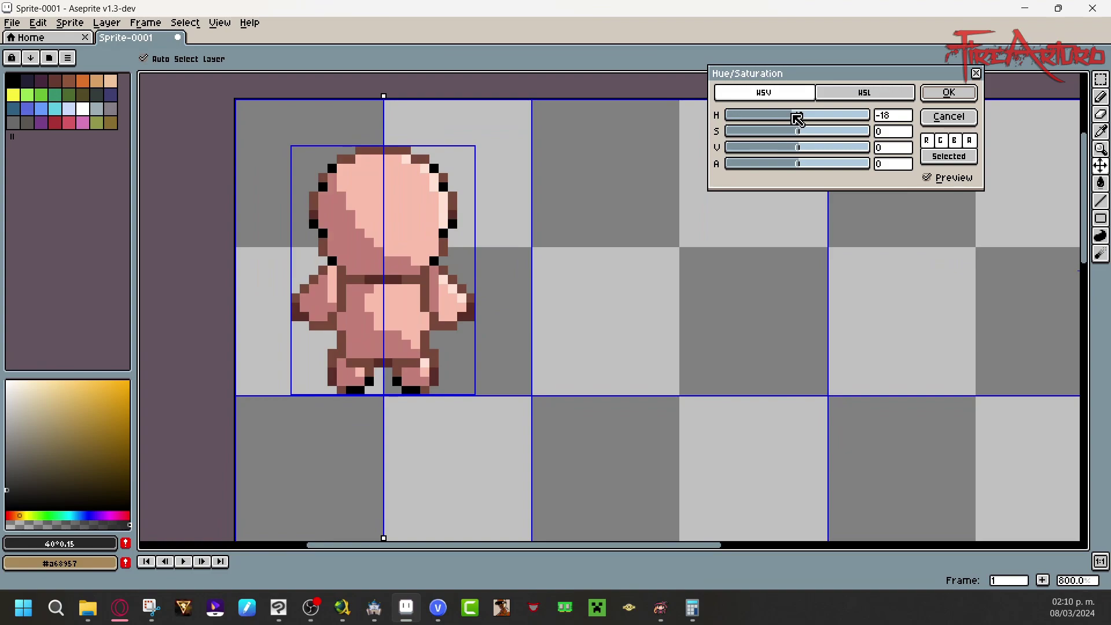
drag(806, 137, 815, 136)
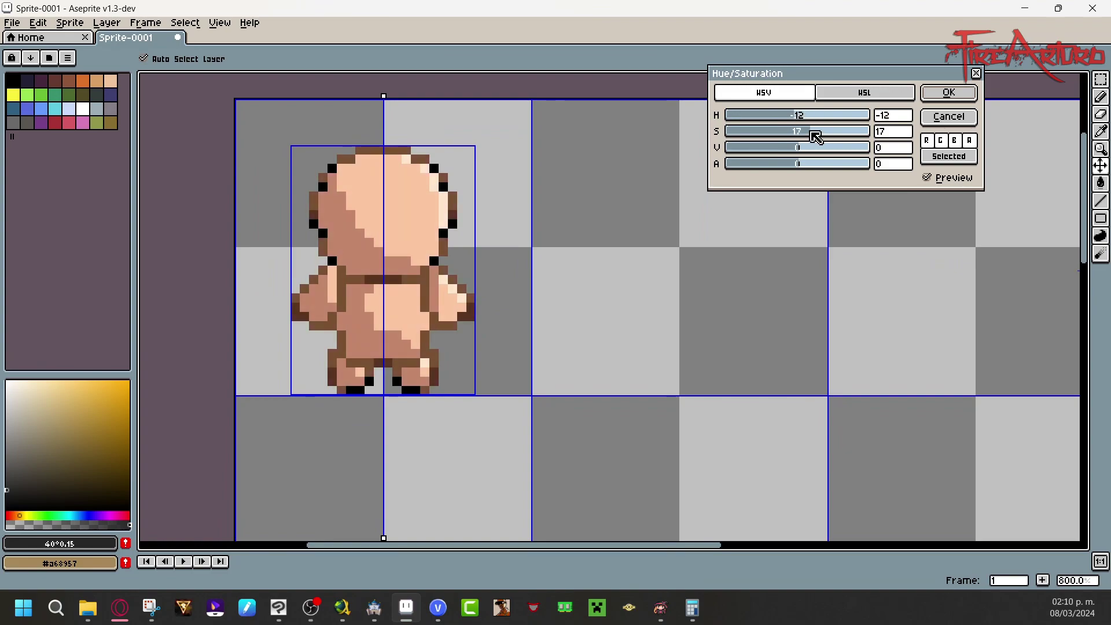
drag(813, 149, 802, 152)
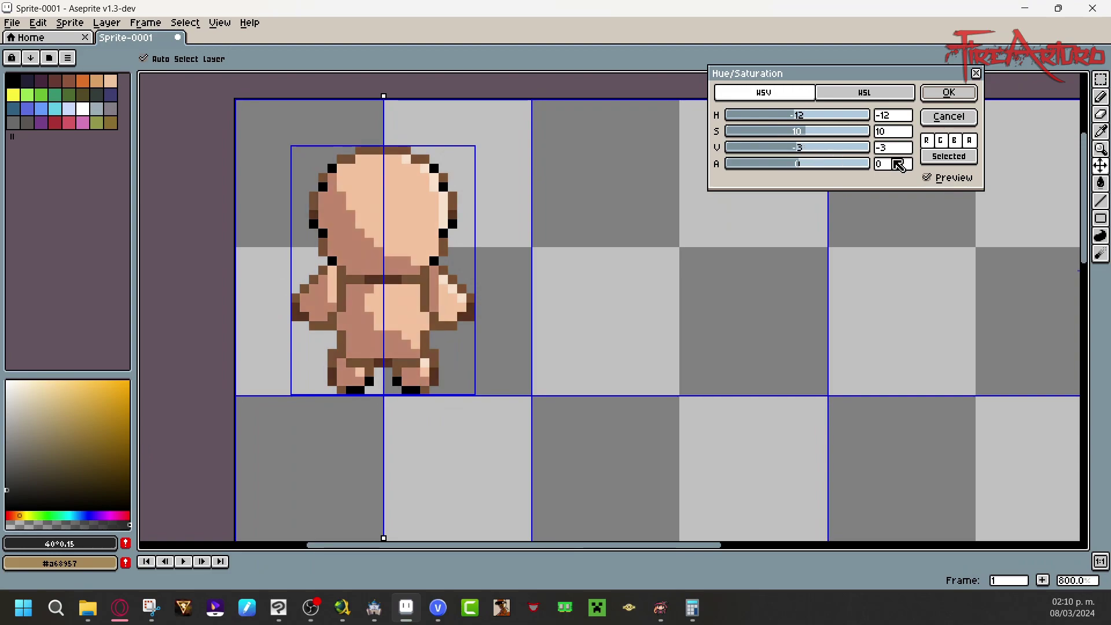
drag(808, 168, 821, 163)
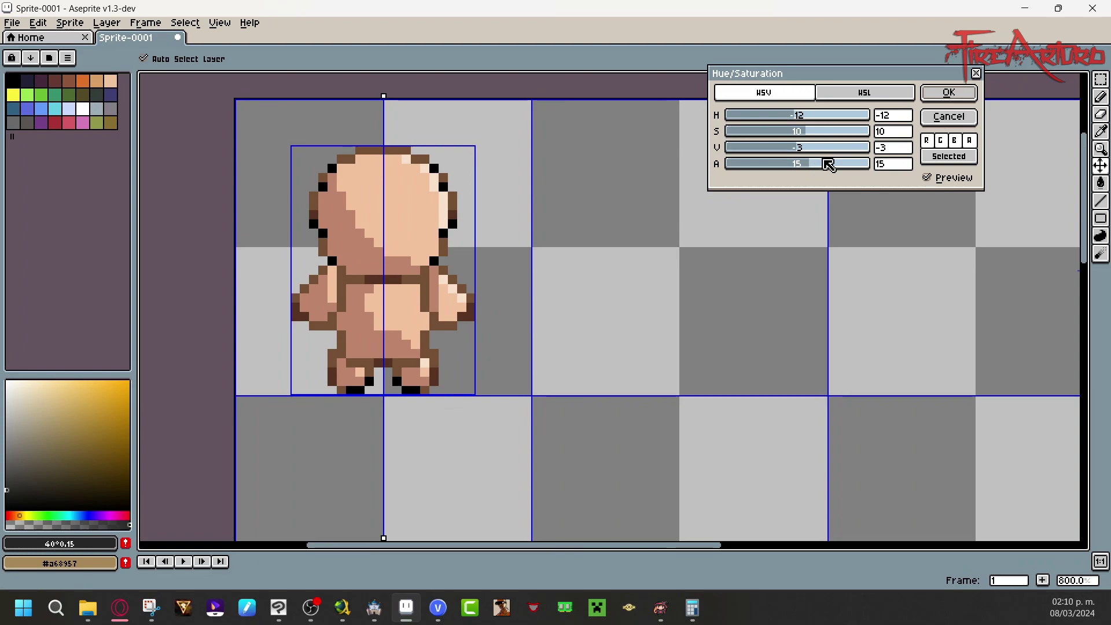
click(965, 96)
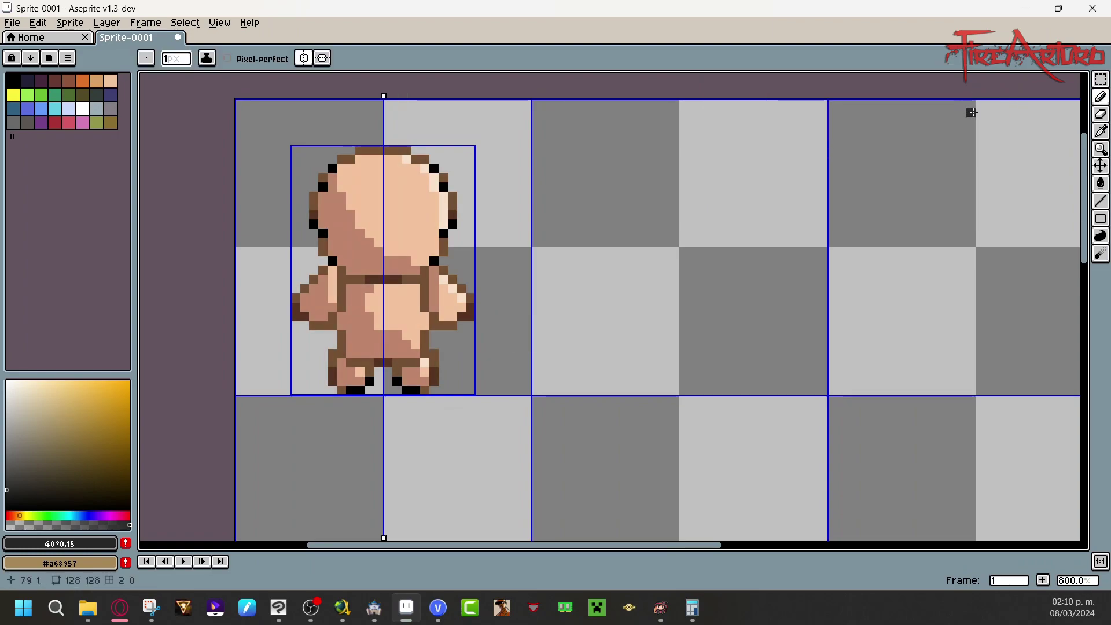
key(ctrl+z)
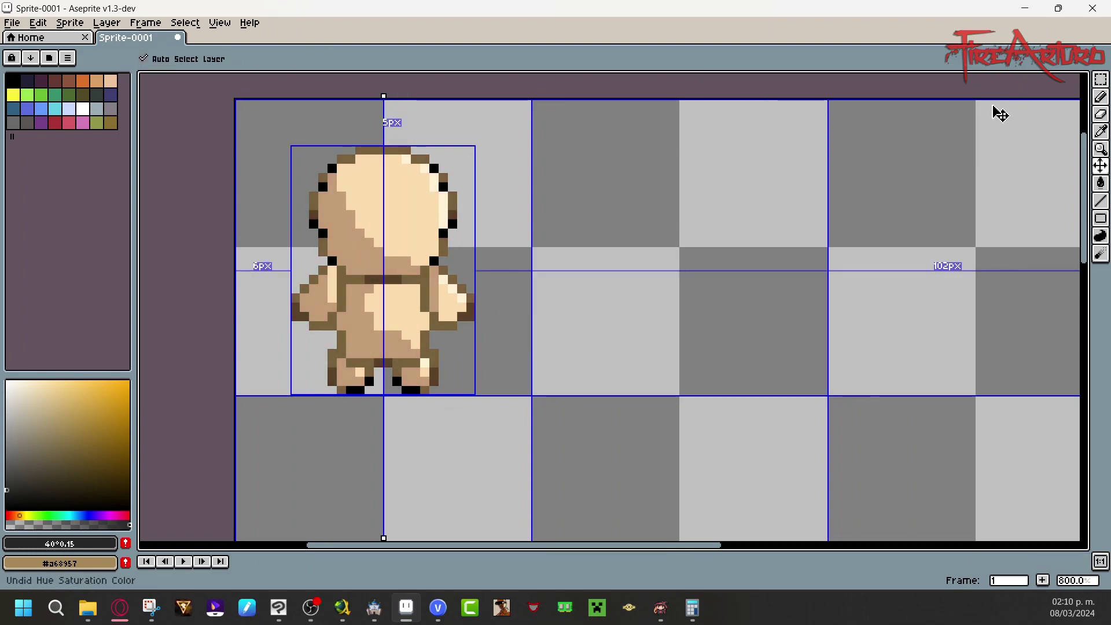
key(ctrl+y)
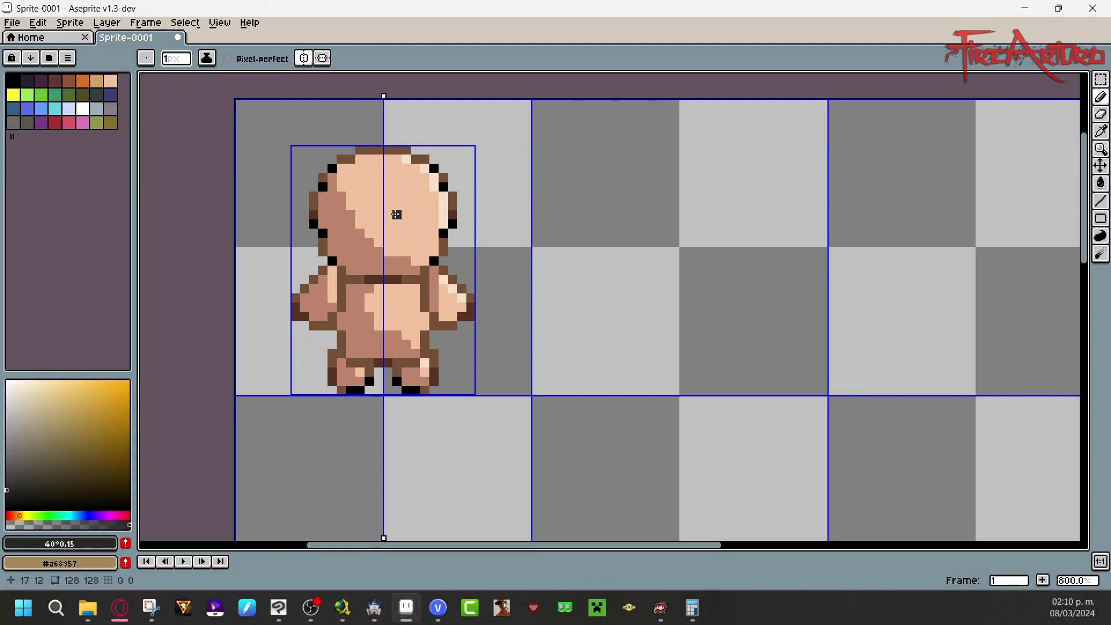
Step: Draw mirrored dark eyelid lines five pixels wide across the head, with one pixel below each outer end
drag(397, 216, 435, 210)
key(ctrl+z)
drag(395, 217, 433, 214)
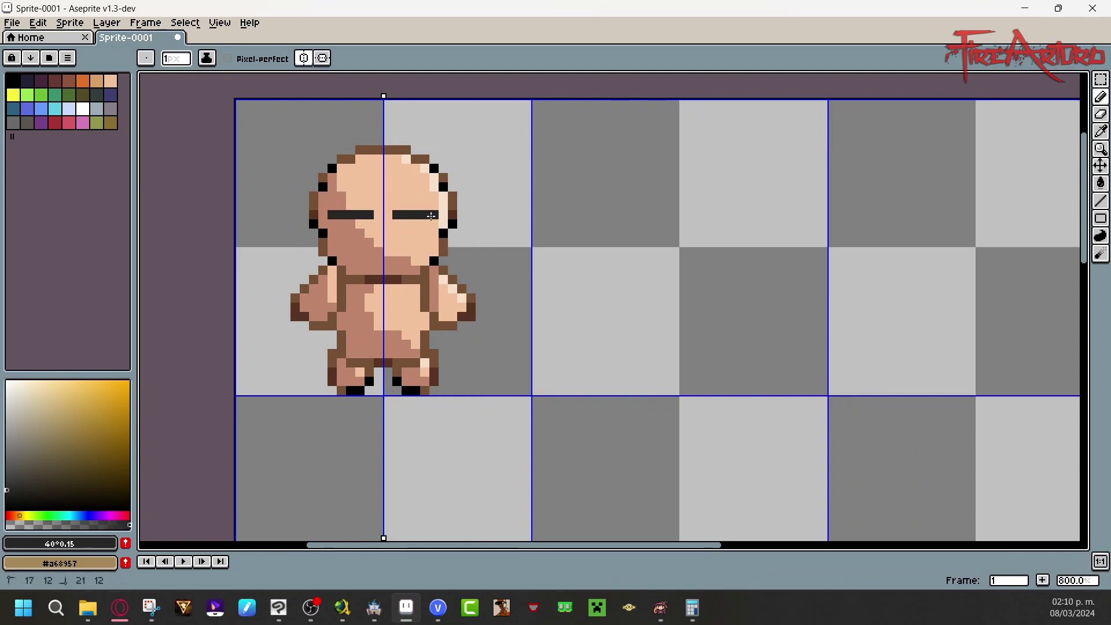
click(435, 223)
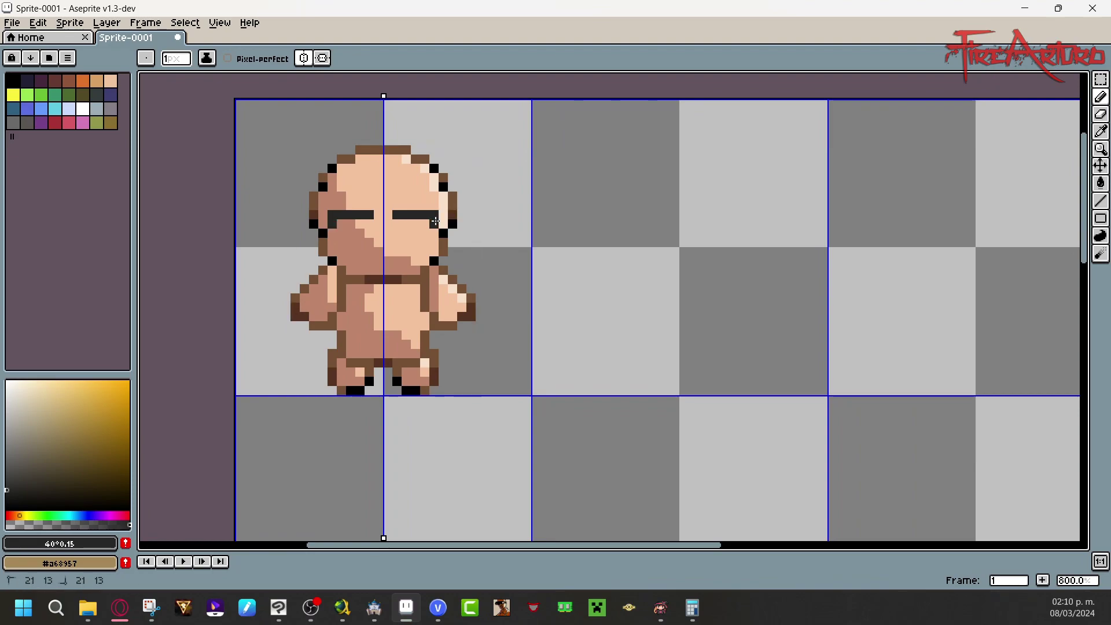
key(ctrl+z)
click(434, 224)
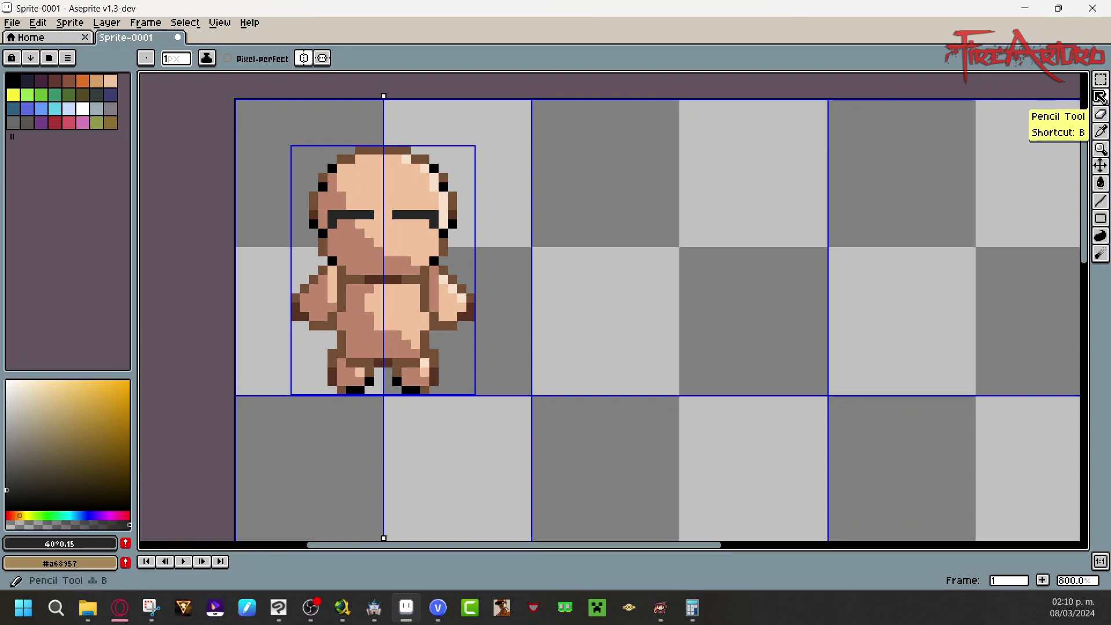
Step: Paint mirrored eye whites two rows high beneath the eyelid lines in pure white, HSV 40°, 0, 100
click(7, 386)
drag(7, 386, 355, 222)
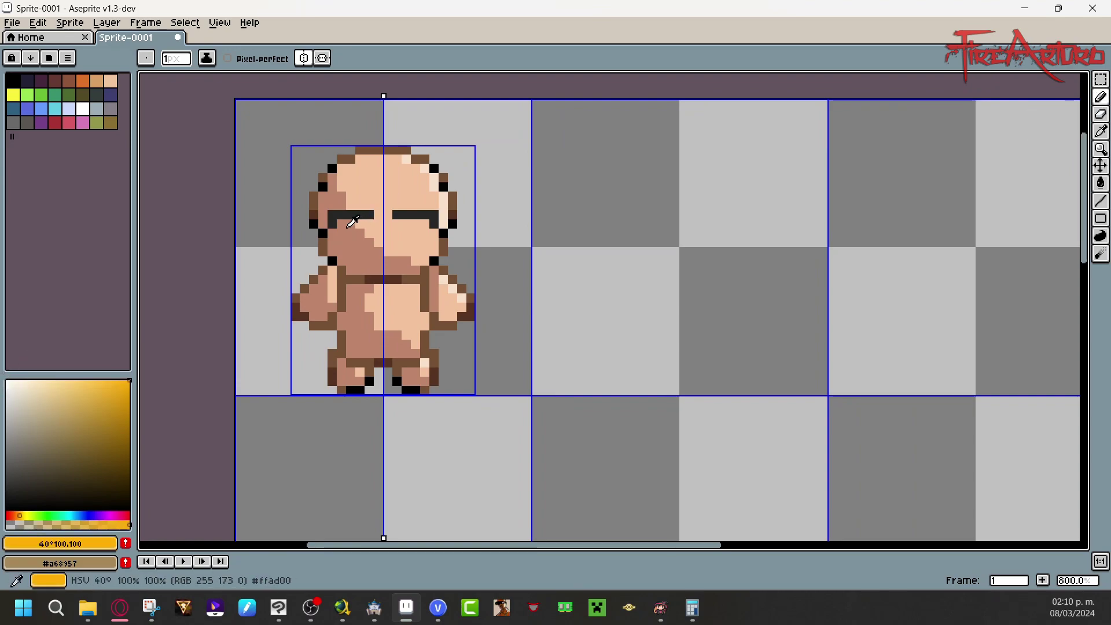
click(7, 381)
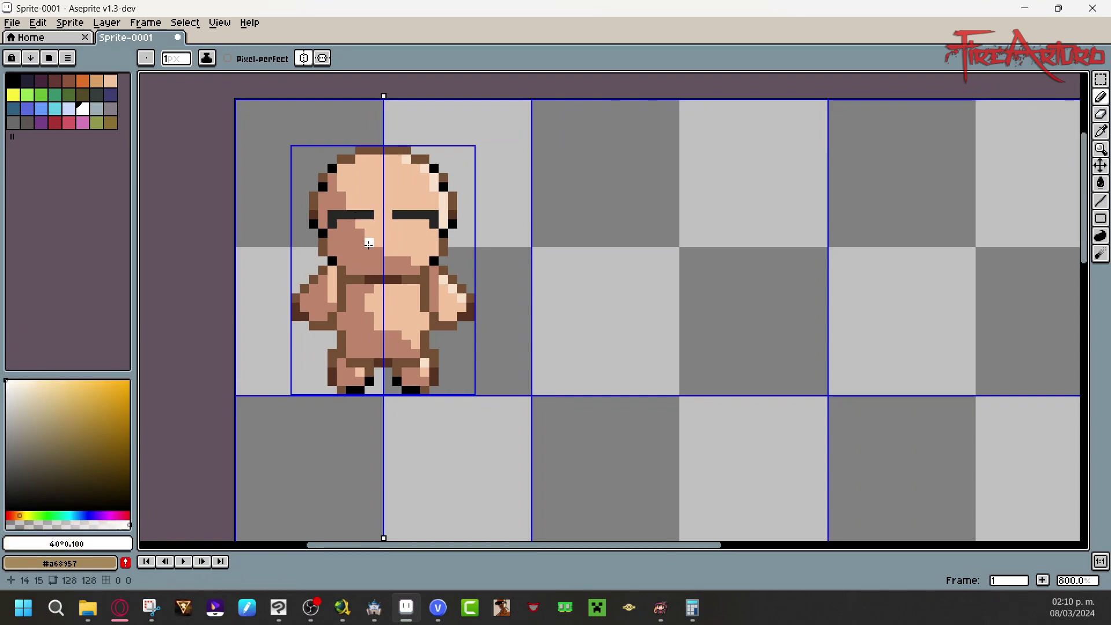
mouse_move(342, 224)
mouse_down()
mouse_move(342, 233)
mouse_move(370, 231)
mouse_move(349, 229)
mouse_up()
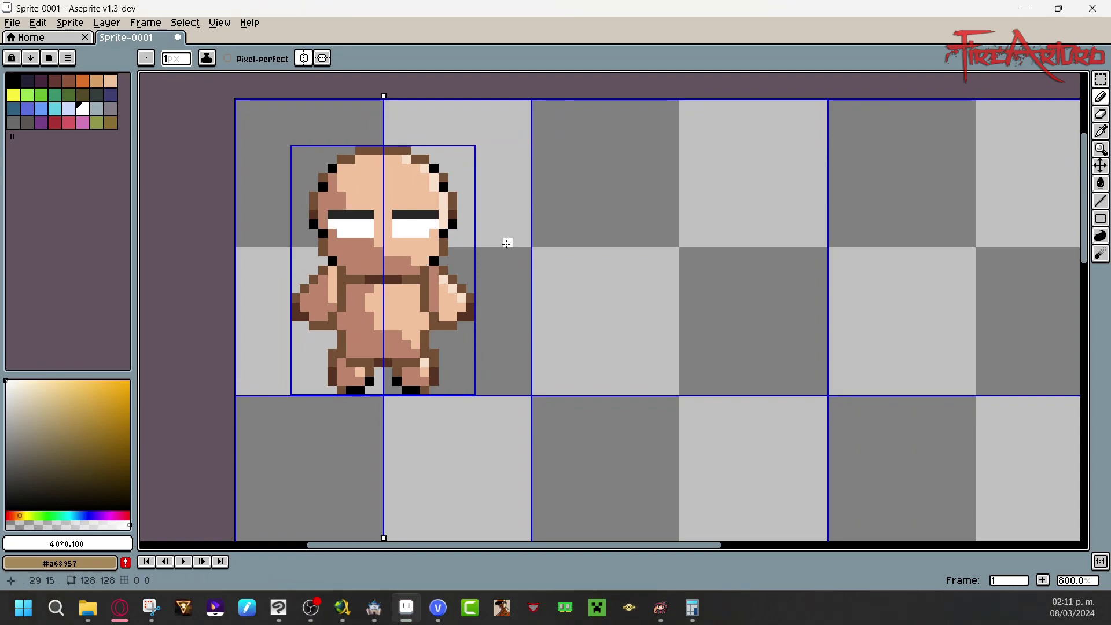
Step: Trim both eyes' inner lower and outer upper corners with skin tone, and darken the outer corners with near-black, HSV 18°, 1, 3
drag(105, 543, 443, 288)
click(397, 233)
click(434, 215)
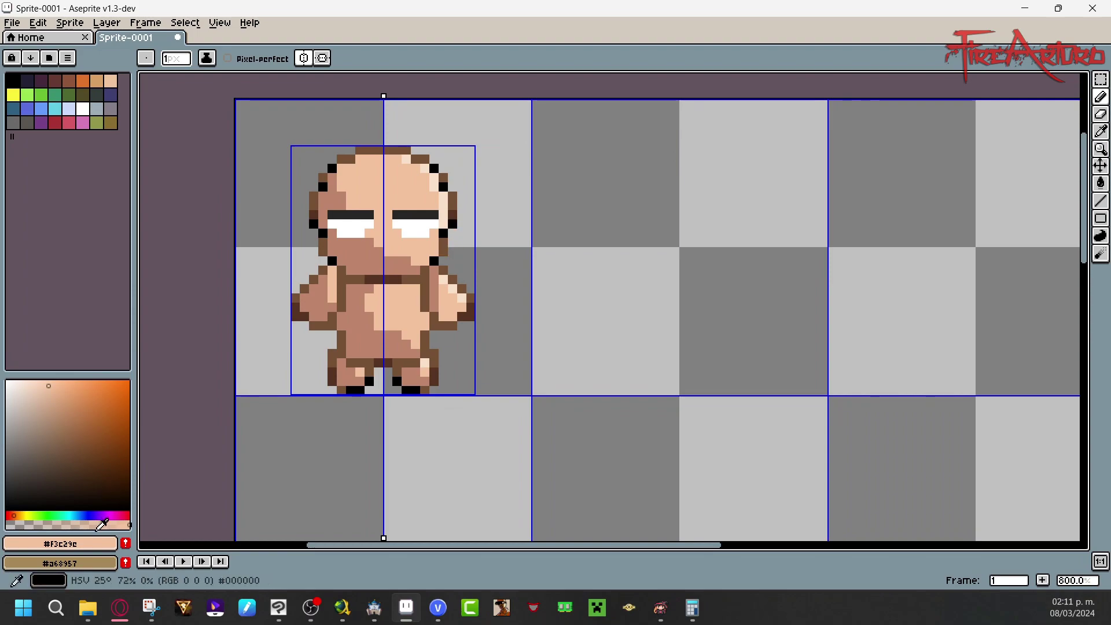
drag(105, 543, 434, 301)
mouse_move(40, 474)
mouse_down()
mouse_move(129, 380)
mouse_move(3, 515)
mouse_up()
click(8, 505)
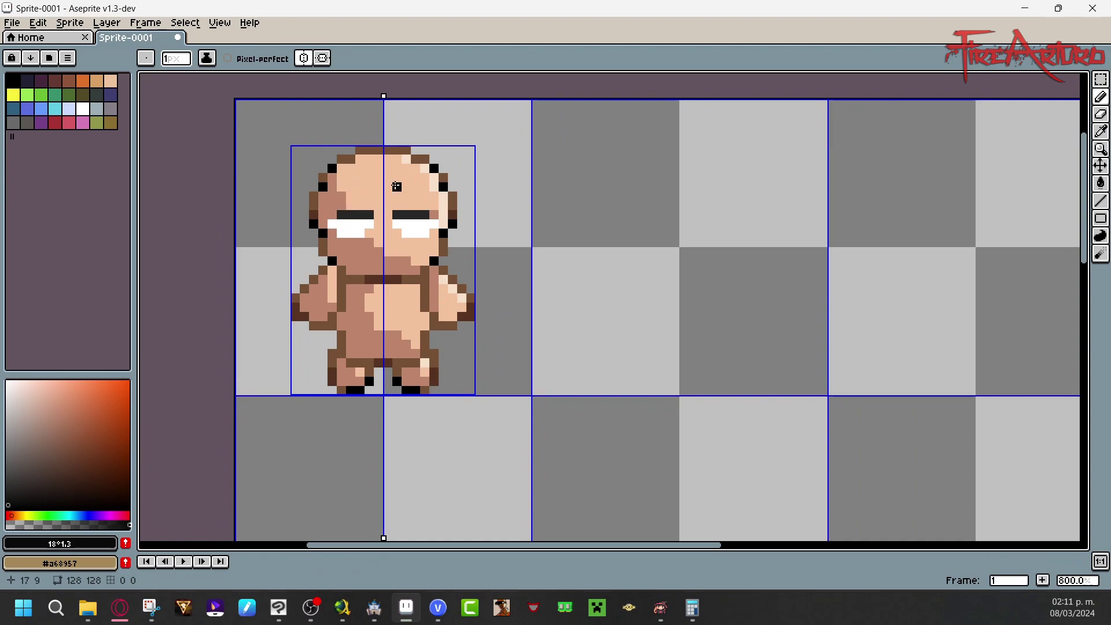
Step: Draw mirrored teal irises two pixels square, HSV 186°, 100, 65, and fill the inner lower eye corners with white
click(109, 384)
drag(95, 514, 69, 515)
click(130, 425)
mouse_move(405, 233)
mouse_down()
mouse_move(356, 231)
mouse_move(414, 234)
mouse_up()
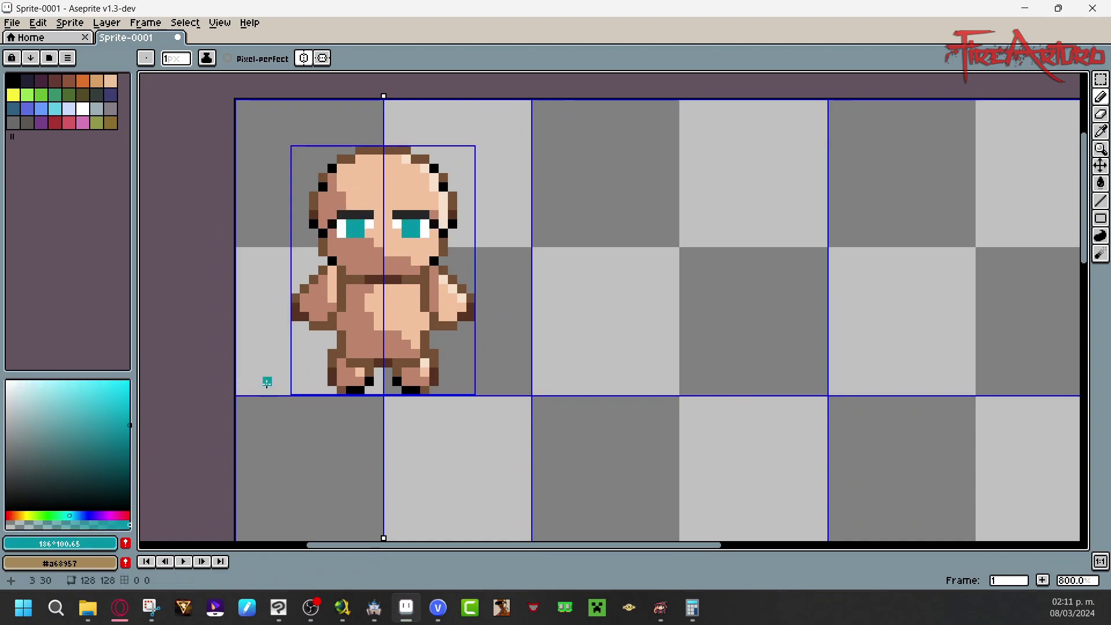
click(8, 380)
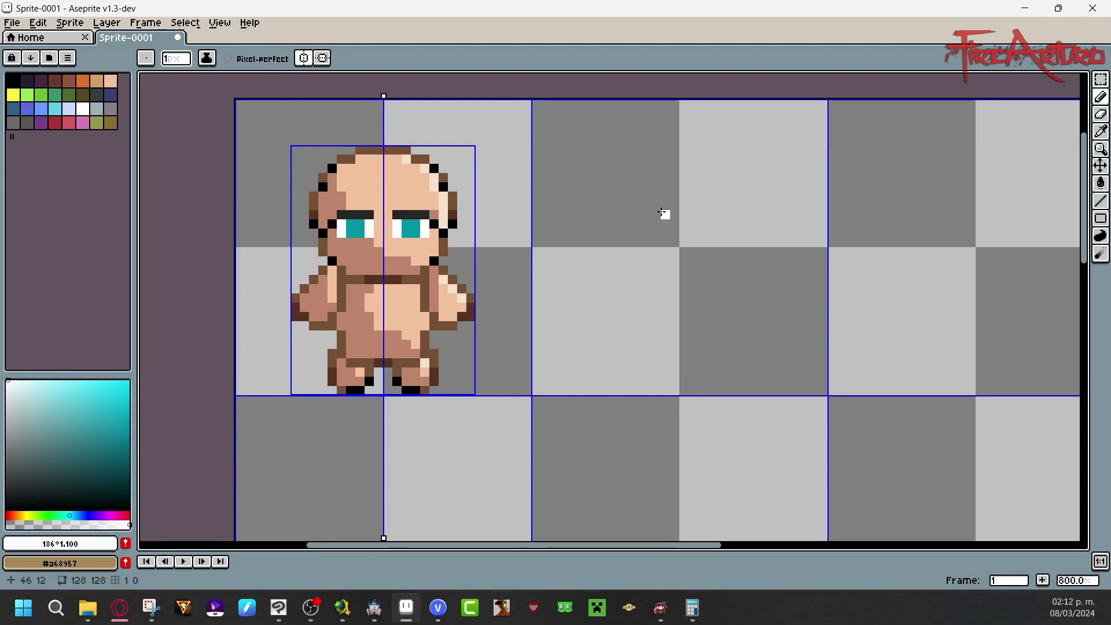
alt+click(387, 277)
alt+click(380, 244)
click(342, 233)
key(ctrl+z)
mouse_move(12, 454)
mouse_down()
mouse_move(382, 208)
mouse_move(6, 496)
mouse_up()
click(378, 224)
key(b)
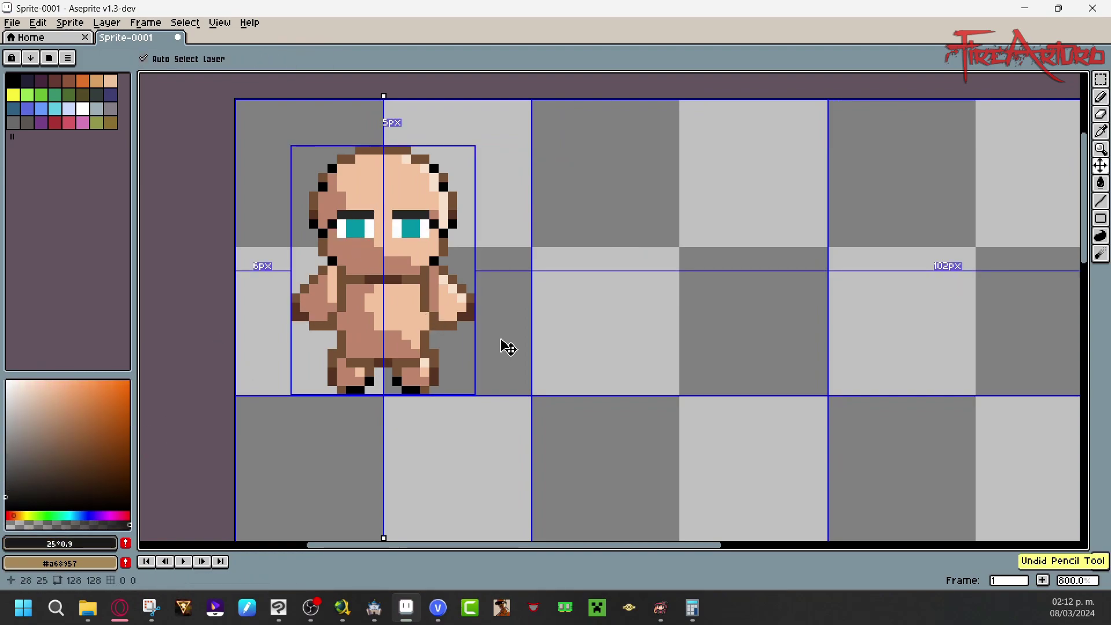
Step: Try mirrored brown eyebrow pixels, HSV 25°, 37, 36, on the forehead above the eyes, and undo them
click(52, 462)
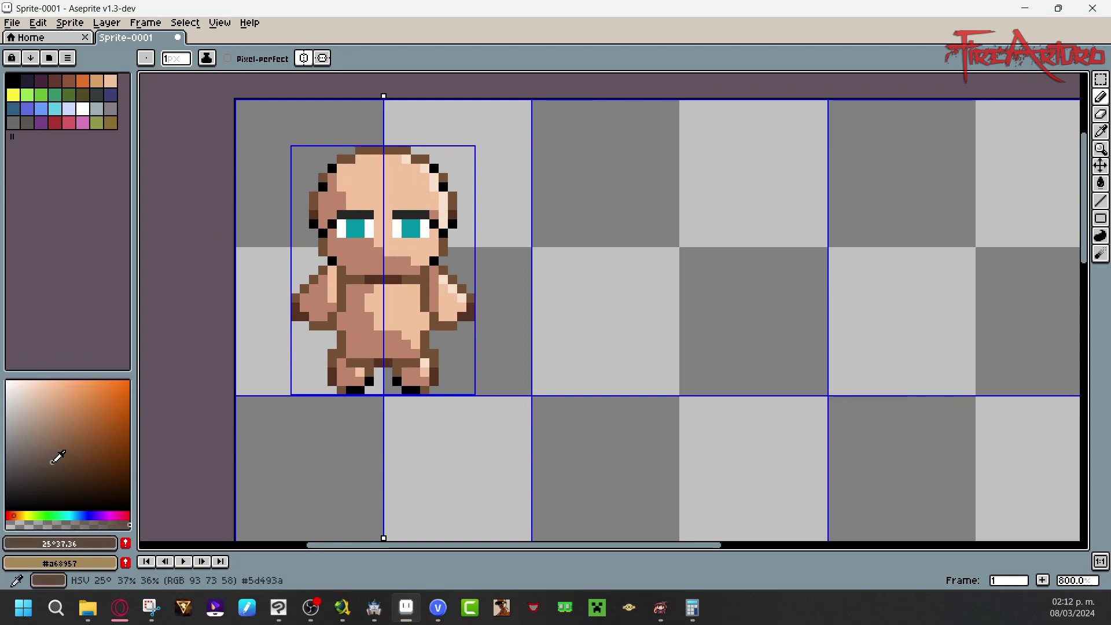
click(369, 187)
key(ctrl+z)
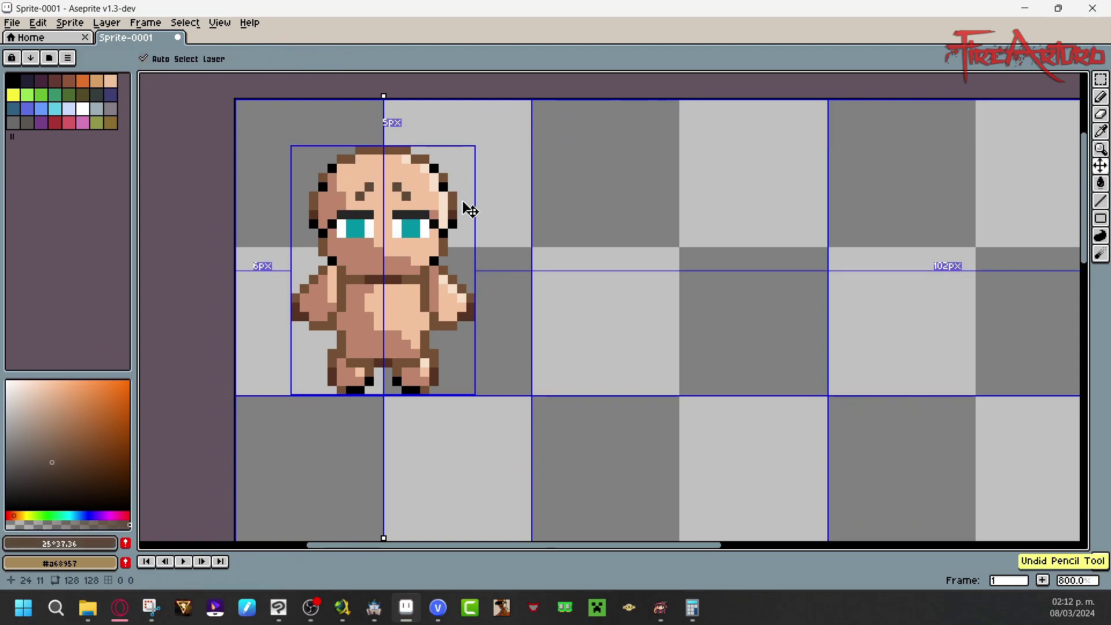
key(ctrl+z)
Step: Select the eye area on the head, move it down one pixel, and switch off mirror symmetry
key(m)
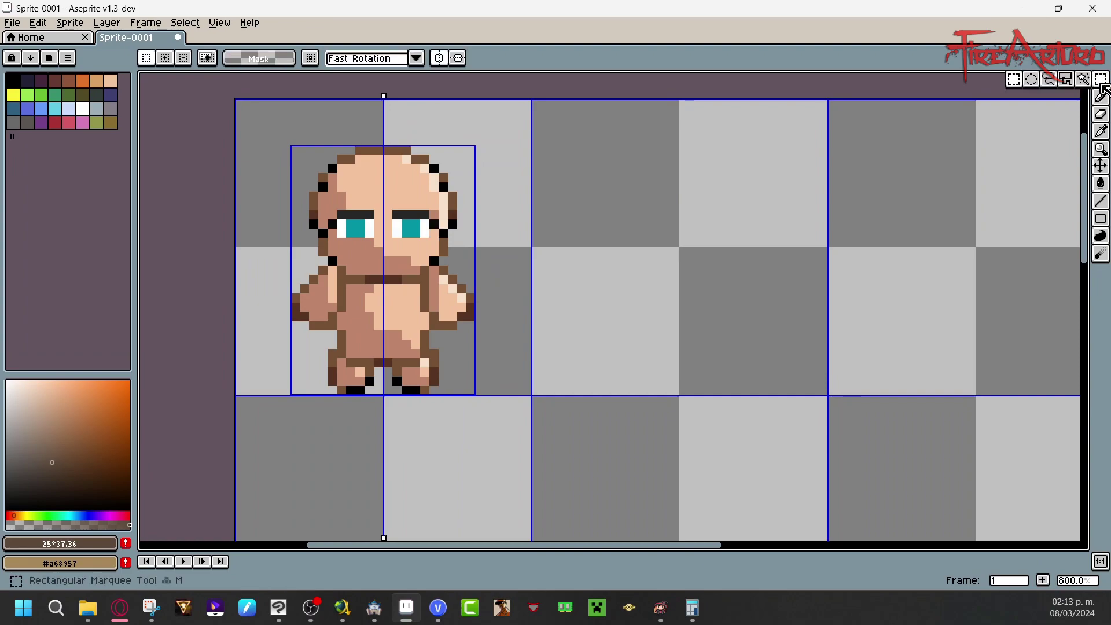
mouse_move(324, 198)
mouse_down()
mouse_move(442, 224)
mouse_move(442, 250)
mouse_up()
key(Down)
click(564, 224)
key(ctrl+z)
key(ctrl+z)
key(ctrl+y)
key(ctrl+y)
drag(333, 214, 386, 201)
click(590, 205)
click(582, 233)
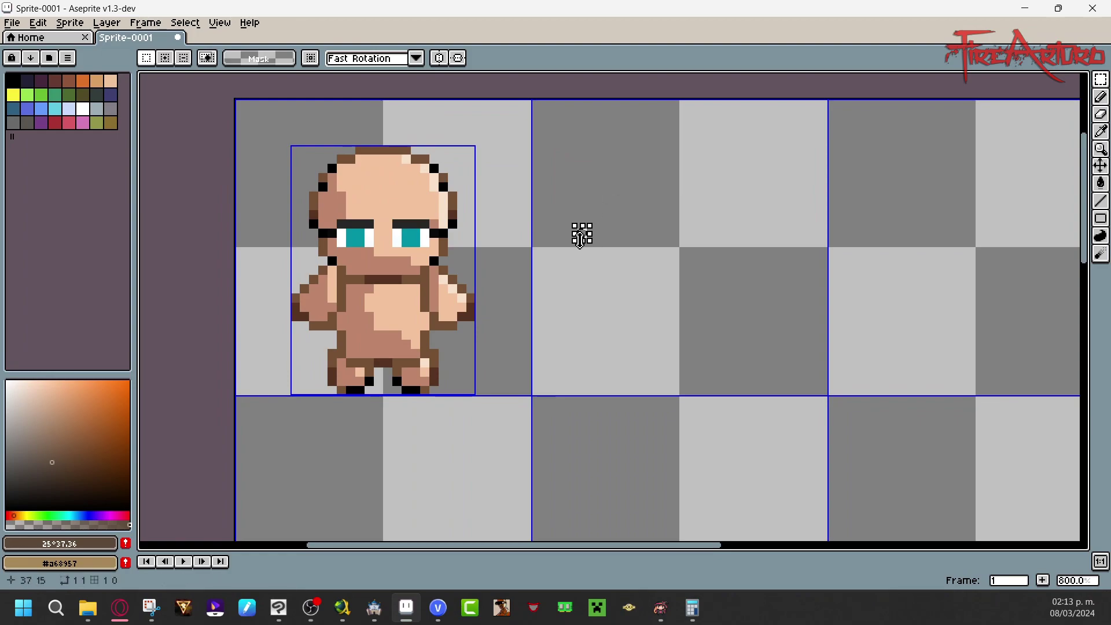
Step: Try extending the eye whites below the irises and into the outer corners, and undo those pixels
alt+click(351, 274)
click(1100, 96)
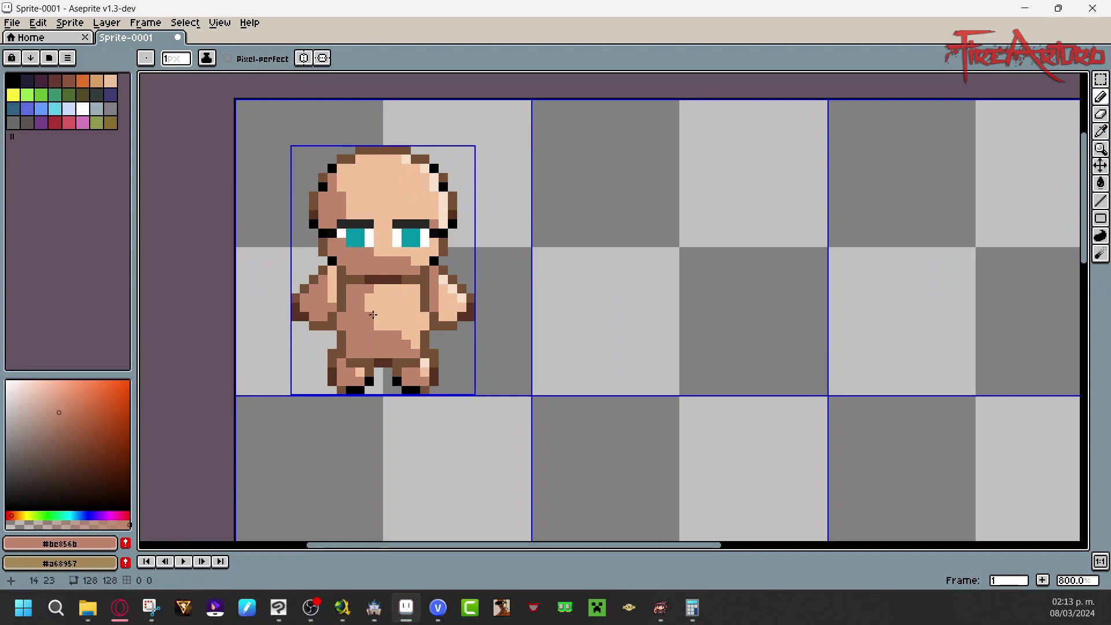
mouse_move(116, 389)
mouse_down()
mouse_move(129, 380)
mouse_move(6, 380)
mouse_up()
drag(350, 252, 359, 252)
click(434, 237)
click(10, 484)
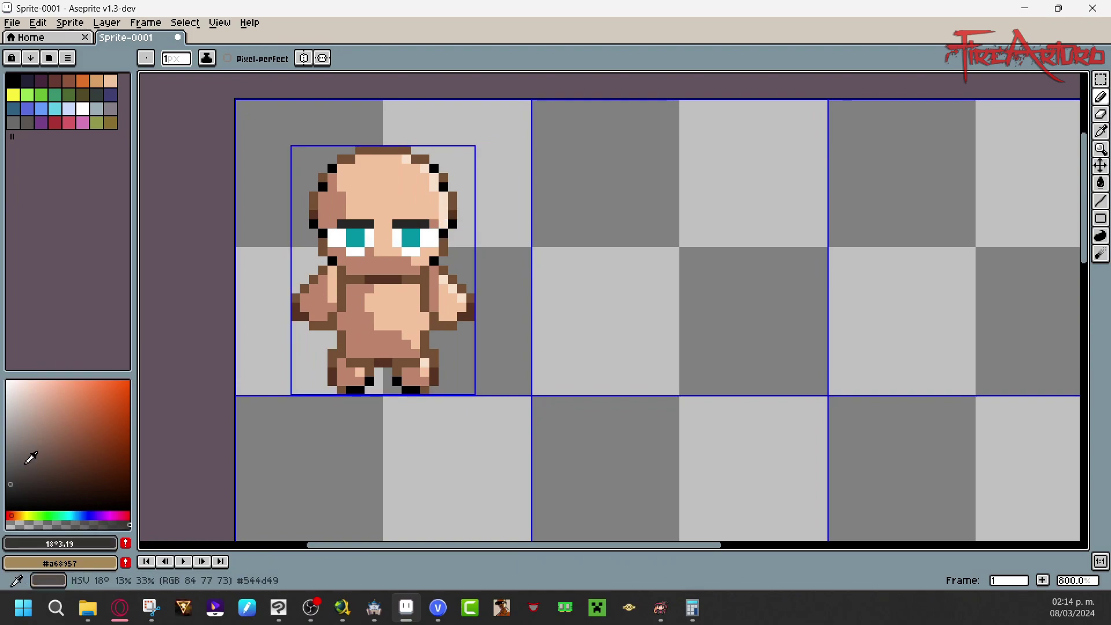
click(369, 233)
key(ctrl+z)
key(ctrl+z)
key(ctrl+z)
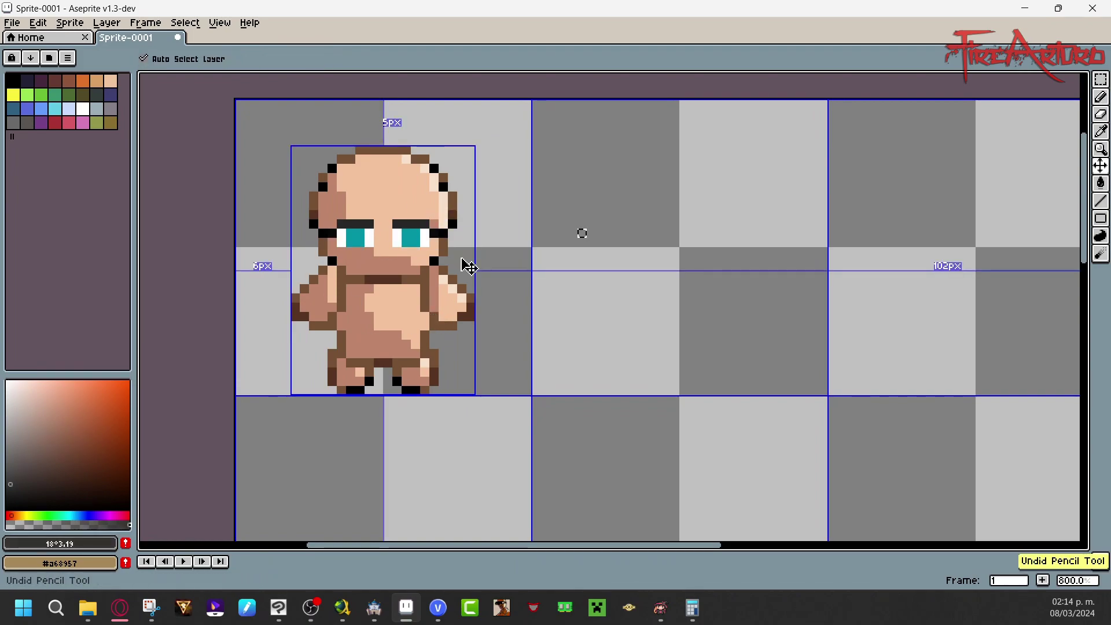
Step: Paint over both teal irises with white, HSV 18°, 0, 100
mouse_move(461, 259)
mouse_down()
mouse_move(410, 224)
mouse_move(376, 242)
mouse_move(323, 244)
mouse_move(108, 398)
mouse_move(5, 377)
mouse_up()
click(406, 233)
mouse_move(359, 233)
mouse_down()
mouse_move(351, 241)
mouse_move(399, 225)
mouse_up()
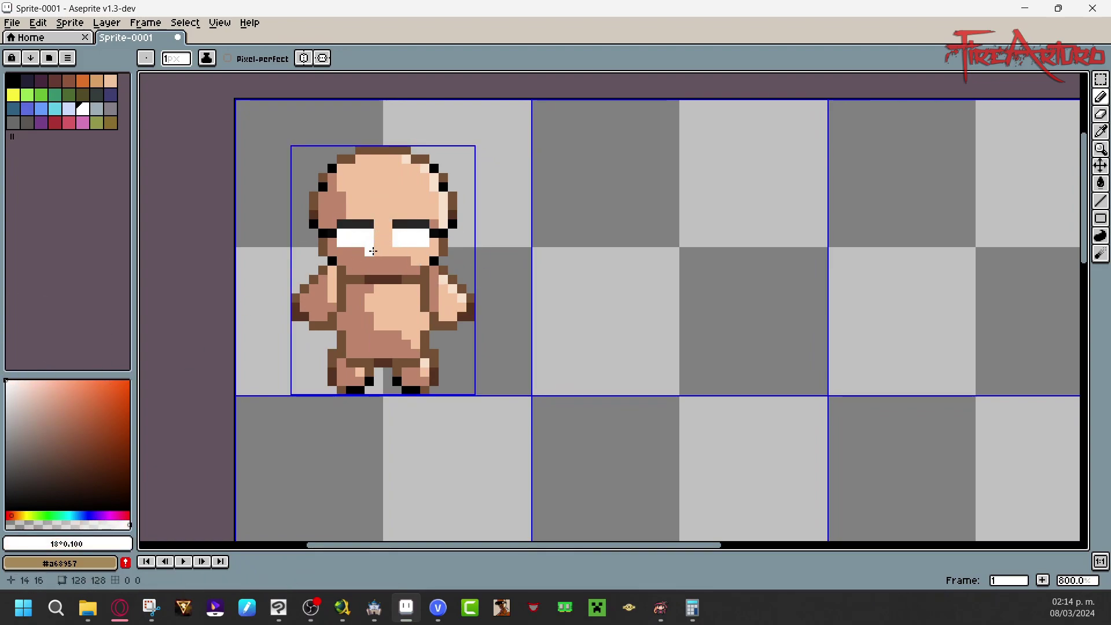
Step: Place a dark brown pixel, HSV 18°, 36, 28, at the upper inner corner of each eye
click(49, 420)
click(50, 472)
click(369, 234)
click(397, 233)
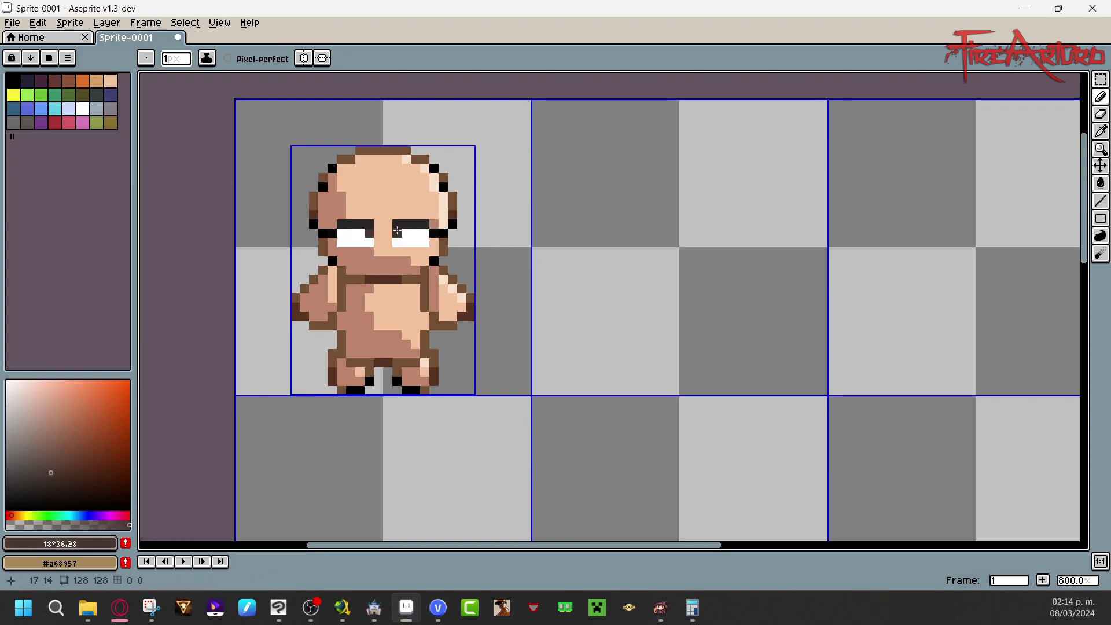
Step: Replace the inner ends of both eyelid lines with skin tone and add a white pixel at each eye's outer lower corner
alt+click(286, 328)
alt+click(424, 306)
drag(17, 387, 6, 380)
click(332, 242)
click(434, 242)
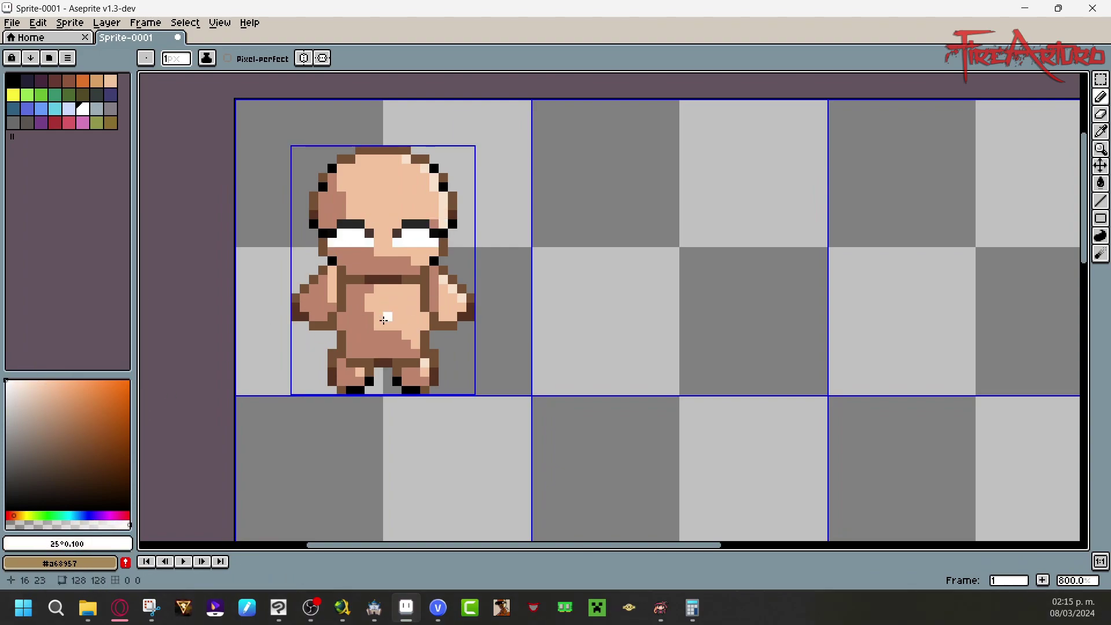
Step: Paint teal irises, HSV 186°, 82, 54, at the inner side of the whites in both eyes
click(70, 515)
click(106, 439)
drag(350, 232, 353, 233)
key(ctrl+z)
drag(359, 233, 416, 234)
click(407, 233)
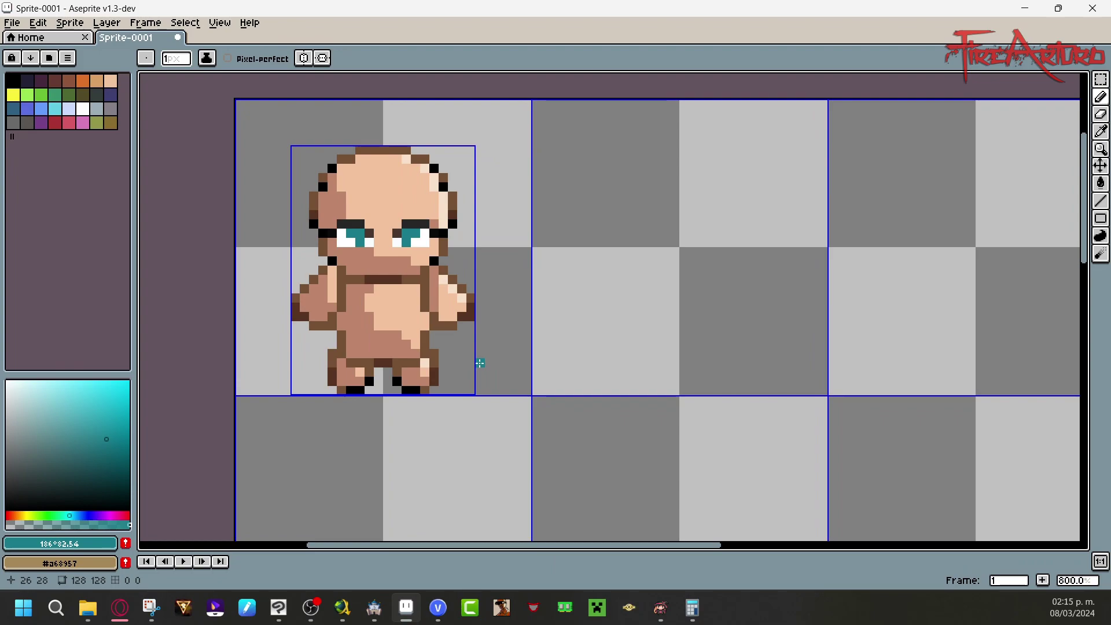
Step: Copy the finished character from the first cell to the same position in the second cell of the top row
click(1100, 79)
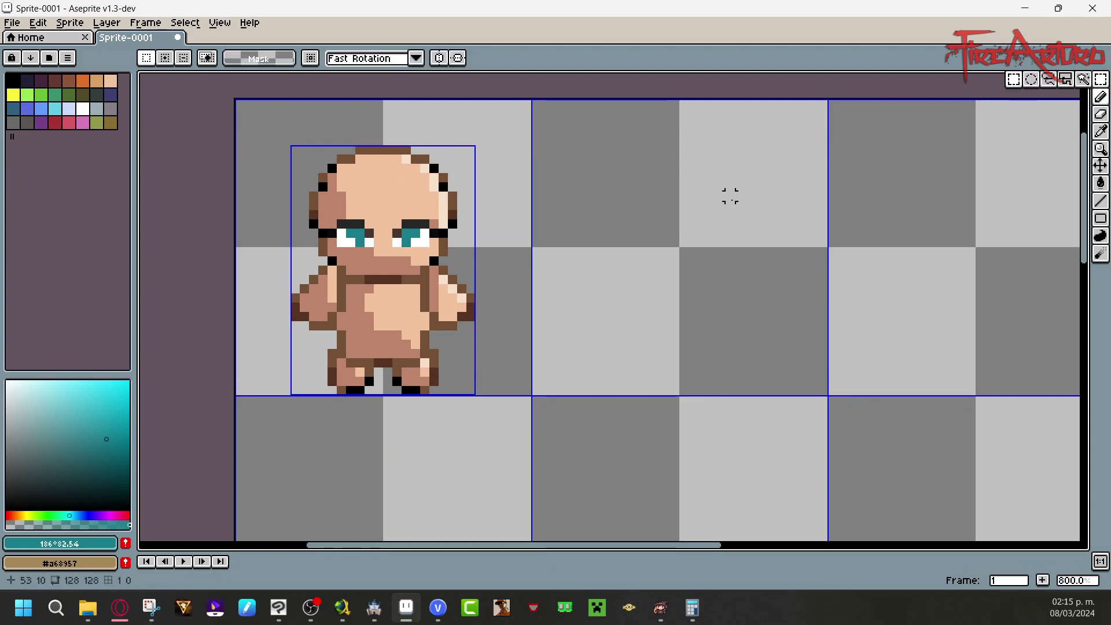
mouse_move(524, 112)
mouse_down()
mouse_move(302, 330)
mouse_move(258, 392)
mouse_up()
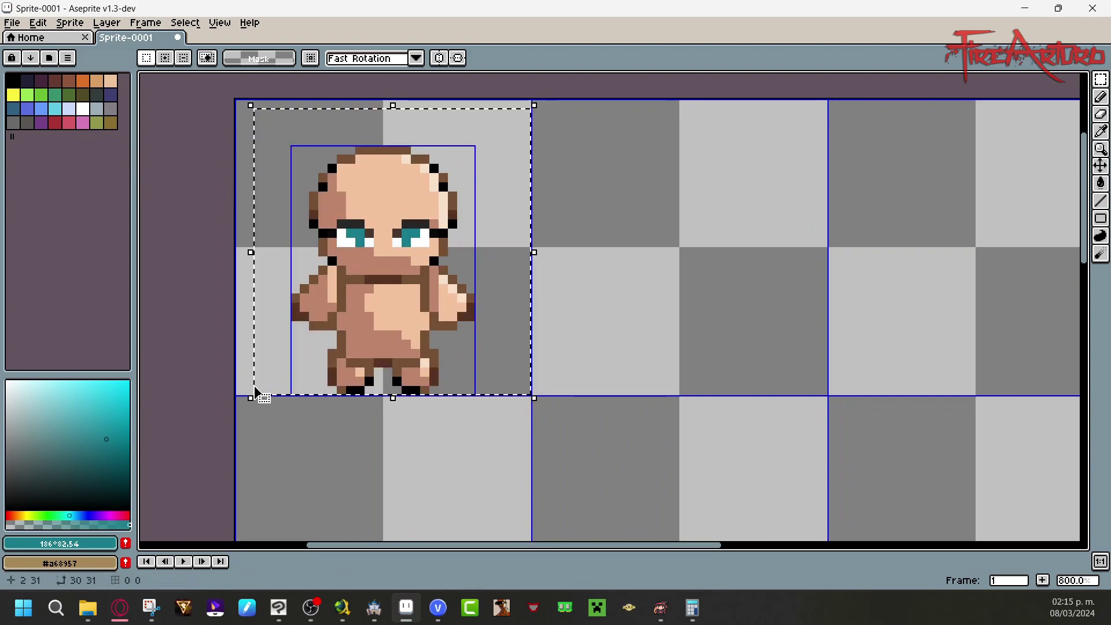
drag(636, 290, 641, 280)
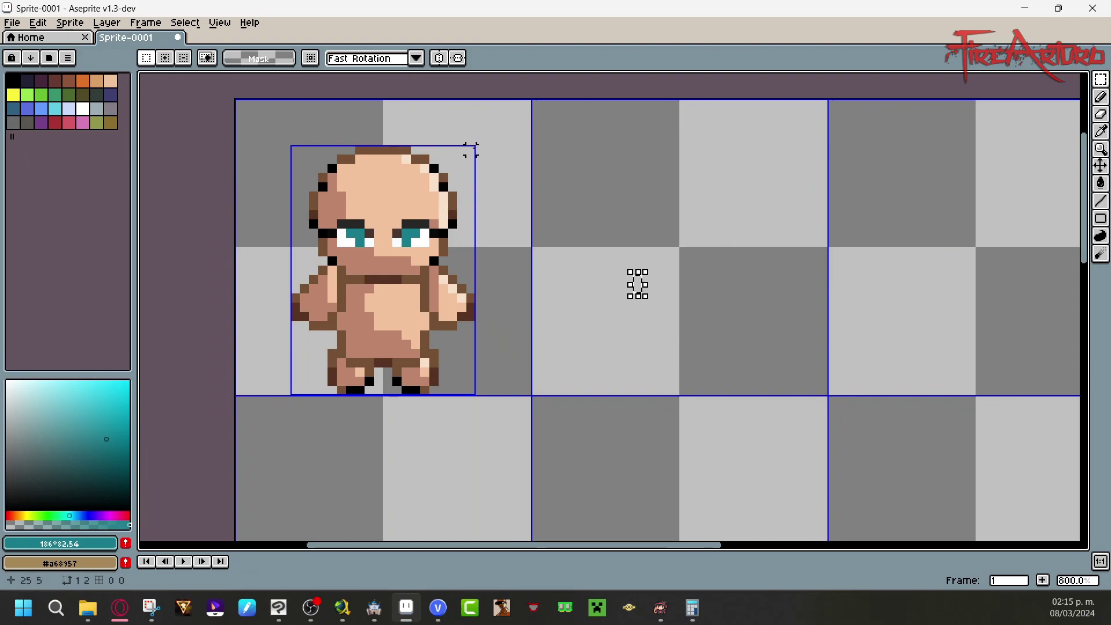
drag(470, 146, 291, 391)
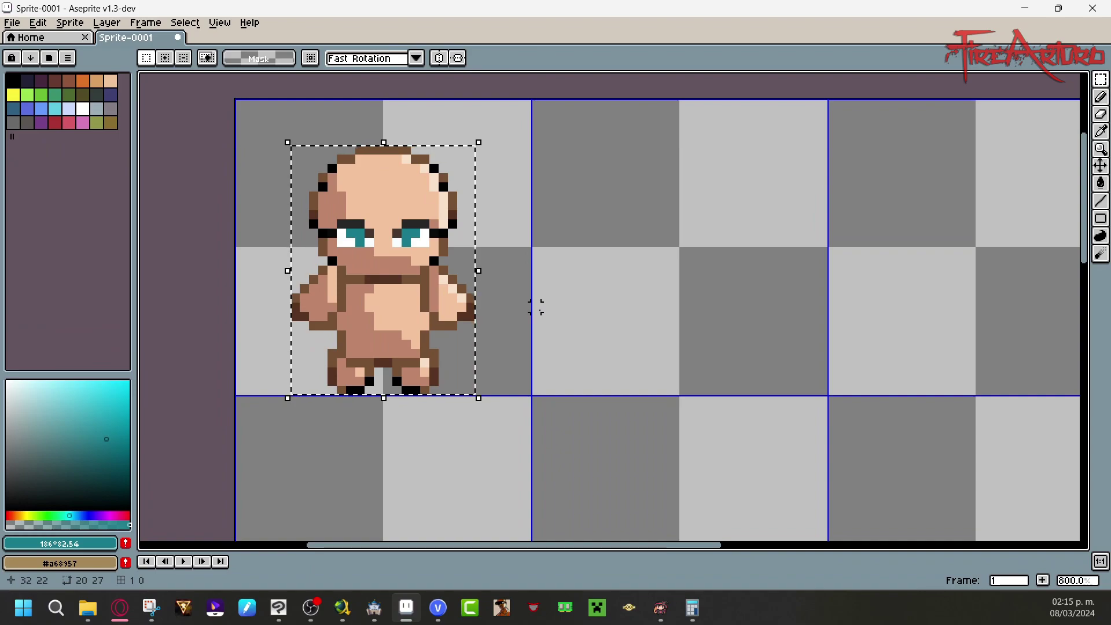
key(ctrl+t)
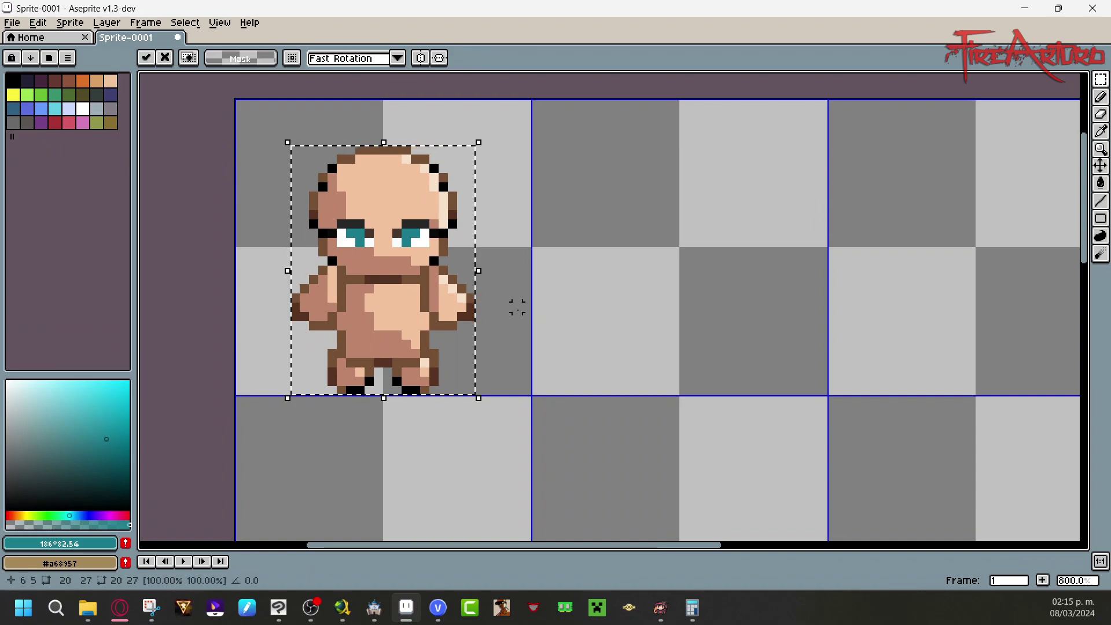
drag(399, 315, 704, 288)
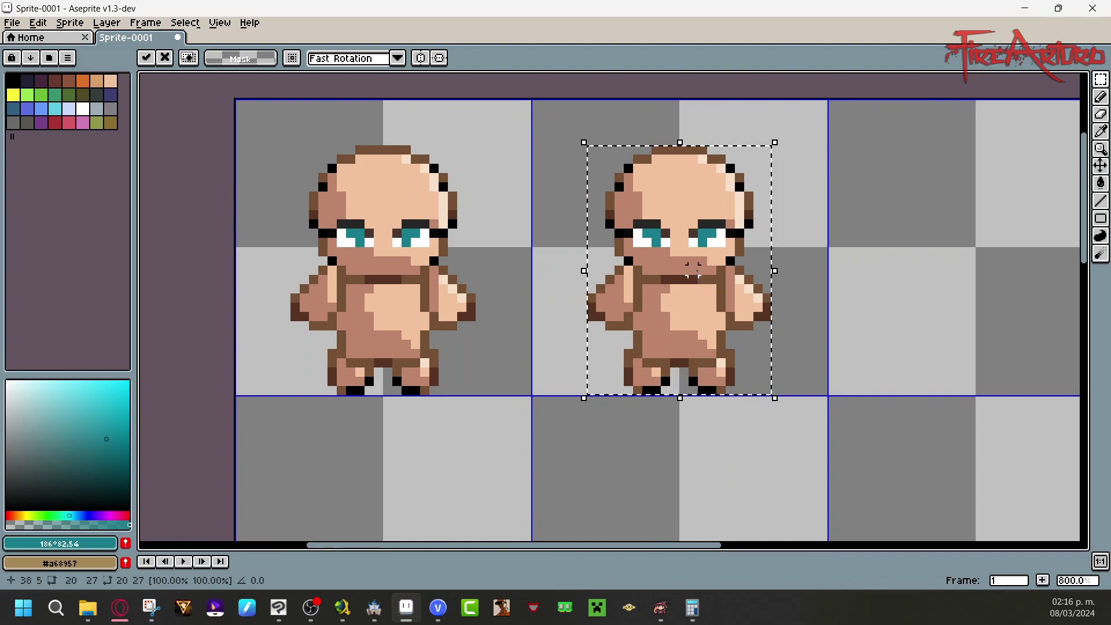
click(860, 222)
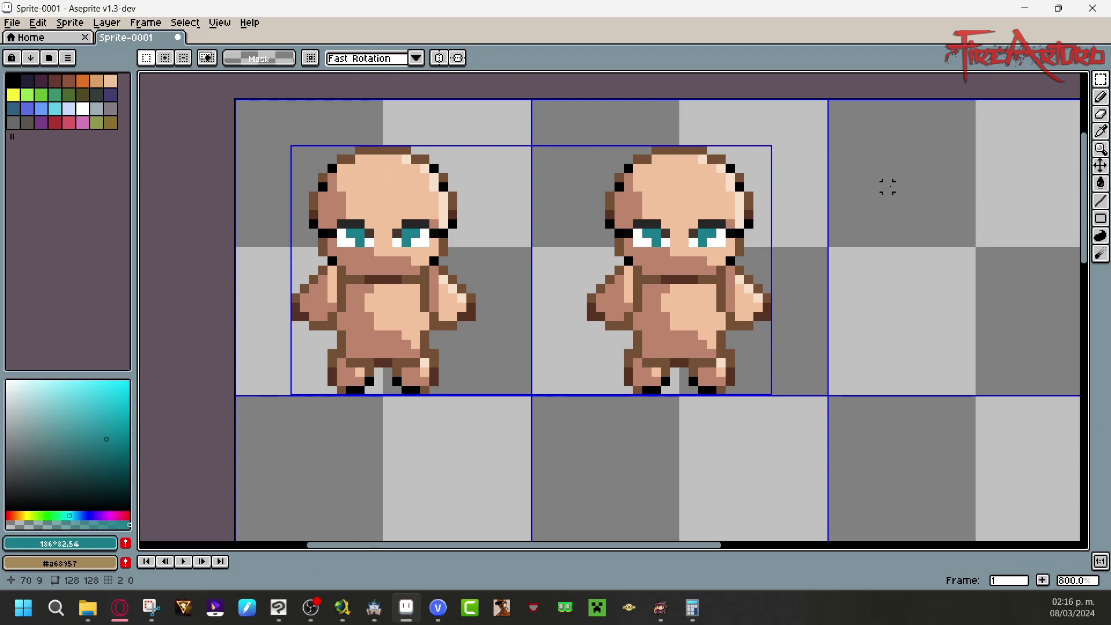
Step: Save the sprite under the file name "base paper"
key(ctrl+s)
key(alt+Tab)
click(275, 529)
text(base paper)
key(Return)
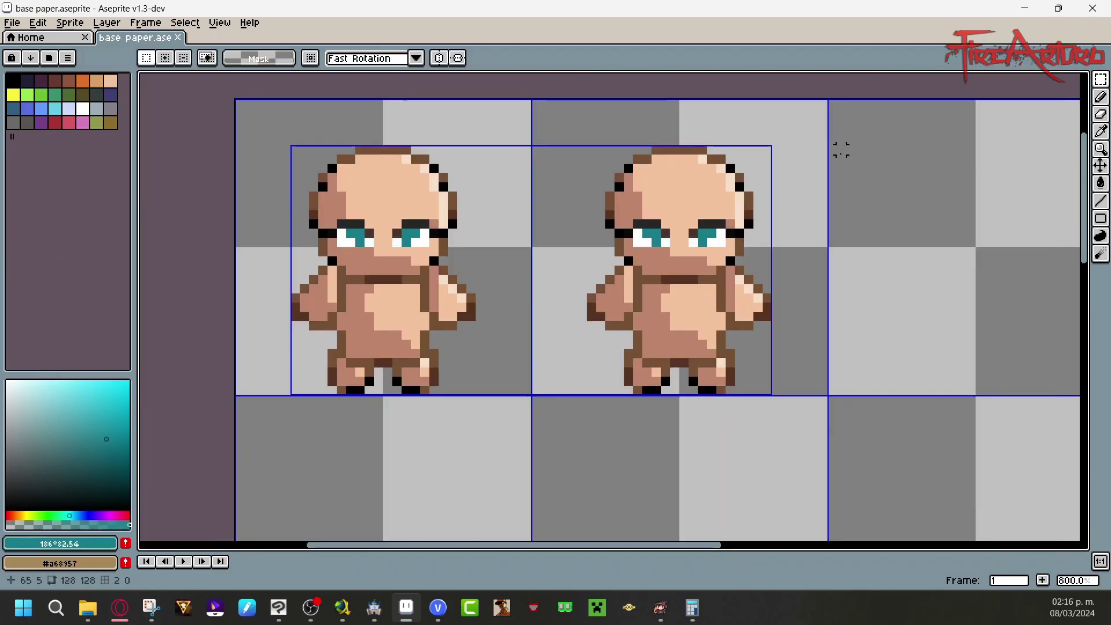
Step: Open the recent reference sheet lucas.png and examine its front-facing walk frames
click(12, 22)
mouse_move(52, 62)
click(307, 77)
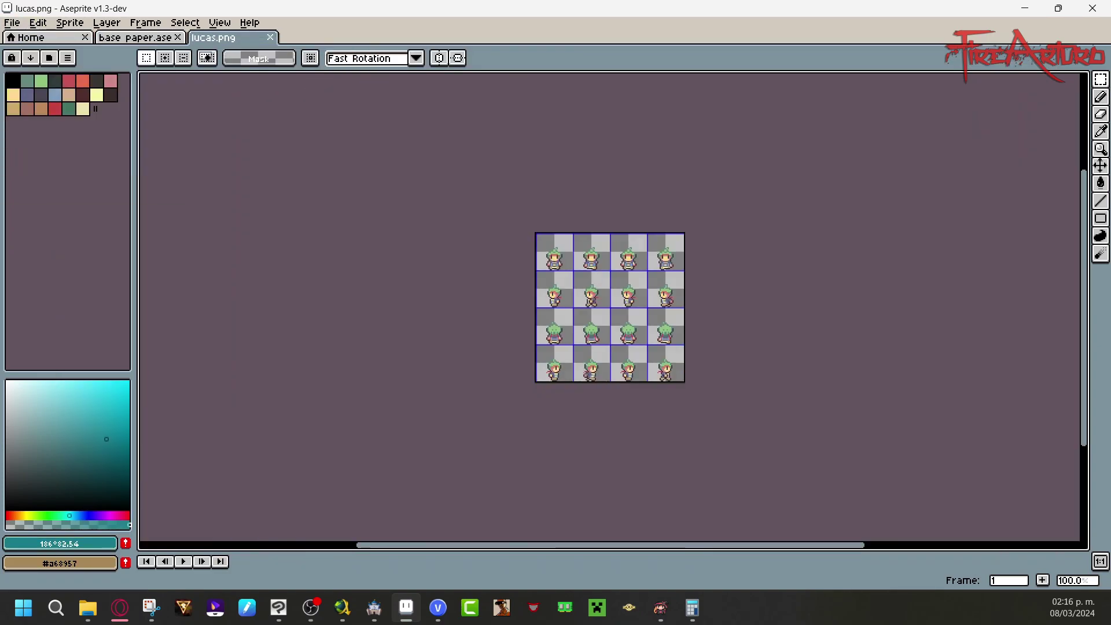
click(1083, 583)
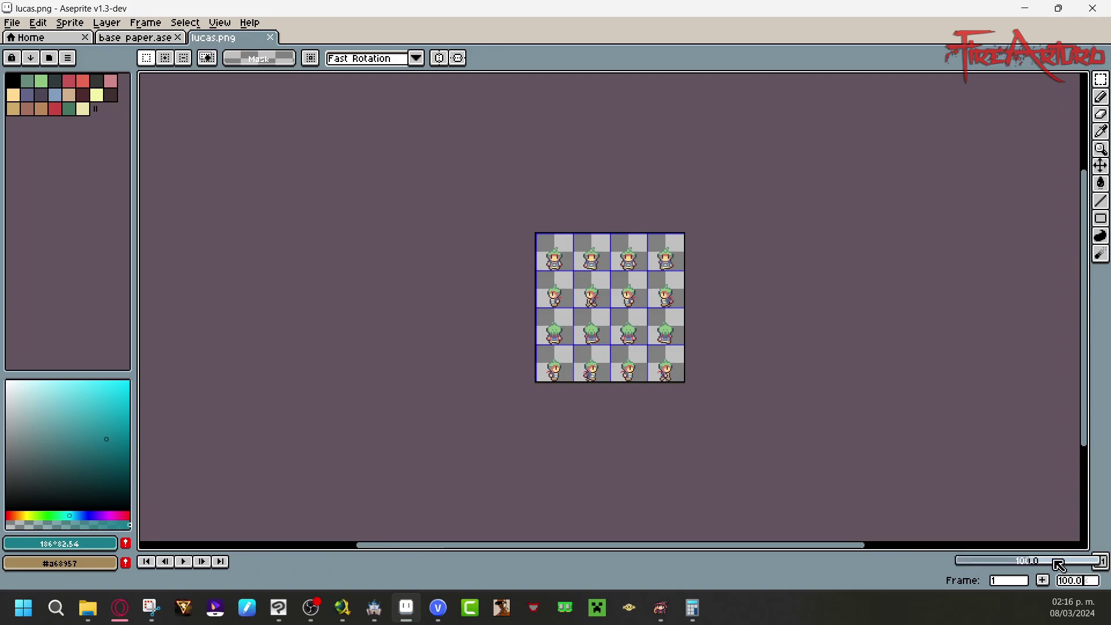
click(1058, 566)
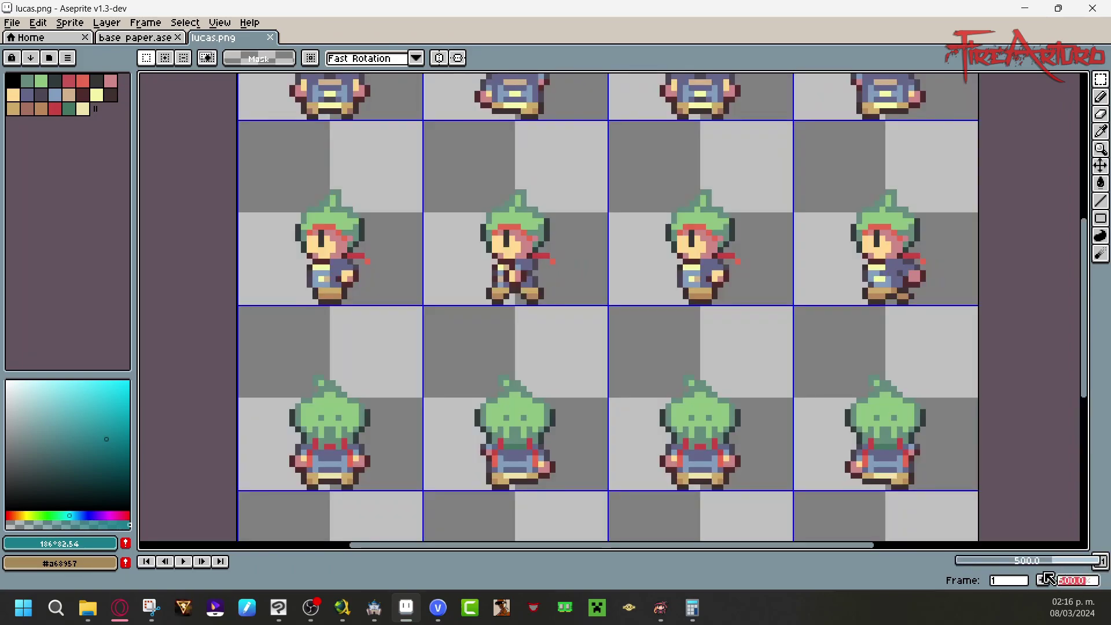
drag(1081, 275, 1080, 203)
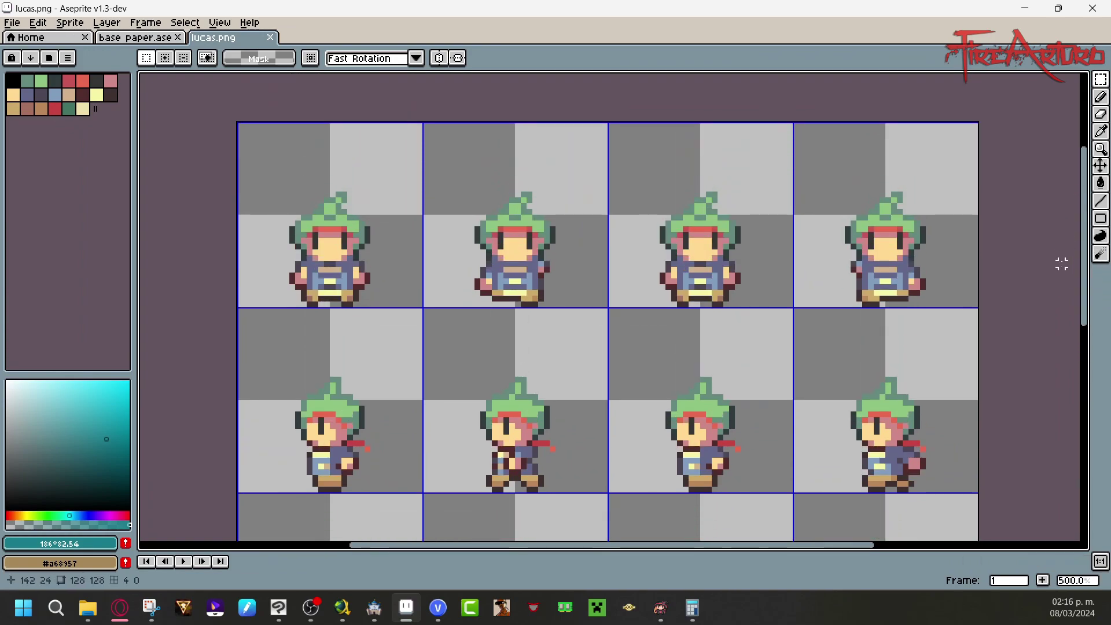
Step: Try a straight horizontal line just above the four front-facing hats to compare the frames' heights, and undo it
click(1101, 97)
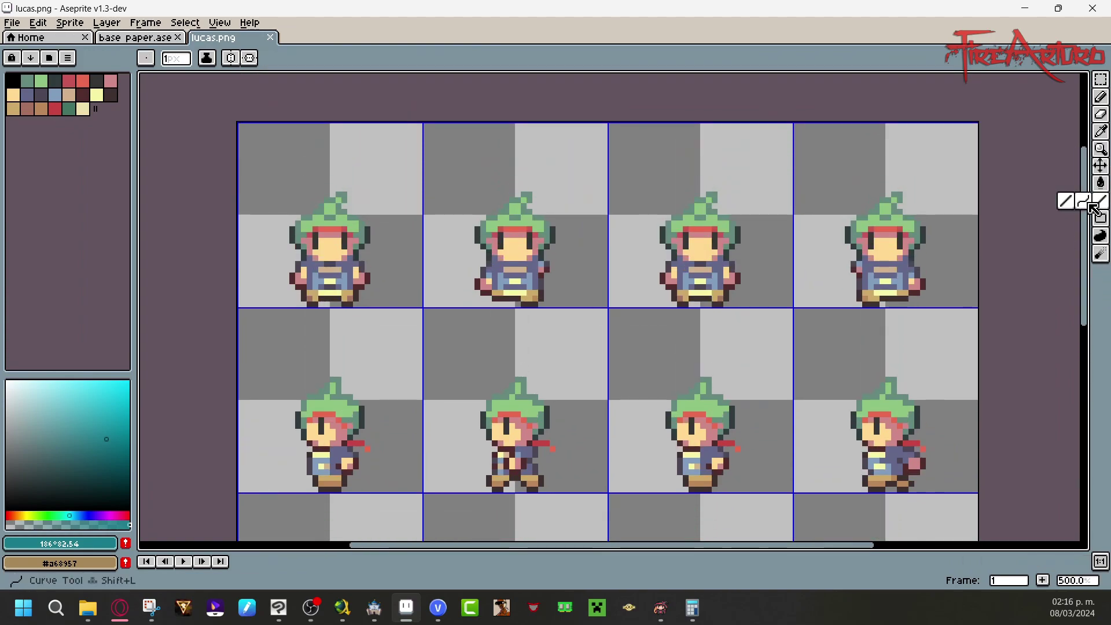
click(338, 188)
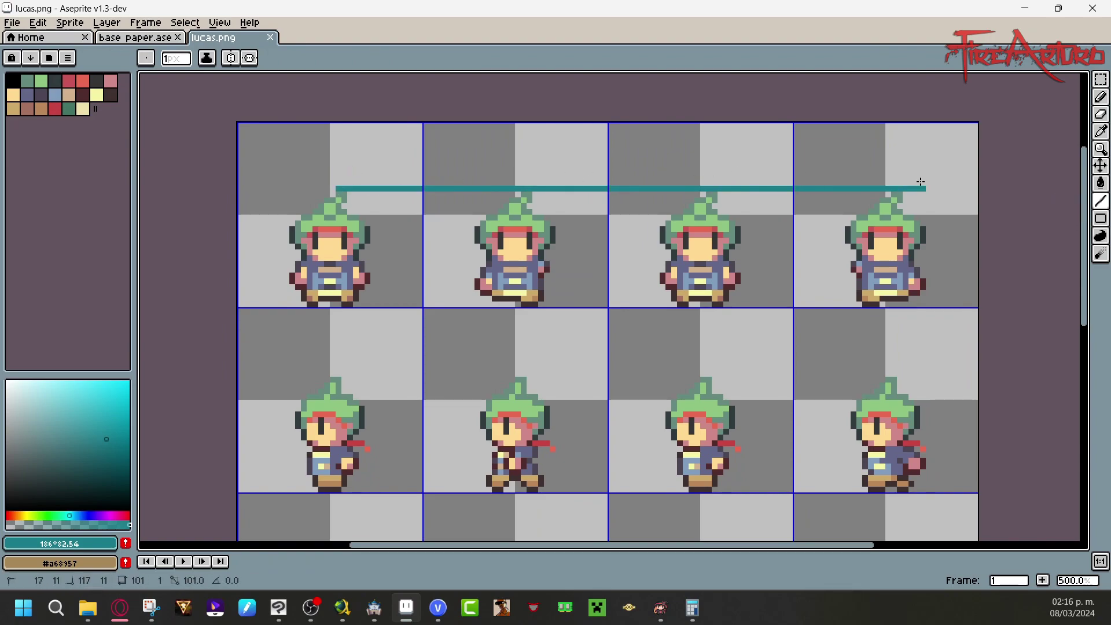
key(ctrl+z)
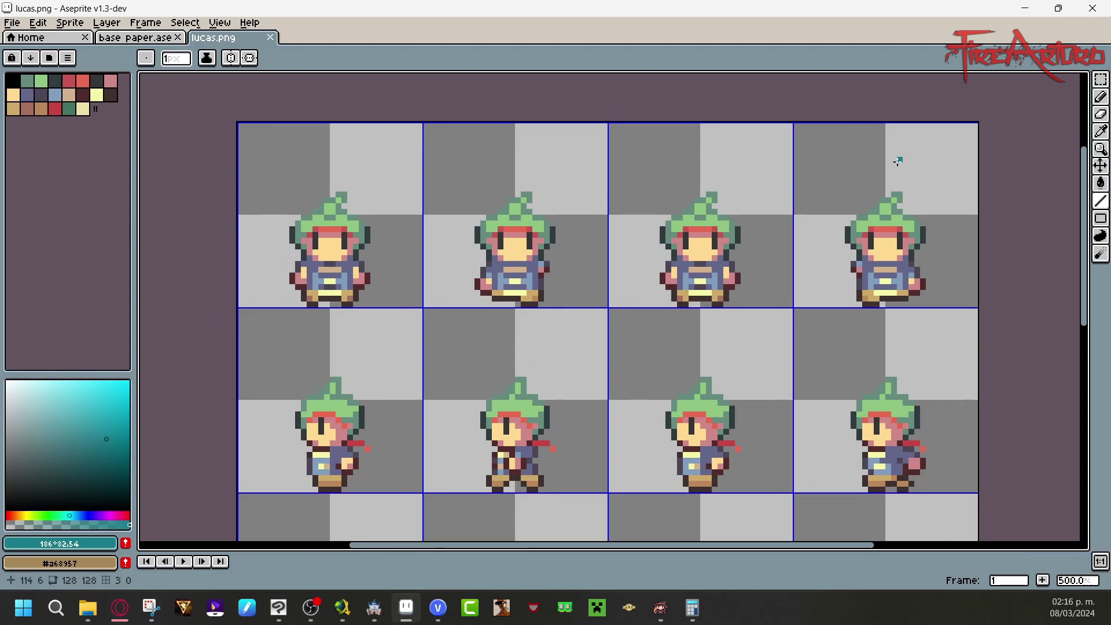
Step: In base paper.aseprite, raise the first cell's character by one pixel and copy it to the same position in the third cell
click(126, 40)
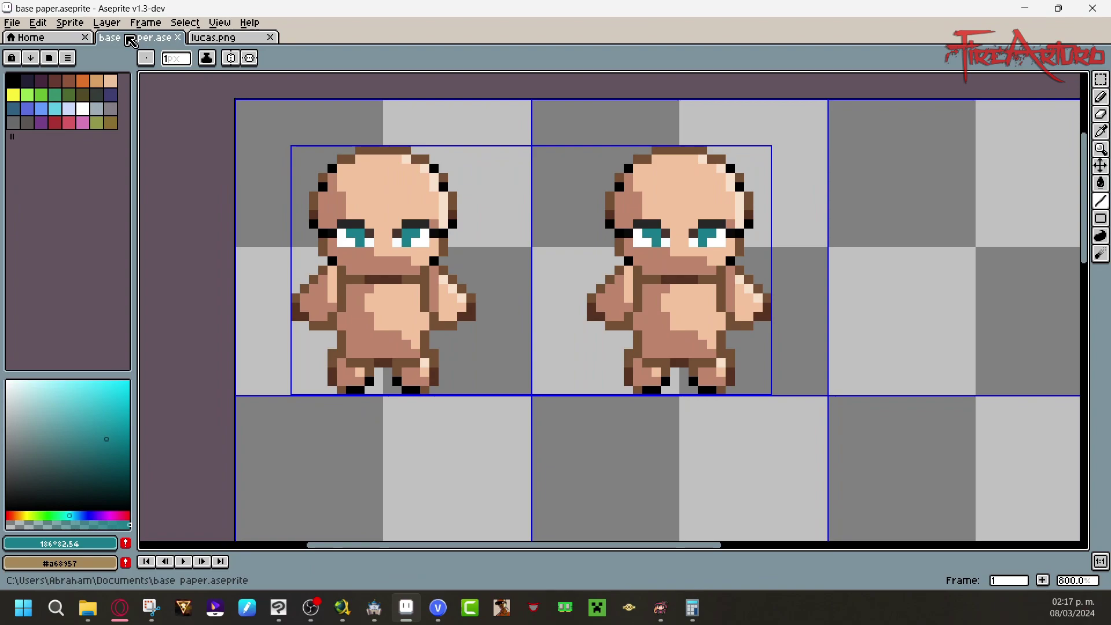
click(1100, 79)
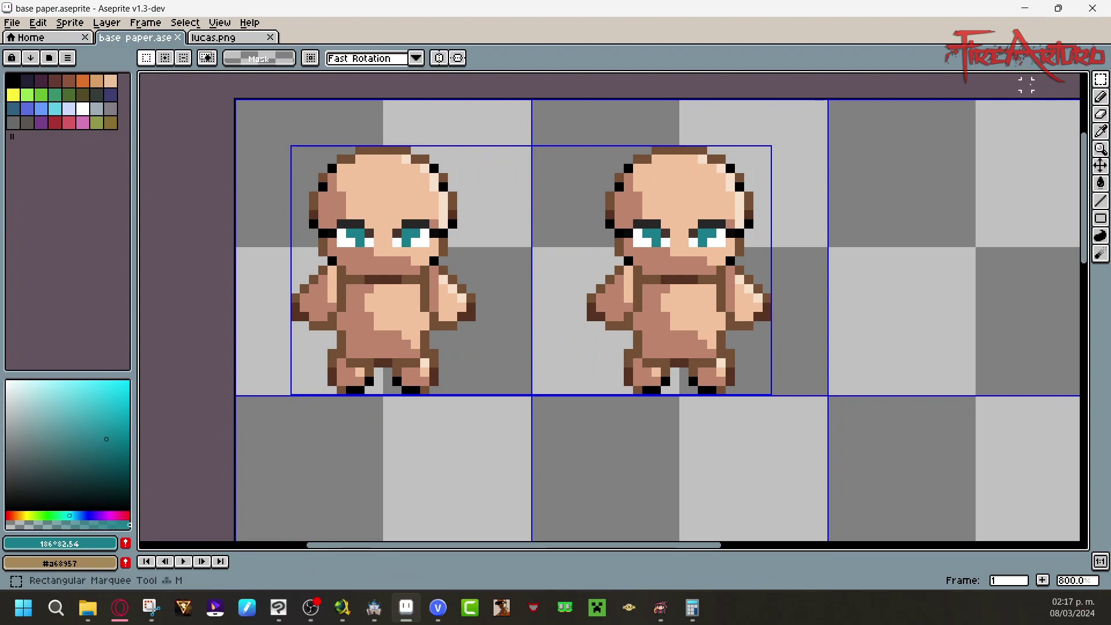
drag(516, 96, 260, 380)
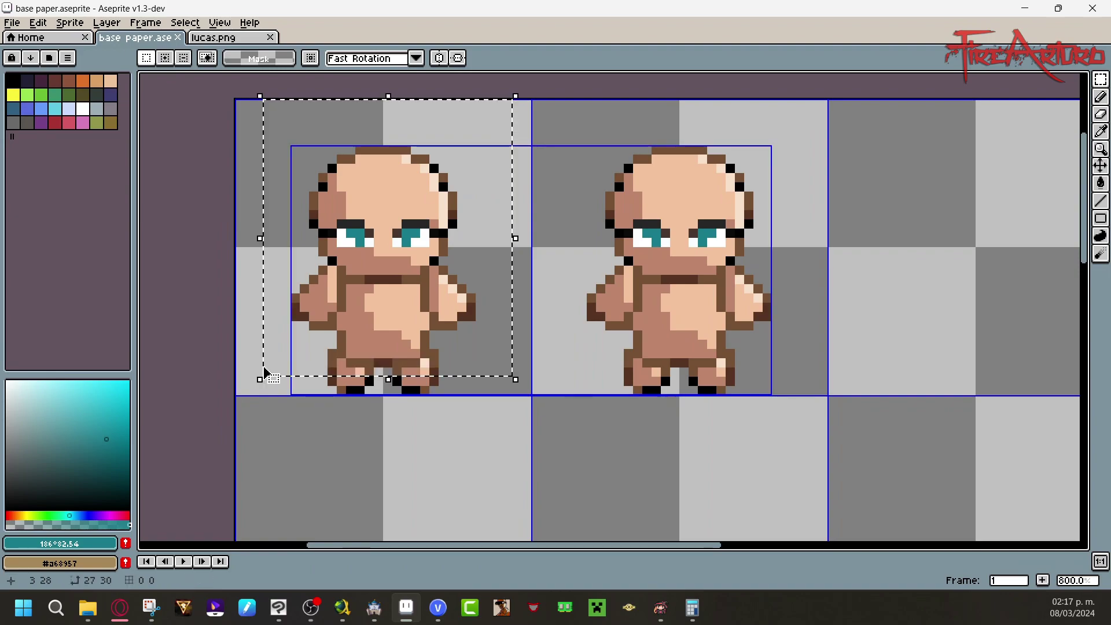
click(545, 122)
drag(499, 112, 259, 390)
key(ctrl+z)
key(ctrl+z)
drag(453, 364, 453, 355)
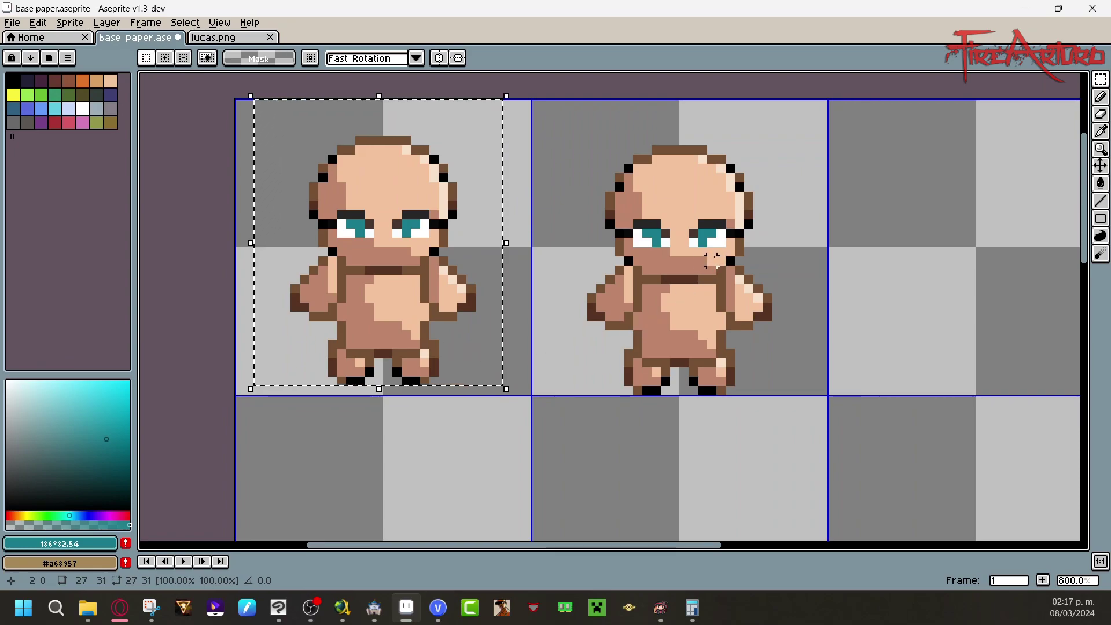
drag(399, 345, 1004, 305)
click(993, 431)
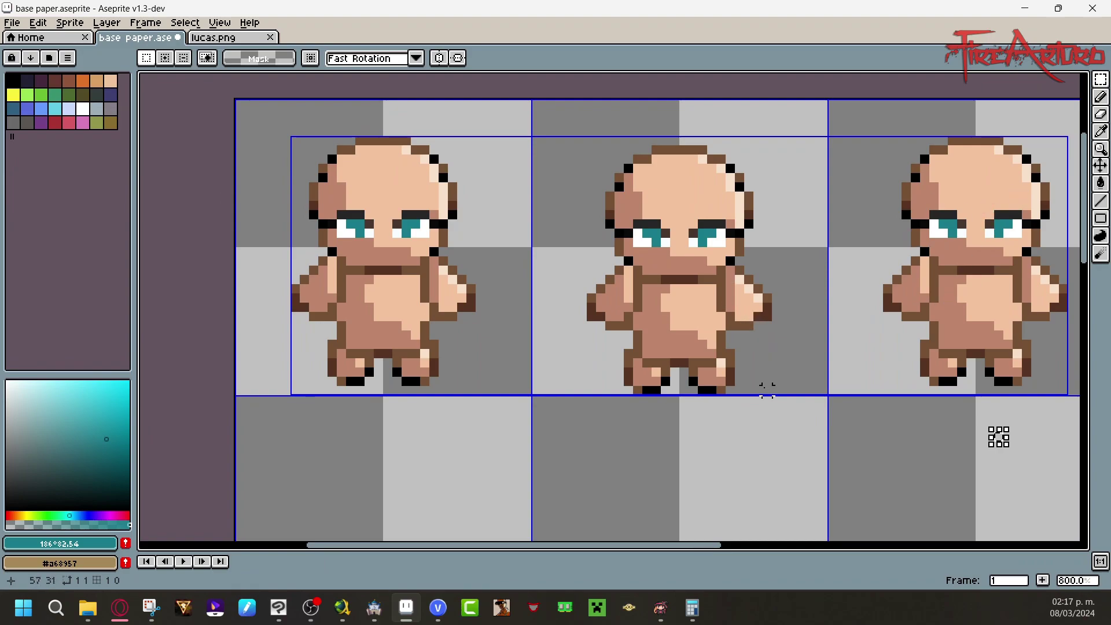
Step: Sample the outline brown #755033 as the foreground colour and the skin tone #f3c29e as the background colour
click(1101, 96)
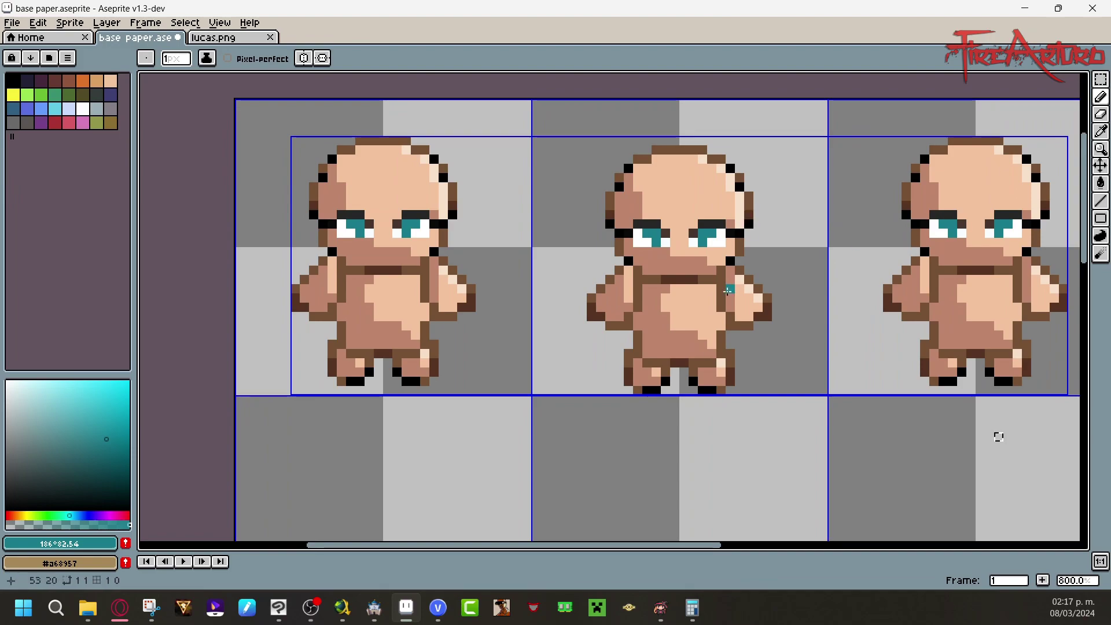
alt+click(673, 268)
alt+click(705, 280)
alt+right_click(687, 301)
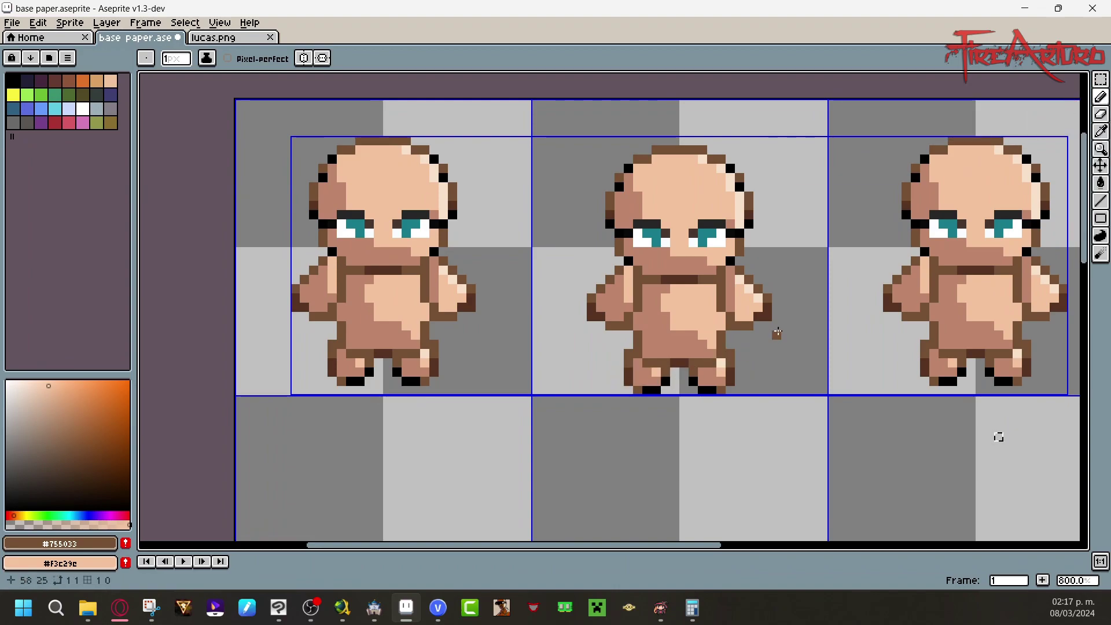
Step: Clear the selection and erase the second character's left leg and both arms
click(1100, 114)
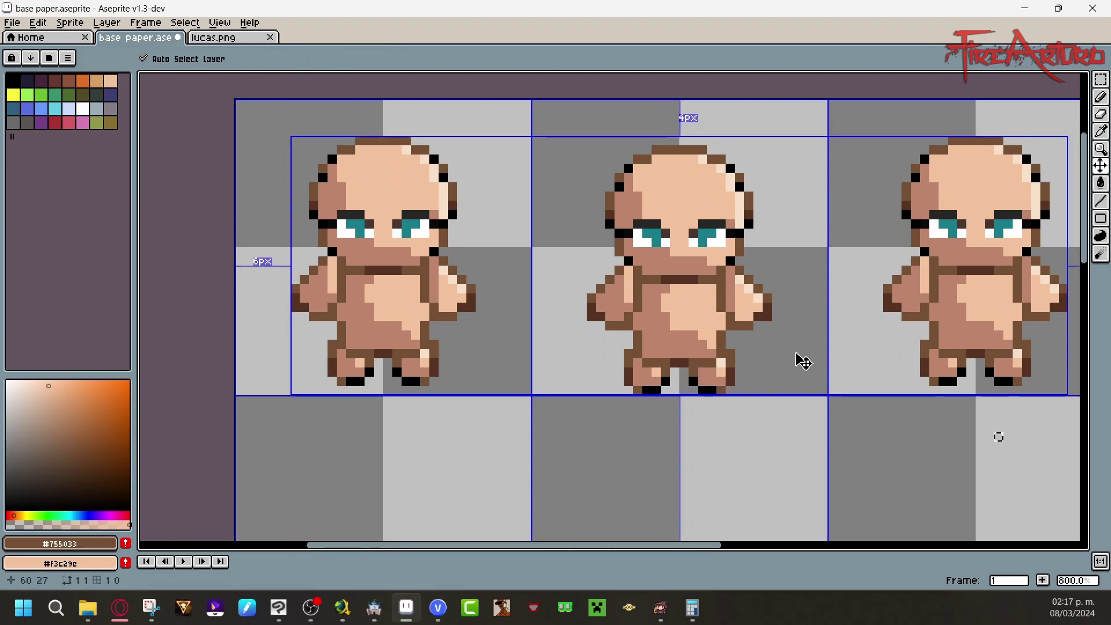
key(ctrl+d)
drag(711, 391, 711, 372)
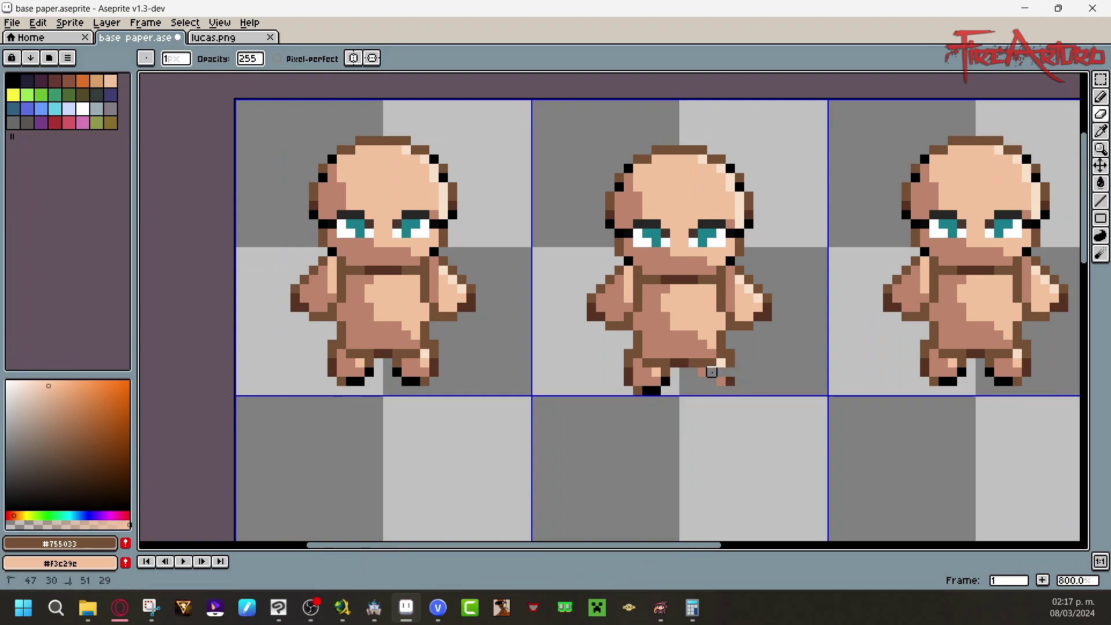
key(ctrl+z)
key(ctrl+z)
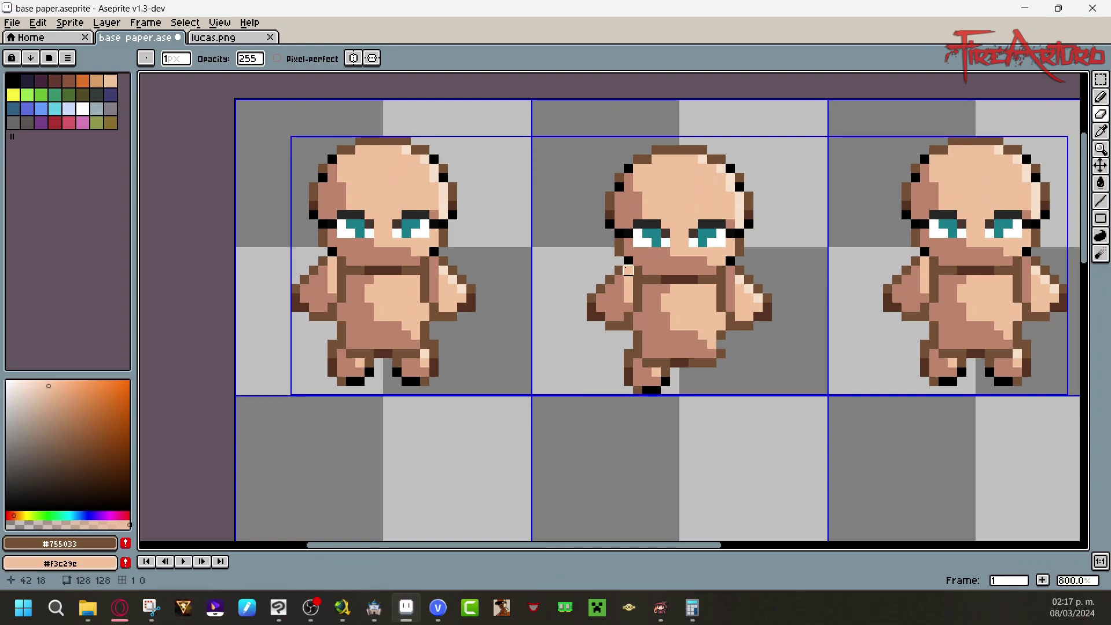
key(ctrl+d)
mouse_move(615, 266)
mouse_down()
mouse_move(628, 316)
mouse_move(609, 270)
mouse_move(590, 287)
mouse_up()
key(ctrl+shift+d)
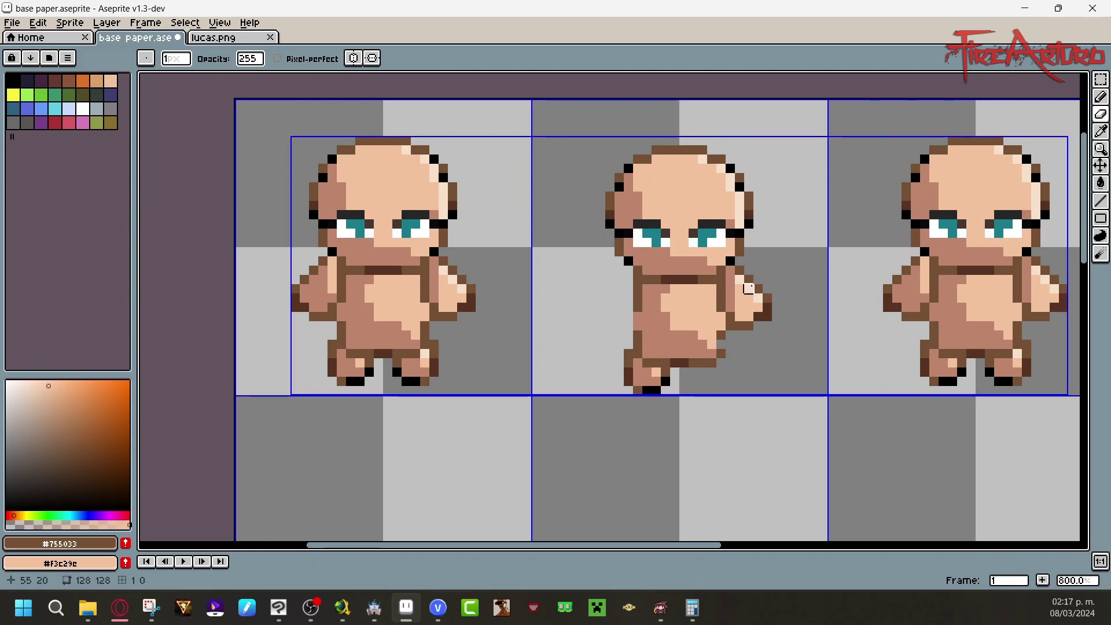
mouse_move(740, 270)
mouse_down()
mouse_move(730, 336)
mouse_move(758, 289)
mouse_move(758, 298)
mouse_move(718, 290)
mouse_move(730, 316)
mouse_move(711, 298)
mouse_move(702, 312)
mouse_move(730, 261)
mouse_up()
Step: Outline new walking-pose arms and a shorter, raised left leg on the second character in brown
click(1099, 97)
drag(618, 261, 628, 326)
mouse_move(703, 367)
mouse_down()
mouse_move(723, 372)
mouse_move(723, 345)
mouse_up()
drag(628, 300, 628, 280)
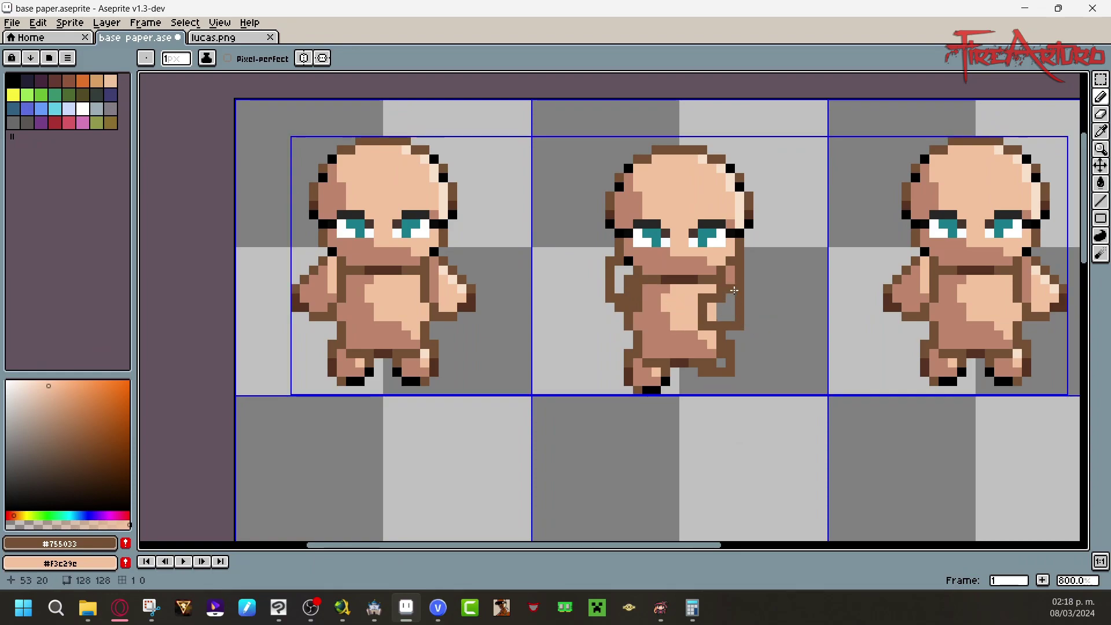
Step: Fill the second character's redrawn arms and raised leg with the light skin tone inside their outlines
key(shift+c)
key(b)
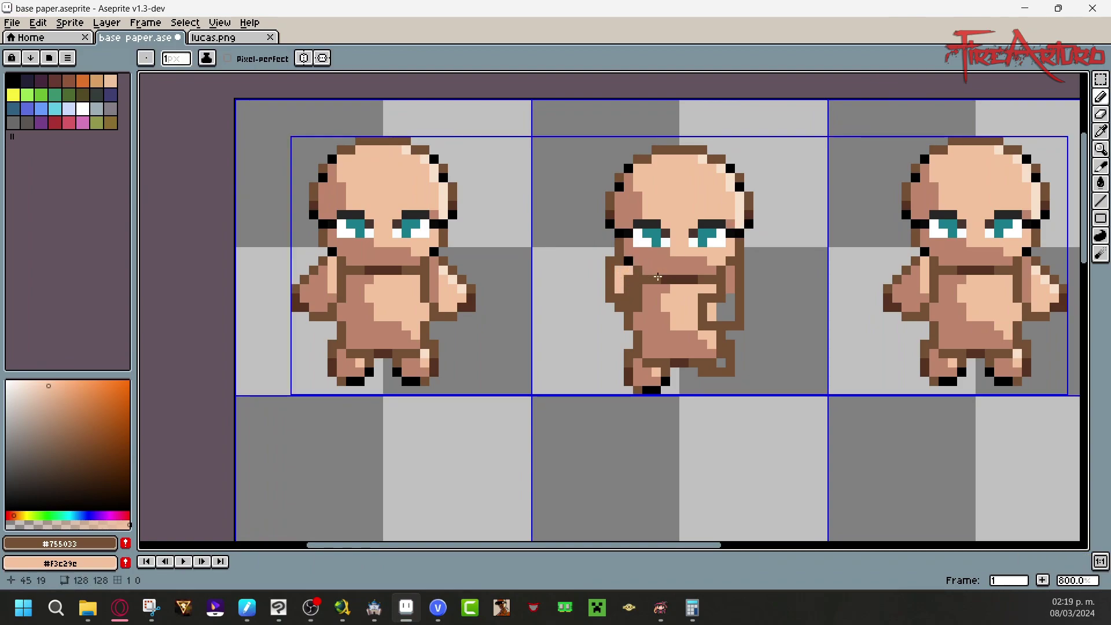
drag(636, 306, 637, 289)
right_click(736, 271)
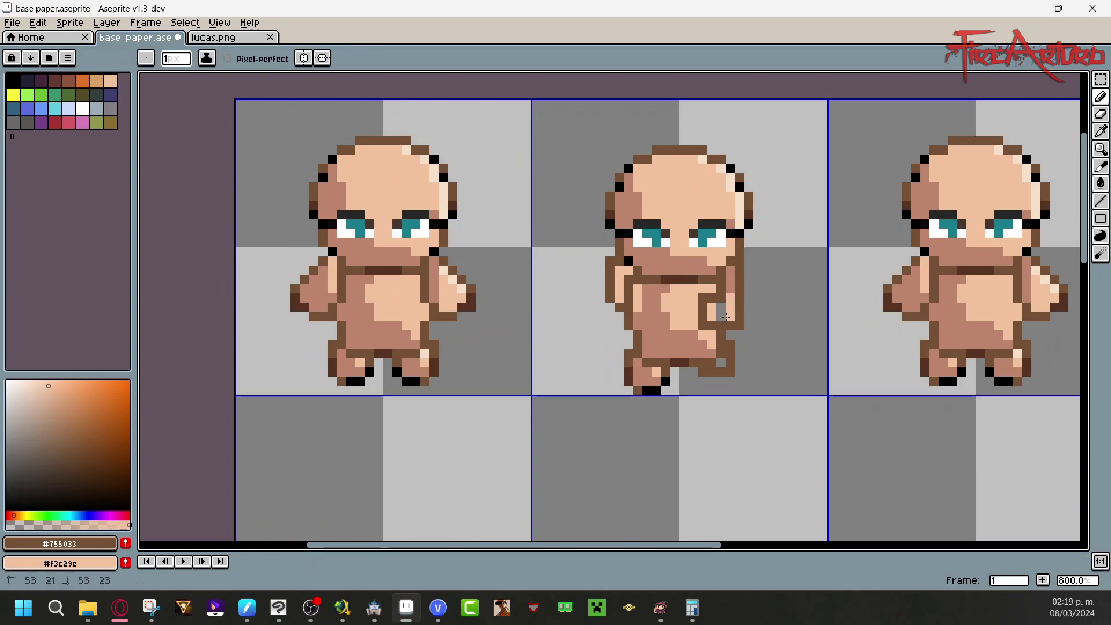
right_click(720, 362)
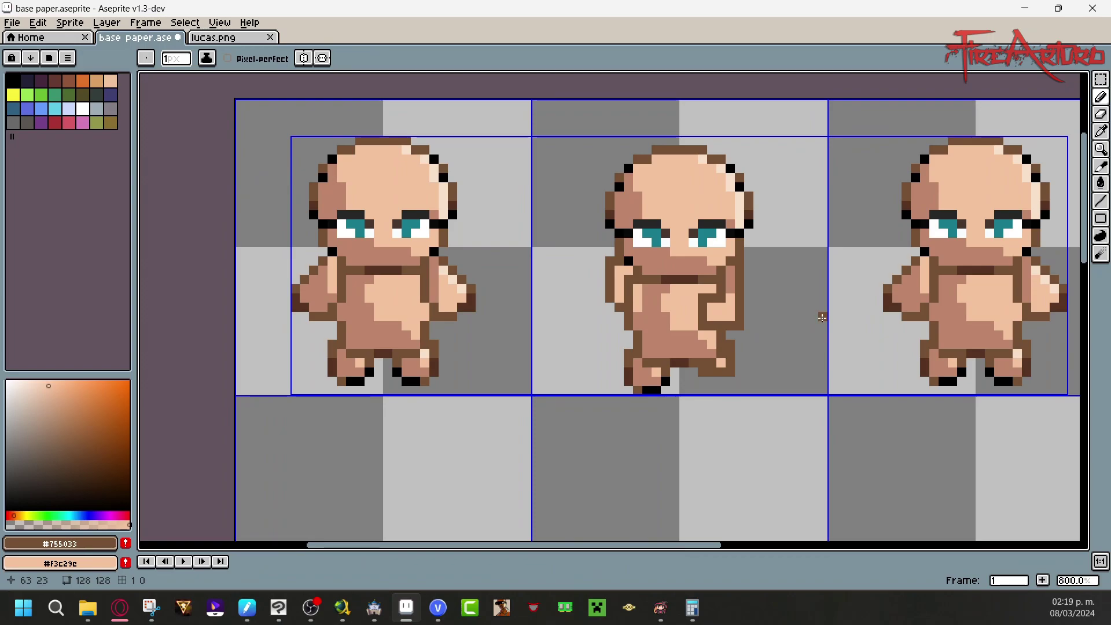
Step: Check the walk poses in lucas.png and copy the second character into the fourth cell of the top row
click(238, 38)
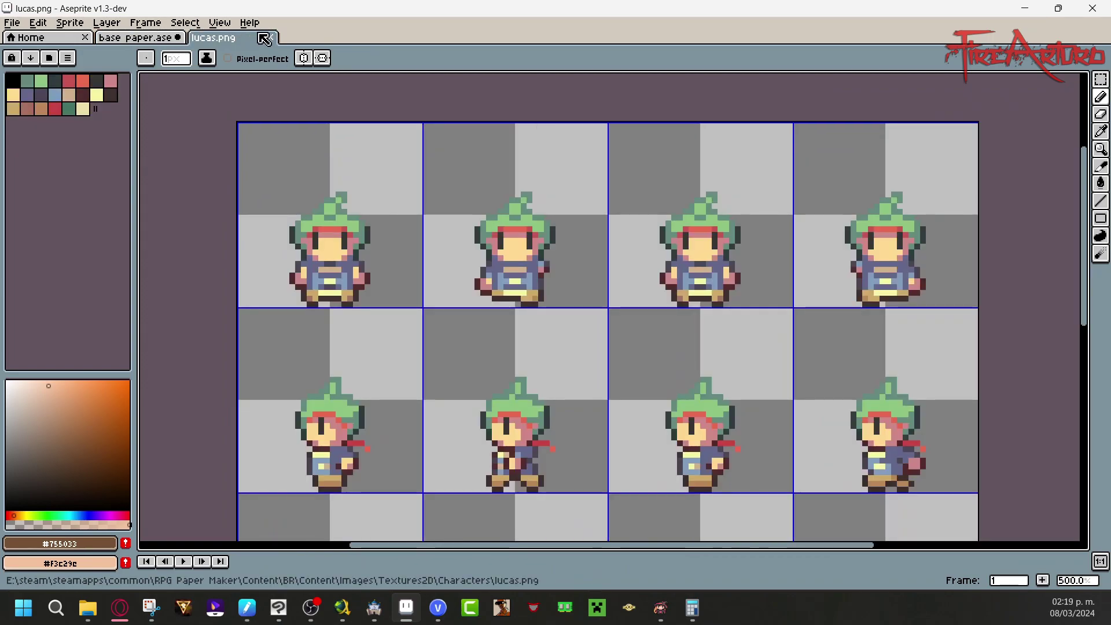
click(138, 37)
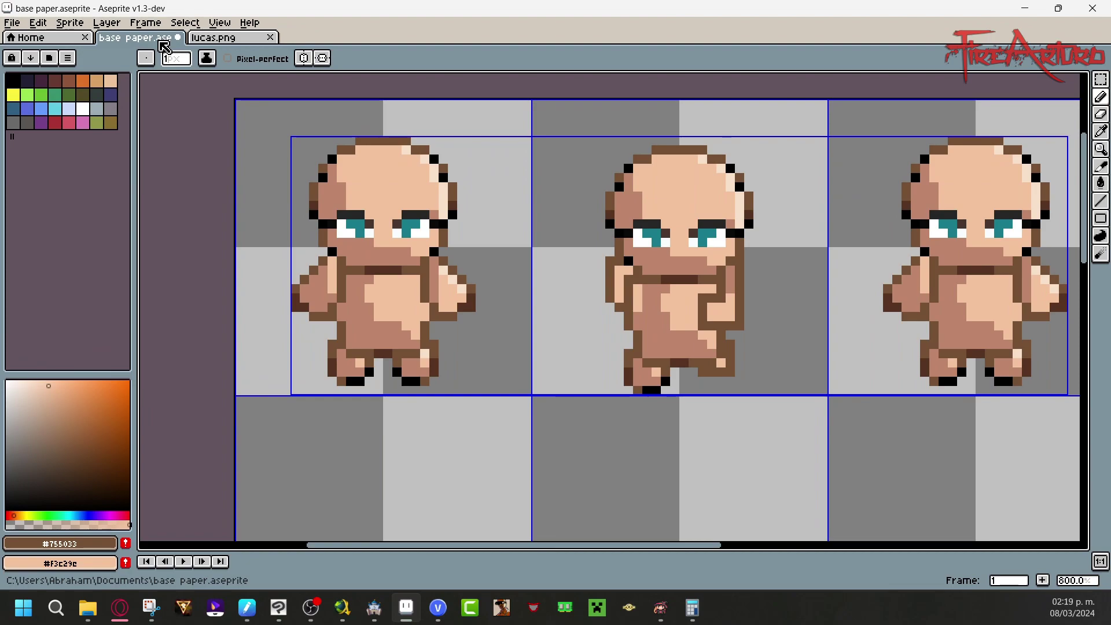
click(1099, 79)
drag(767, 132, 574, 397)
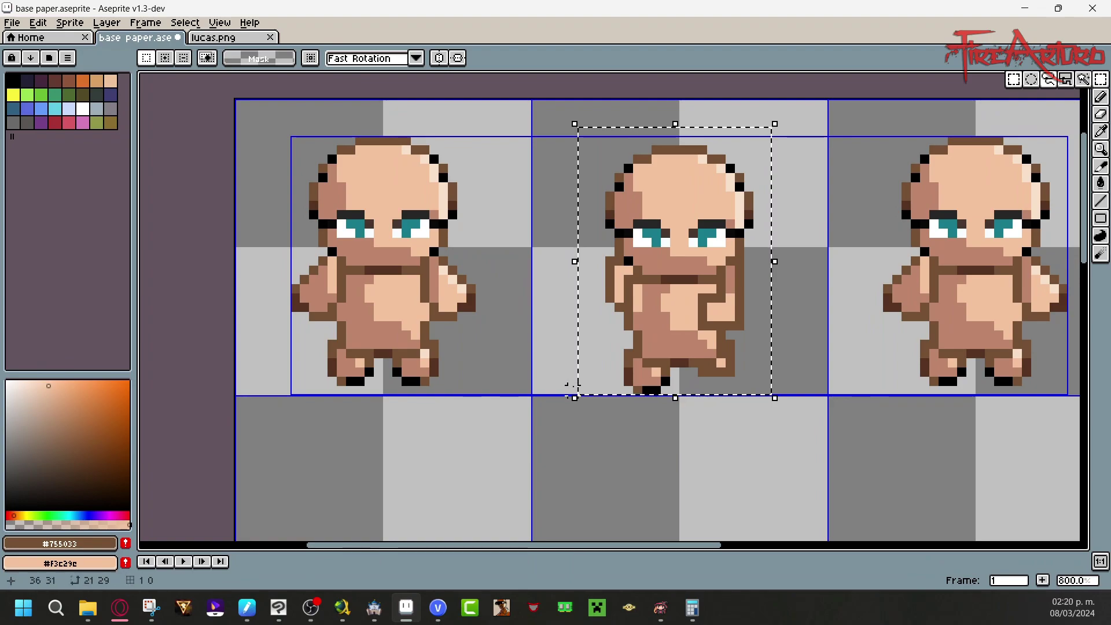
drag(720, 550, 870, 488)
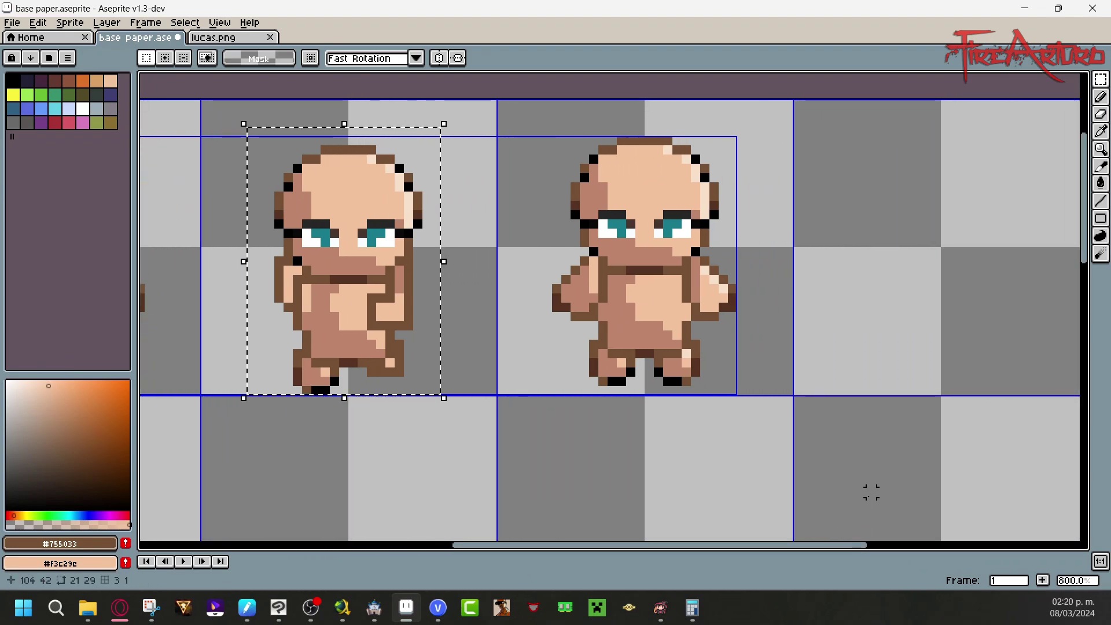
drag(391, 292, 974, 280)
click(1046, 288)
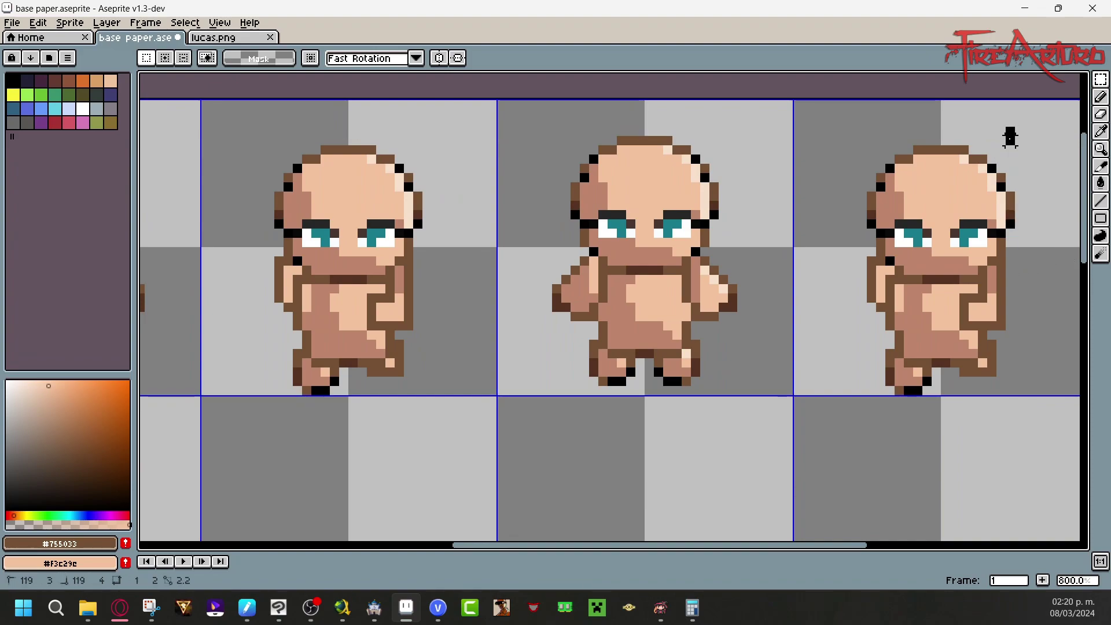
Step: Flip the fourth character horizontally and shift it one pixel left within its cell
drag(1012, 128, 874, 362)
drag(870, 400, 865, 405)
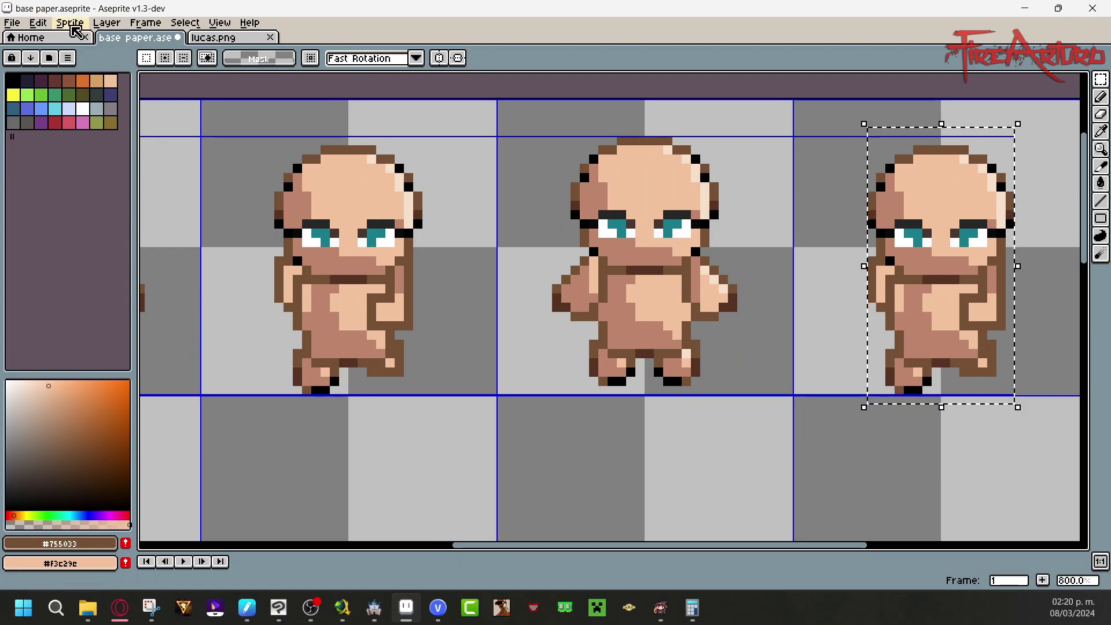
click(37, 23)
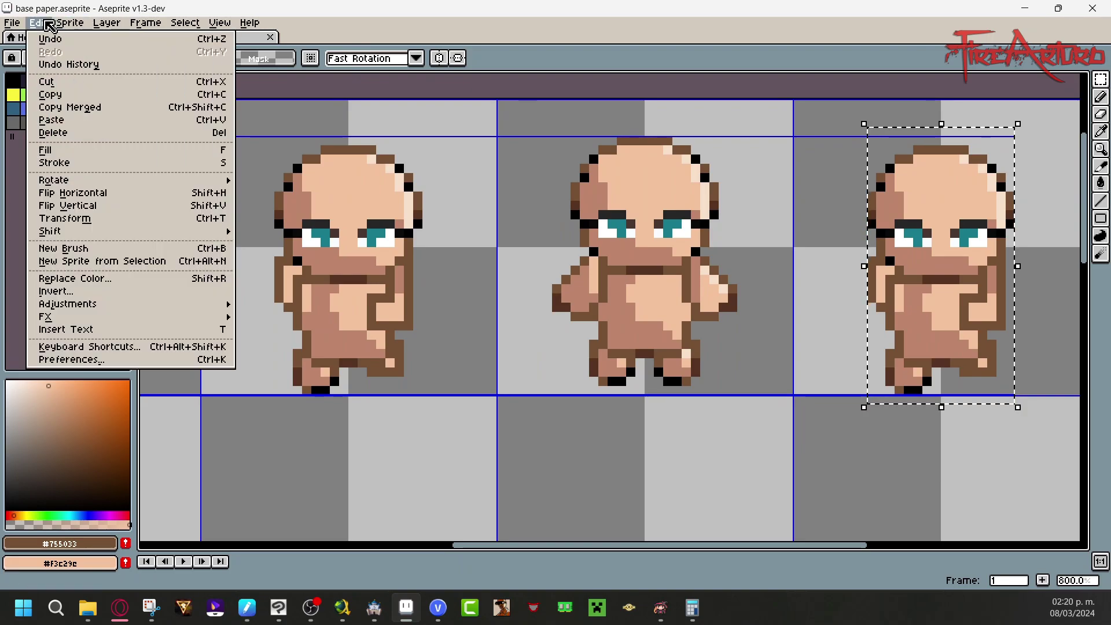
click(213, 198)
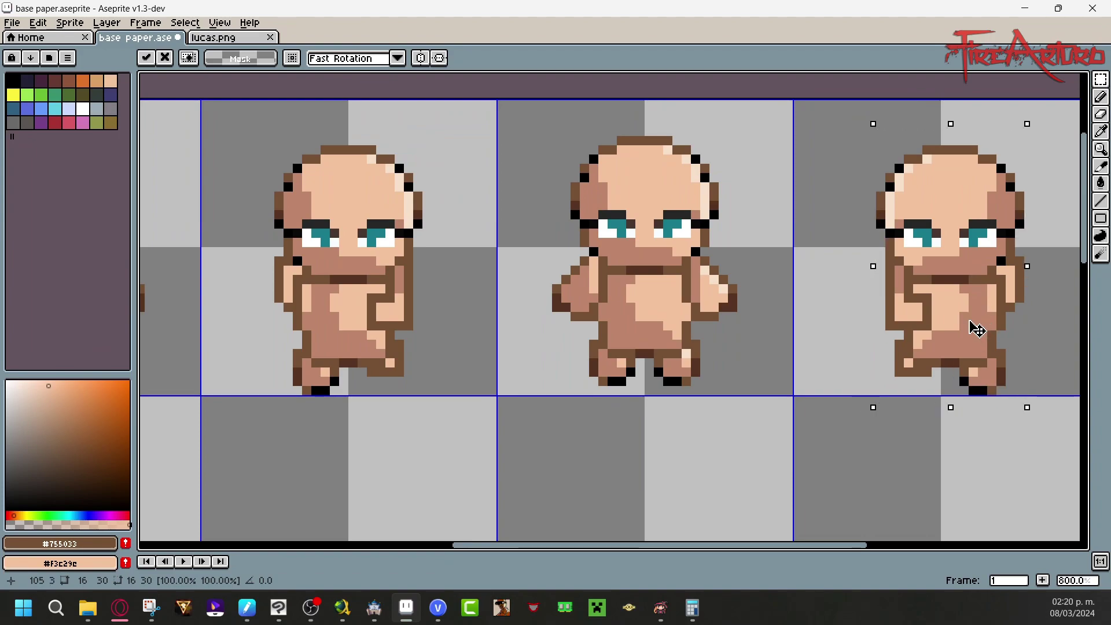
drag(976, 329, 976, 329)
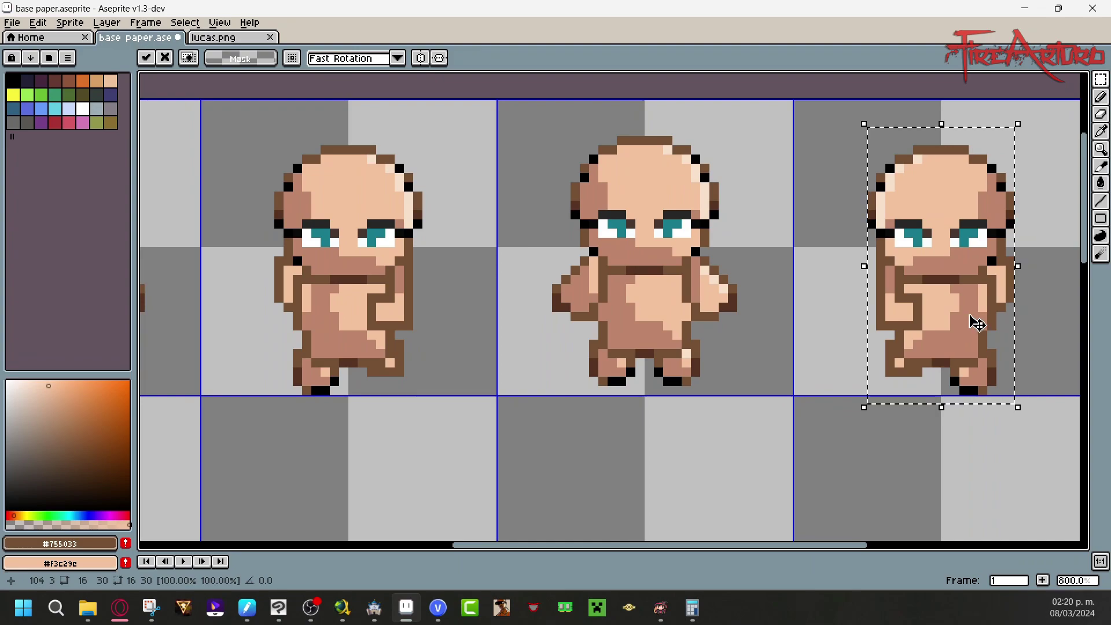
click(1038, 298)
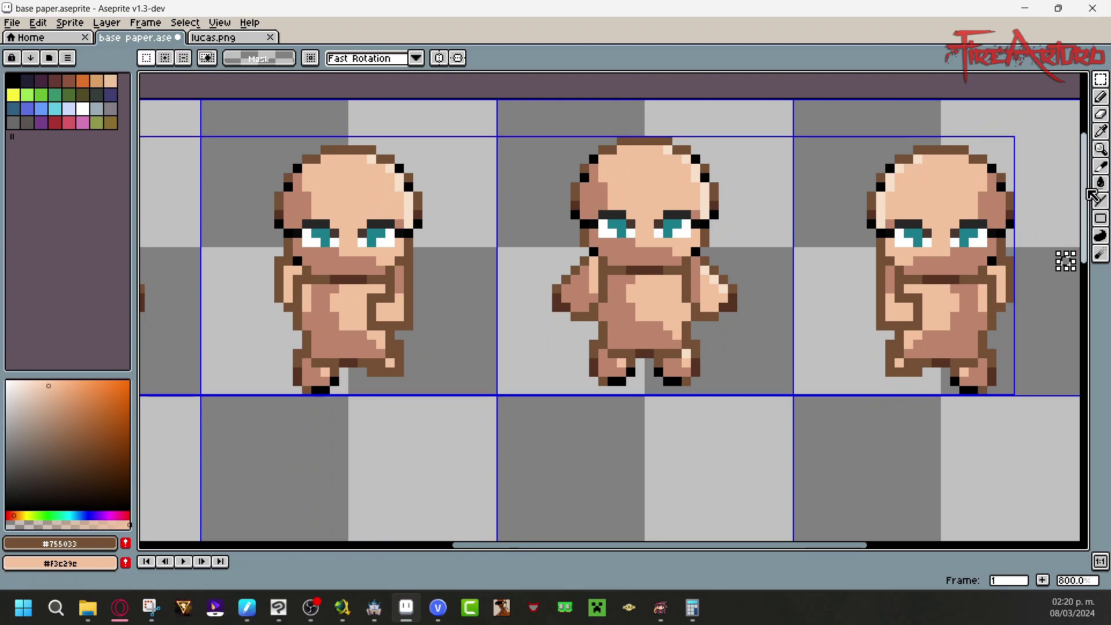
Step: Sample shadow tone #be856b and highlight tone #f7dfc9 and start swapping the shading sides on the fourth character's head
click(1101, 96)
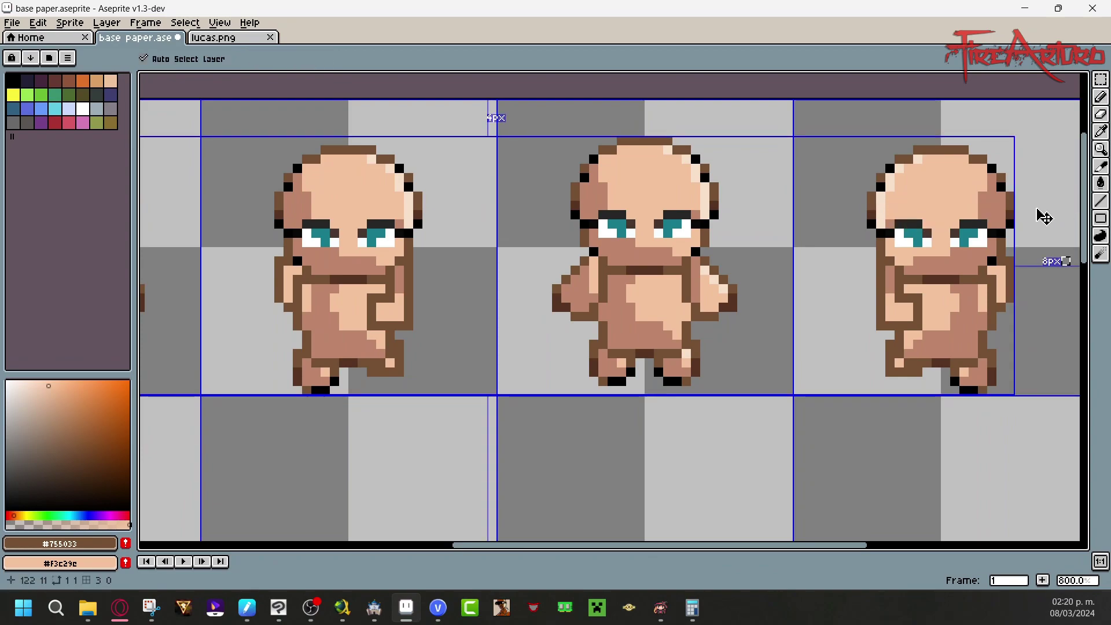
key(ctrl+d)
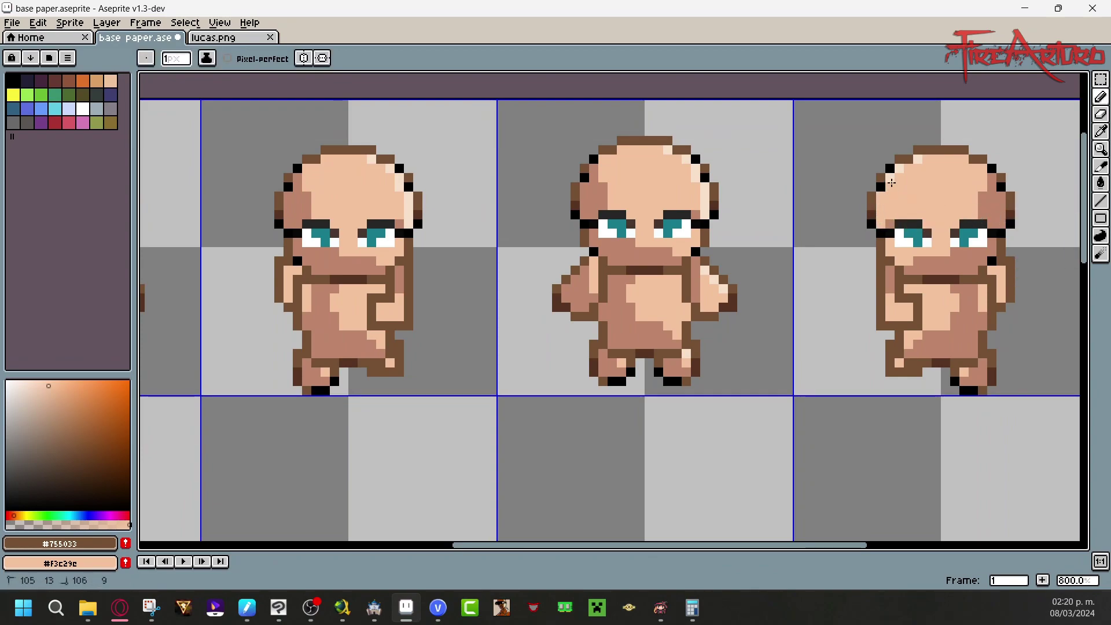
mouse_move(903, 171)
mouse_down()
mouse_move(917, 160)
mouse_move(908, 214)
mouse_up()
alt+click(889, 223)
alt+right_click(705, 188)
drag(945, 251, 936, 252)
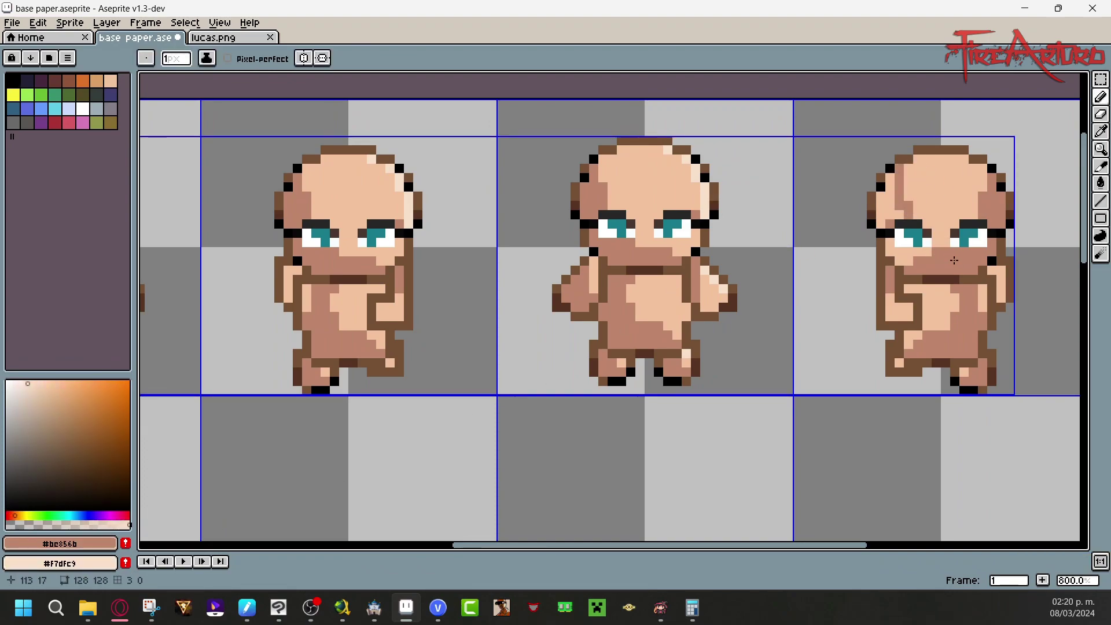
drag(992, 165, 998, 197)
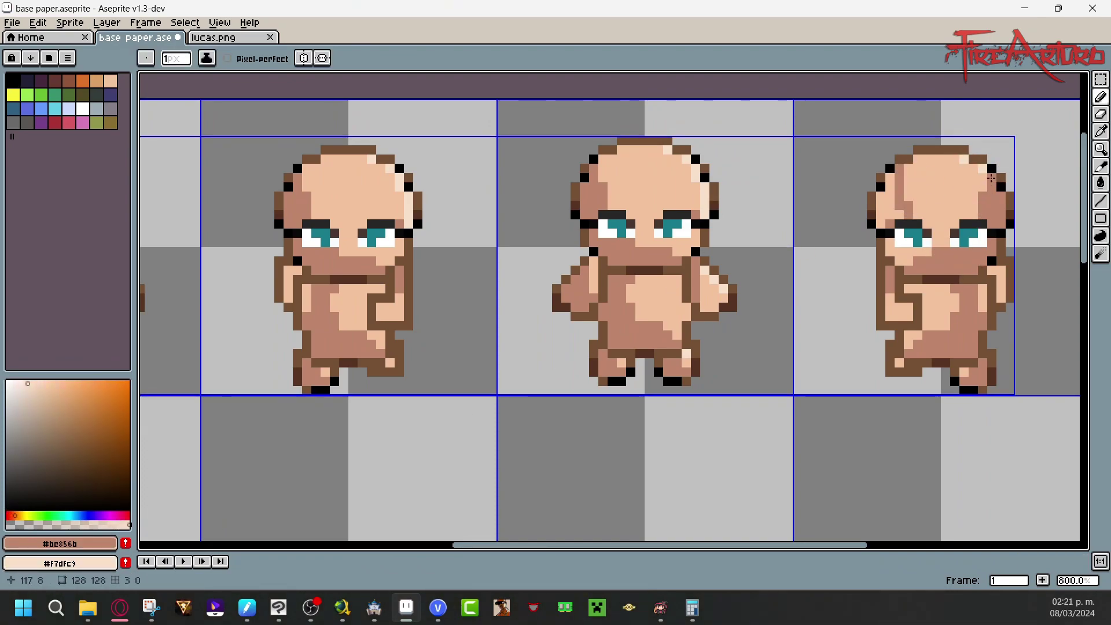
Step: Fill the fourth character's torso, arms, feet and shaded side of the head with shadow tone #be856b
click(1100, 183)
click(937, 308)
click(899, 311)
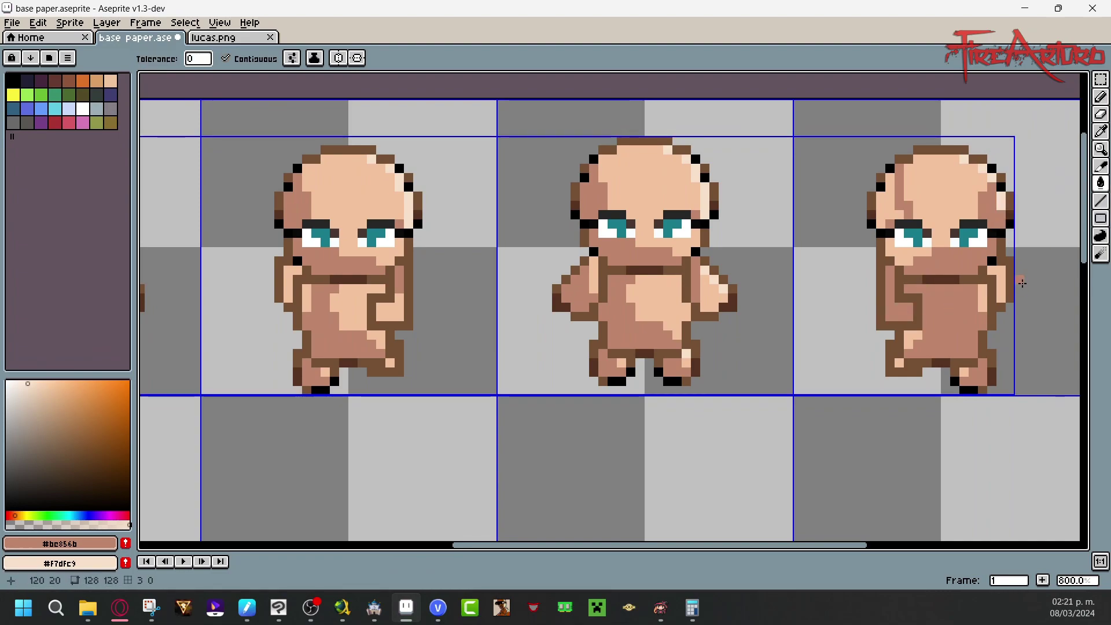
click(996, 284)
click(899, 363)
click(964, 370)
click(903, 258)
click(888, 209)
Step: Repaint the lit side of the fourth character's face, torso, arm and foot with skin tone #f3c29e
alt+click(560, 303)
alt+click(593, 290)
click(966, 255)
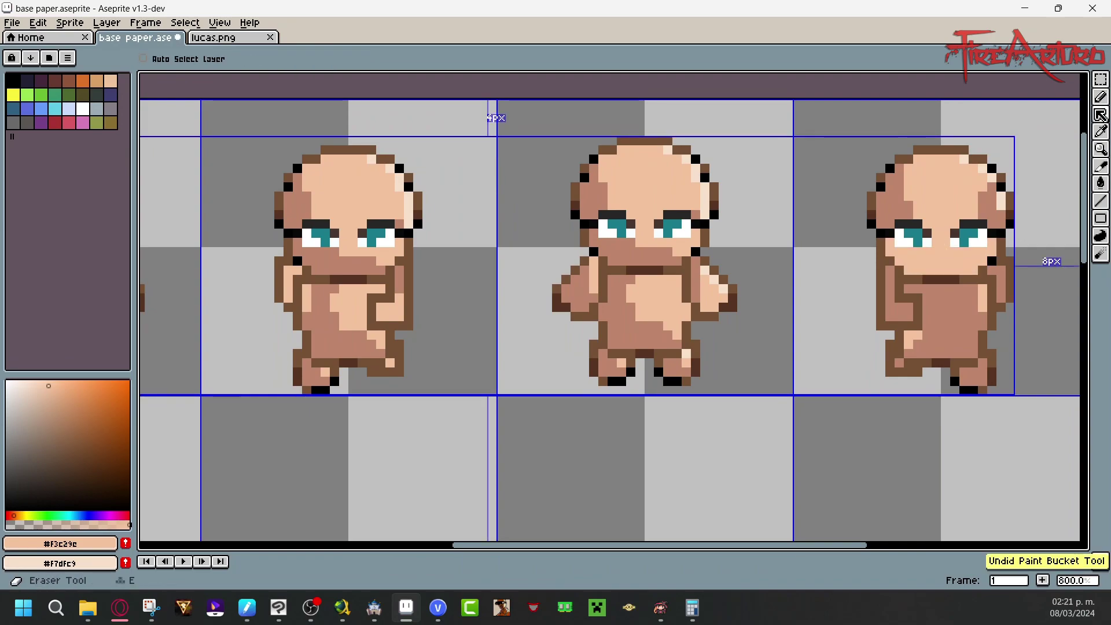
key(b)
key(ctrl+z)
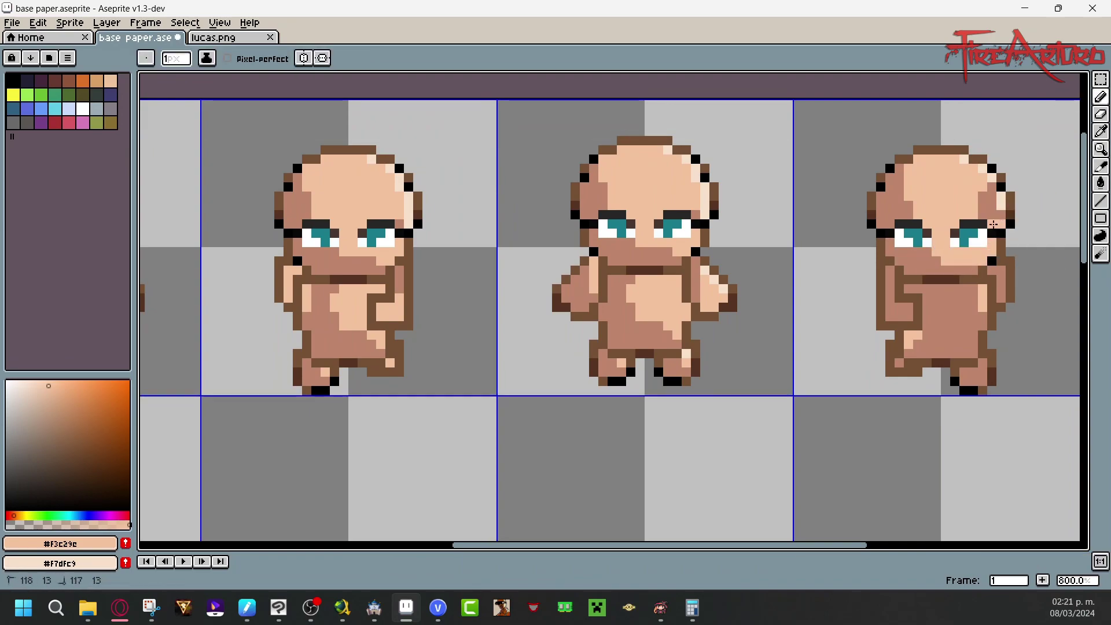
mouse_move(945, 289)
mouse_down()
mouse_move(974, 335)
mouse_move(956, 318)
mouse_move(982, 329)
mouse_up()
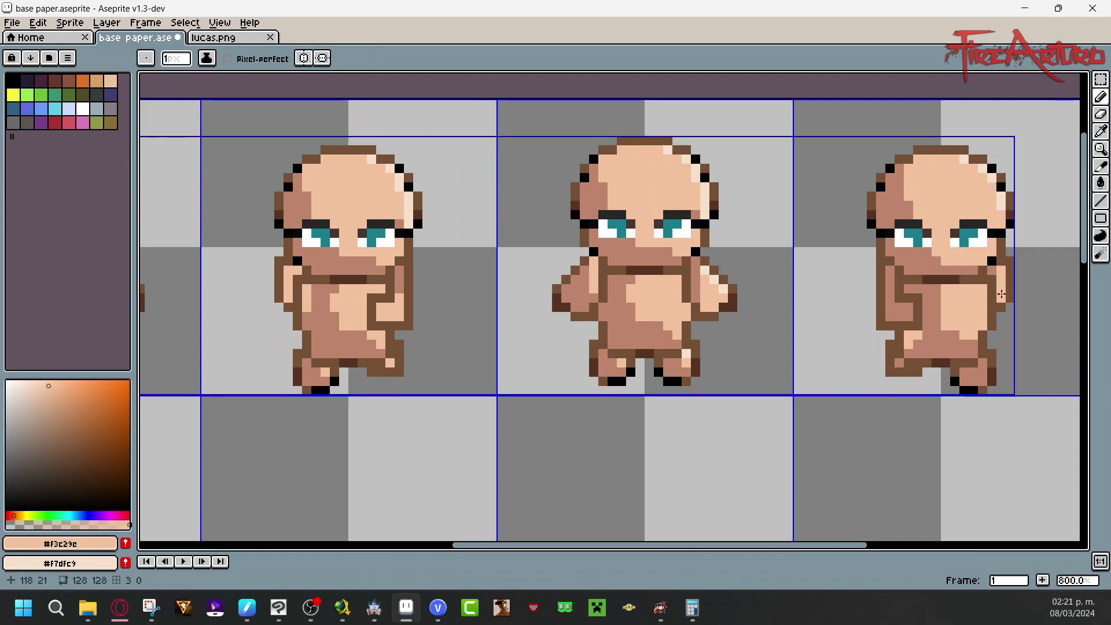
click(981, 373)
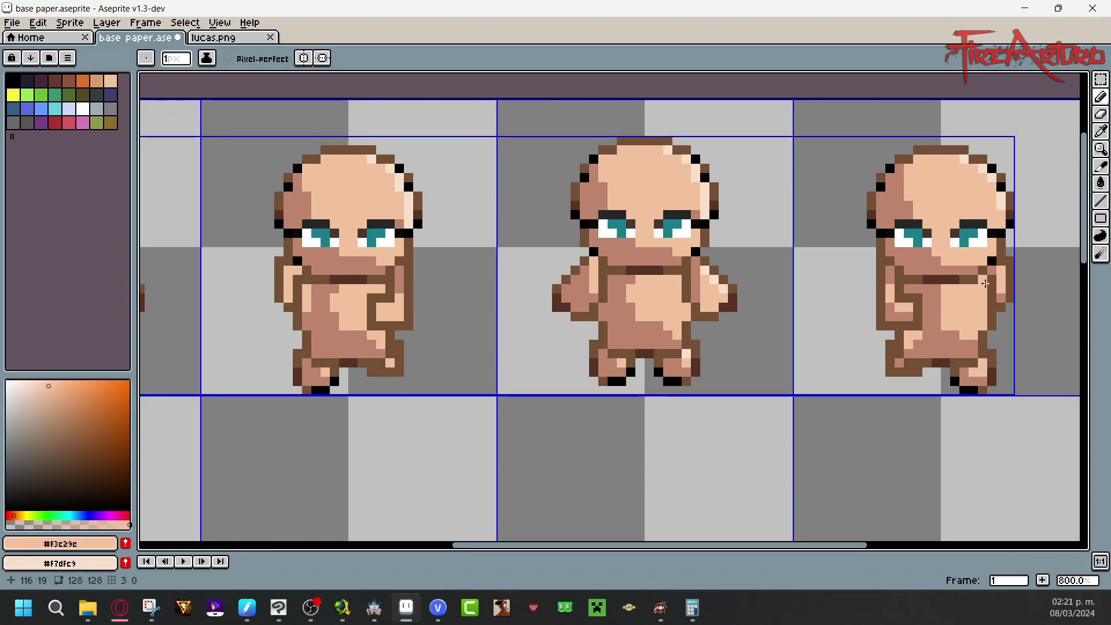
Step: Copy all four characters from the top row into the bottom row, aligned to the same columns
drag(850, 544, 809, 570)
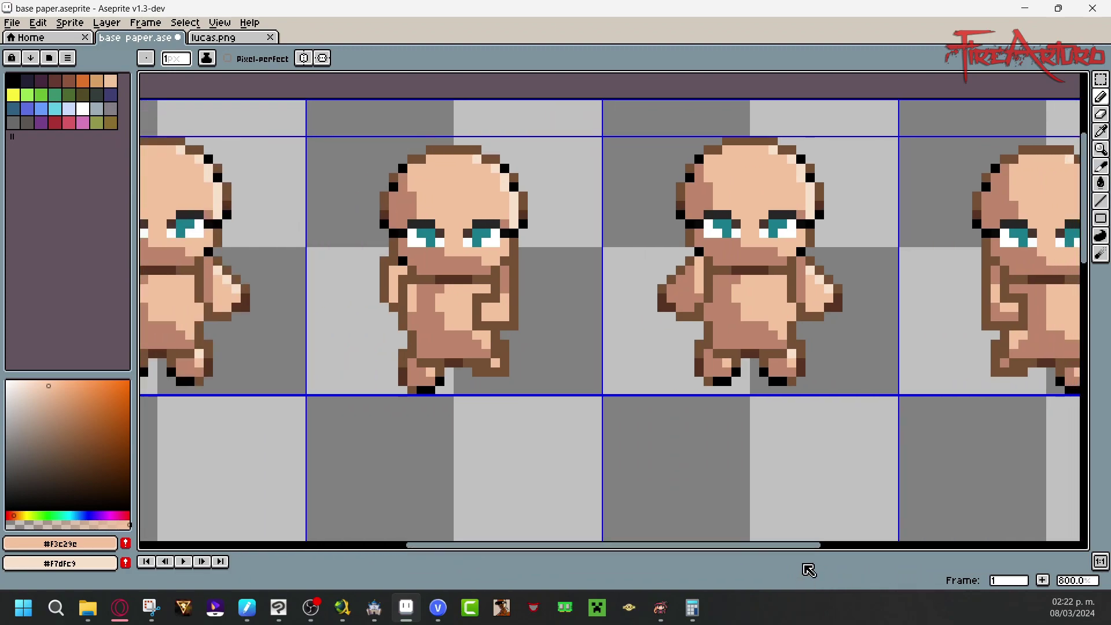
drag(807, 546, 750, 545)
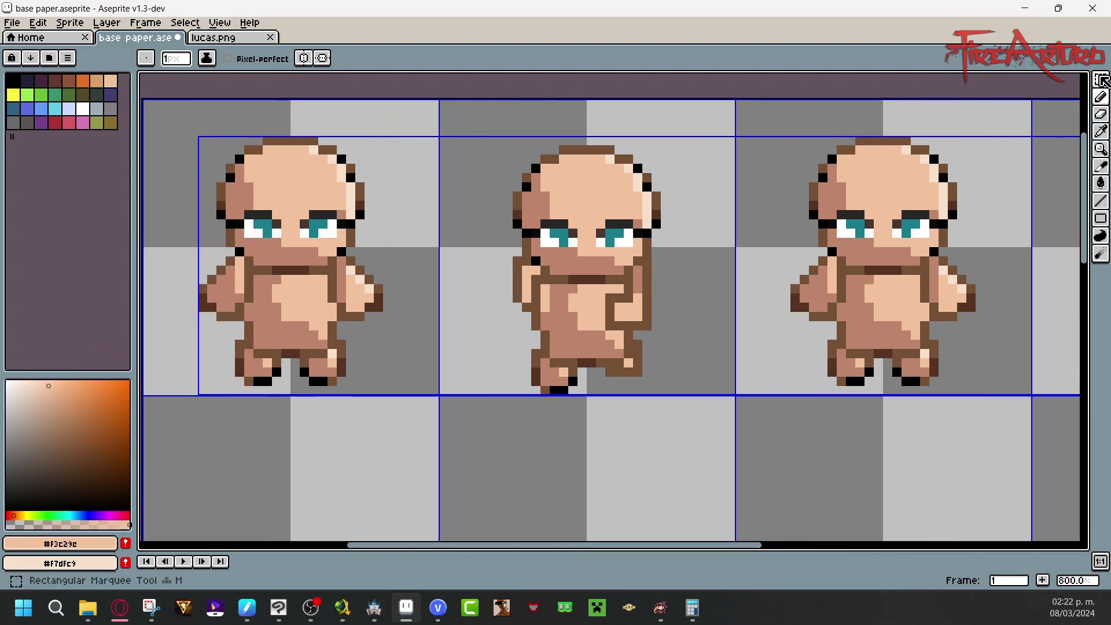
click(1101, 79)
click(1073, 578)
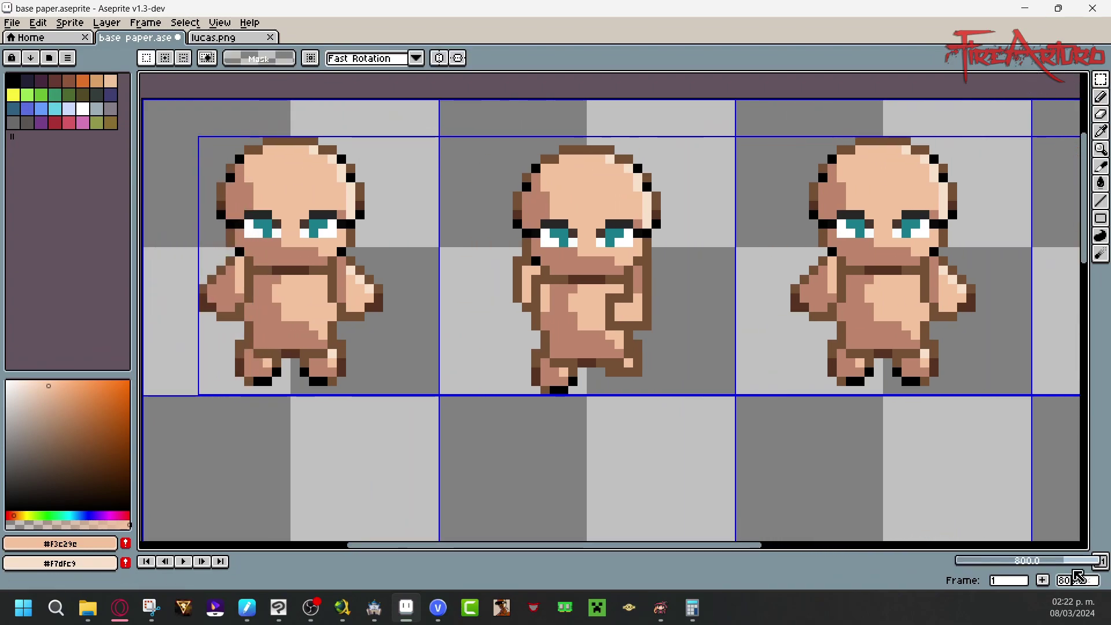
click(1040, 561)
drag(457, 245, 869, 343)
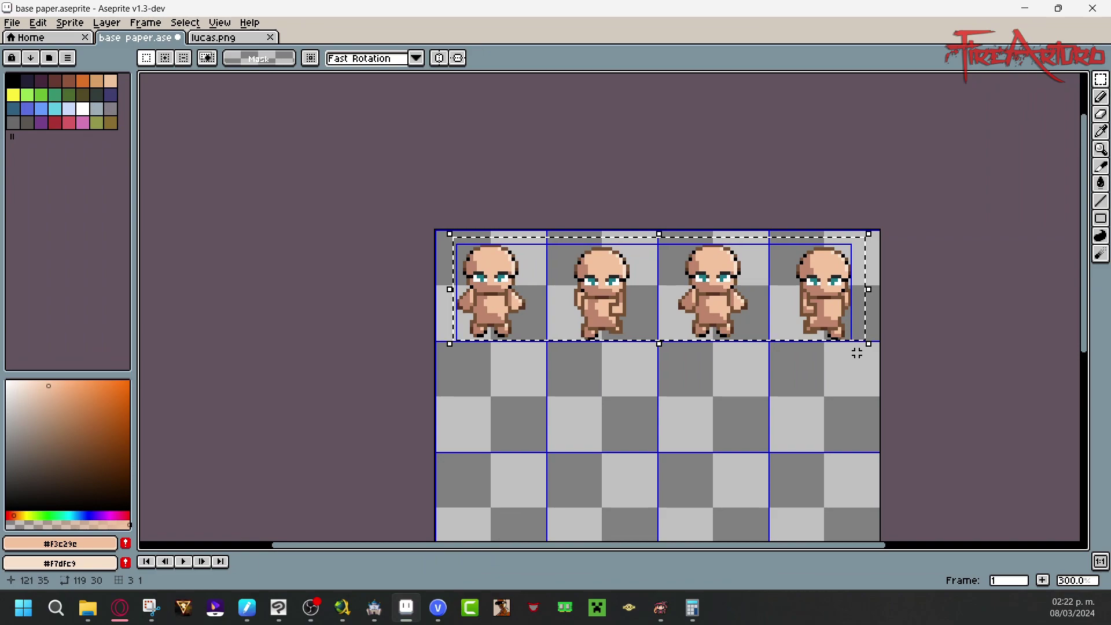
drag(1086, 282, 1065, 427)
key(ctrl+v)
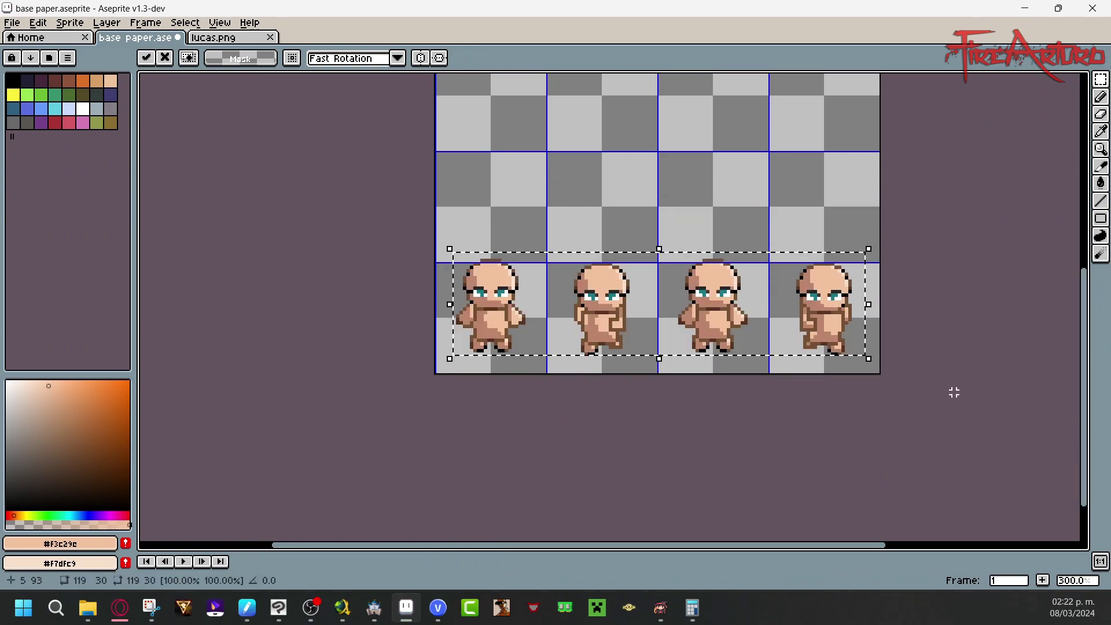
drag(844, 327, 849, 343)
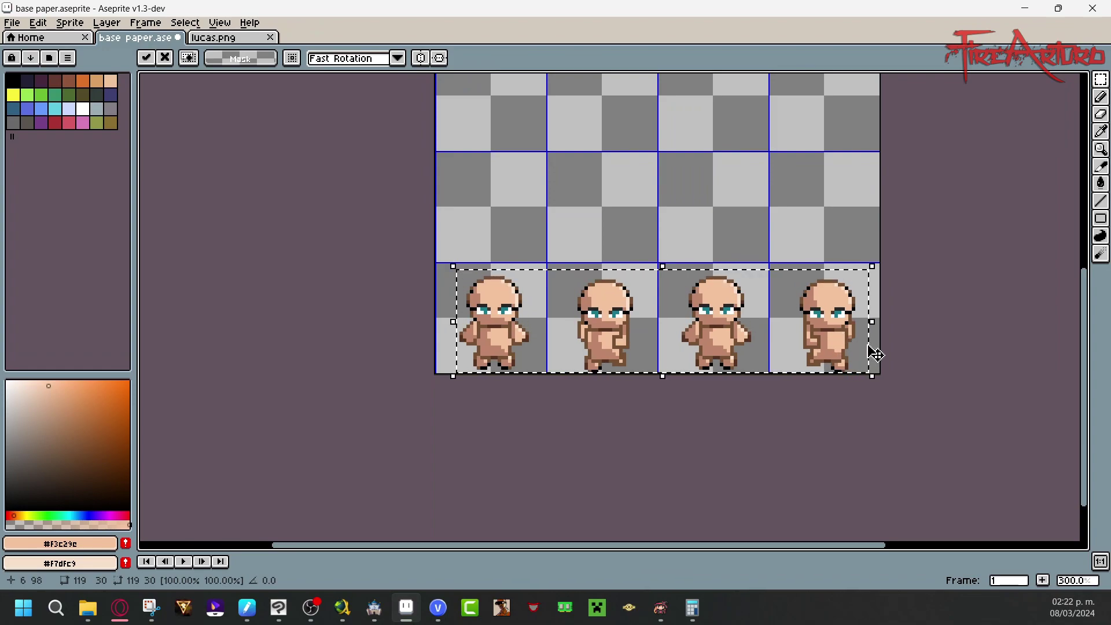
key(Left)
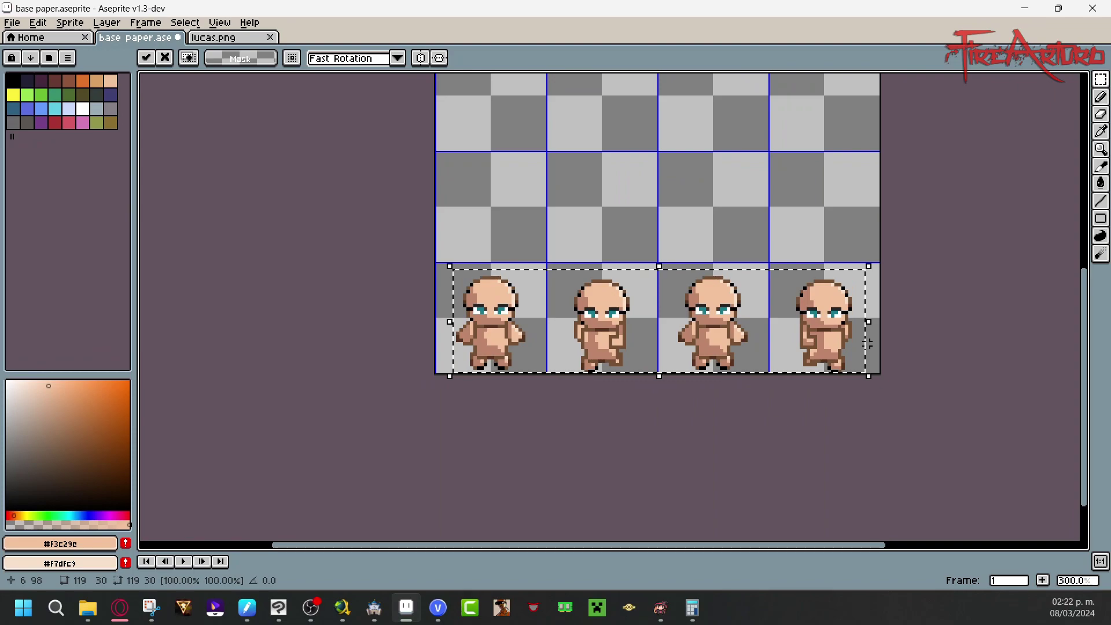
click(947, 327)
Step: Check the row order in lucas.png and move the copied row of characters up into the third grid row
drag(1086, 334, 1073, 278)
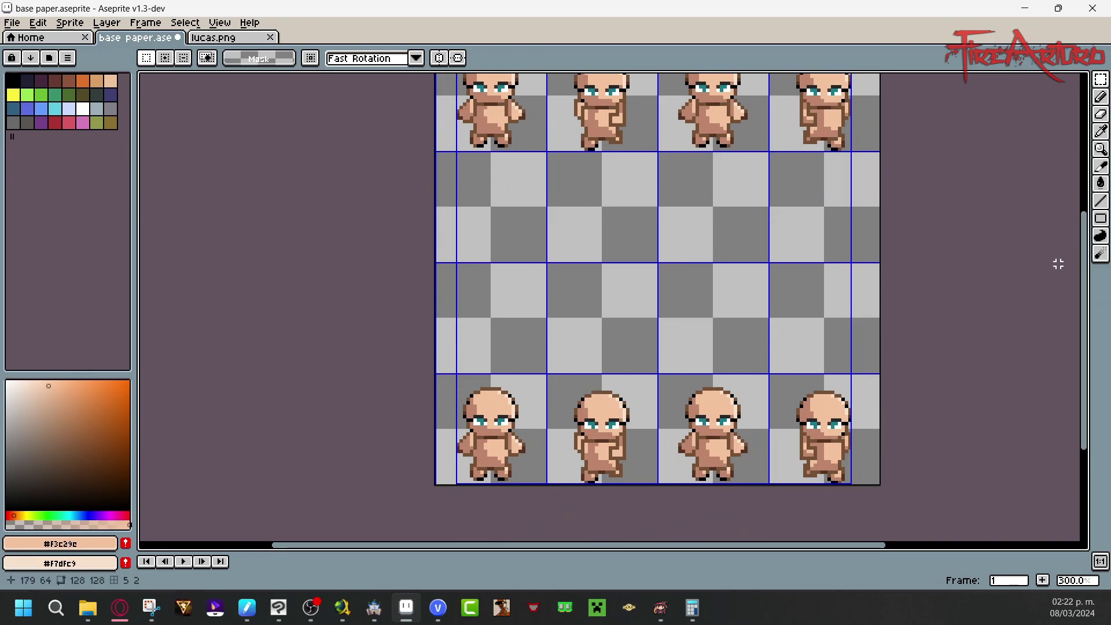
click(229, 37)
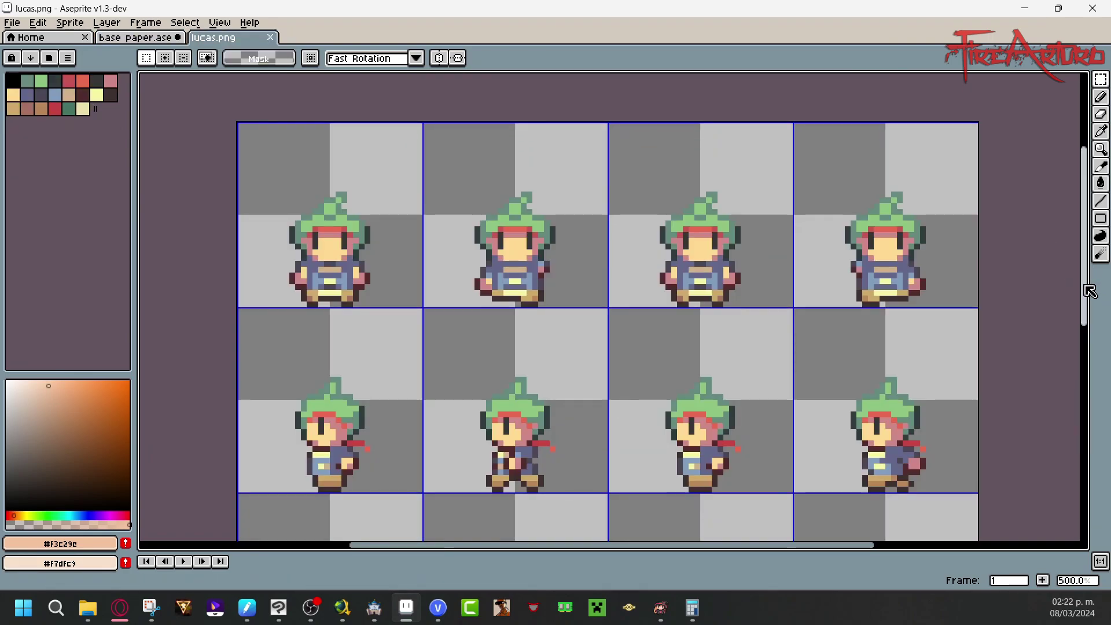
drag(1089, 291, 1088, 453)
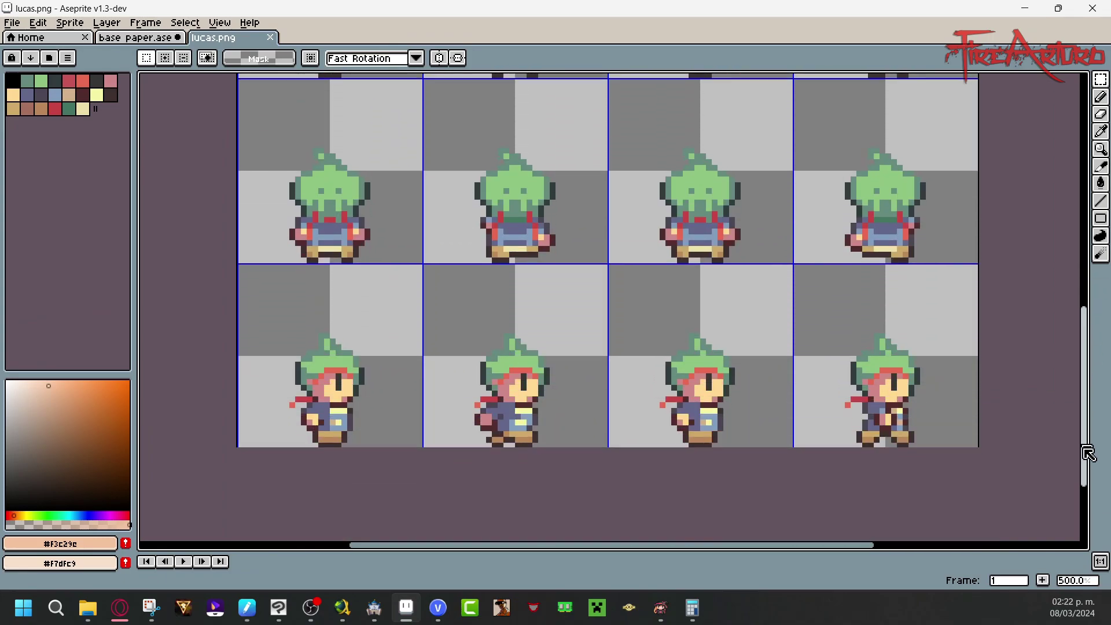
click(135, 37)
drag(437, 375, 883, 483)
drag(835, 435, 836, 324)
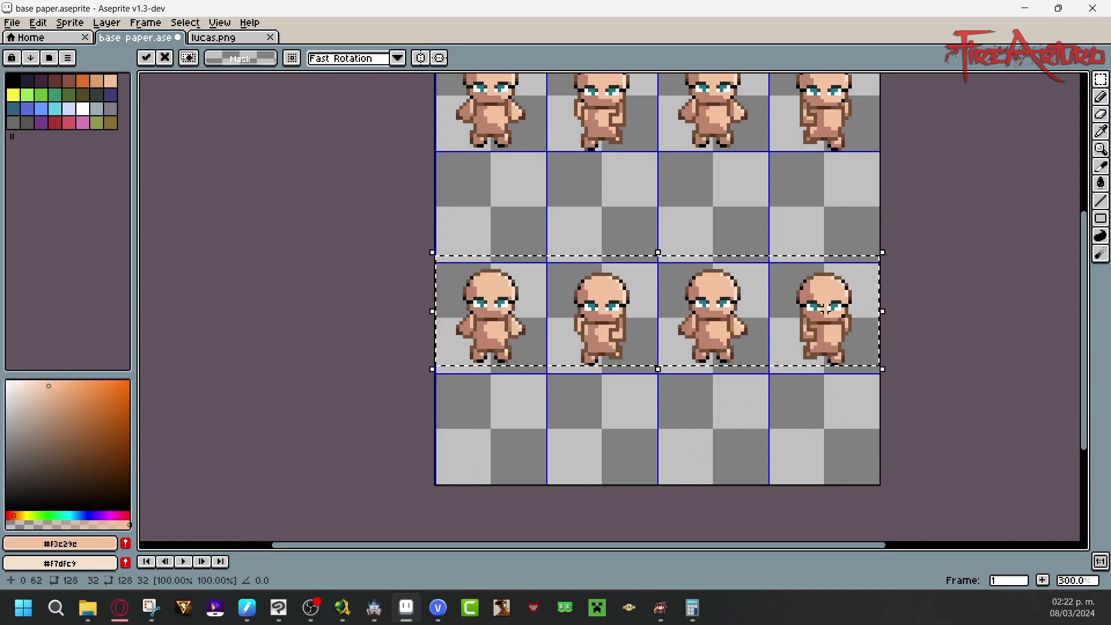
click(946, 327)
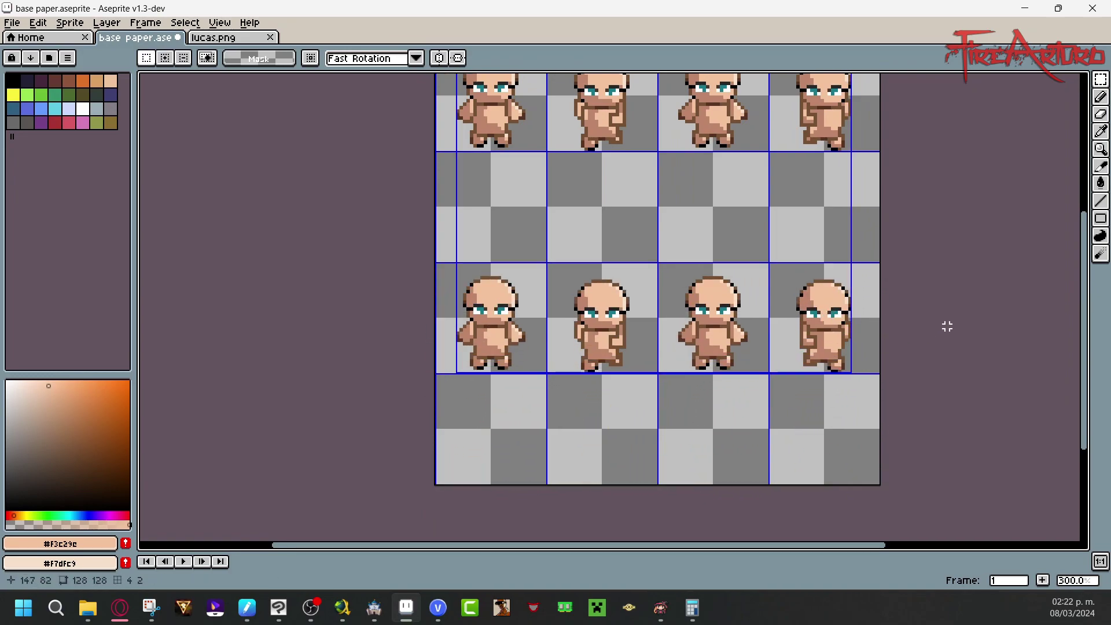
Step: Try flipping the whole third row of characters horizontally, undo the flip and clear the selection
drag(850, 263, 438, 372)
drag(879, 262, 423, 370)
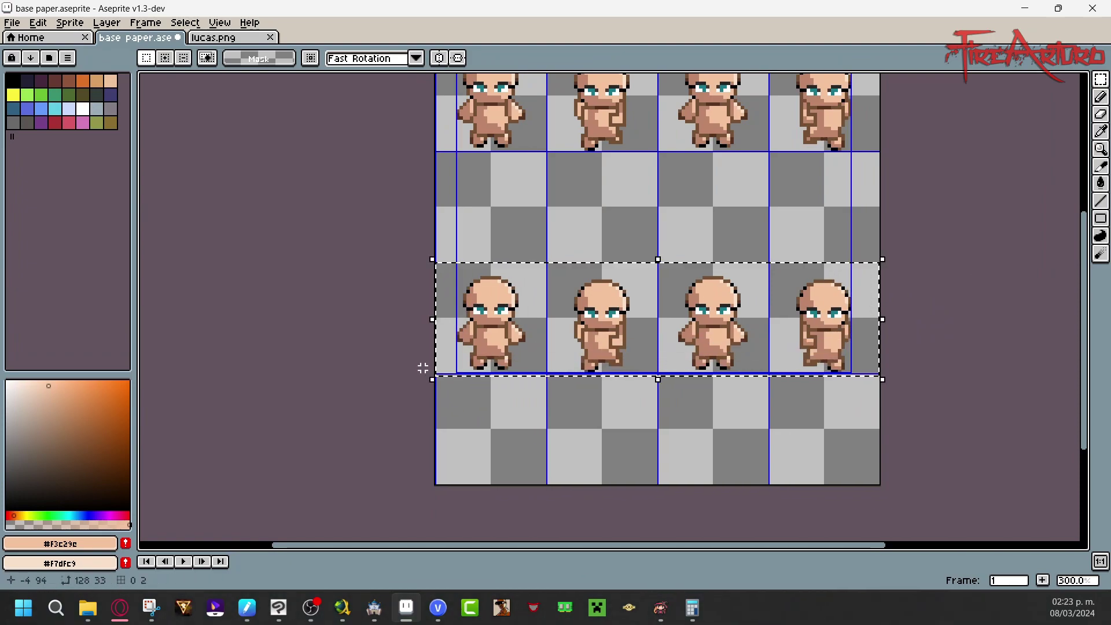
click(219, 23)
mouse_move(90, 28)
mouse_move(38, 23)
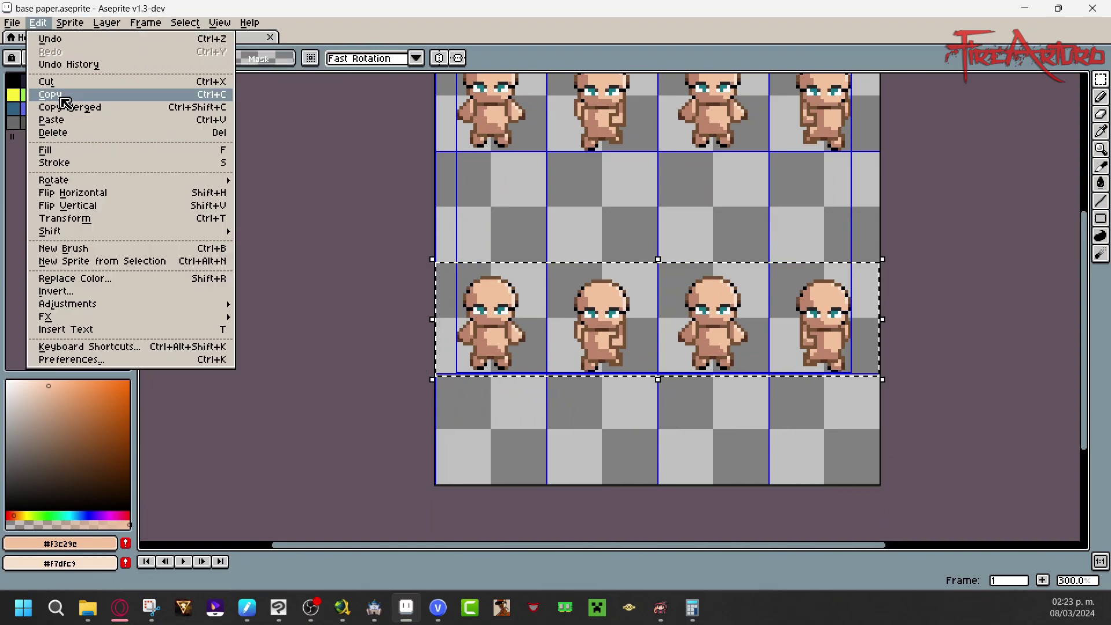
click(222, 194)
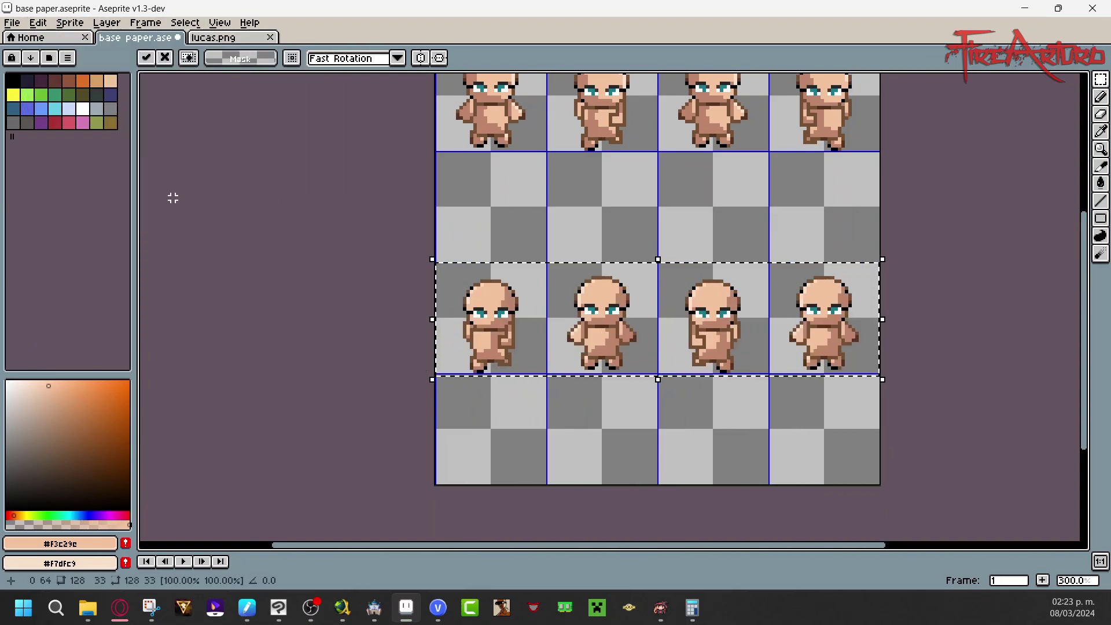
click(934, 281)
key(ctrl+z)
key(ctrl+z)
click(923, 305)
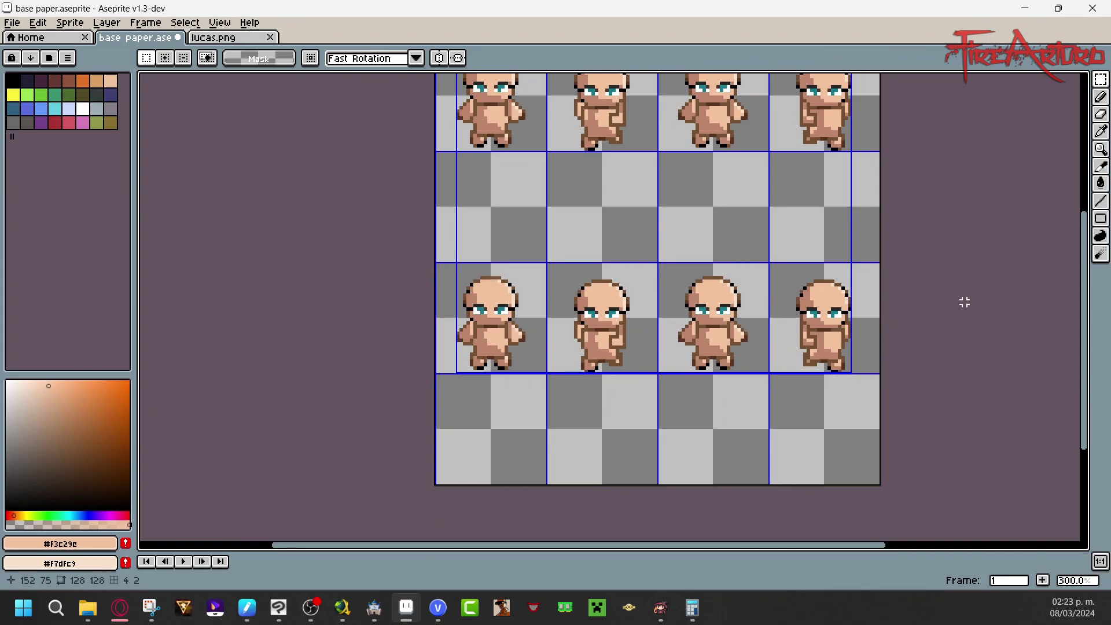
Step: Paint out both eyes of the first third-row character with skin tone #f3c29e and shadow tone #be856b to form a back view
click(1076, 581)
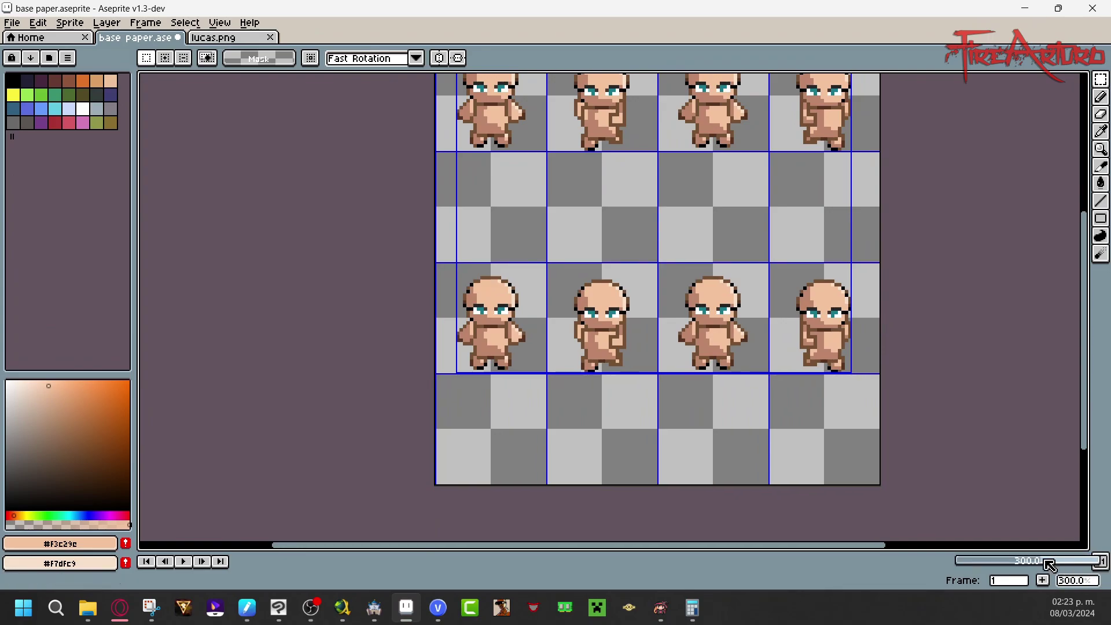
drag(1048, 564, 1057, 564)
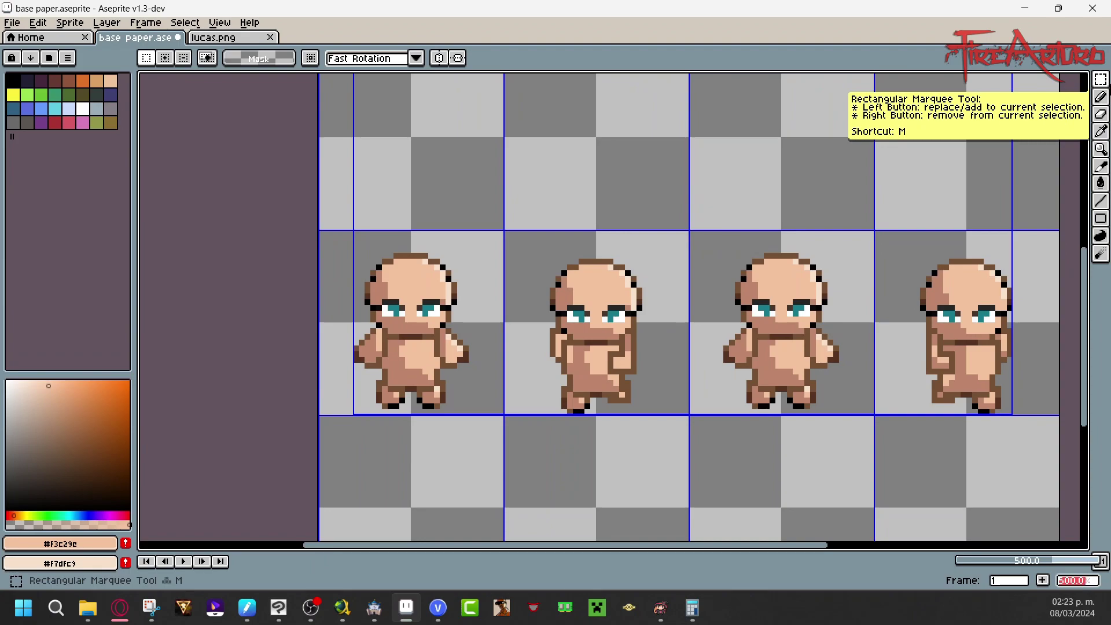
key(ctrl+z)
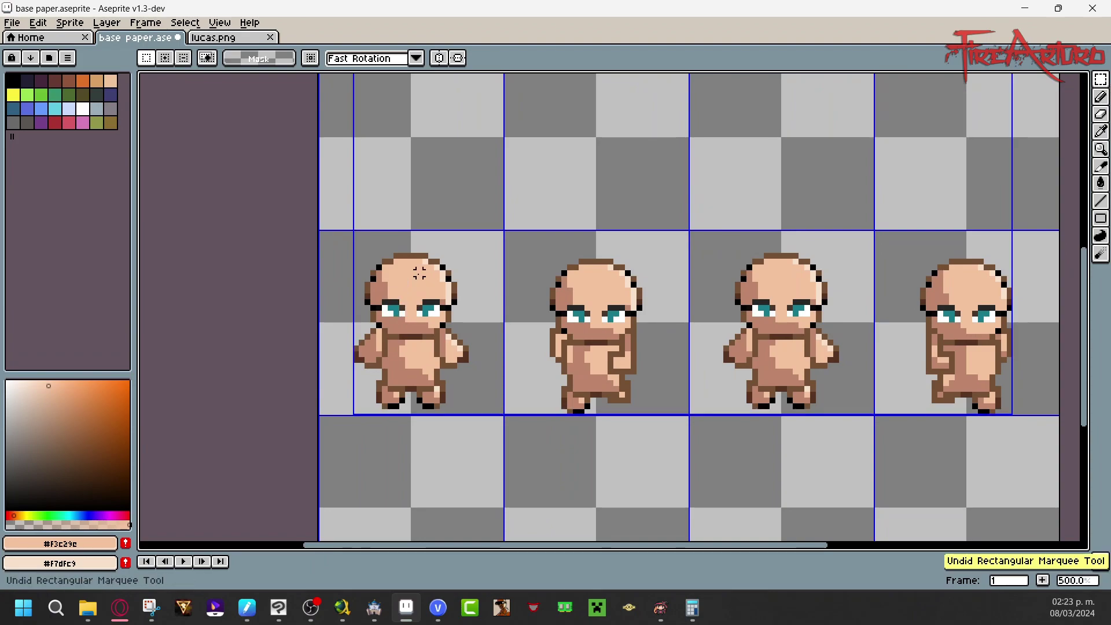
key(b)
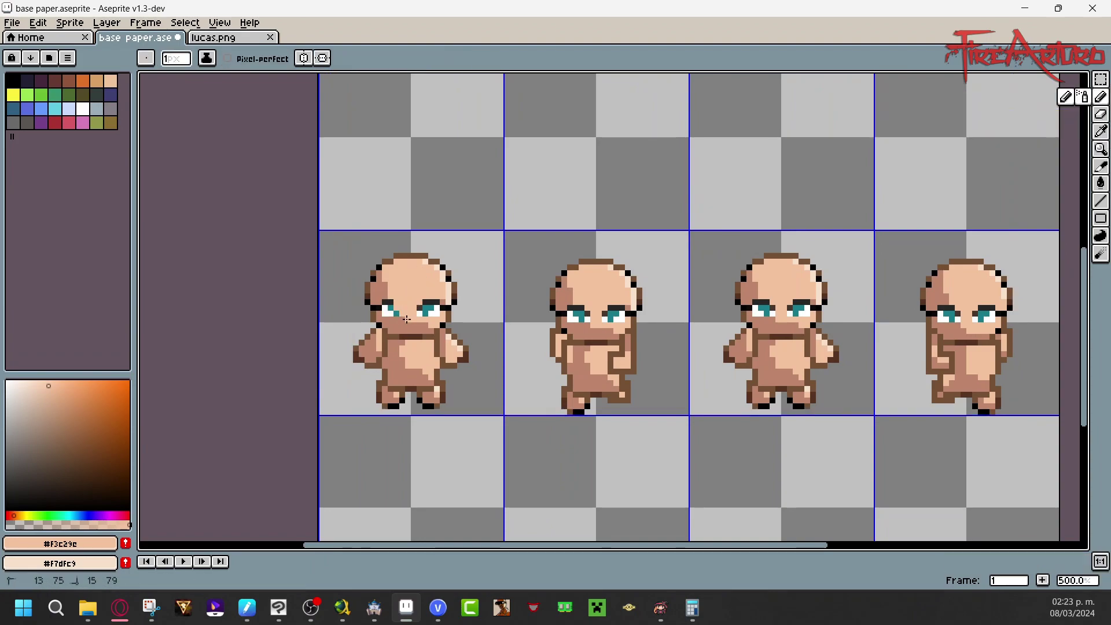
drag(434, 302, 434, 313)
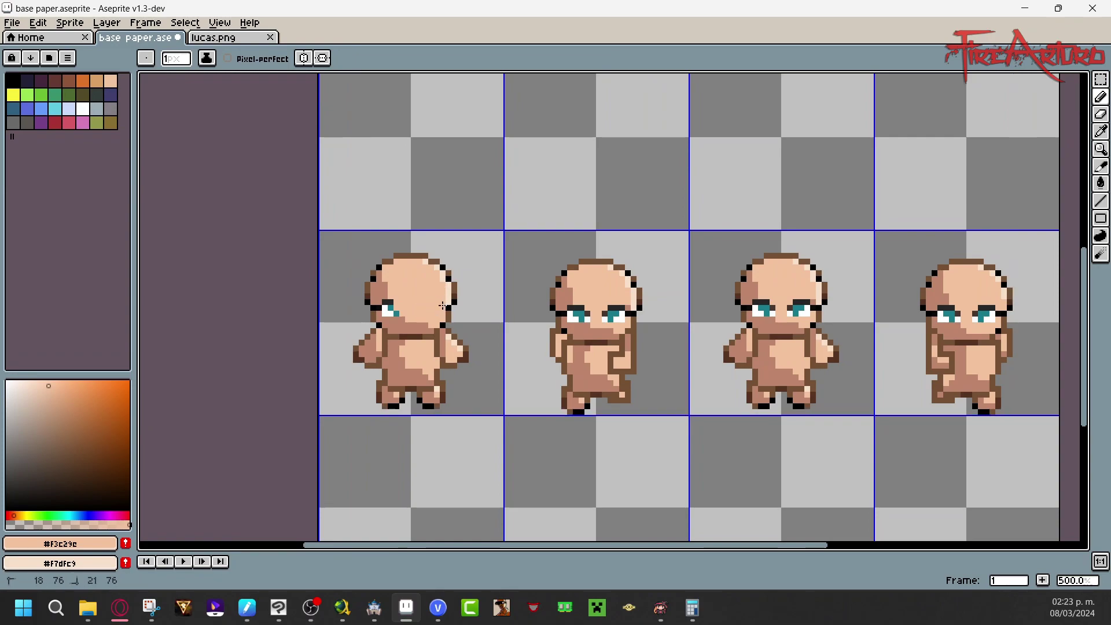
alt+right_click(411, 324)
drag(386, 302, 397, 315)
Step: Paint out the eyes of the second, third and fourth third-row characters with the same skin and shadow tones
mouse_move(611, 303)
mouse_down()
mouse_move(603, 319)
mouse_move(634, 313)
mouse_move(576, 314)
mouse_move(589, 318)
mouse_up()
key(i)
click(1099, 97)
drag(754, 306, 808, 314)
drag(957, 309, 961, 318)
key(ctrl+z)
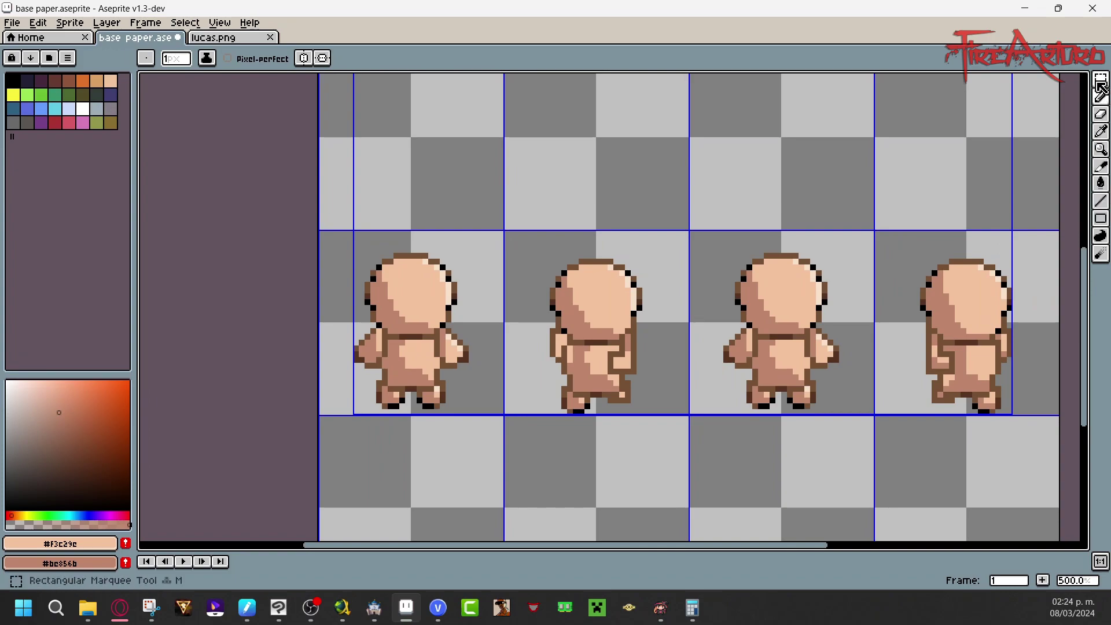
Step: Erase the arms and parts of the leg outline on the second third-row character and delete the fourth character of that row
click(1102, 118)
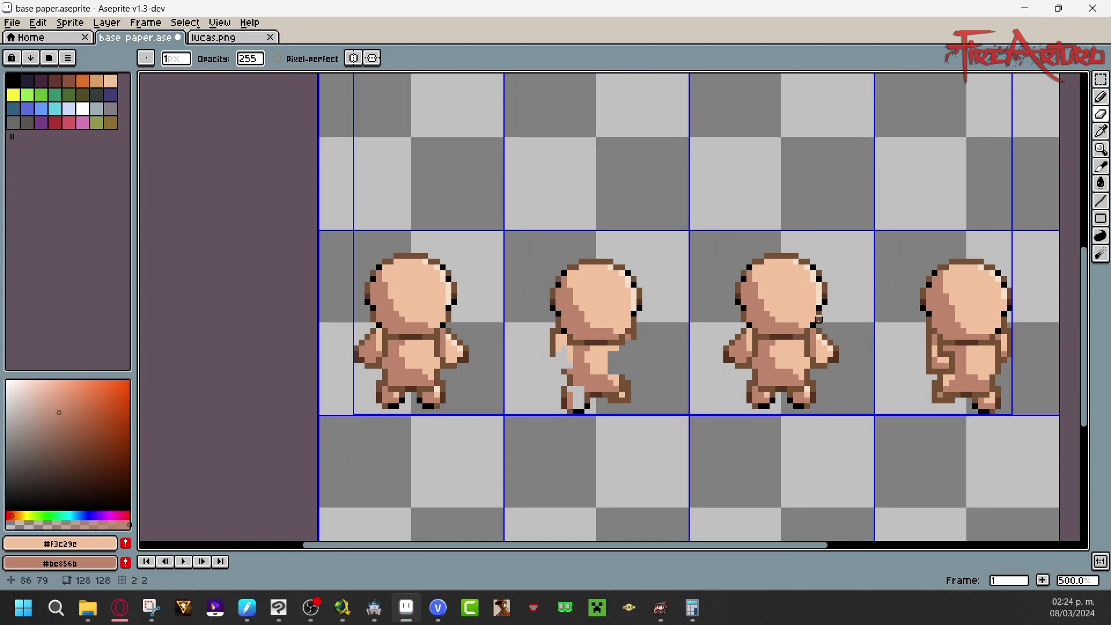
click(1098, 82)
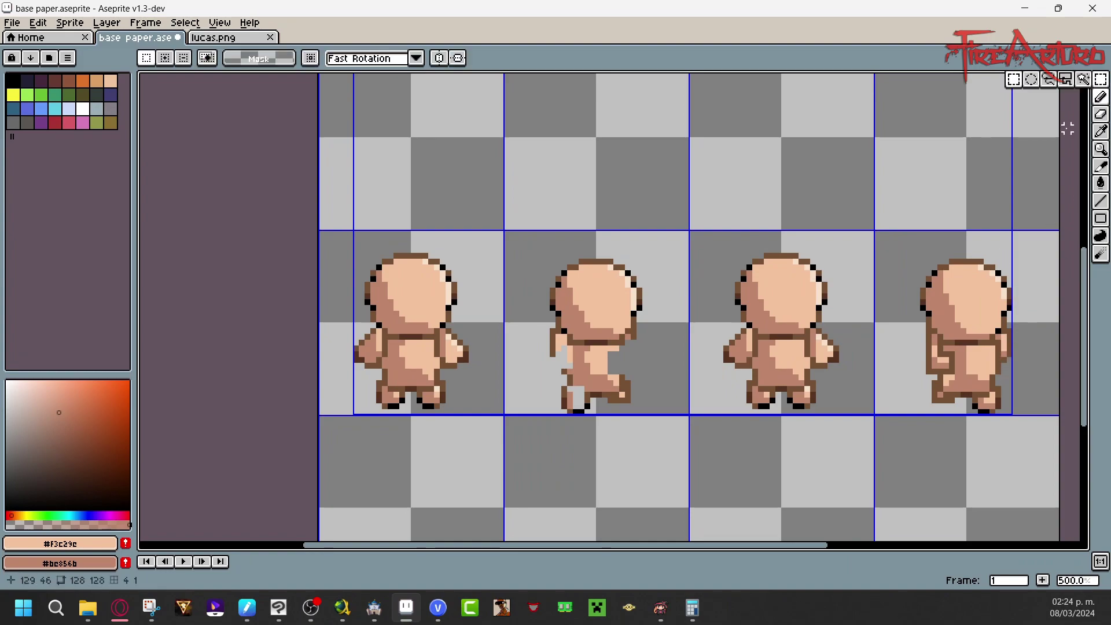
drag(906, 262, 1039, 427)
key(Delete)
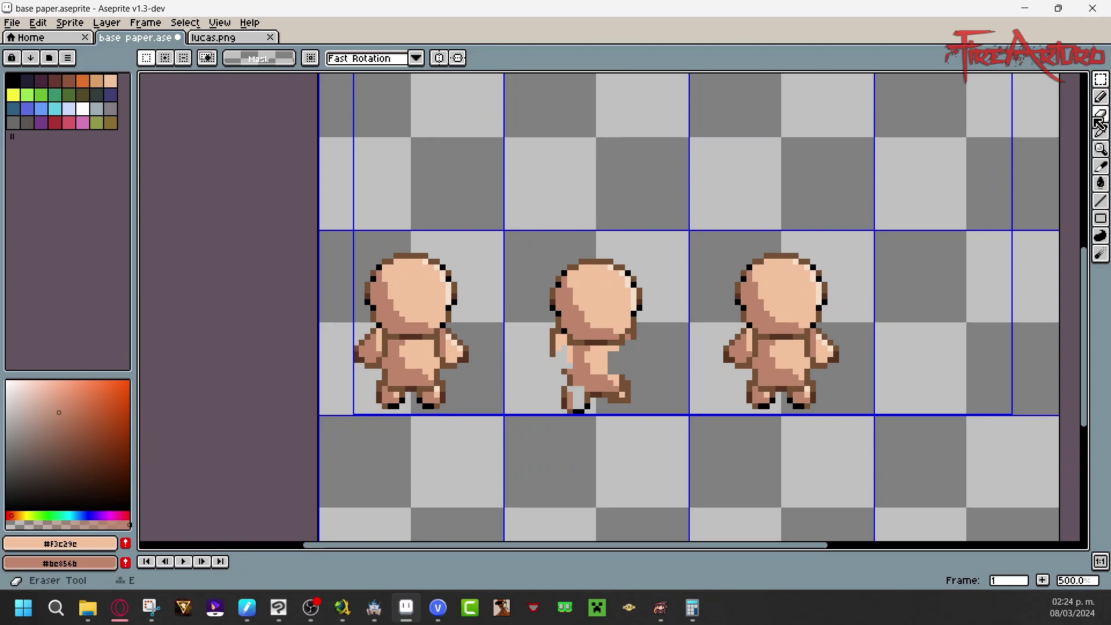
Step: Redraw the second third-row character's arm, hip and leg outlines with brown #755033
click(1100, 97)
drag(115, 563, 560, 318)
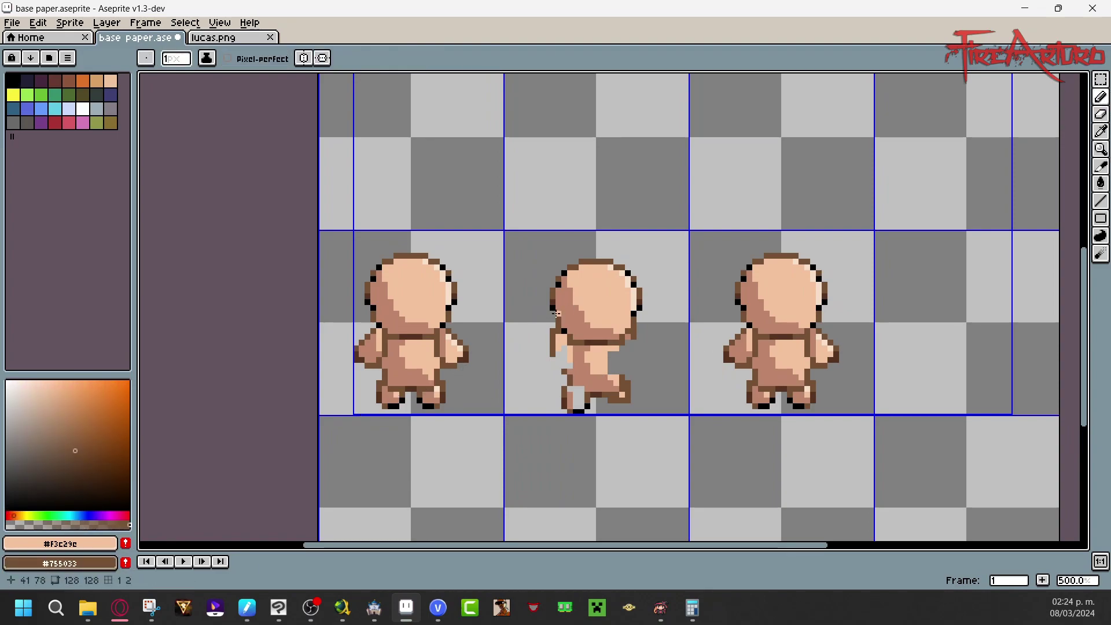
drag(108, 543, 614, 291)
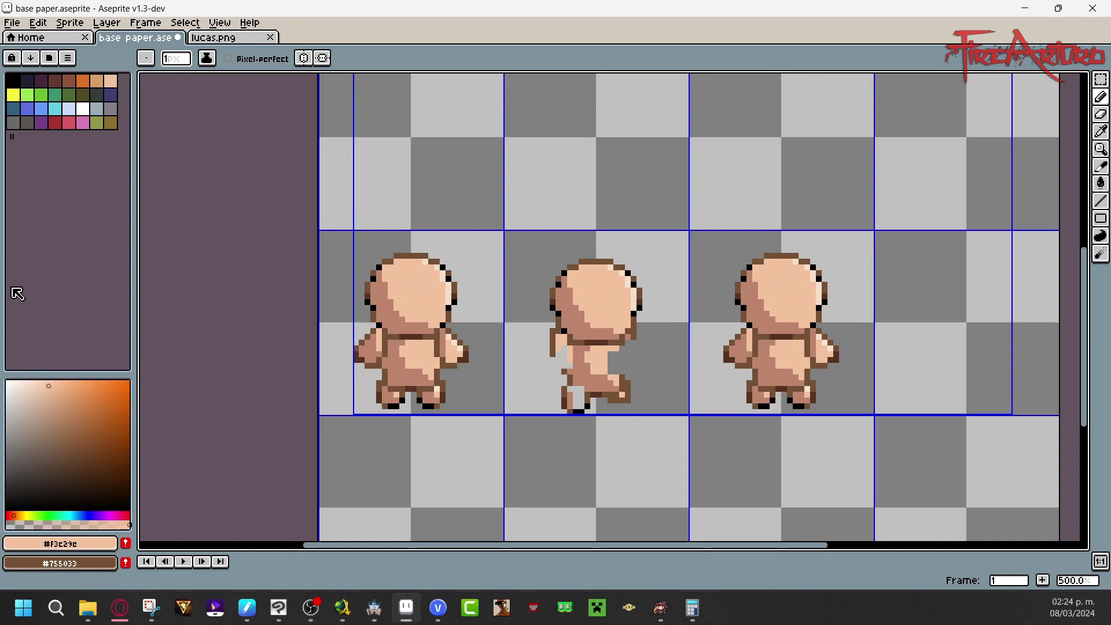
mouse_move(564, 371)
mouse_down()
mouse_move(621, 347)
mouse_move(624, 375)
mouse_move(633, 340)
mouse_up()
click(581, 389)
Step: Fill the empty torso, arm and leg areas of the second third-row character with skin tone #f3c29e
click(1100, 183)
click(616, 363)
click(632, 349)
key(ctrl+z)
click(628, 346)
click(577, 398)
click(562, 356)
Step: Shade the left arm and foot of the second third-row character with shadow tone #be856b
click(1099, 98)
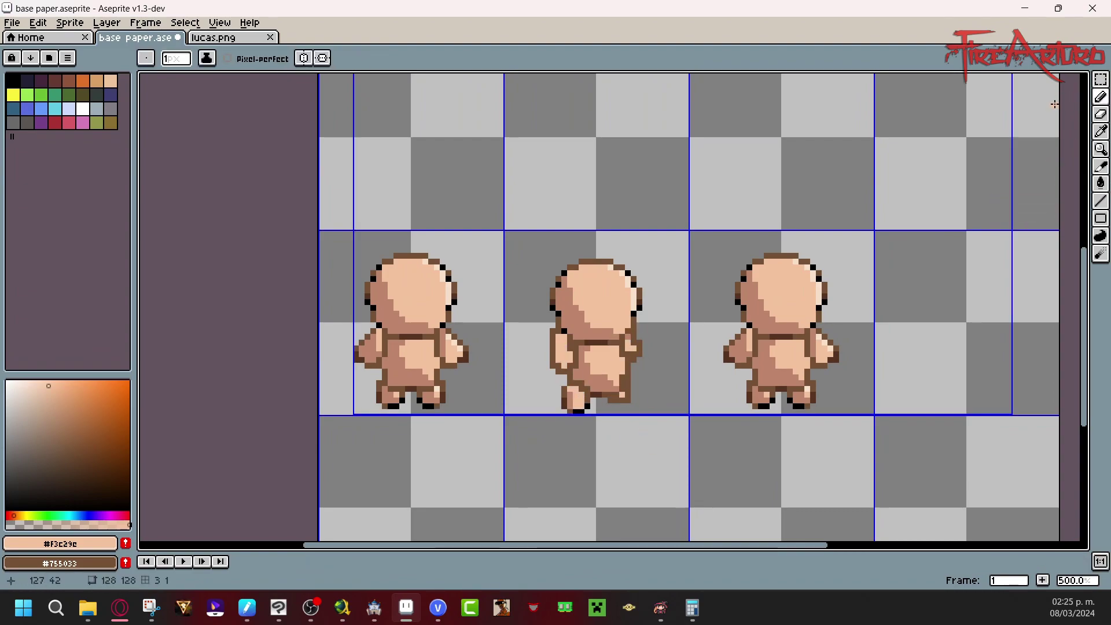
mouse_move(104, 544)
mouse_down()
mouse_move(193, 515)
mouse_move(393, 376)
mouse_up()
drag(558, 337, 564, 365)
drag(570, 389, 579, 402)
Step: Copy the second third-row character into the fourth cell of the row and flip the copy horizontally
key(m)
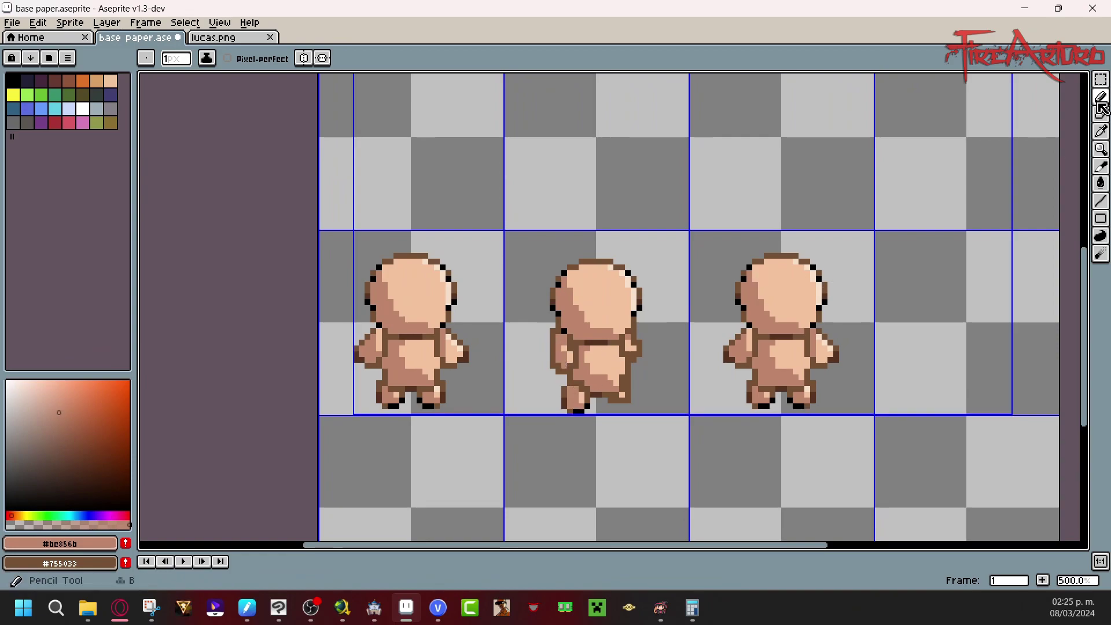
drag(662, 244, 526, 421)
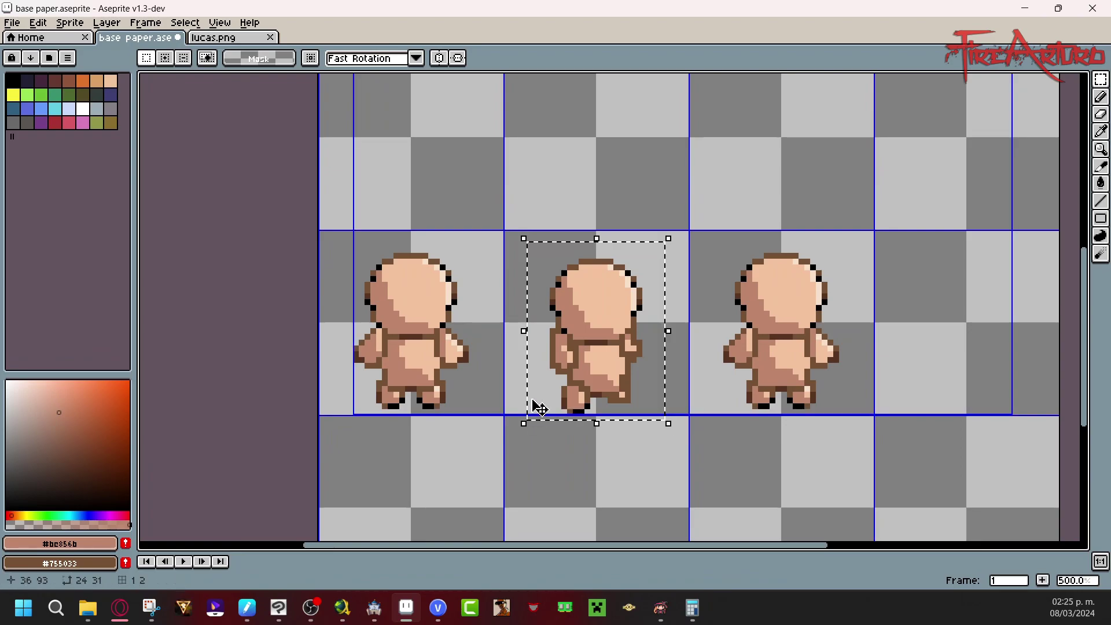
click(540, 408)
drag(539, 408, 910, 408)
click(38, 22)
click(174, 197)
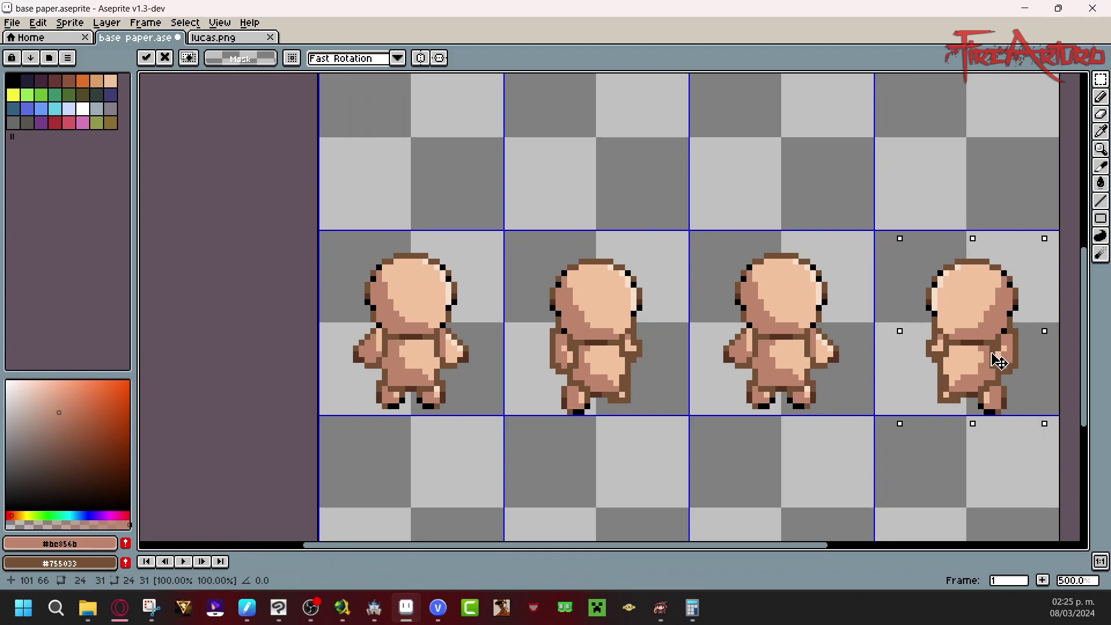
click(1020, 440)
Step: Fill the shaded head, torso, arm and foot areas of the flipped fourth character with skin tone #f3c29e
click(1100, 183)
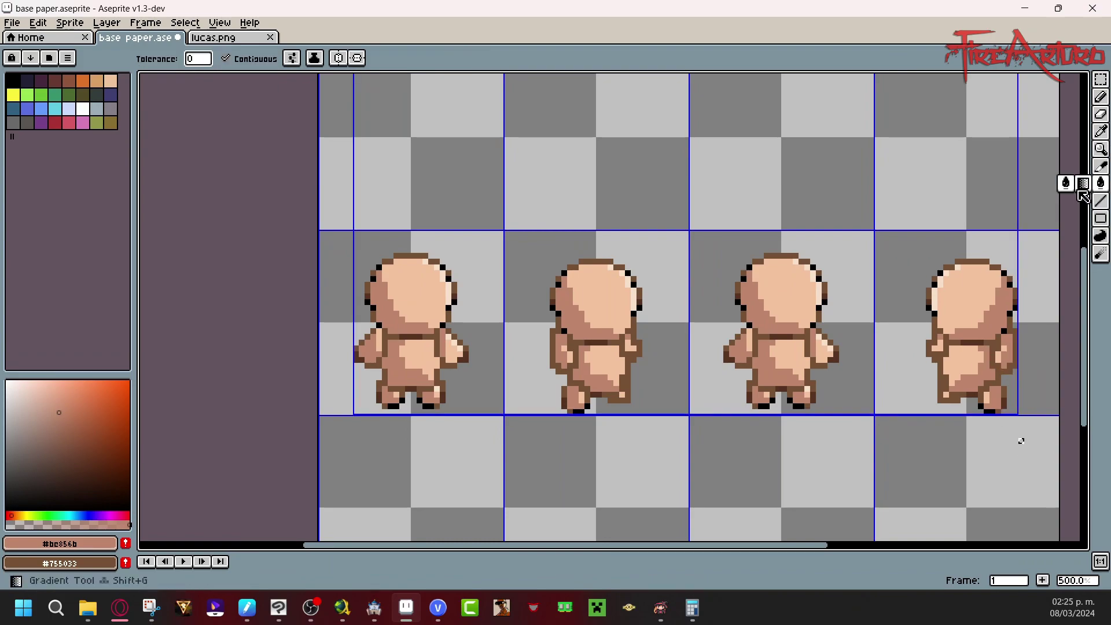
click(996, 322)
click(978, 364)
click(1007, 353)
click(994, 393)
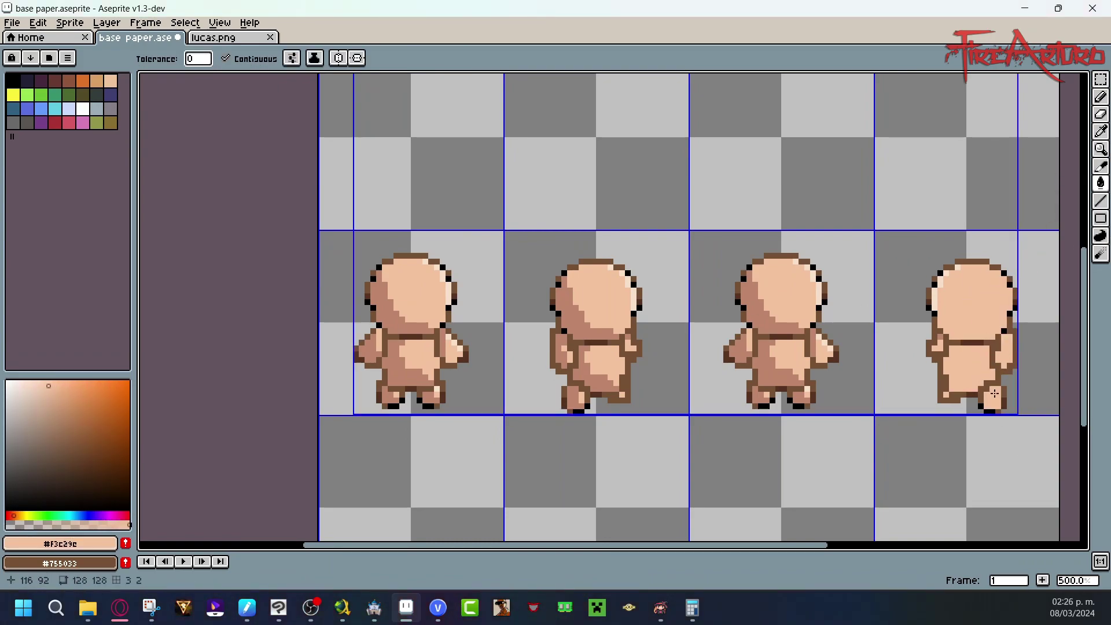
Step: Shade the left side of the fourth character's head and its torso, arm and foot with #be856b, saving the sprite along the way
click(1100, 97)
alt+click(384, 395)
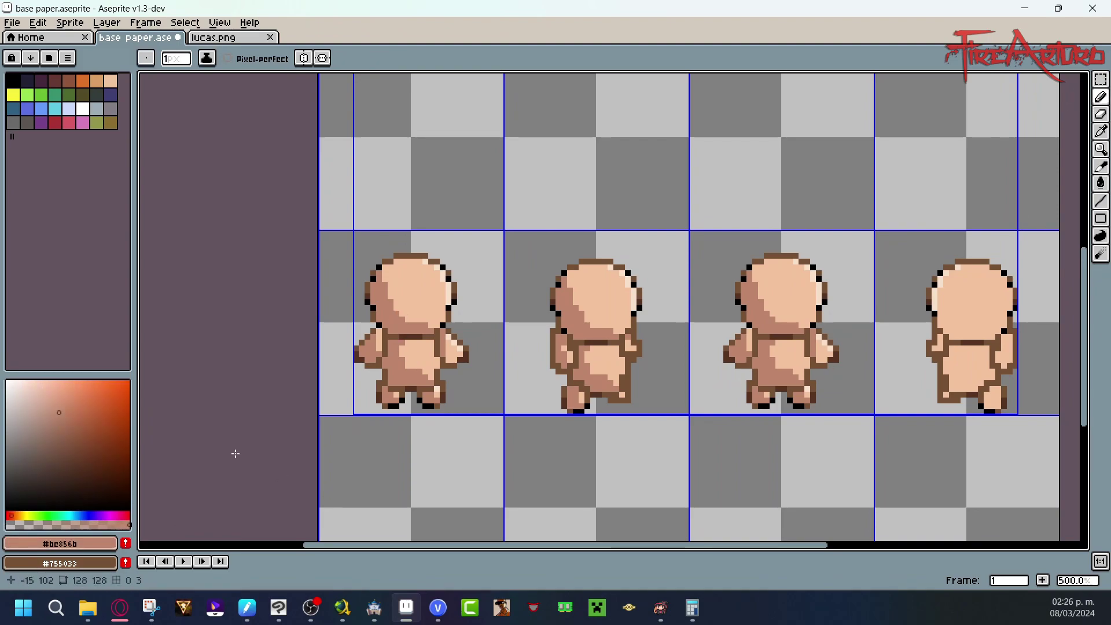
alt+right_click(449, 287)
key(ctrl+s)
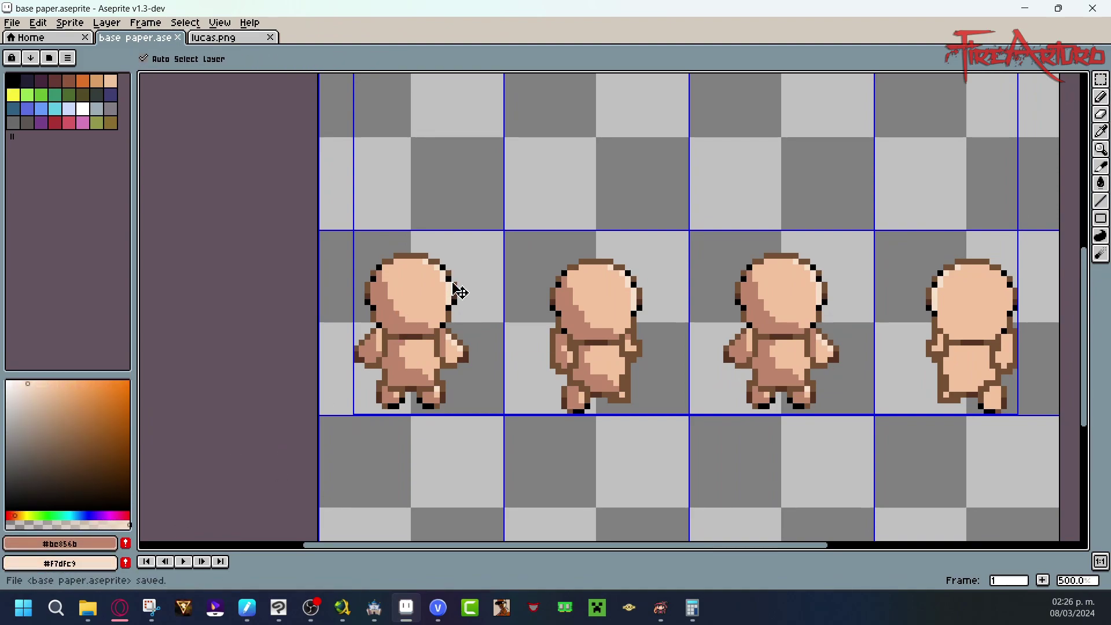
mouse_move(947, 274)
mouse_down()
mouse_move(990, 336)
mouse_move(962, 351)
mouse_move(994, 378)
mouse_up()
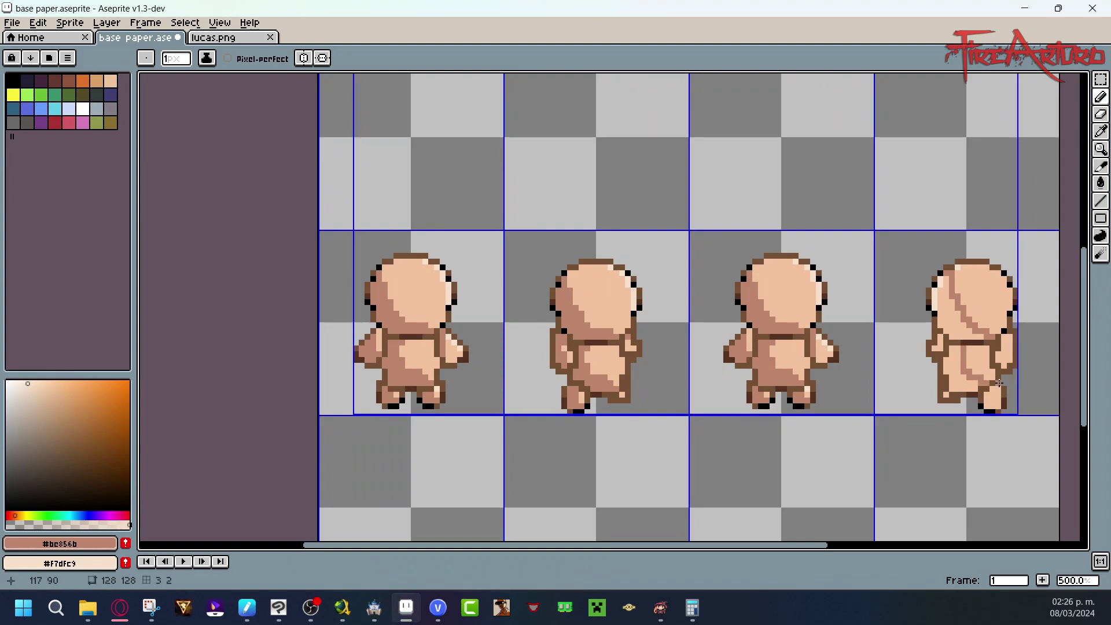
key(g)
click(936, 296)
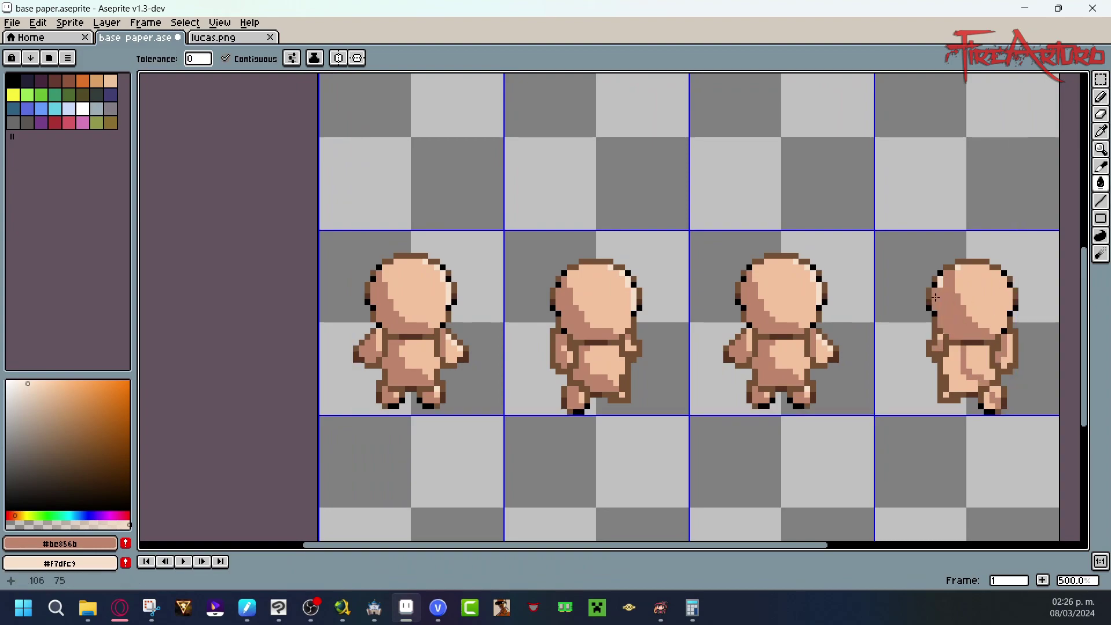
click(958, 381)
click(999, 395)
Step: Add #f7dfc9 highlight pixels to the upper right of the fourth character's head and save the sprite
key(b)
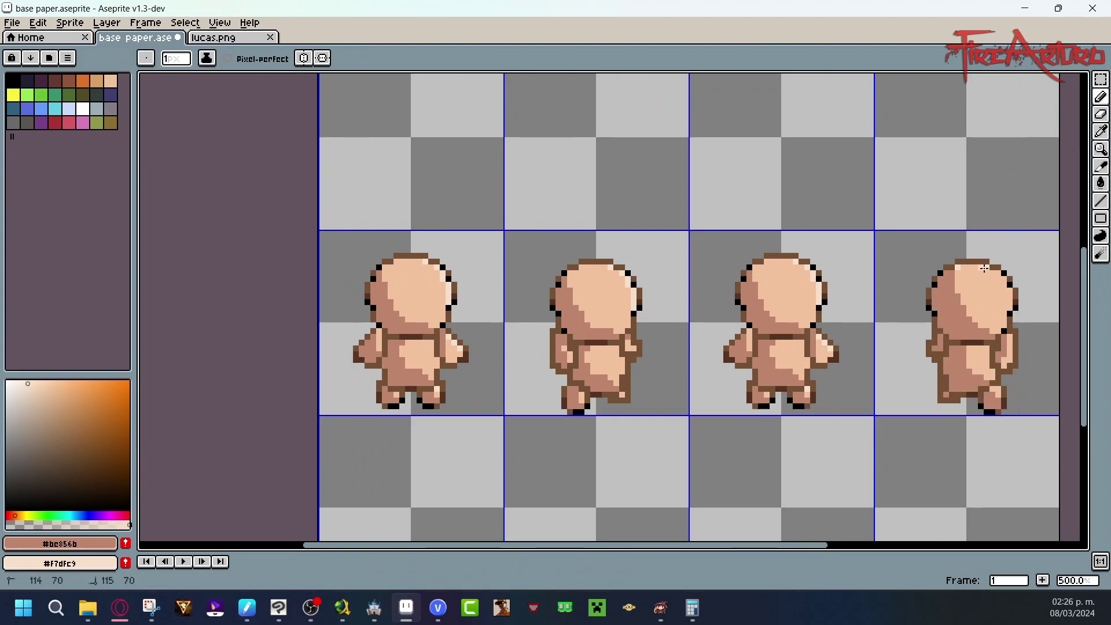
click(1009, 302)
key(ctrl+z)
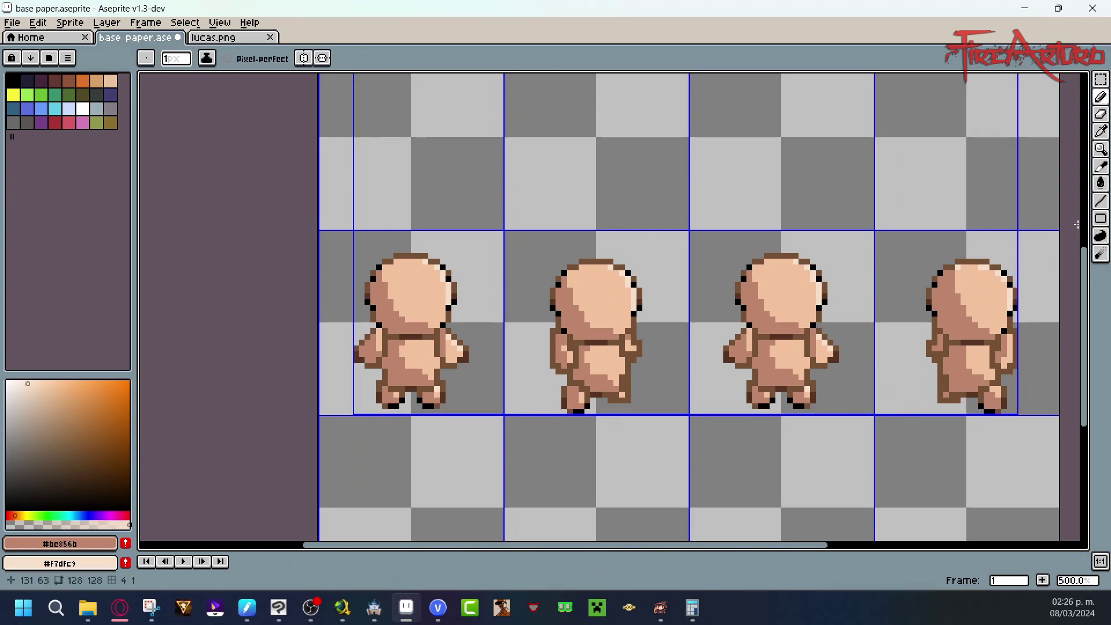
alt+click(529, 358)
alt+click(602, 359)
key(ctrl+s)
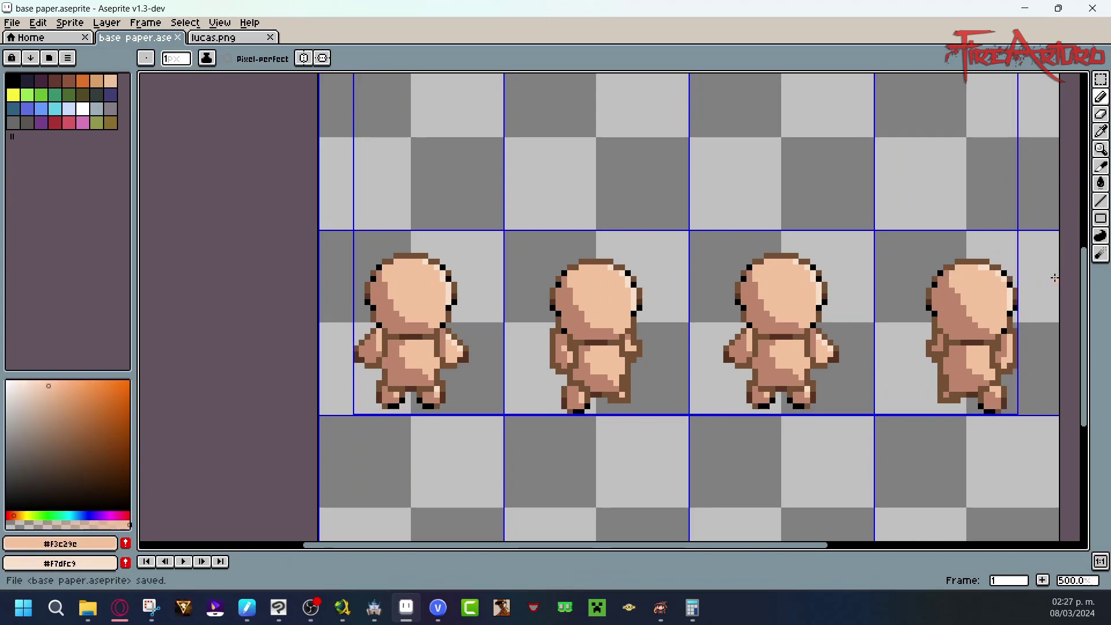
Step: Check the side-facing row in lucas.png and copy the first front-facing character into the first cell of the second row
drag(1083, 281, 1094, 186)
click(1101, 84)
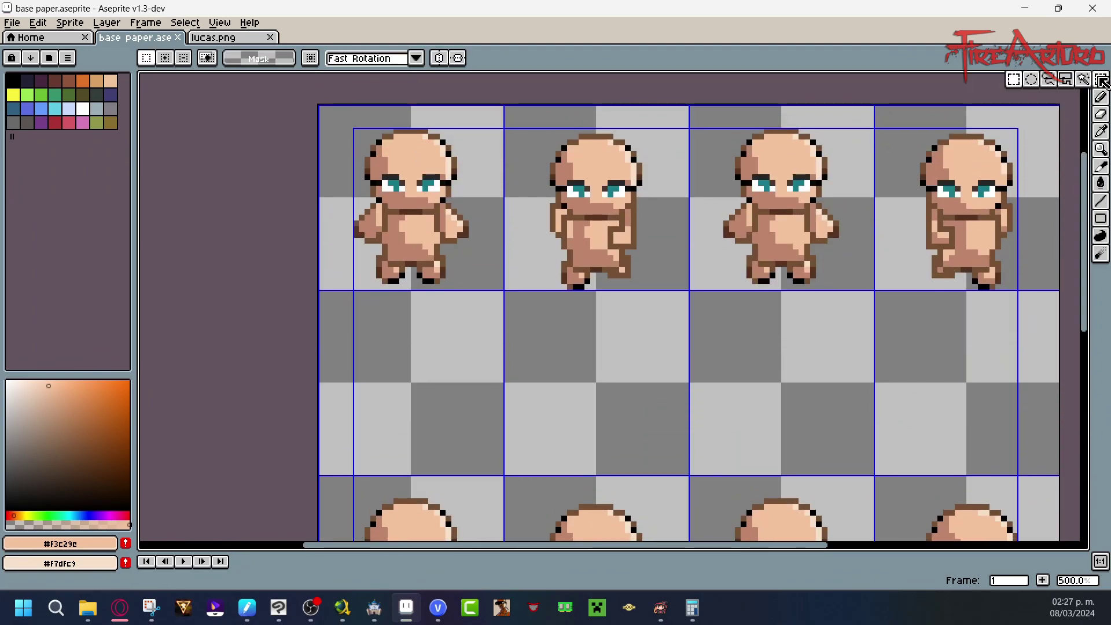
drag(354, 129, 478, 287)
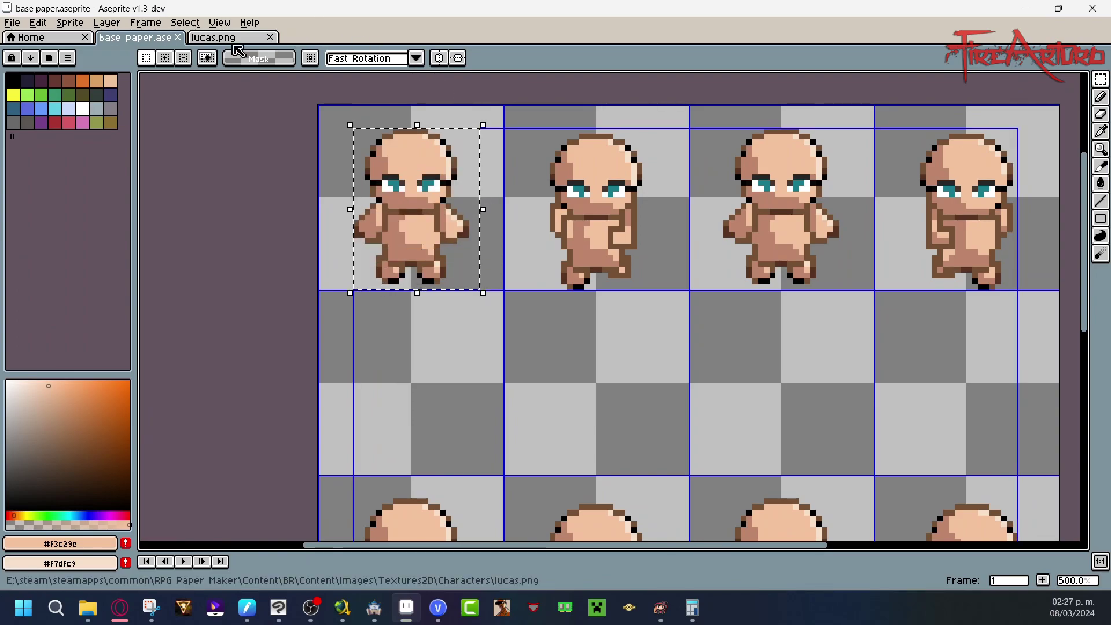
click(217, 37)
scroll(1088, 289, up, 3)
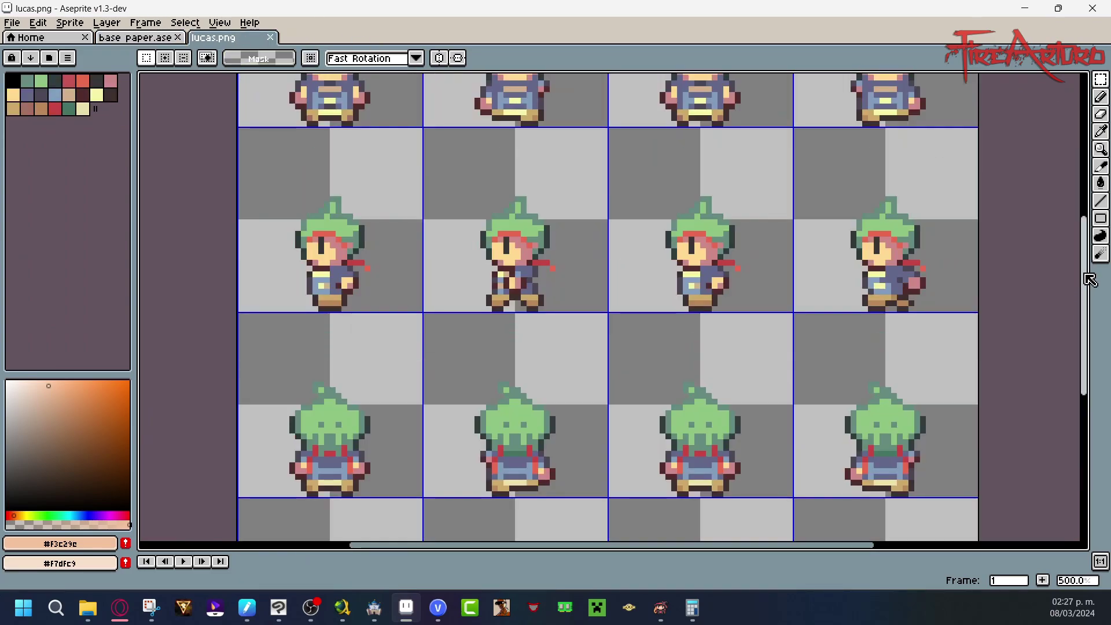
click(151, 38)
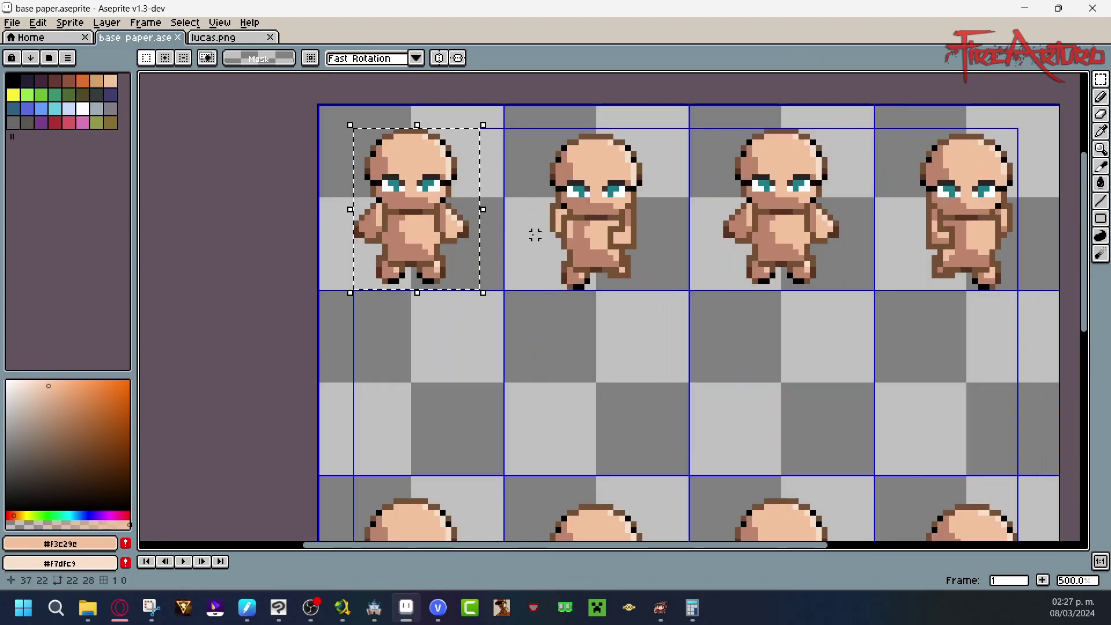
key(ctrl+v)
drag(451, 244, 453, 434)
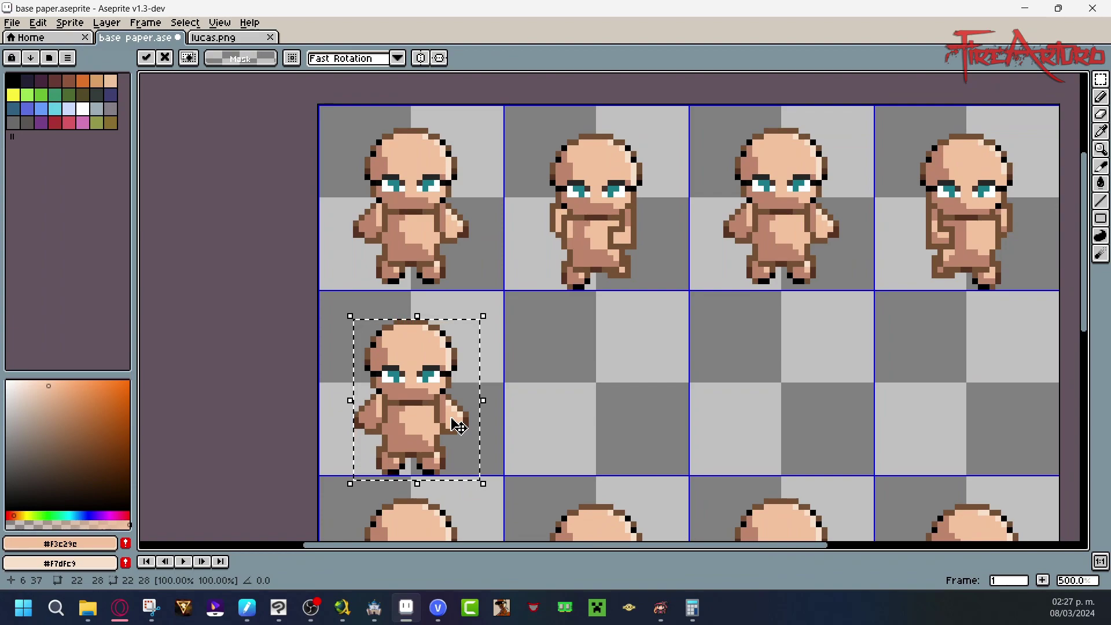
click(484, 339)
key(ctrl+d)
Step: Remove the right-hand eye of the second-row copy and fill the gap with skin tone #f3c29e
drag(419, 364, 429, 372)
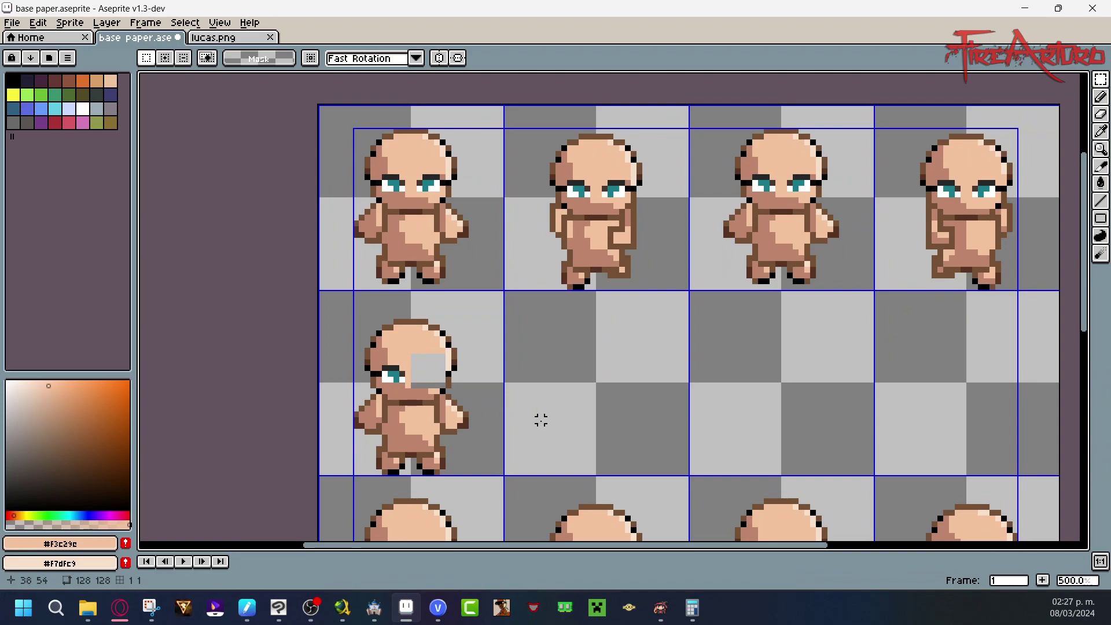
click(1101, 184)
click(433, 366)
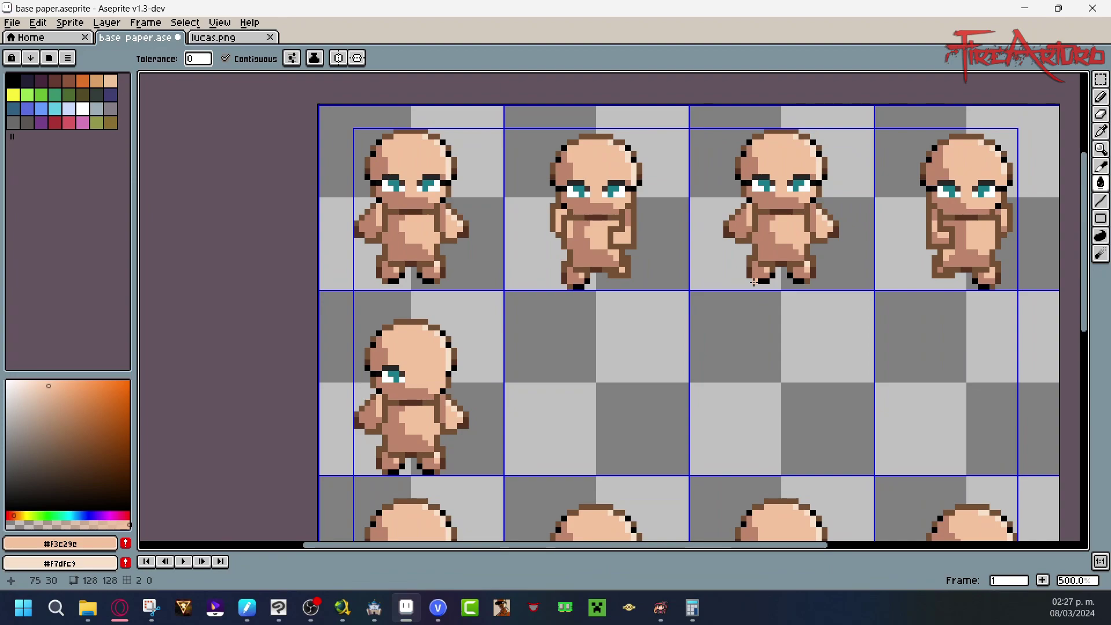
Step: Erase the torso, arms and legs of the second-row copy, leaving only its head
click(1100, 97)
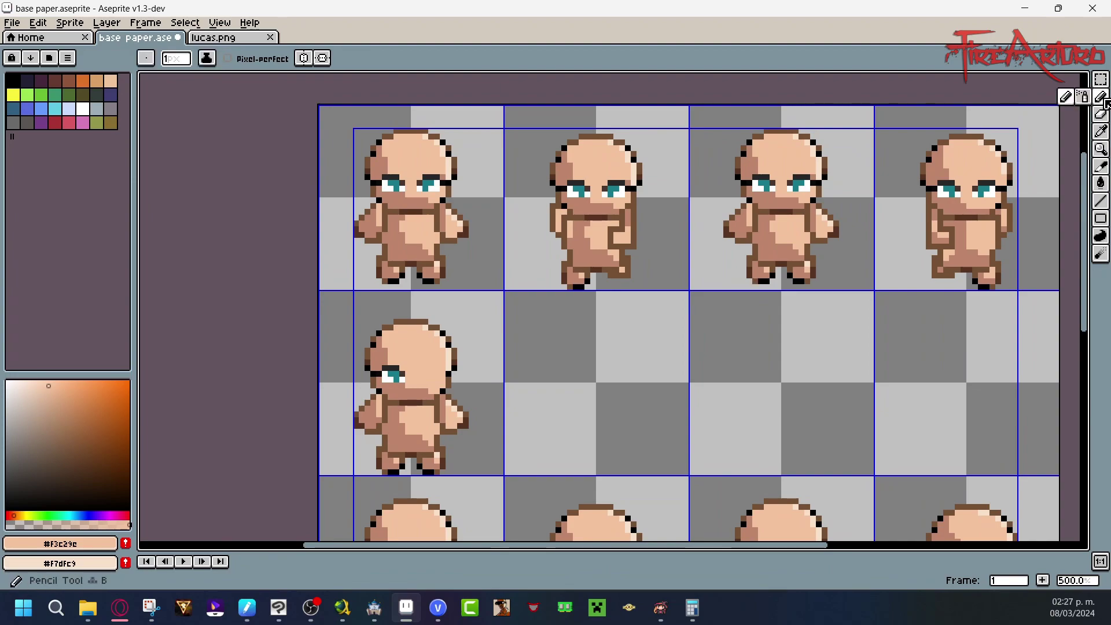
click(1100, 114)
drag(452, 397, 437, 414)
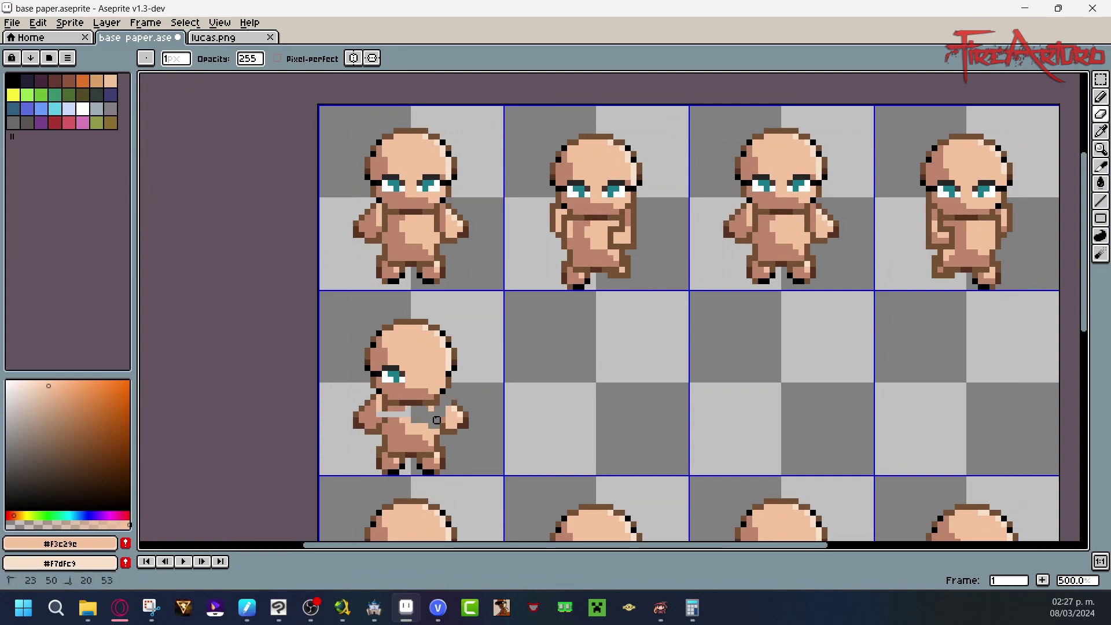
mouse_move(356, 426)
mouse_down()
mouse_move(389, 429)
mouse_move(394, 463)
mouse_up()
click(1099, 80)
drag(356, 538, 476, 407)
key(Delete)
key(ctrl+z)
key(ctrl+z)
key(Delete)
drag(370, 476, 483, 409)
key(ctrl+z)
key(Delete)
drag(425, 425, 494, 391)
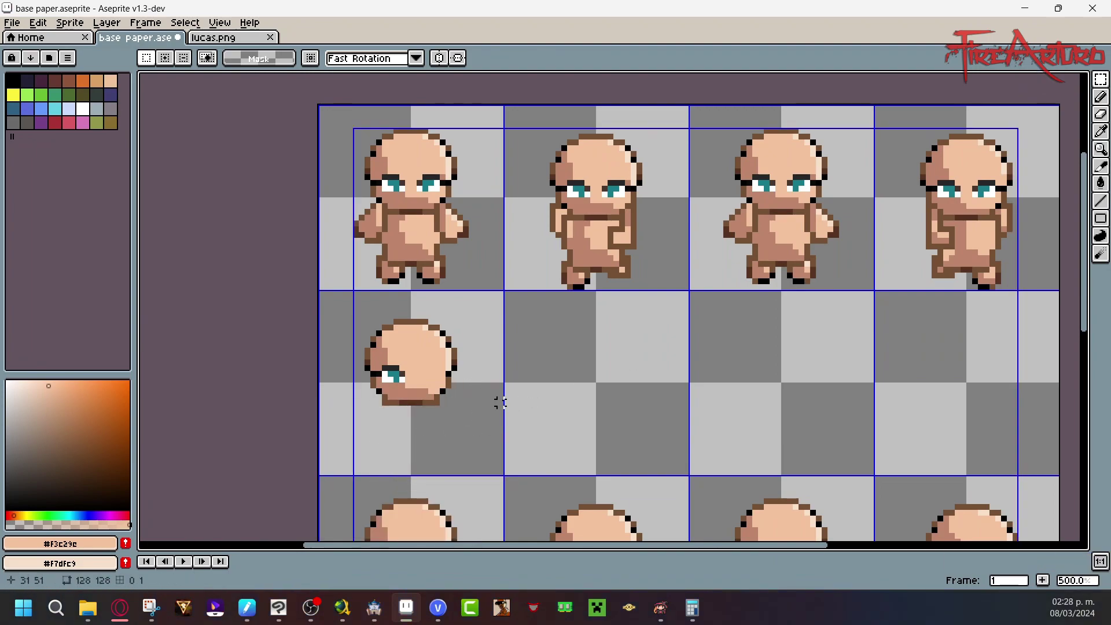
key(b)
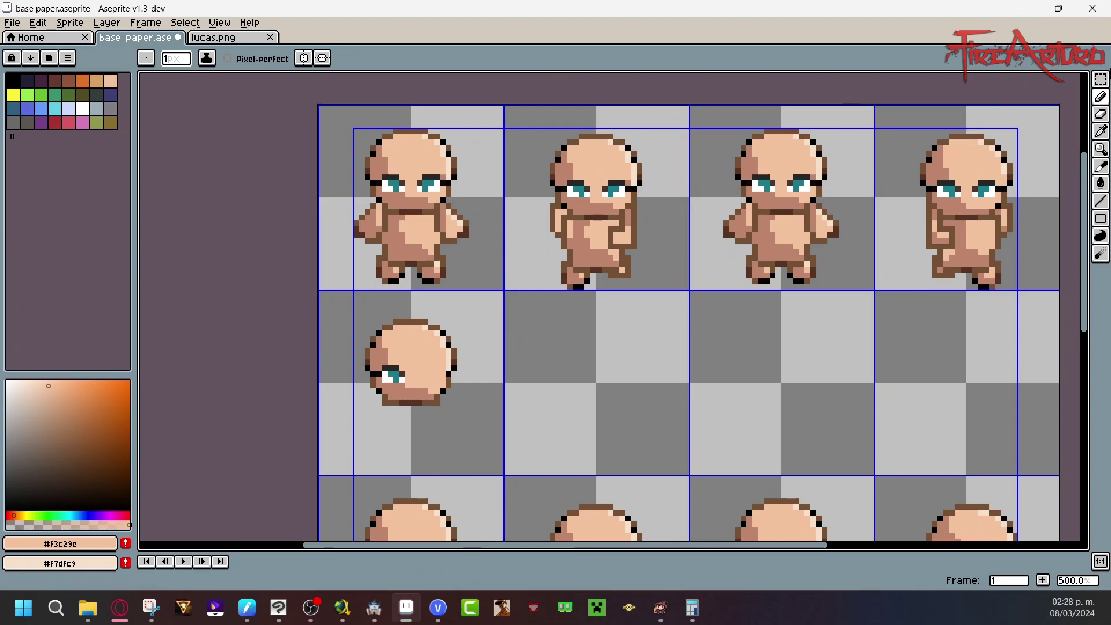
click(1101, 78)
drag(355, 322, 414, 414)
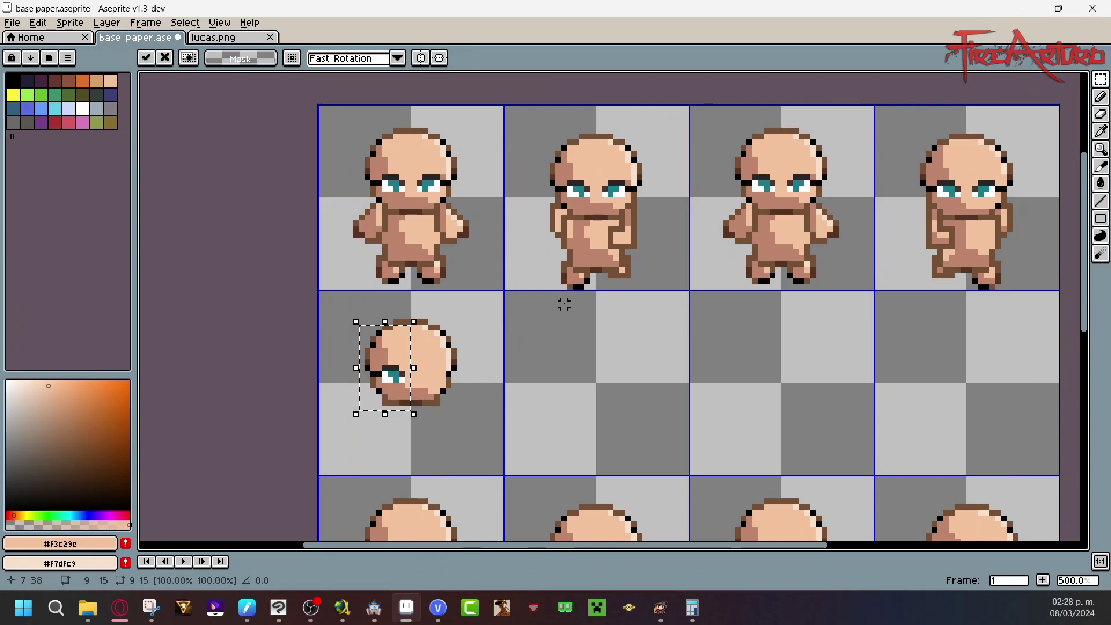
click(588, 315)
Step: Erase the teal iris pixels from the eye of the second-row head
key(i)
key(e)
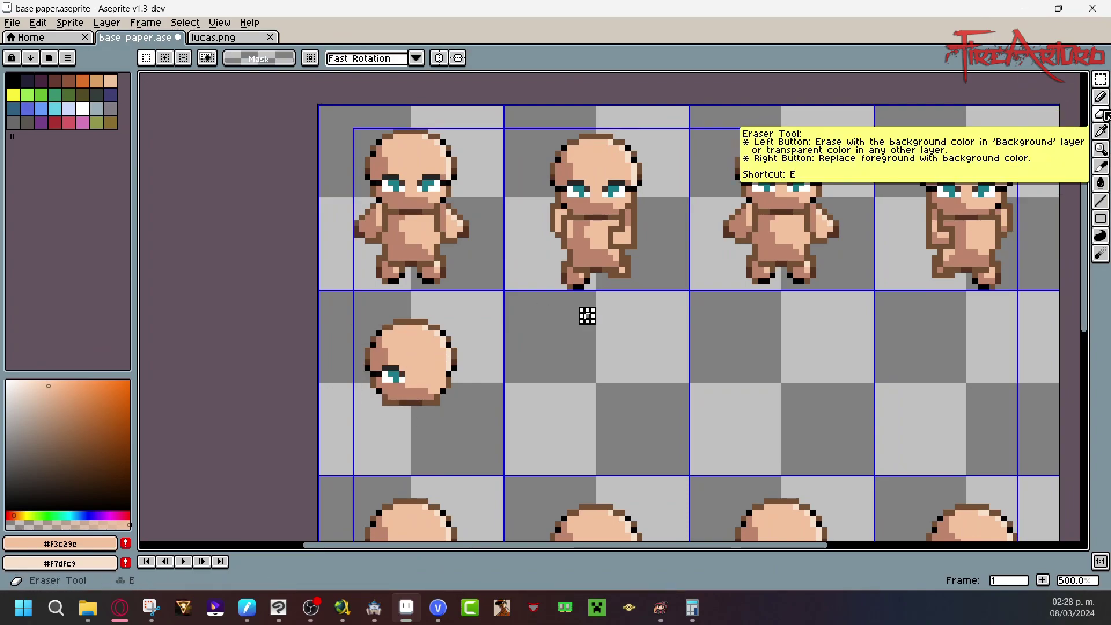
click(399, 379)
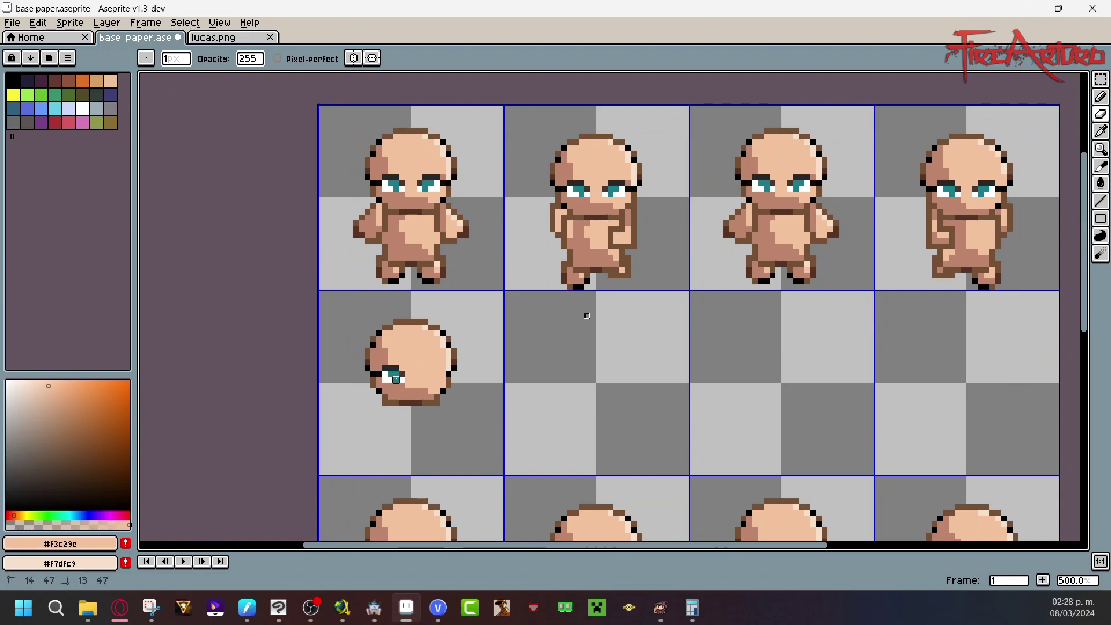
click(391, 374)
key(ctrl)
drag(391, 374, 397, 379)
Step: Repaint the iris of the second-row eye in teal #197e8b at its front edge and make the rest of the eye white
click(1100, 97)
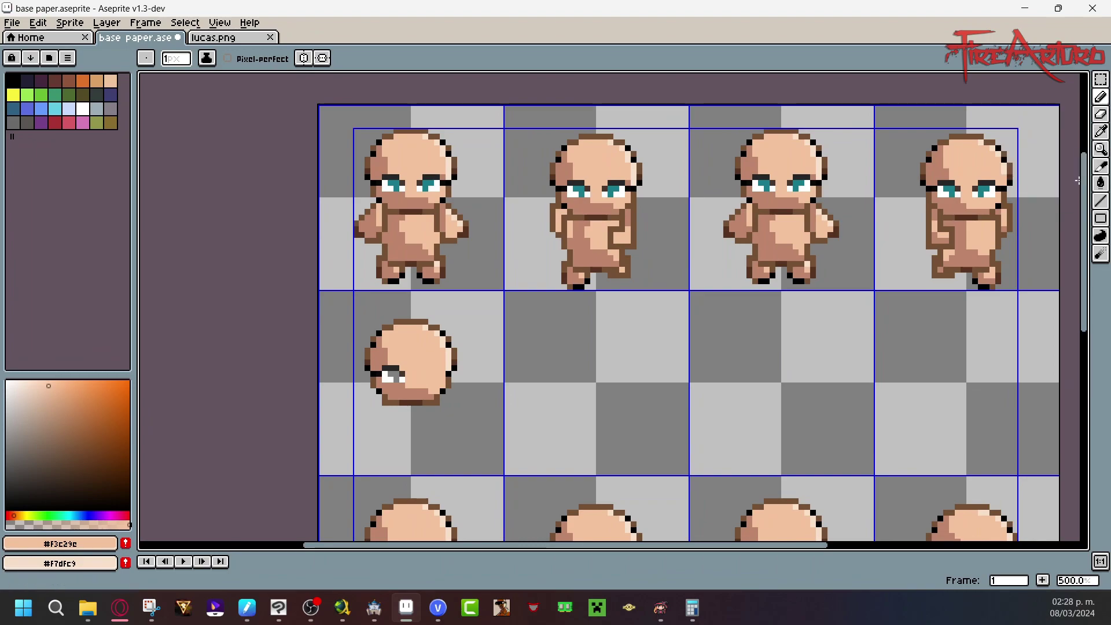
drag(110, 543, 396, 184)
click(384, 373)
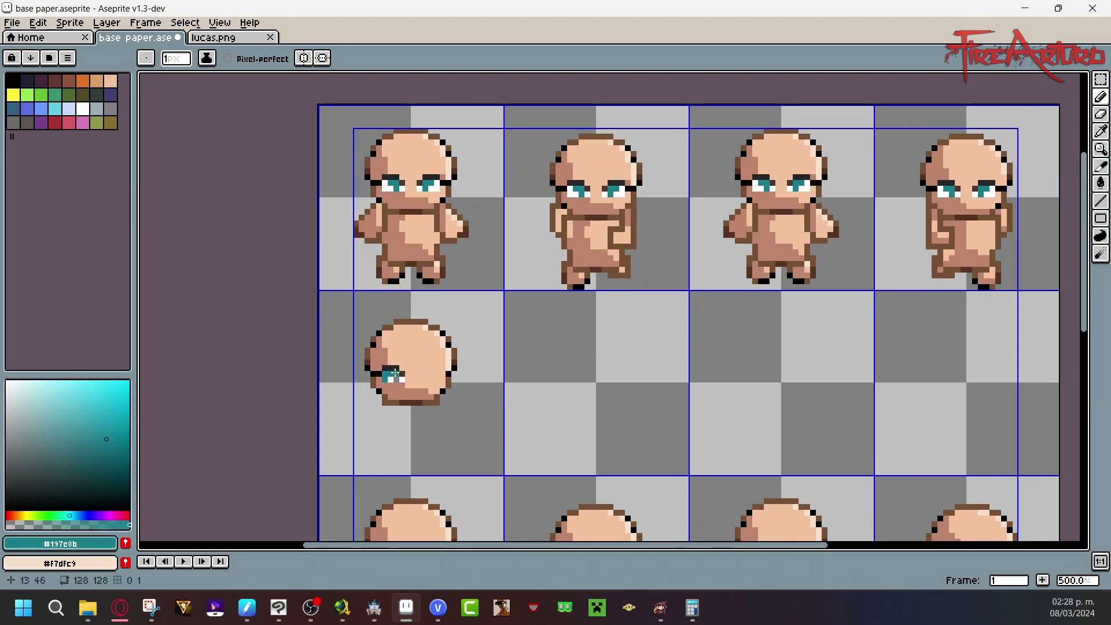
key(ctrl+z)
click(7, 381)
alt+click(402, 392)
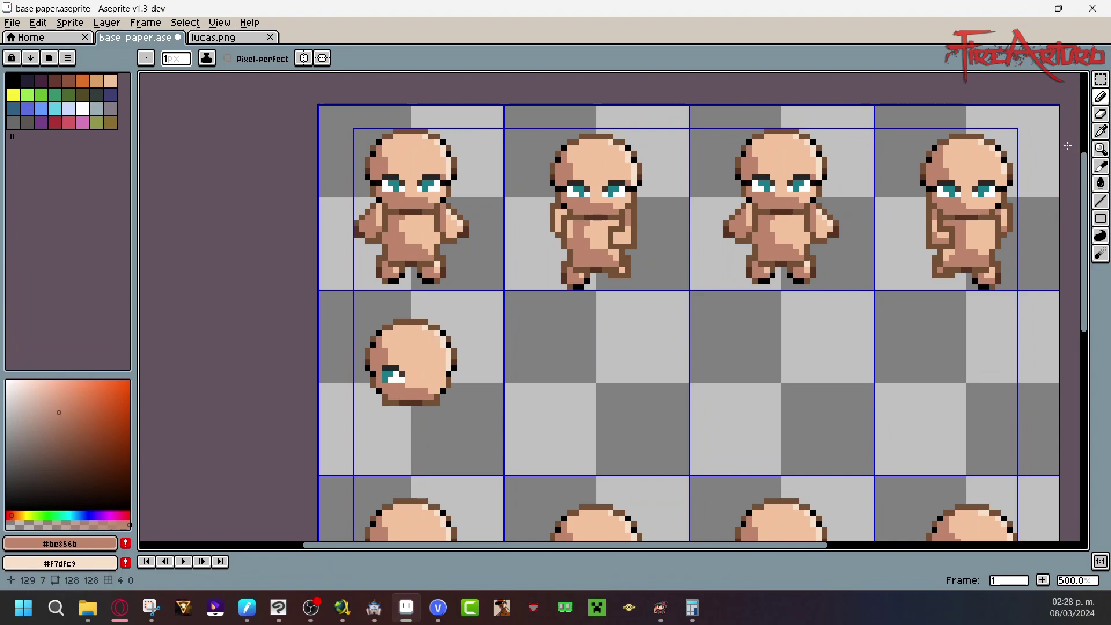
Step: Redraw the front outline of the second-row forehead further inward in brown #755033 and erase the old outer outline pixels
alt+click(408, 315)
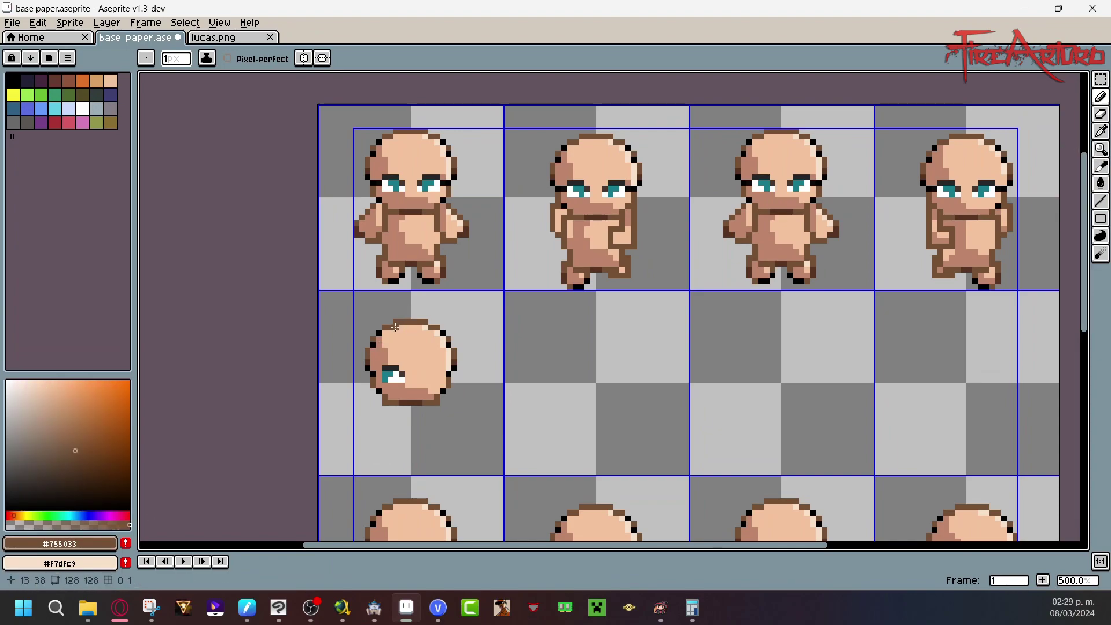
click(383, 333)
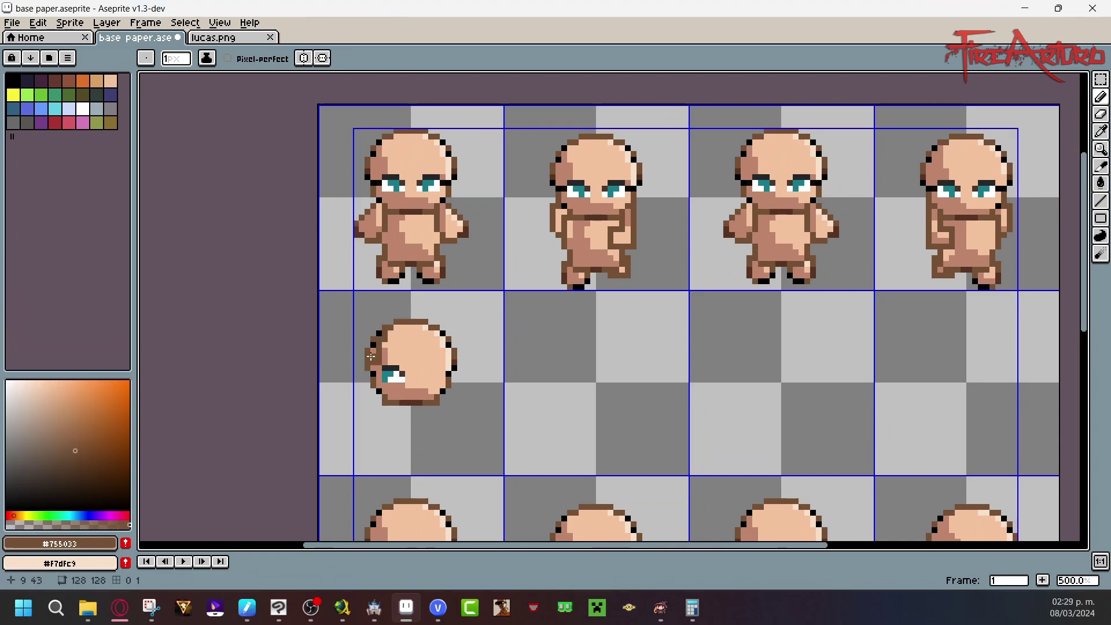
key(ctrl+z)
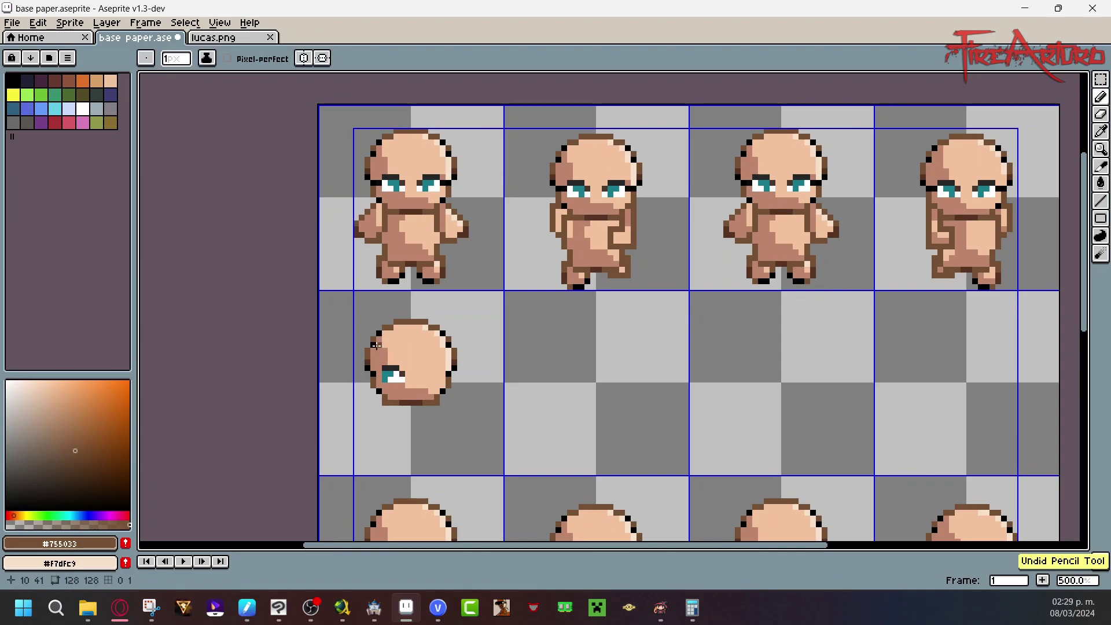
drag(379, 338, 373, 361)
key(e)
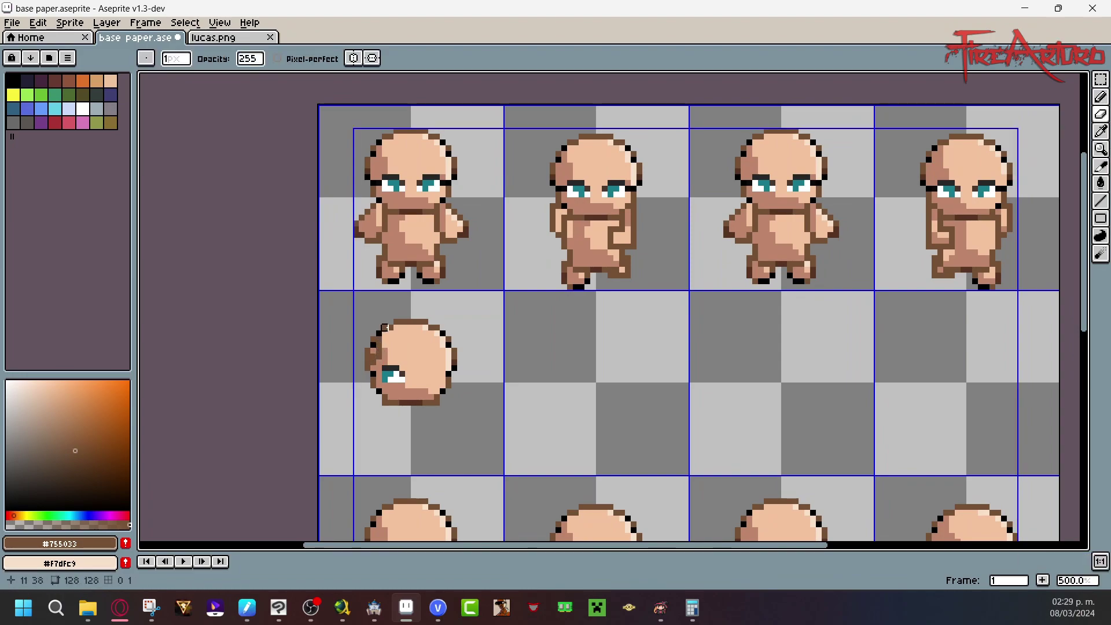
Step: Outline the protruding lower face beside the eye in darker brown #624128 and fill it with shadow tone #be856b
click(79, 460)
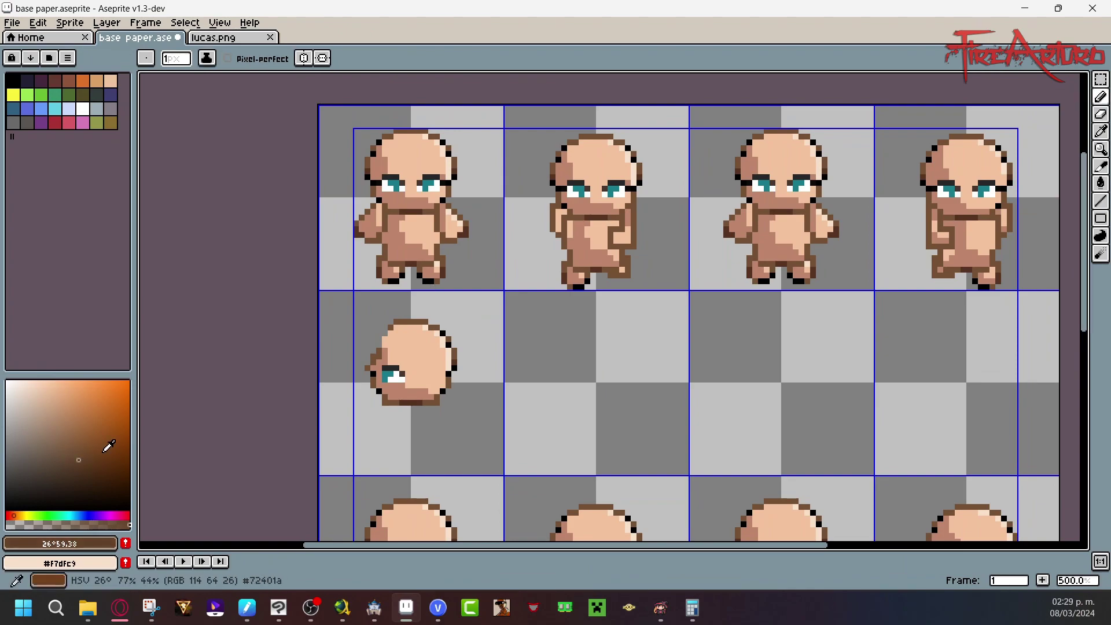
key(ctrl+z)
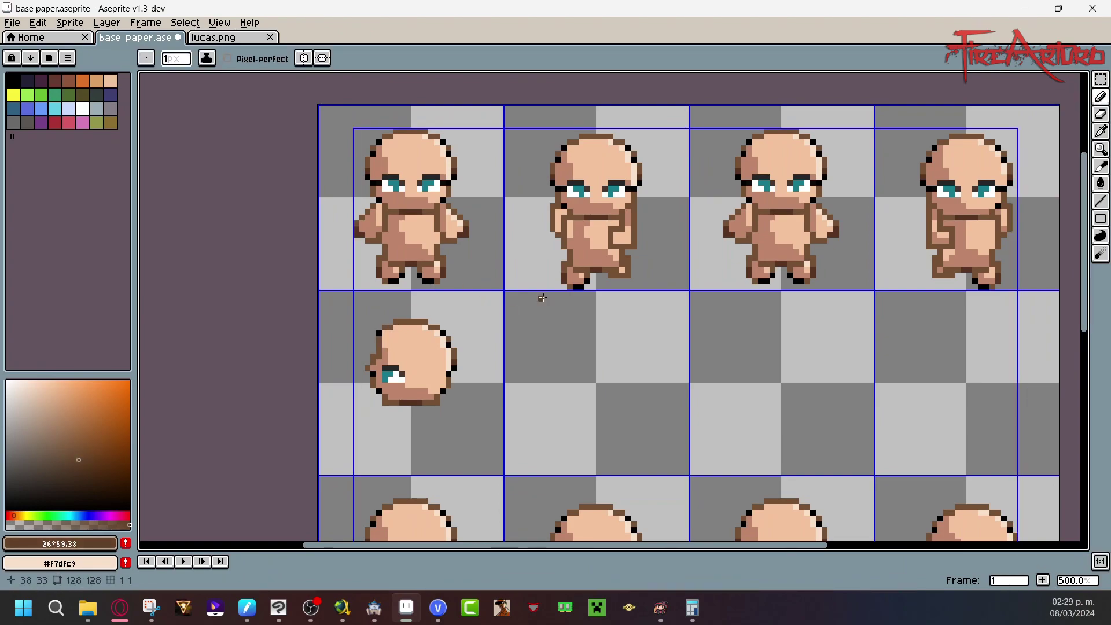
alt+click(373, 373)
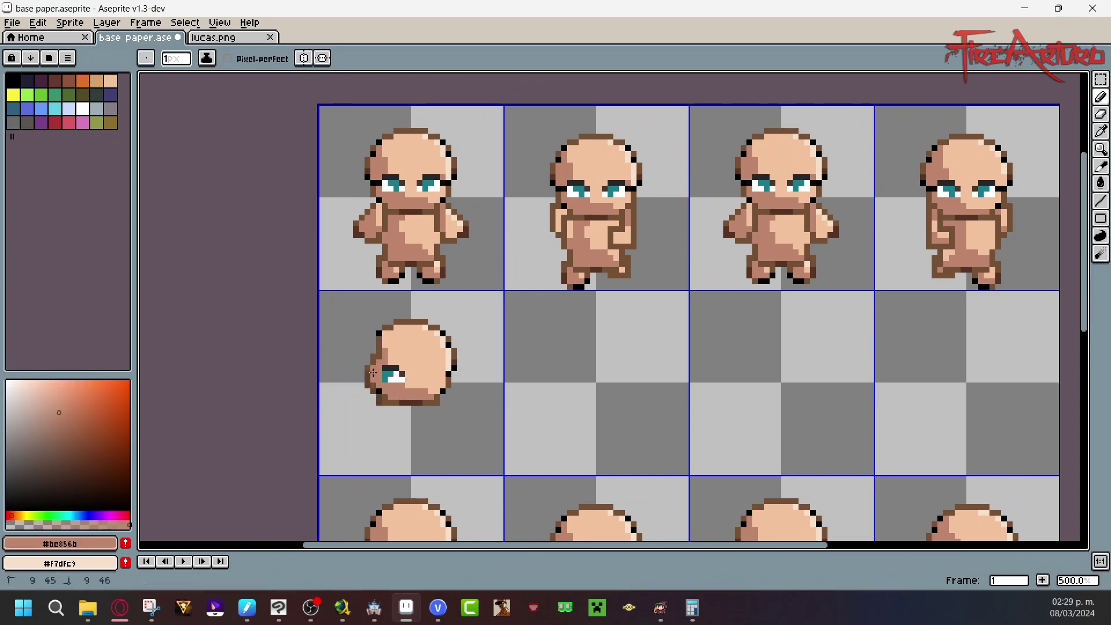
drag(382, 397, 383, 397)
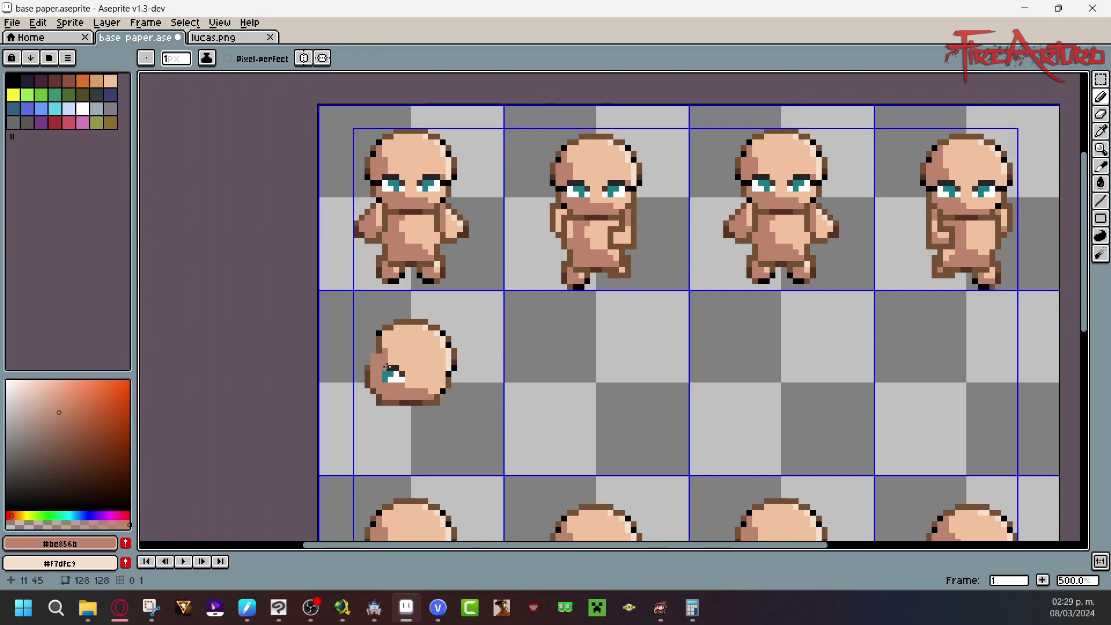
Step: Redraw the outline from the brow up the front of the second-row forehead with the lower face's brown #624128
alt+click(353, 397)
alt+click(367, 382)
click(373, 361)
click(373, 356)
key(ctrl+z)
click(383, 348)
key(ctrl+z)
drag(379, 362, 385, 333)
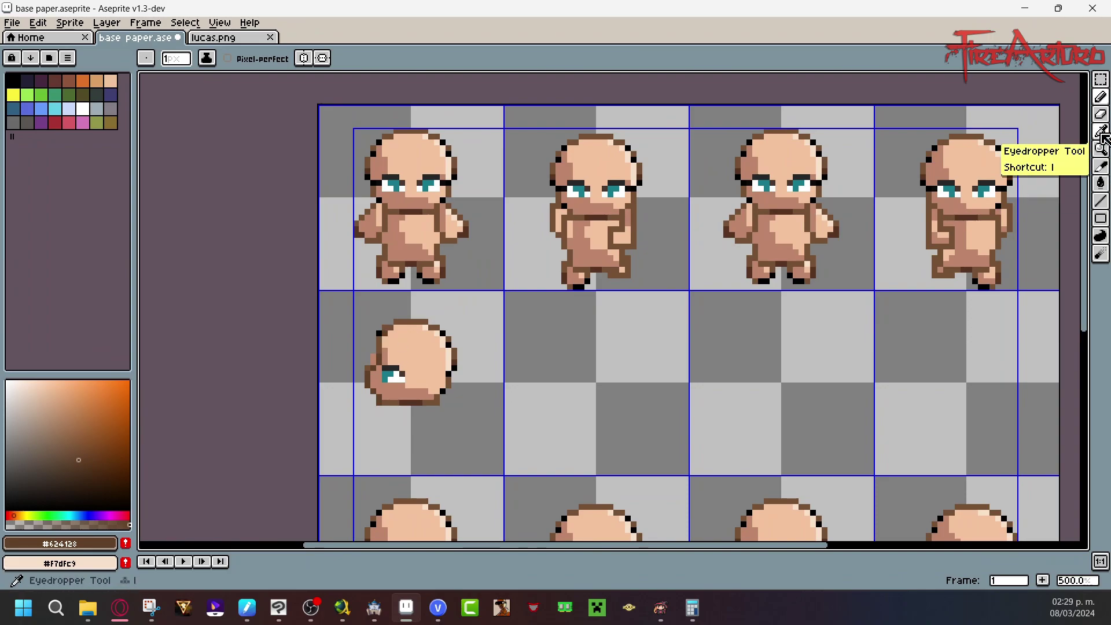
Step: Erase the stray pixel at the upper front corner of the head and touch up the outline at the brow
click(1100, 114)
click(384, 322)
click(1099, 96)
click(374, 361)
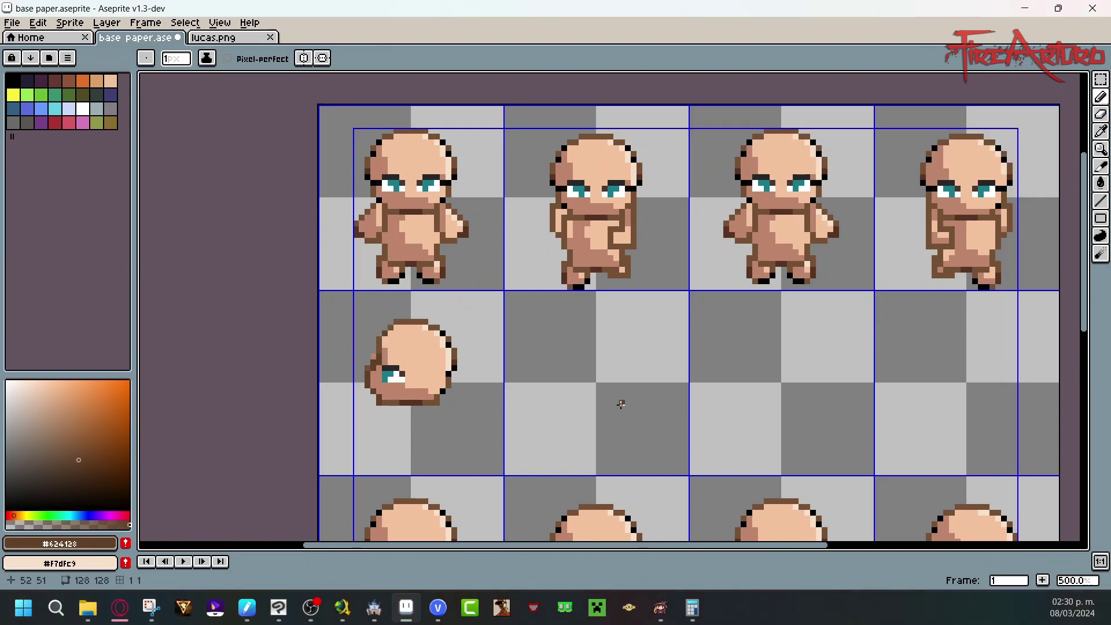
Step: Move the outline above the eye slightly outward in dark brown and fill the gap behind it with shadow tone #be856b
click(1099, 114)
click(1100, 131)
click(422, 384)
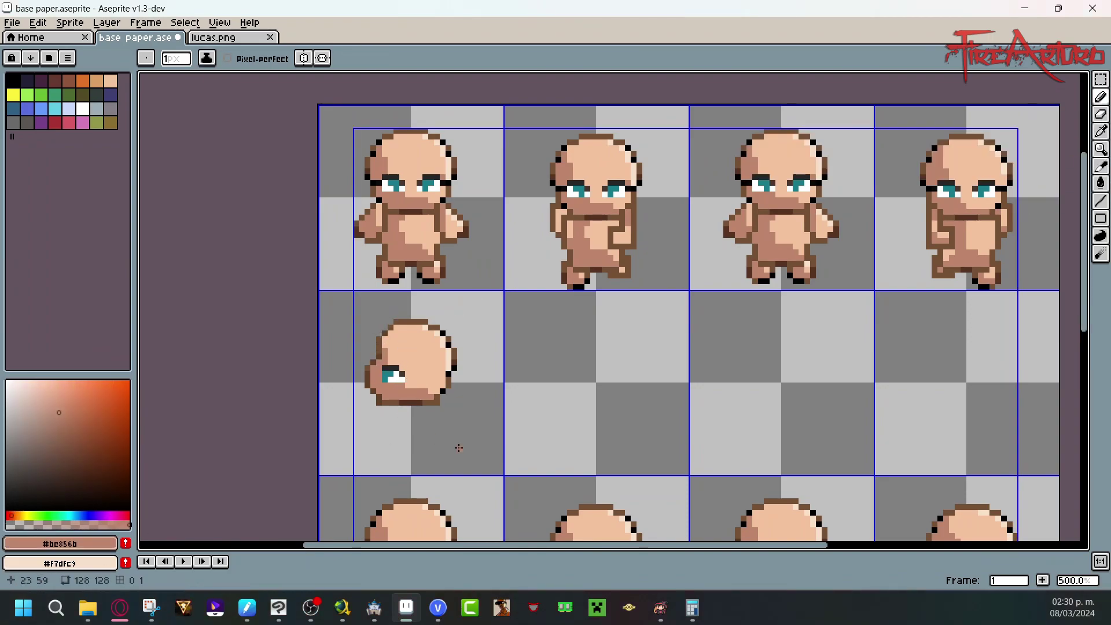
click(379, 409)
key(ctrl+z)
alt+click(363, 379)
alt+click(369, 371)
drag(373, 356, 374, 350)
click(380, 362)
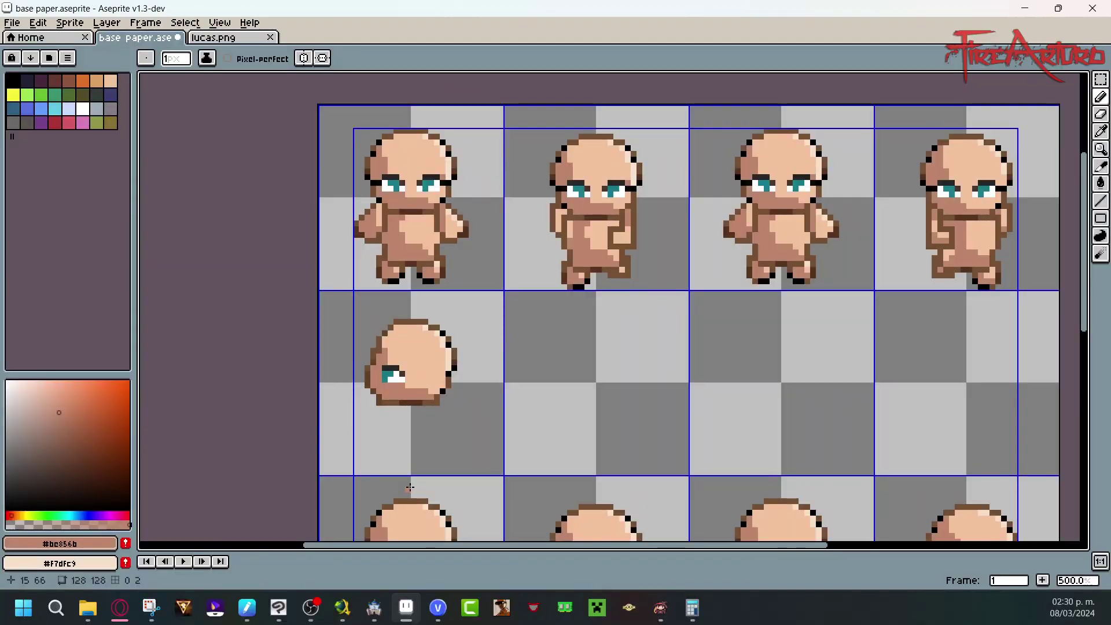
Step: Extend the upper eyelash of the second-row eye toward the front of the face with #272726
mouse_move(114, 536)
mouse_down()
mouse_move(391, 377)
mouse_move(386, 368)
mouse_up()
click(379, 368)
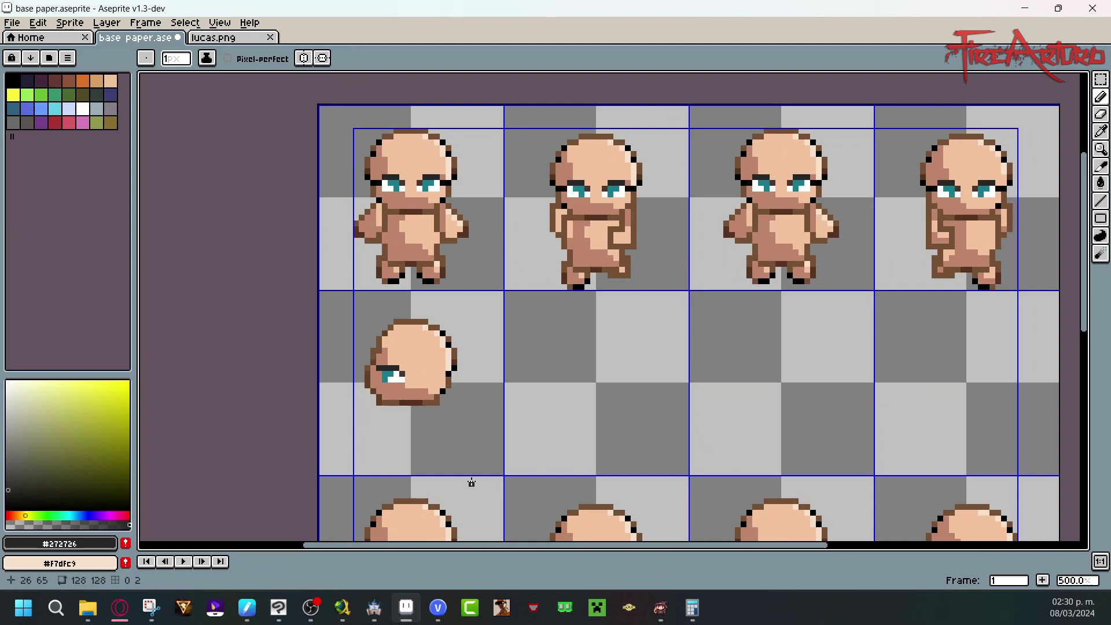
drag(113, 540, 466, 231)
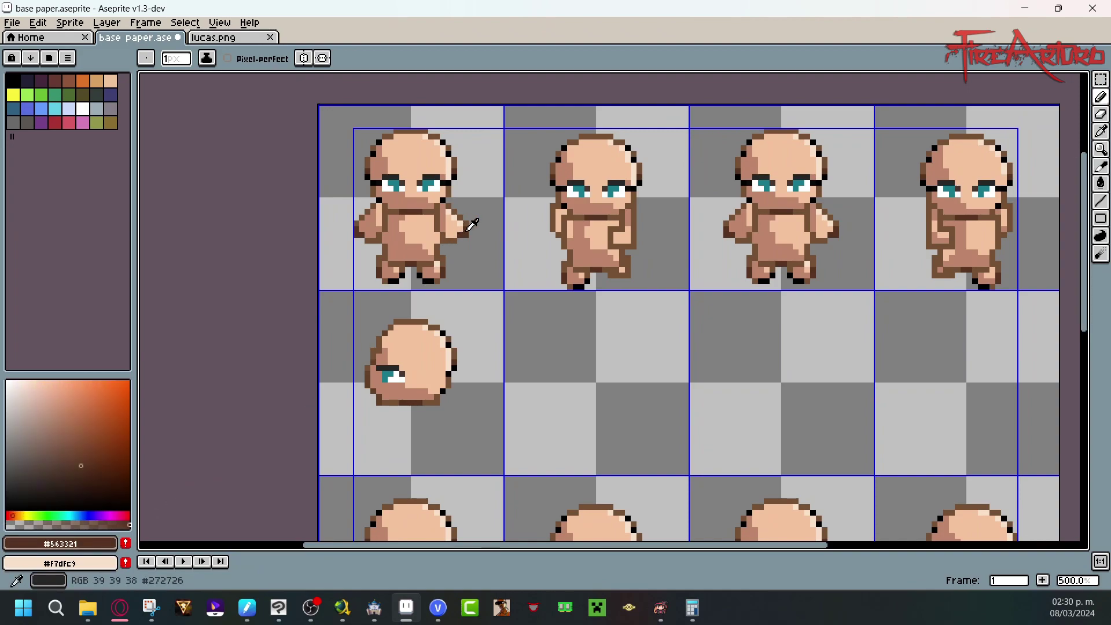
click(391, 408)
drag(431, 461, 431, 462)
key(ctrl+z)
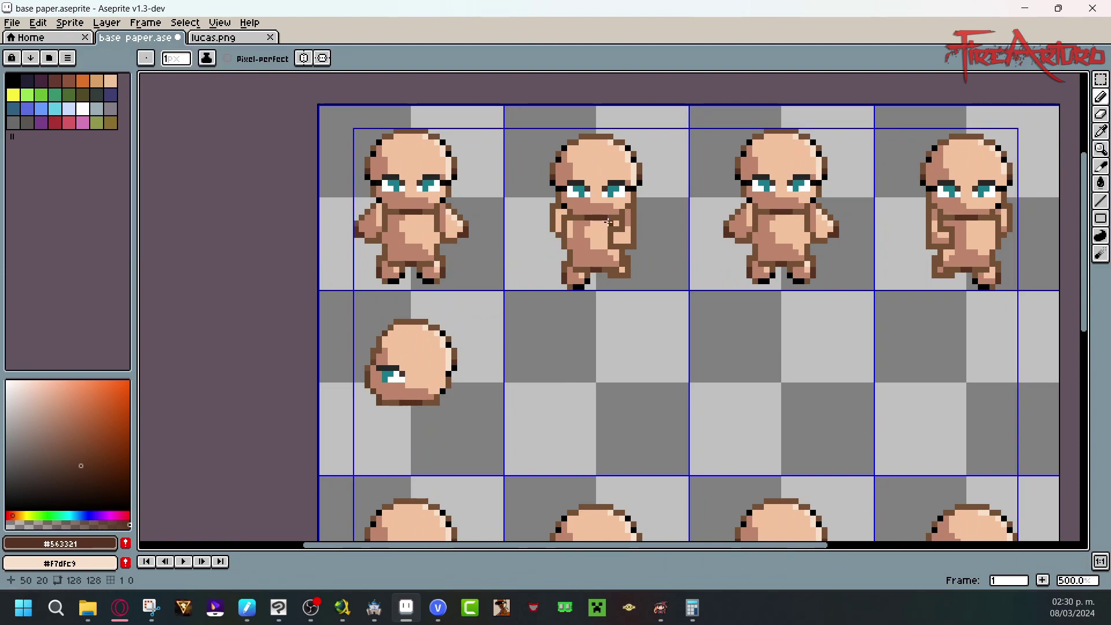
Step: Copy the right arm and leg area of the first front-facing sprite to beside the side-view head as a reference
key(w)
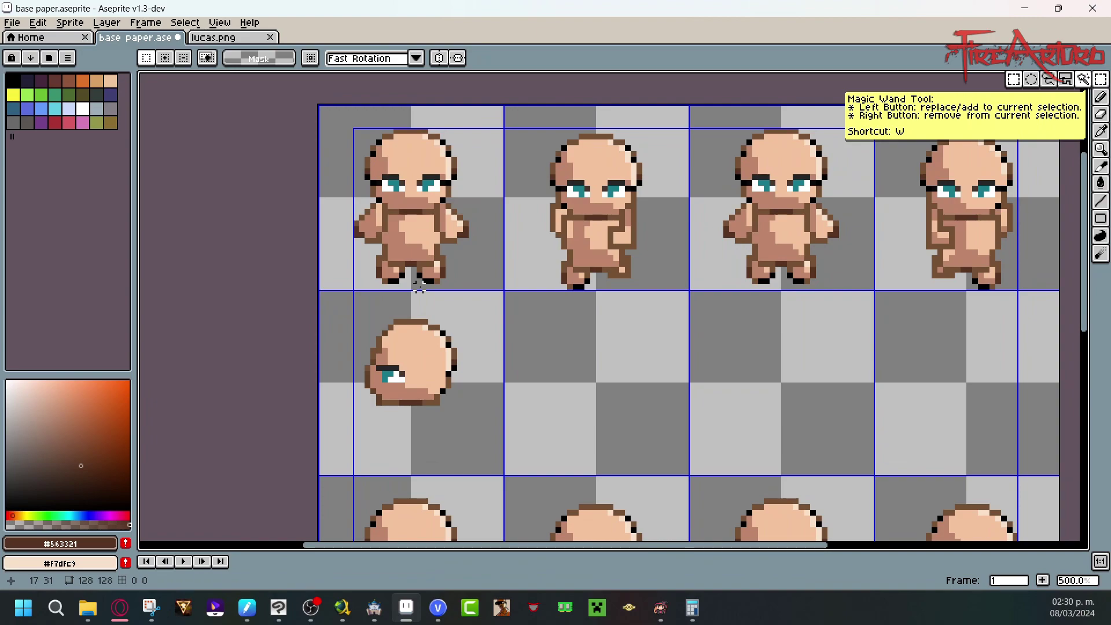
drag(483, 197, 426, 292)
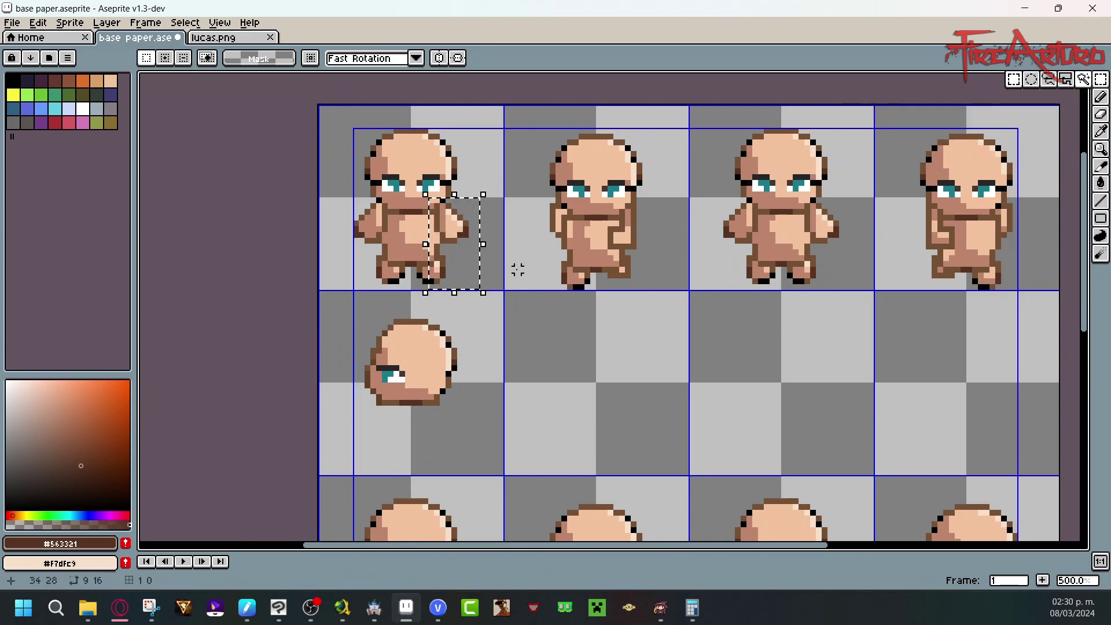
key(ctrl+t)
drag(461, 265, 484, 452)
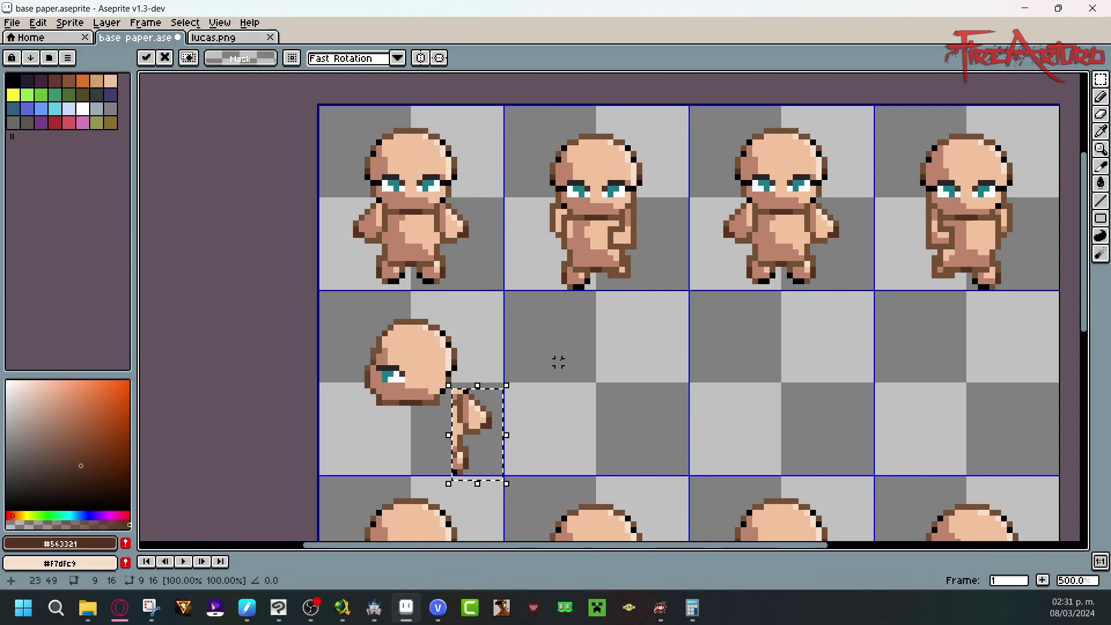
click(575, 374)
drag(472, 432, 367, 433)
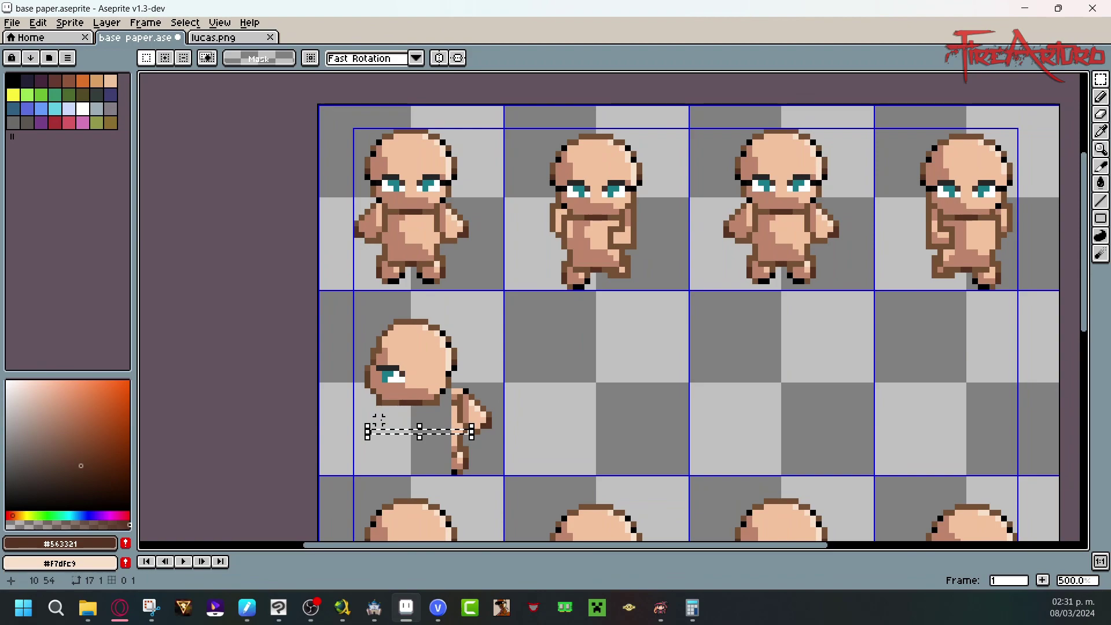
Step: Draw the dark brown outline of a side-view torso, arm and legs under the side-view head with the pencil
click(1097, 98)
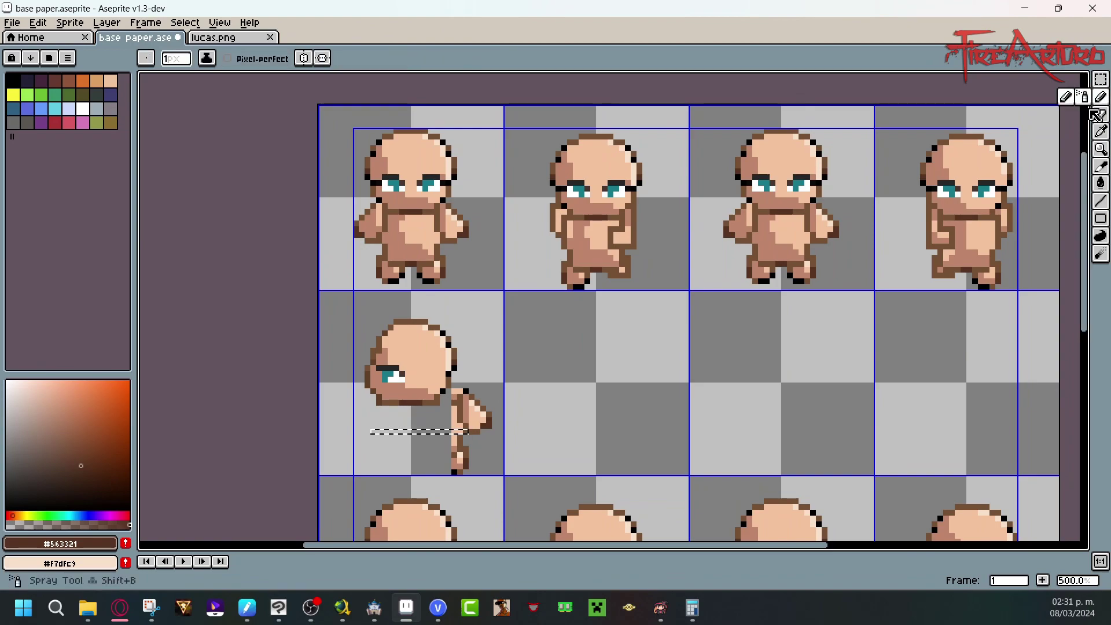
key(ctrl+d)
mouse_move(402, 428)
mouse_down()
mouse_move(409, 469)
mouse_move(418, 467)
mouse_move(390, 471)
mouse_up()
mouse_move(408, 472)
mouse_down()
mouse_move(420, 462)
mouse_move(408, 454)
mouse_up()
click(402, 471)
mouse_move(396, 404)
mouse_down()
mouse_move(385, 419)
mouse_move(390, 460)
mouse_up()
mouse_move(425, 461)
mouse_down()
mouse_move(437, 438)
mouse_move(431, 396)
mouse_move(387, 435)
mouse_move(396, 455)
mouse_up()
Step: Undo the last strokes and touch up the side-view body's leg line, sampling dark brown #563321 and skin tone #f3c29e
key(ctrl+z)
key(ctrl+z)
mouse_move(425, 460)
mouse_down()
mouse_move(441, 389)
mouse_move(424, 455)
mouse_move(432, 395)
mouse_move(387, 409)
mouse_move(506, 479)
mouse_move(391, 418)
mouse_move(401, 438)
mouse_move(420, 442)
mouse_move(431, 410)
mouse_move(436, 443)
mouse_move(406, 409)
mouse_move(413, 433)
mouse_move(451, 353)
mouse_move(397, 421)
mouse_move(413, 465)
mouse_up()
key(ctrl+z)
alt+click(454, 419)
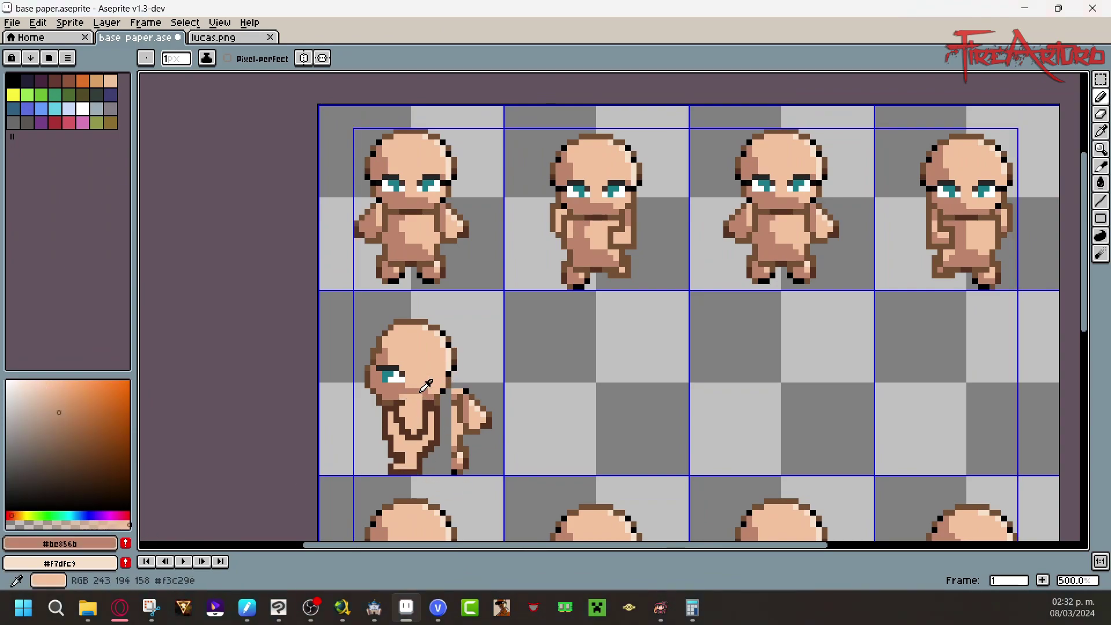
alt+click(410, 403)
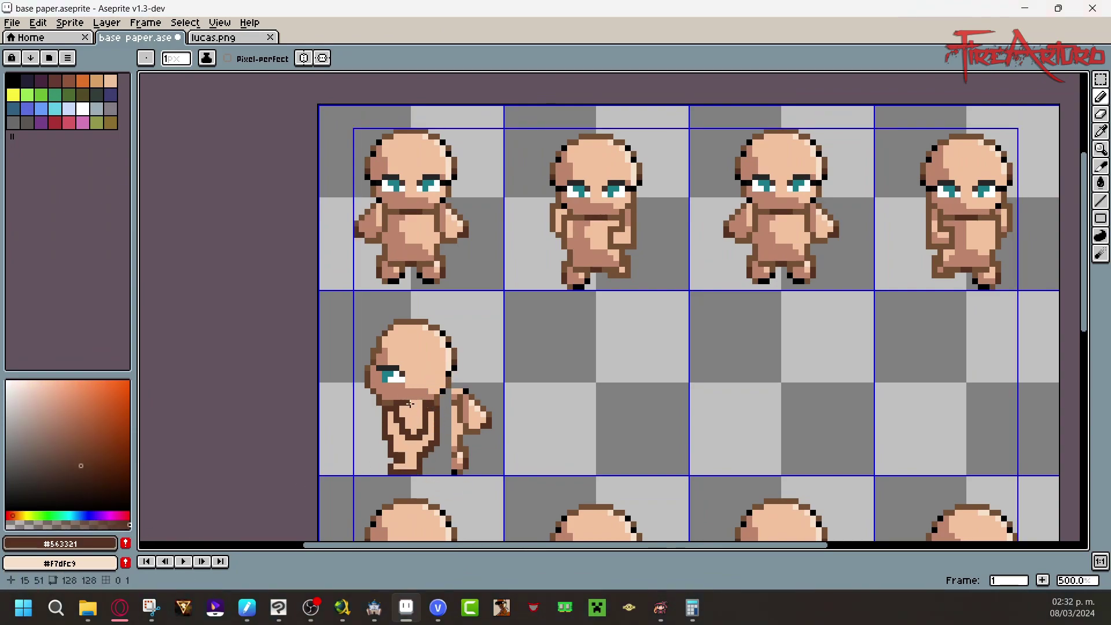
alt+click(410, 461)
Step: Delete the copied arm and leg reference beside the side-view body and save the file
key(m)
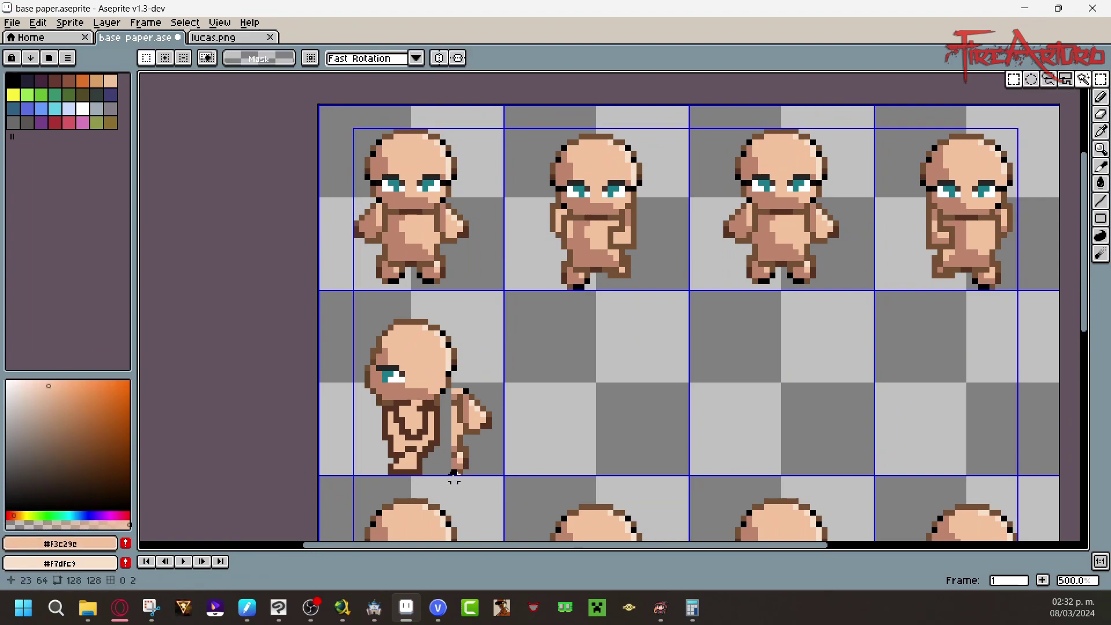
drag(453, 480, 498, 386)
key(Delete)
key(ctrl+s)
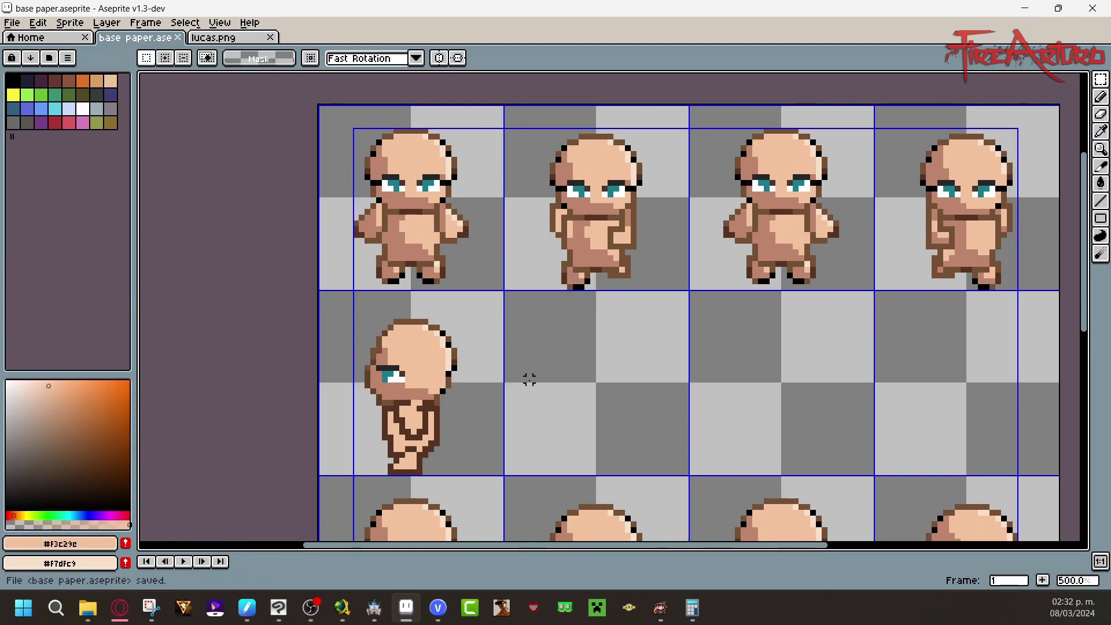
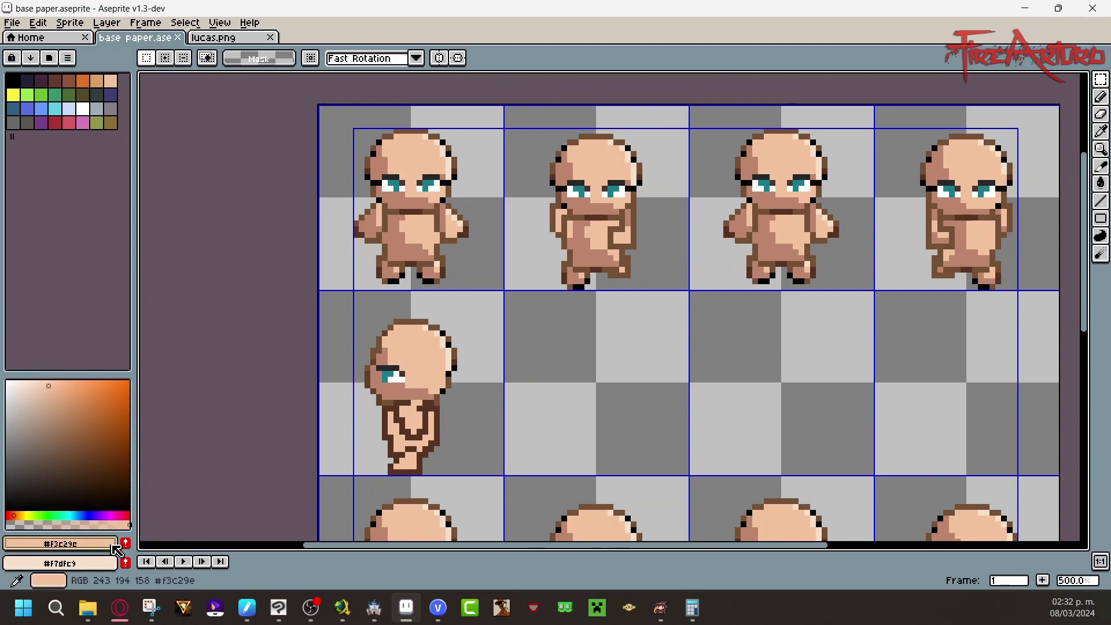
Step: Shade the side-view body's torso, arm and legs with a darker skin tone and set the foreground colour to #755033
drag(60, 543, 391, 388)
drag(59, 563, 453, 155)
click(1099, 97)
mouse_move(413, 431)
mouse_down()
mouse_move(436, 387)
mouse_move(396, 426)
mouse_move(401, 448)
mouse_up()
click(397, 464)
key(ctrl+z)
click(404, 457)
click(75, 451)
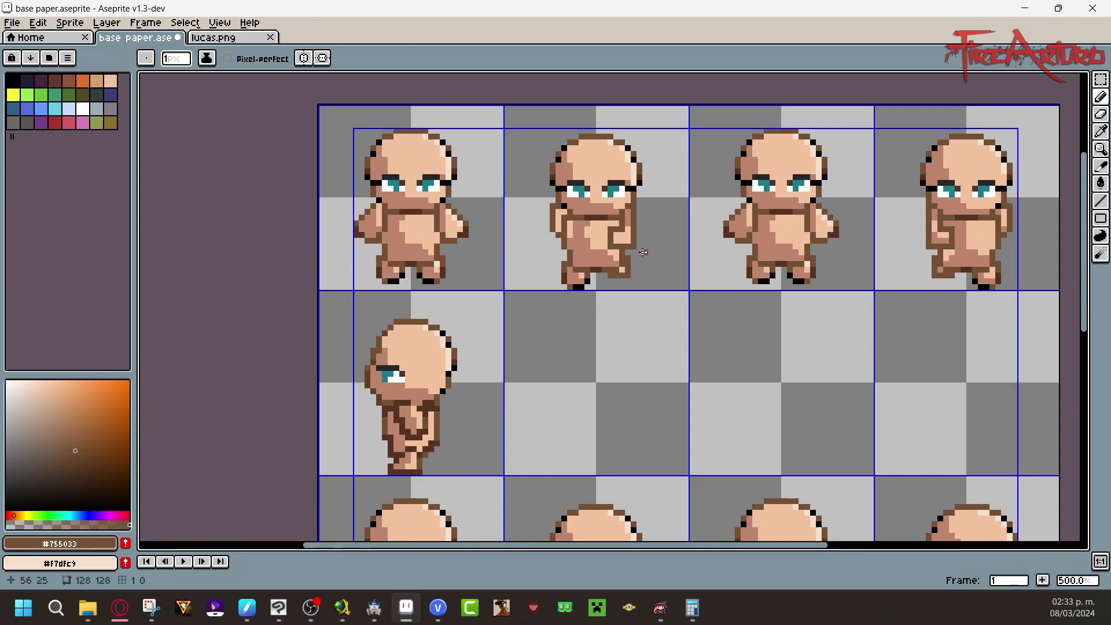
Step: Copy the finished side-view sprite's 32 × 32 cell into the third cell of the second row
click(1100, 79)
drag(355, 471, 493, 306)
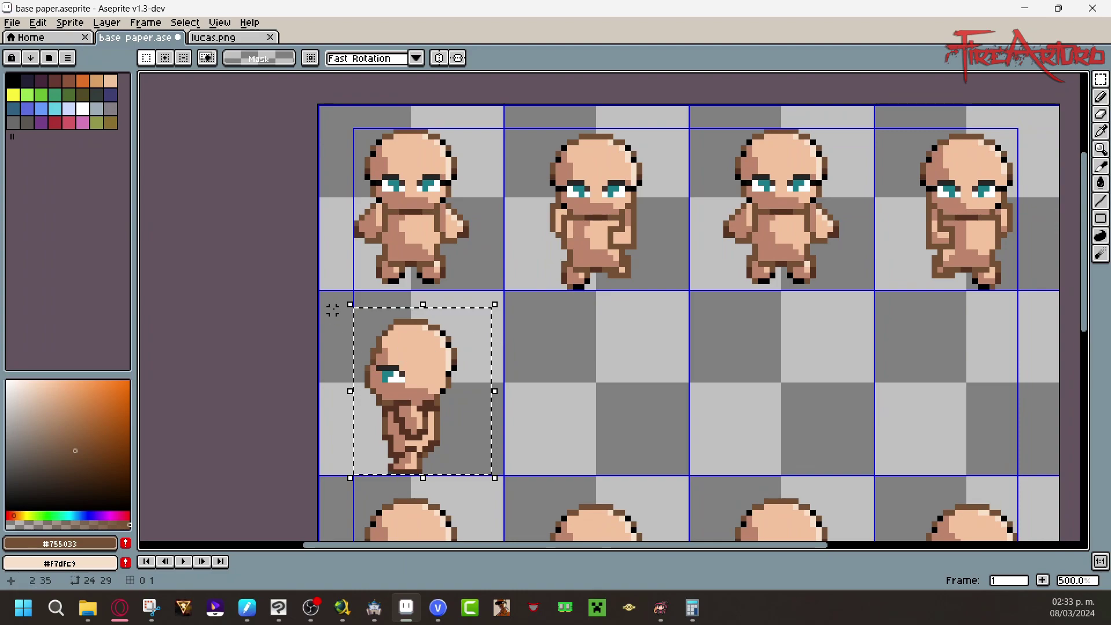
drag(320, 291, 503, 475)
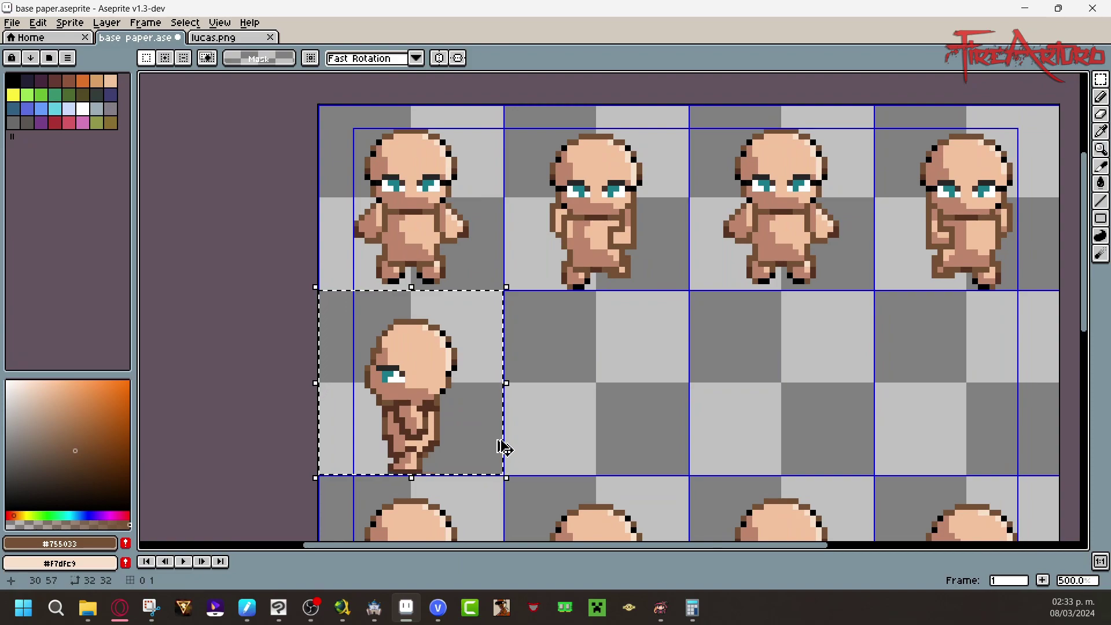
drag(432, 402, 789, 356)
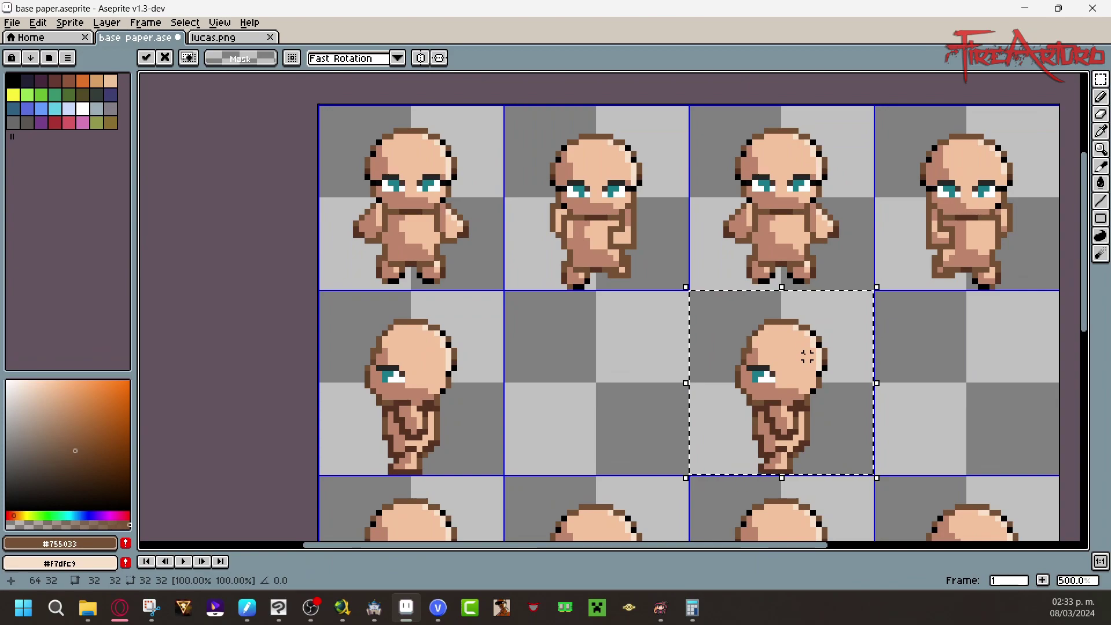
click(914, 340)
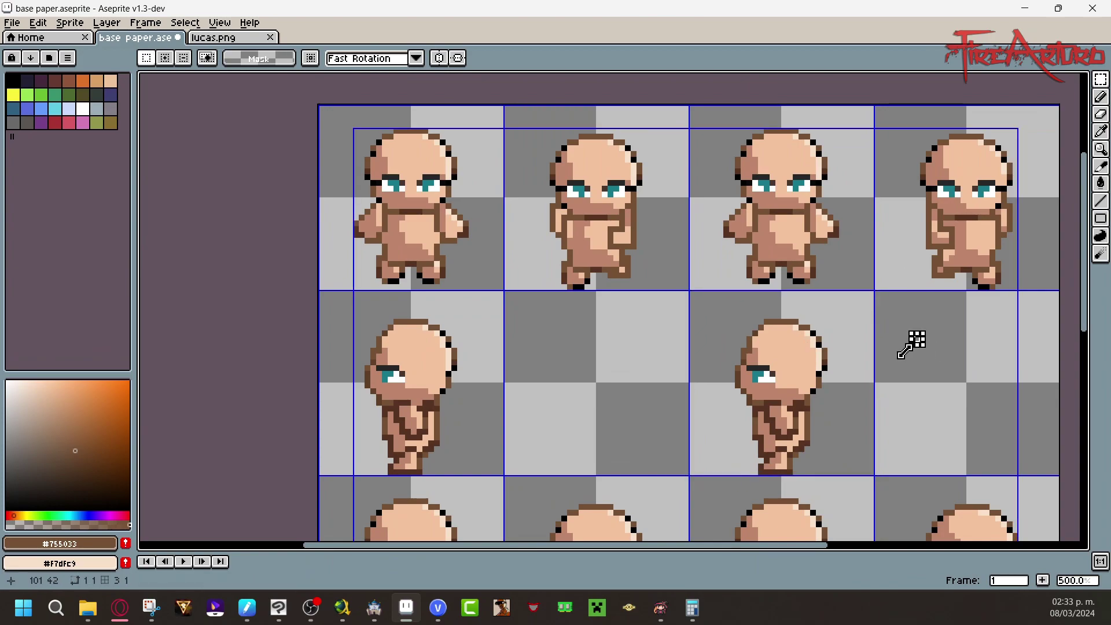
Step: Copy the third cell's side-view sprite into the second cell of the same row
drag(872, 292, 696, 466)
click(900, 292)
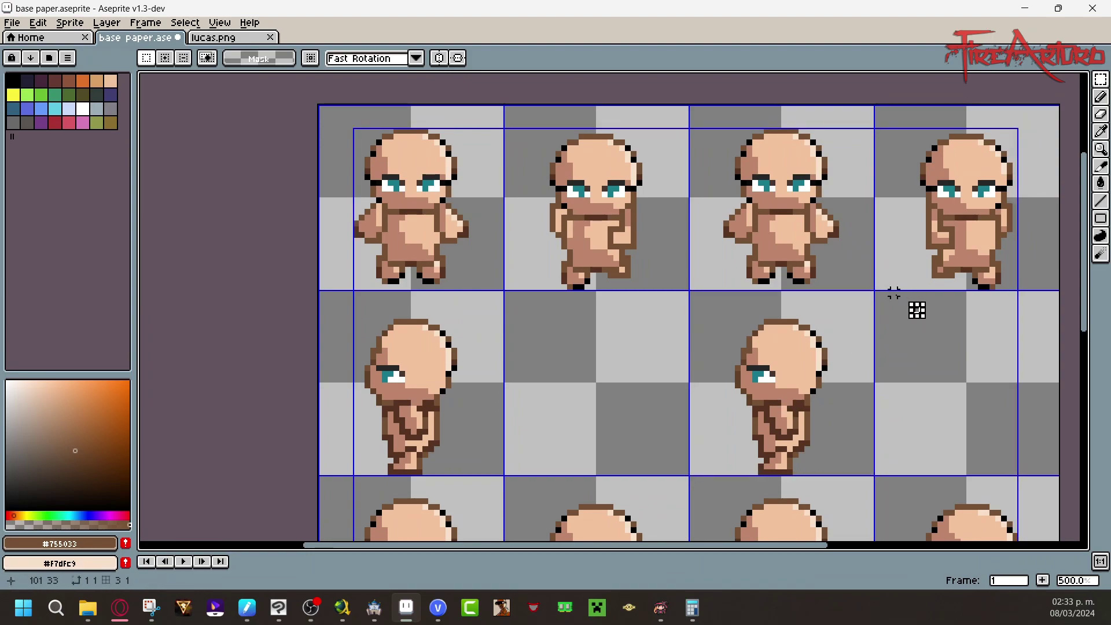
drag(872, 292, 689, 475)
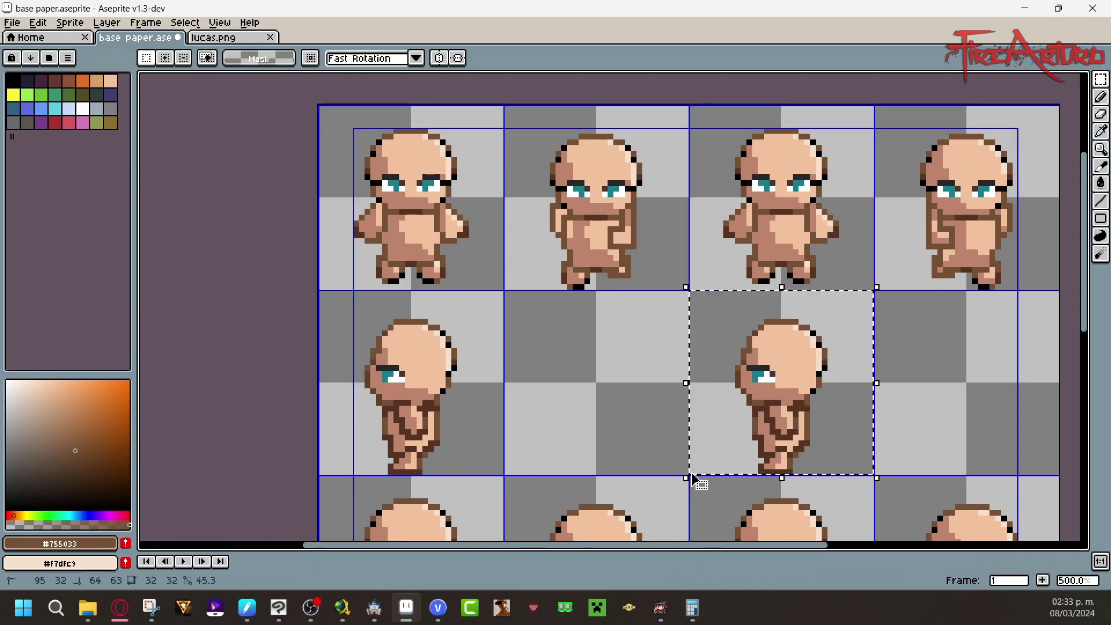
drag(826, 402, 647, 404)
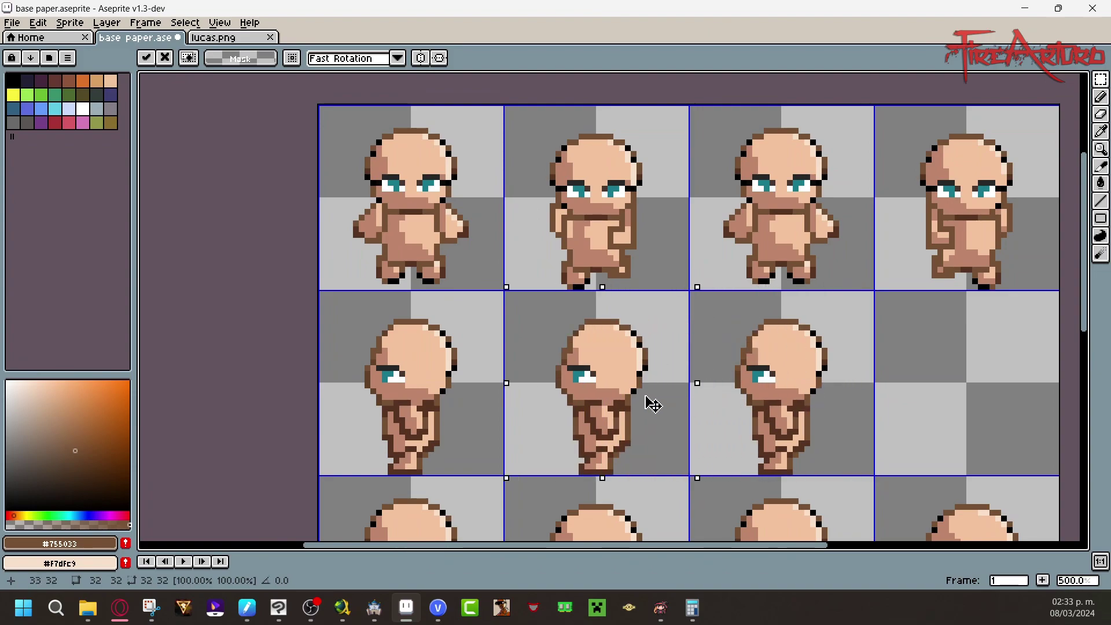
click(727, 380)
Step: Lasso the legs of the second side-view sprite and rotate them by about -24.8 degrees
mouse_move(1101, 79)
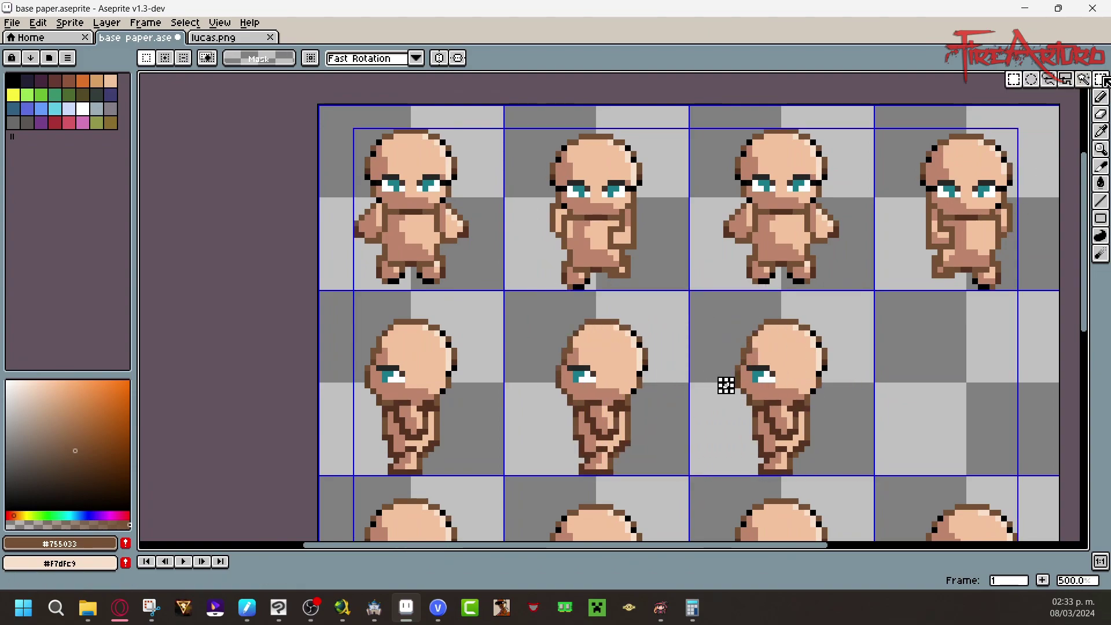
click(1048, 81)
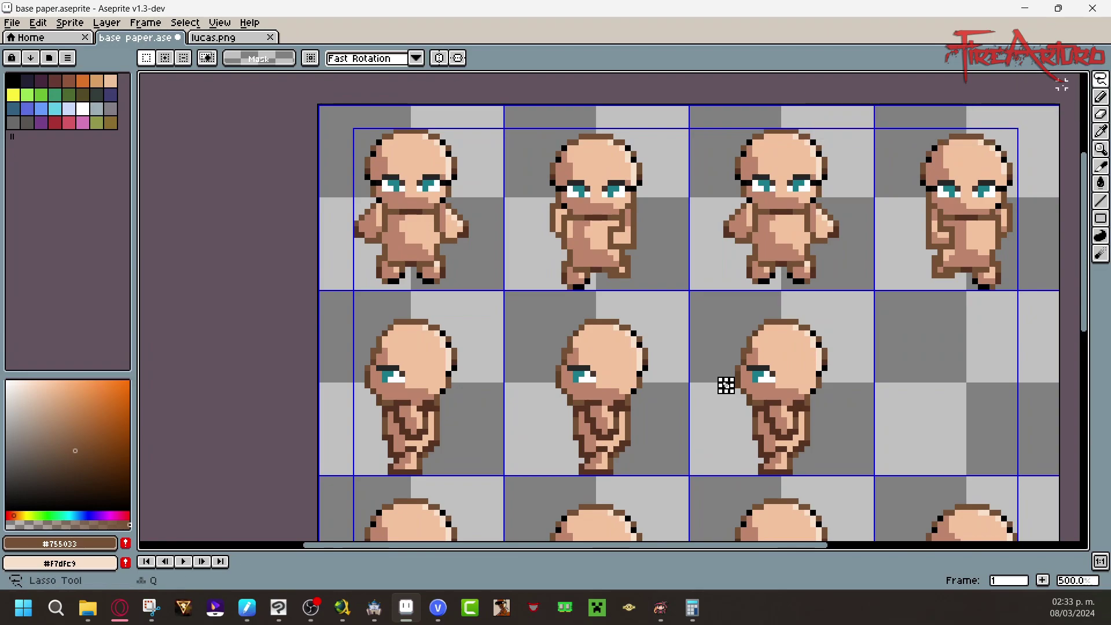
drag(615, 460, 601, 441)
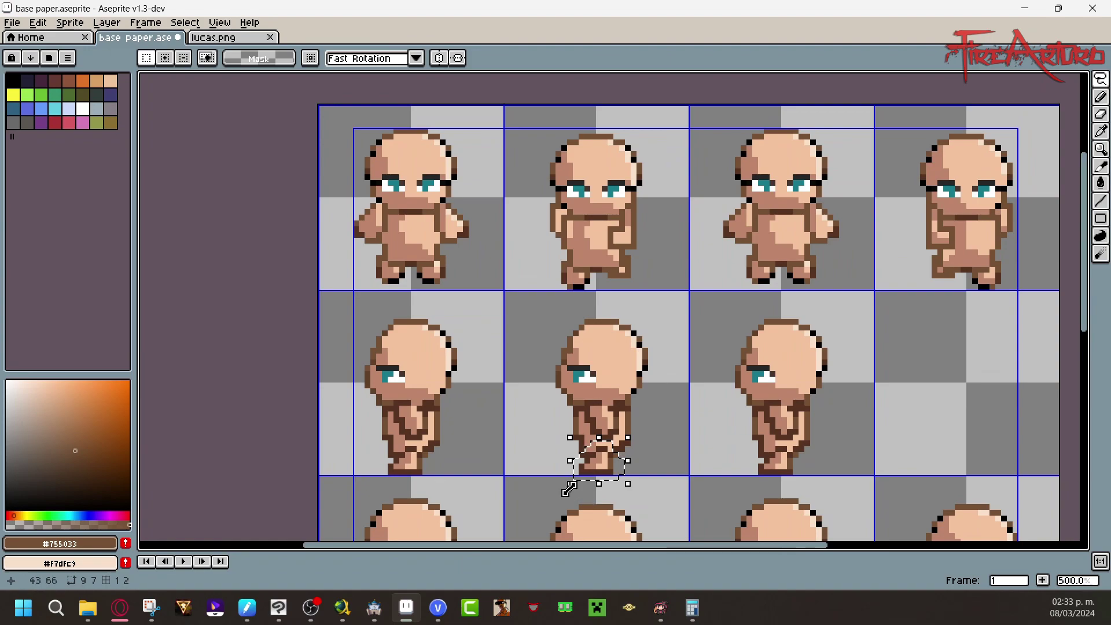
mouse_move(568, 489)
mouse_down()
mouse_move(570, 500)
mouse_move(552, 478)
mouse_up()
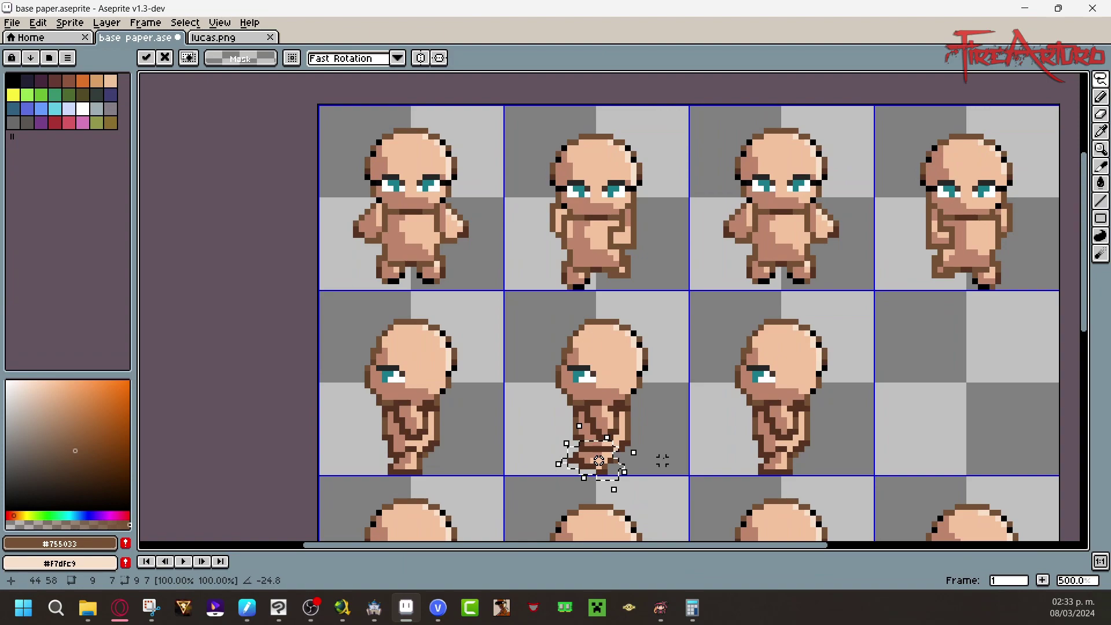
click(654, 454)
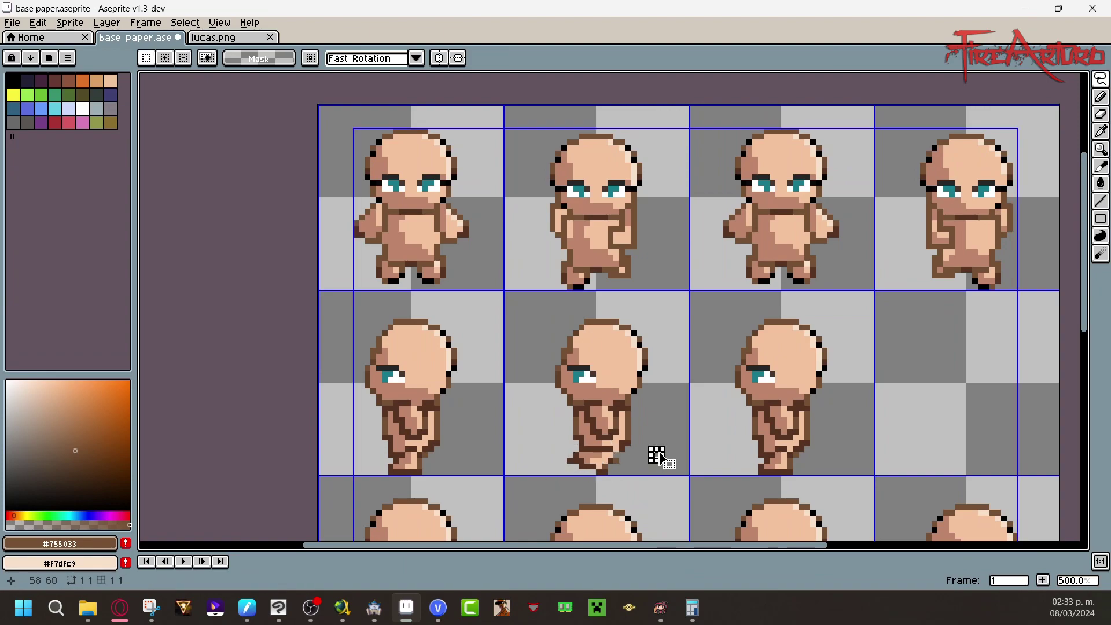
Step: Move the whole second side-view sprite down one pixel and tidy the stray pixels around its feet
mouse_move(665, 302)
mouse_down()
mouse_move(557, 396)
mouse_move(671, 301)
mouse_move(529, 398)
mouse_move(579, 488)
mouse_move(674, 405)
mouse_move(682, 379)
mouse_up()
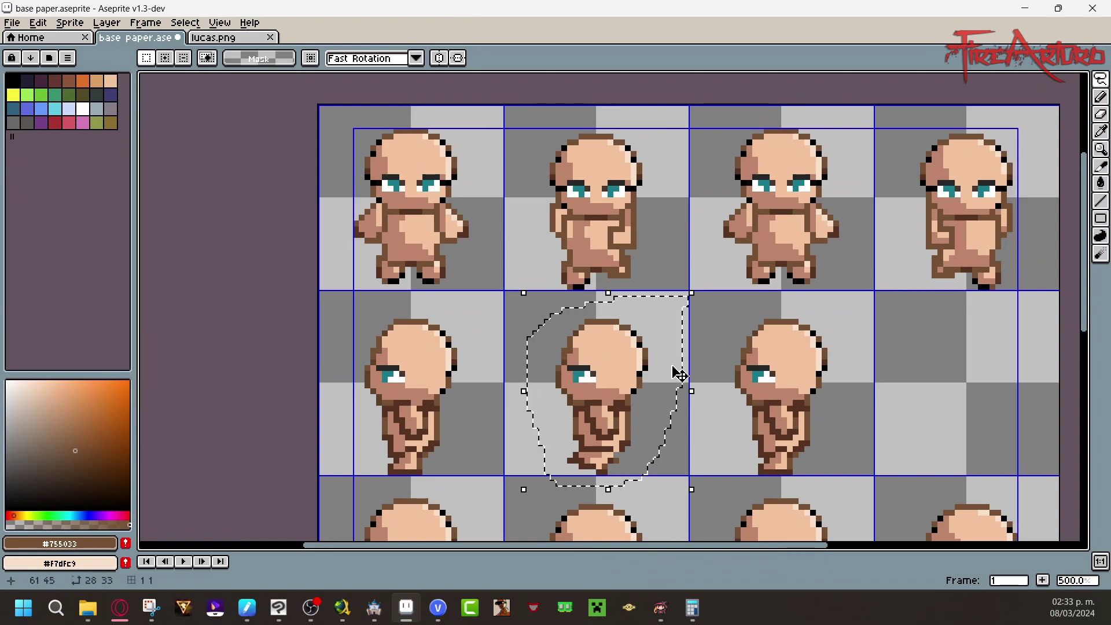
drag(626, 400, 623, 405)
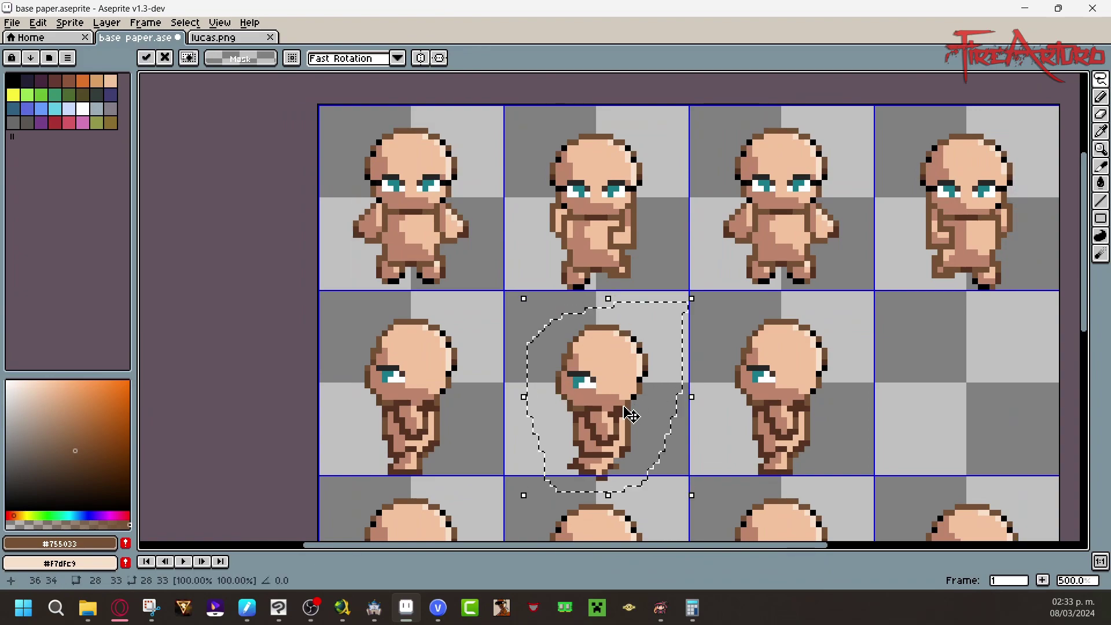
click(685, 425)
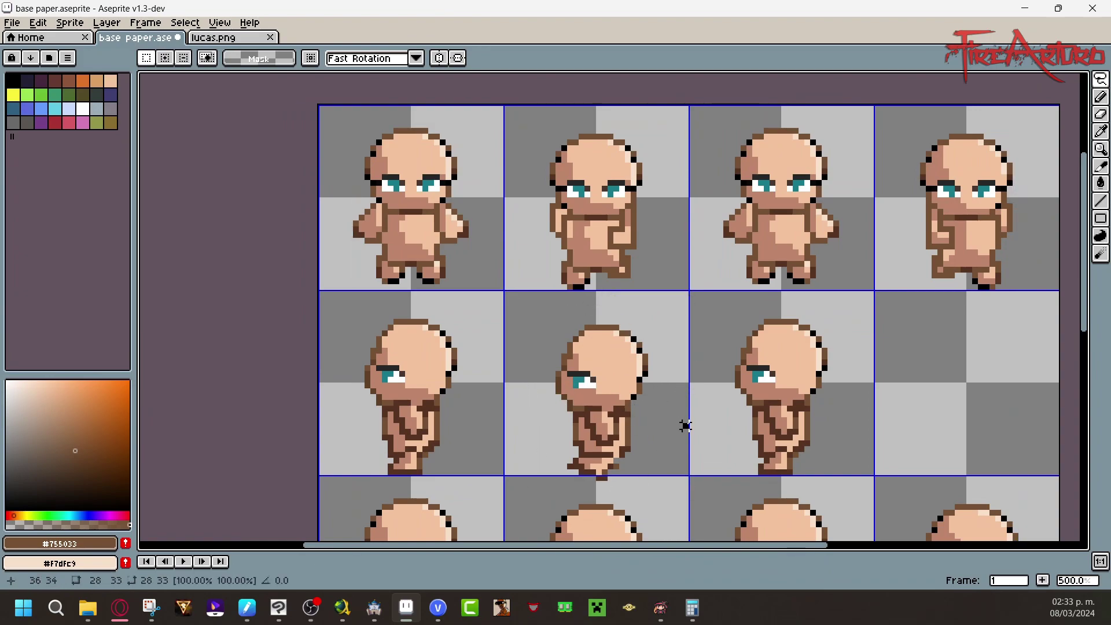
click(604, 478)
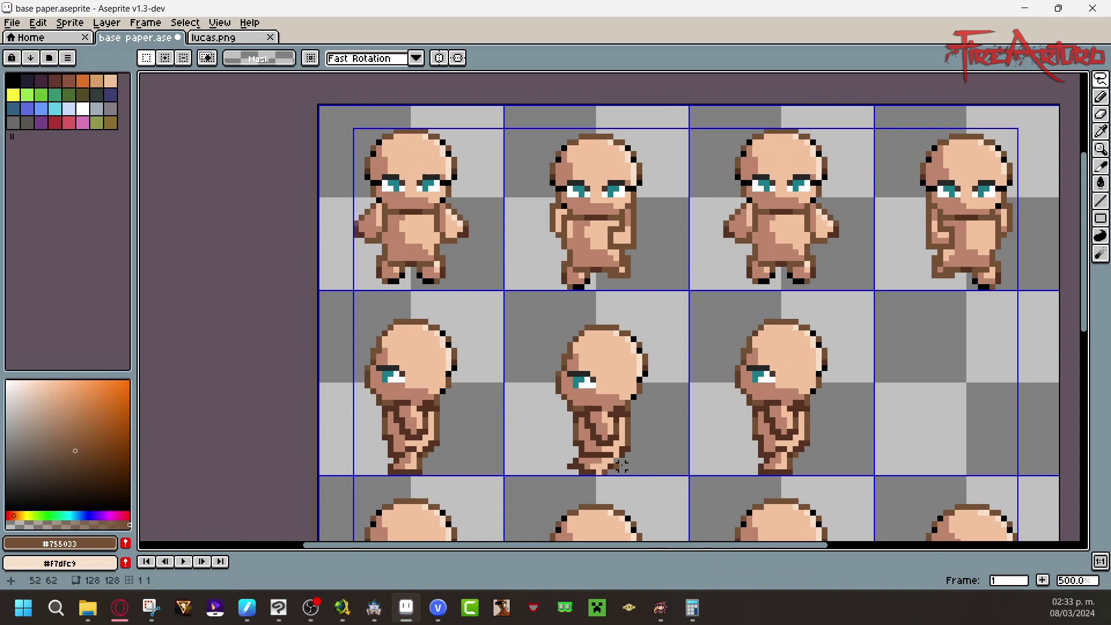
drag(615, 466, 617, 457)
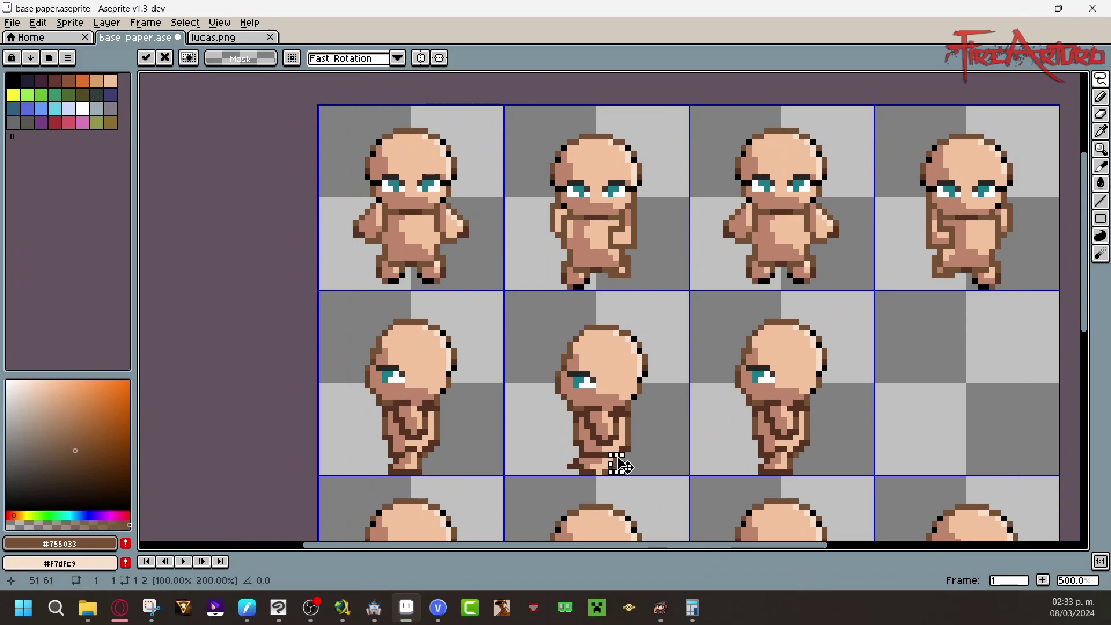
click(657, 460)
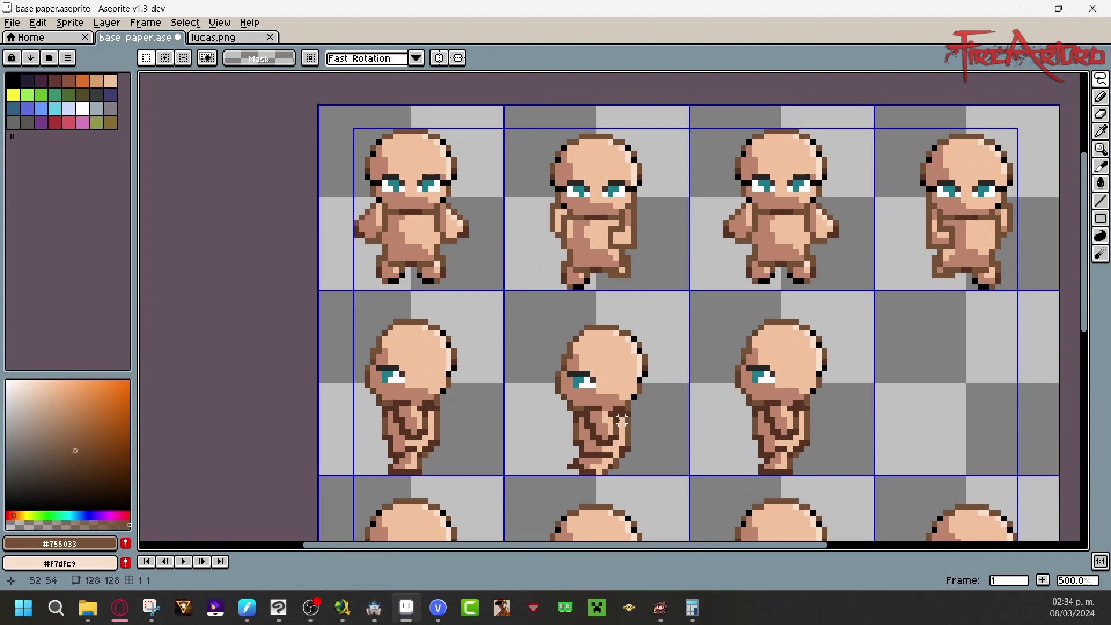
Step: Lasso the arm of the second side-view sprite, rotate it by about 11.7 degrees and shift it slightly towards the back
drag(615, 420, 600, 409)
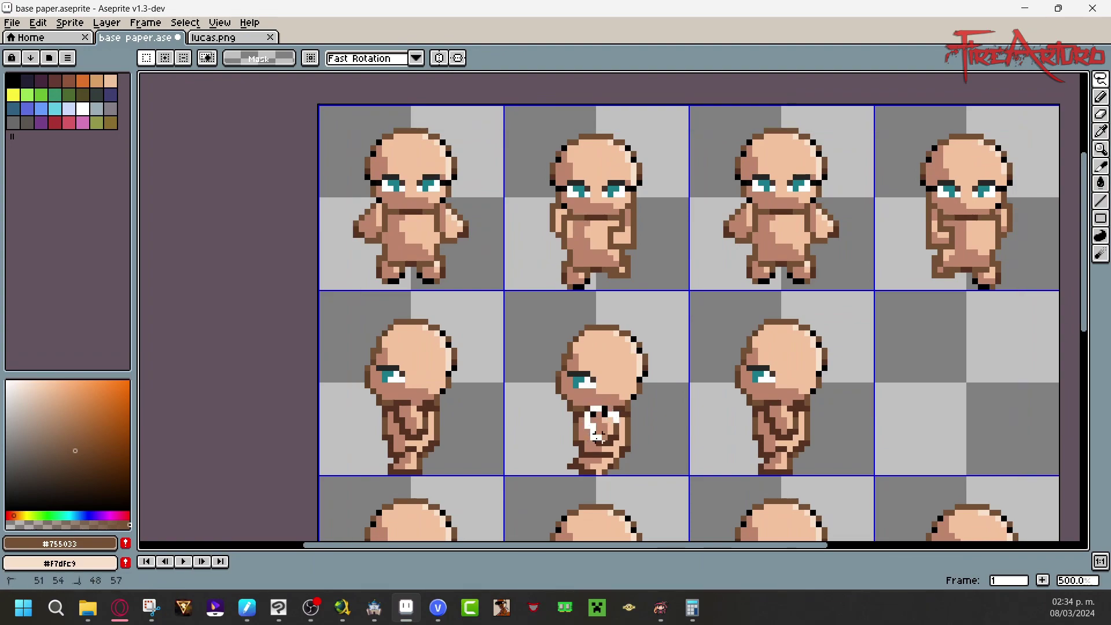
drag(615, 430, 637, 458)
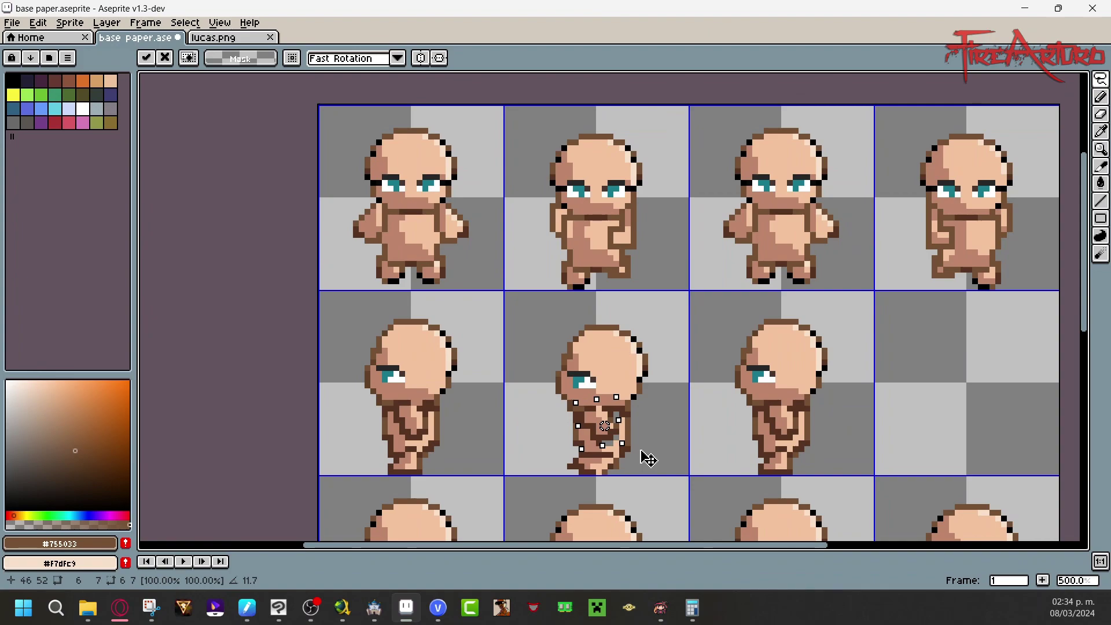
drag(603, 421, 613, 426)
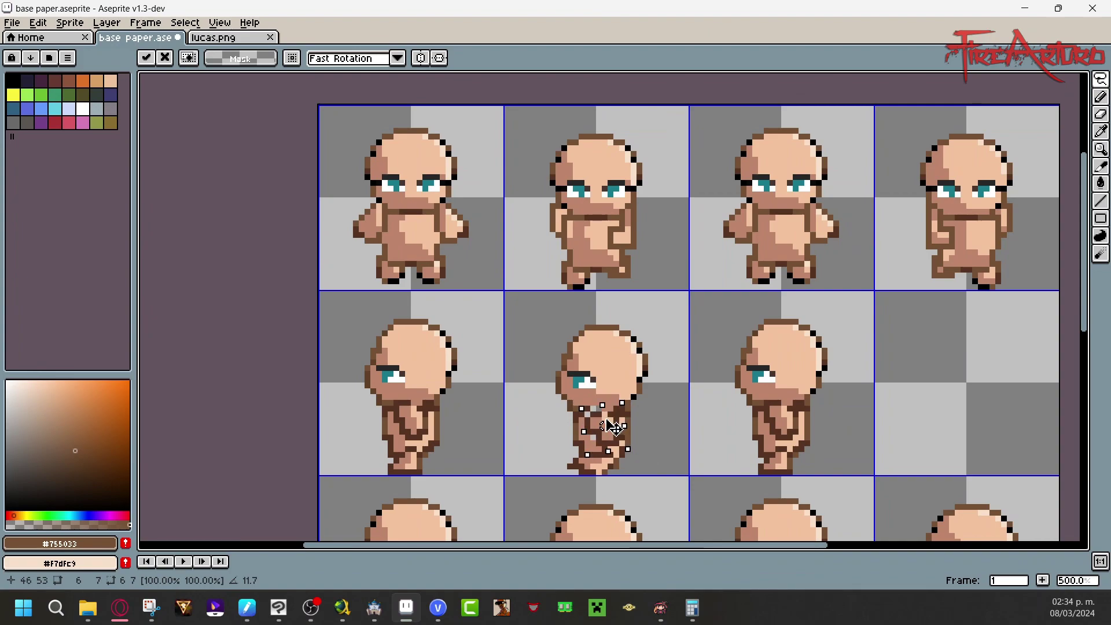
click(671, 437)
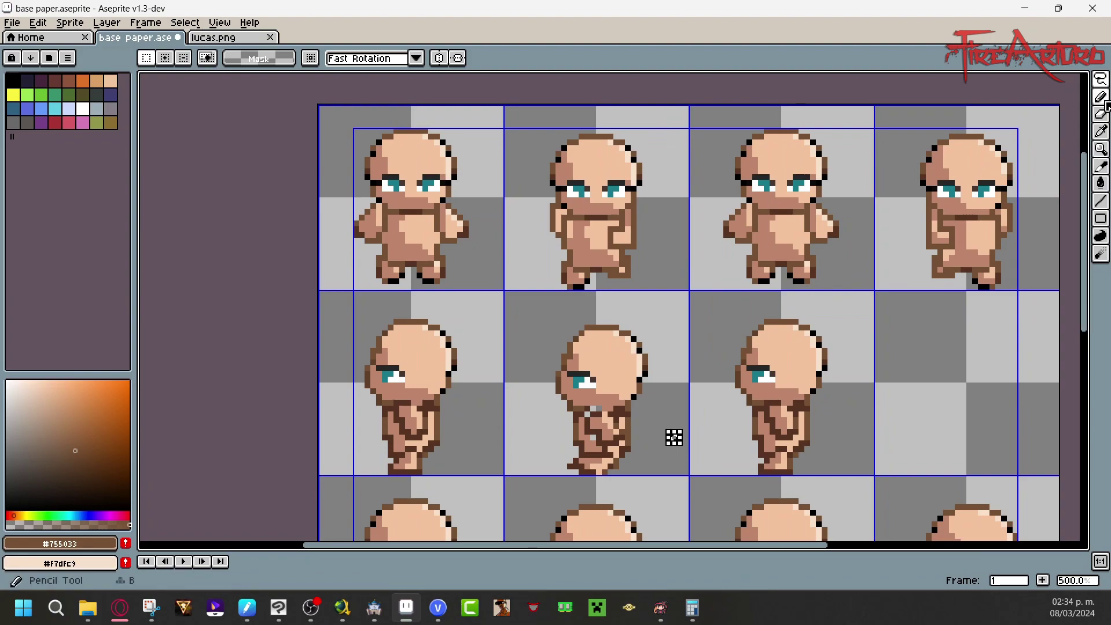
Step: Outline a back foot behind the second side-view sprite's legs with the pencil in brown #755033
key(b)
click(109, 542)
click(109, 543)
click(109, 543)
click(627, 454)
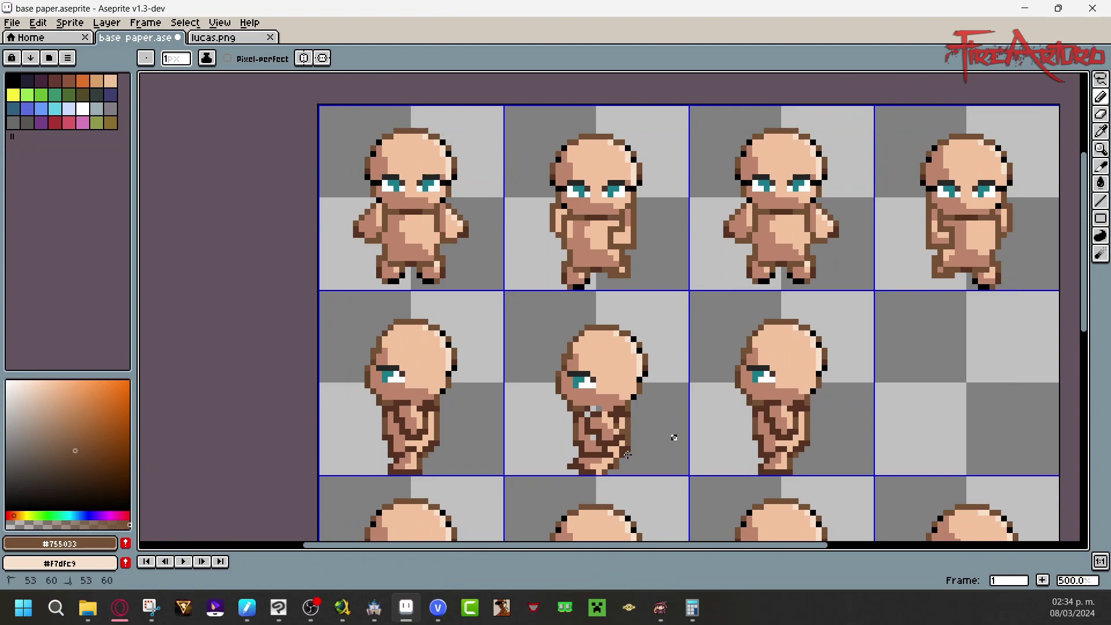
click(634, 462)
drag(626, 471, 617, 471)
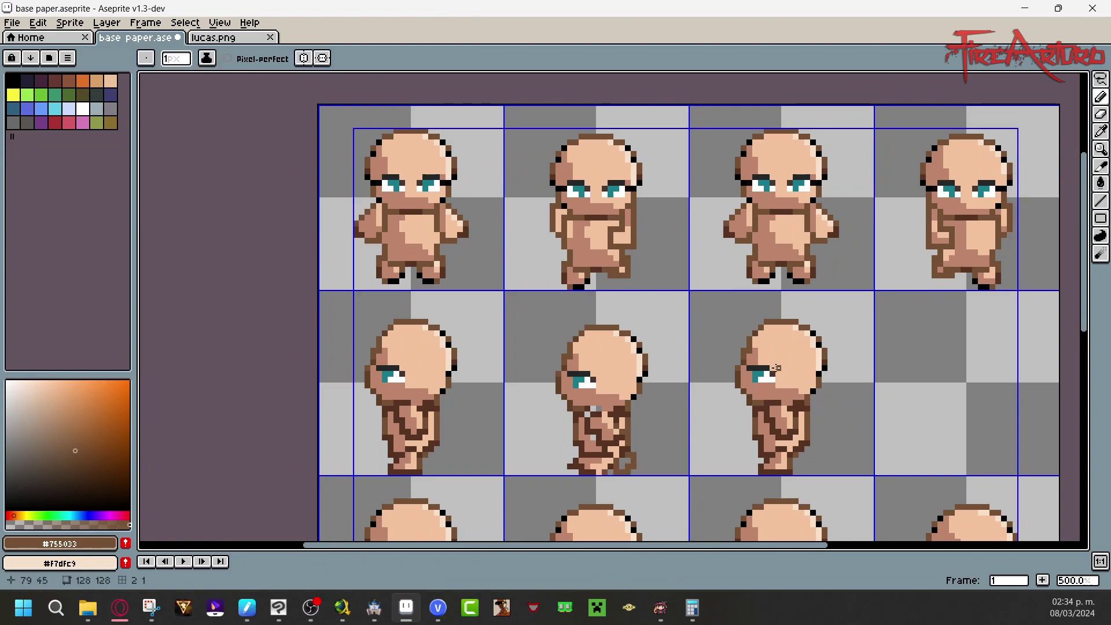
Step: Save the sprite sheet and fill the gaps in the second side-view sprite's torso and back foot with skin tone #f3c29e
key(ctrl+s)
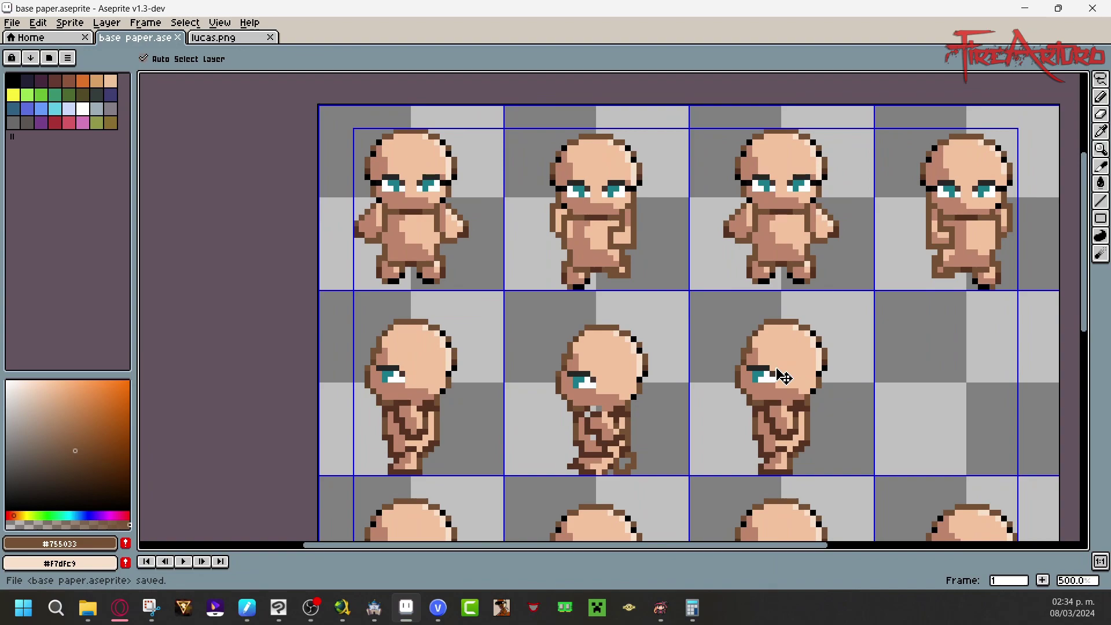
drag(104, 539, 611, 384)
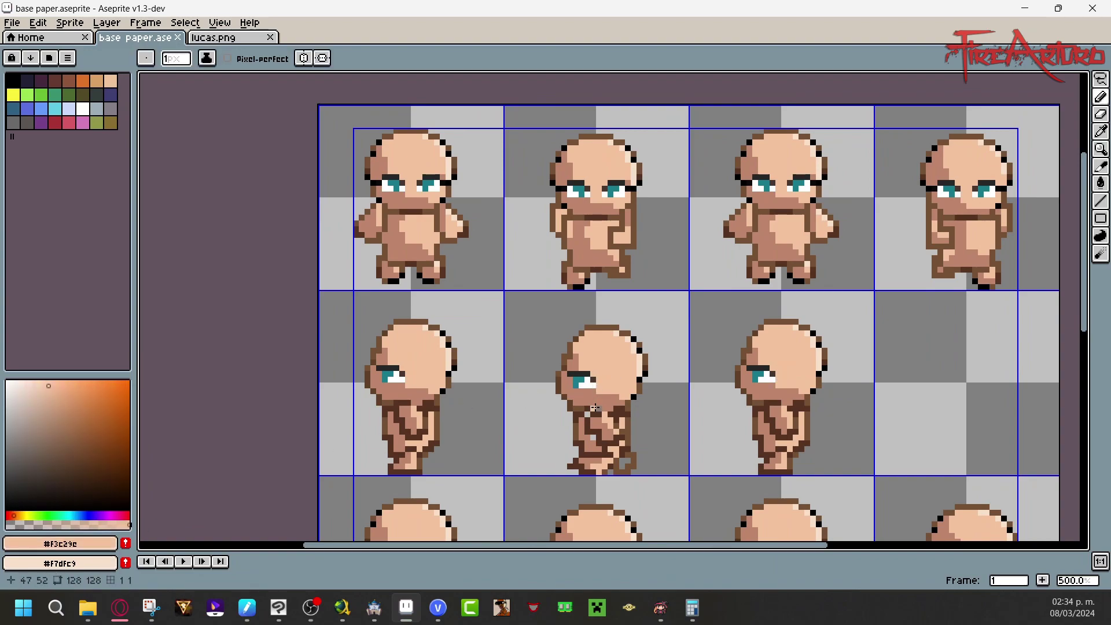
click(587, 415)
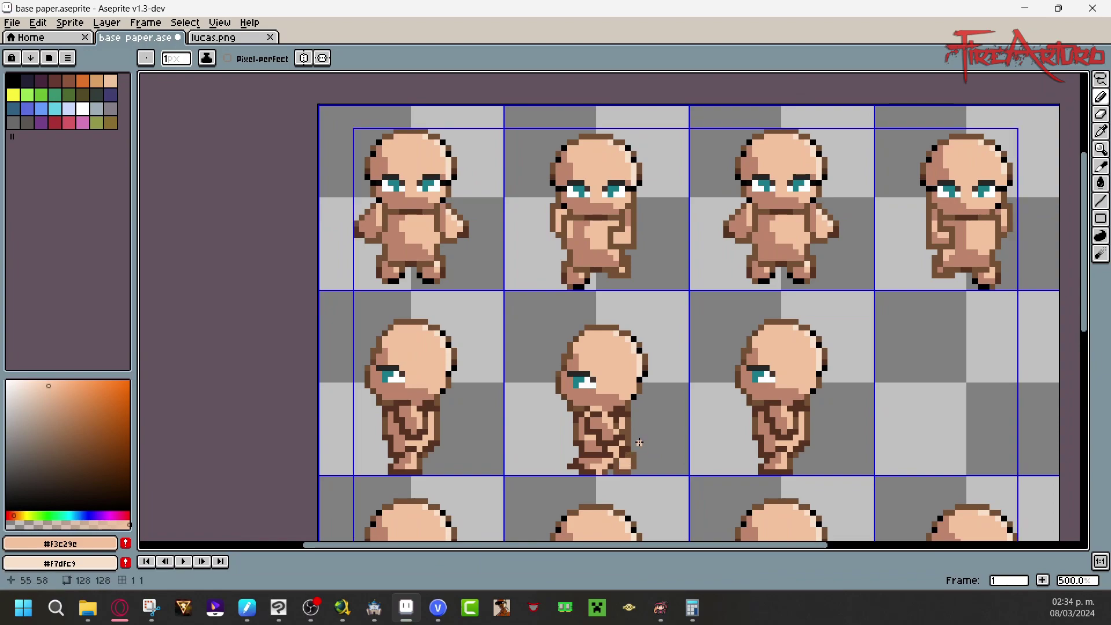
Step: Touch up the second side-view sprite's shoulder and arm outline with the pencil in dark brown #563321
drag(98, 542, 614, 409)
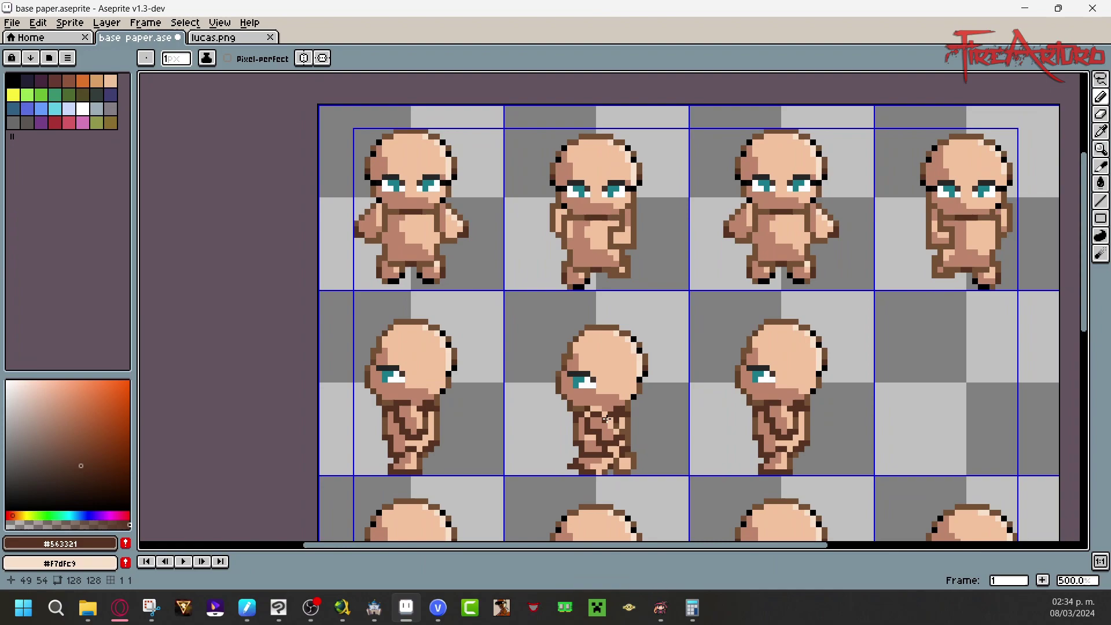
key(x)
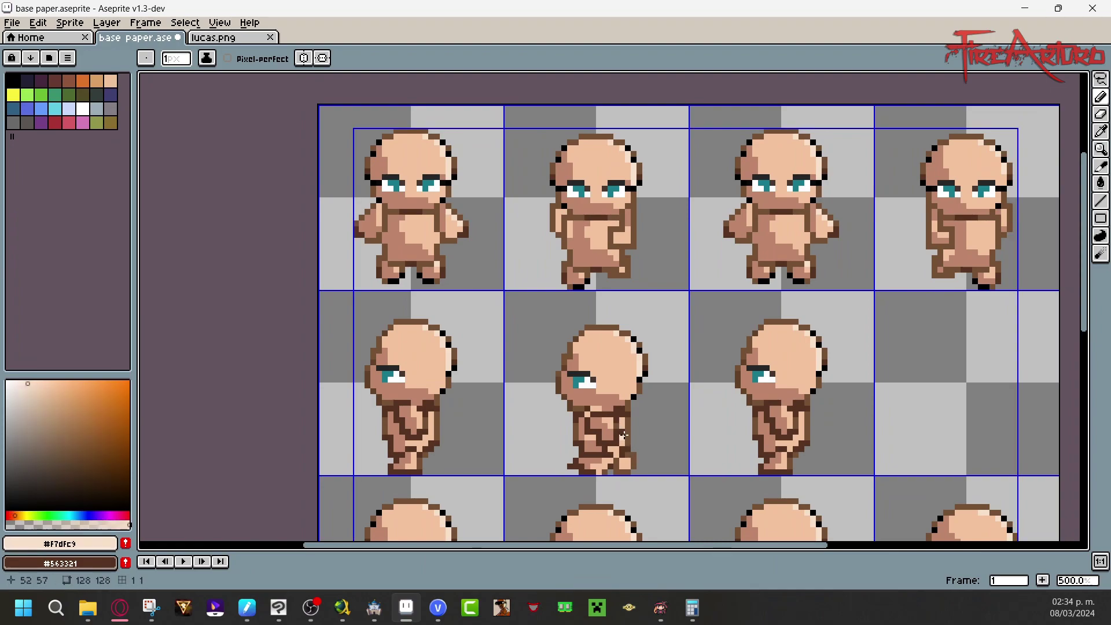
click(1099, 166)
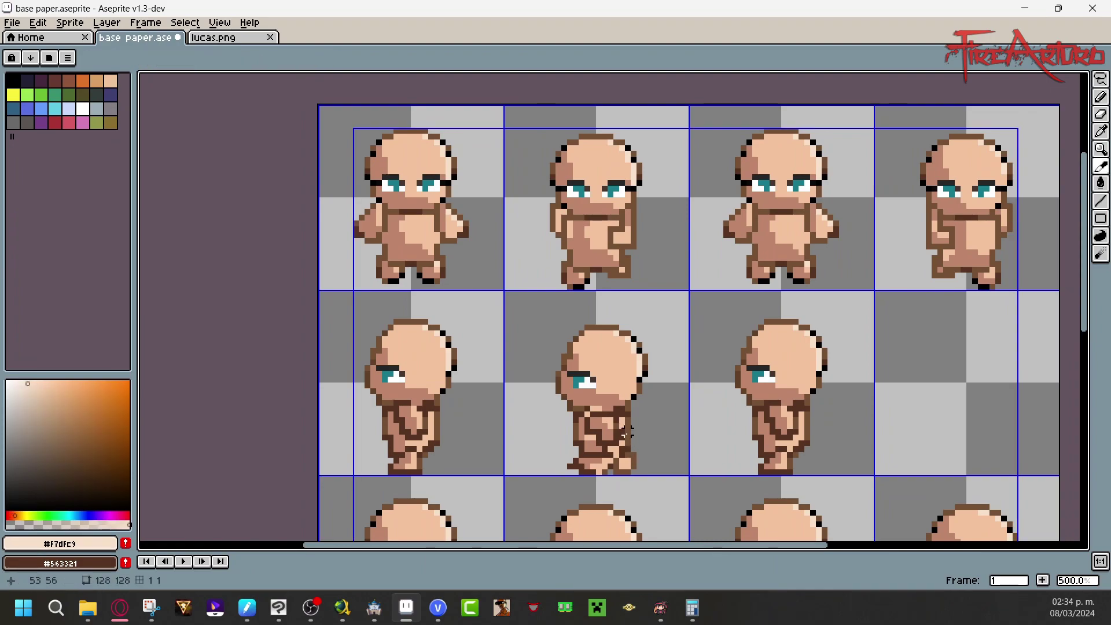
key(b)
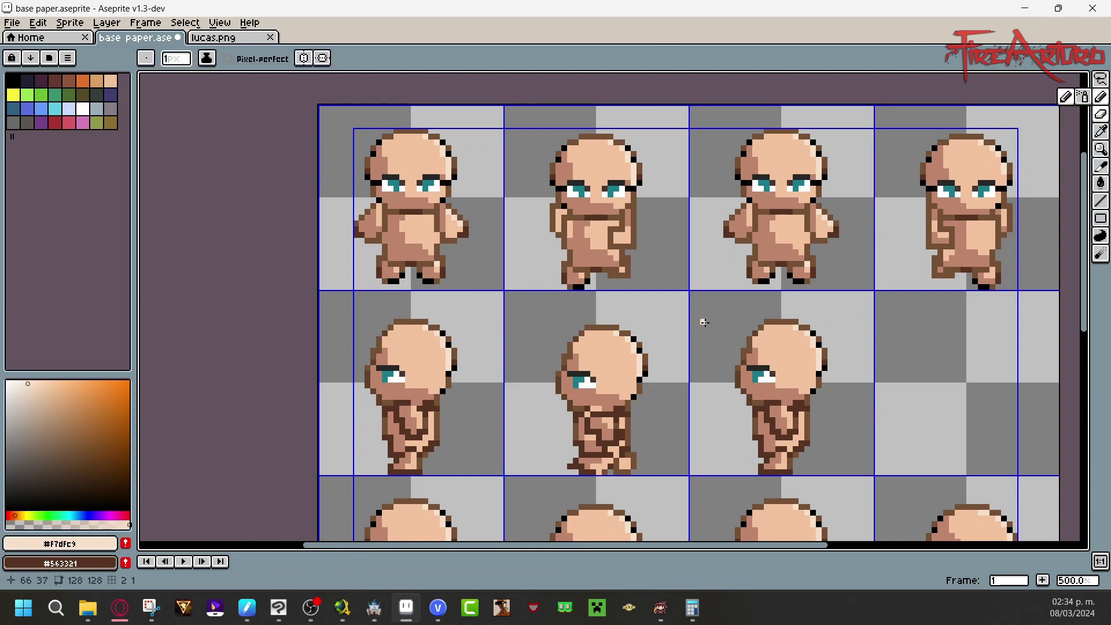
key(ctrl+z)
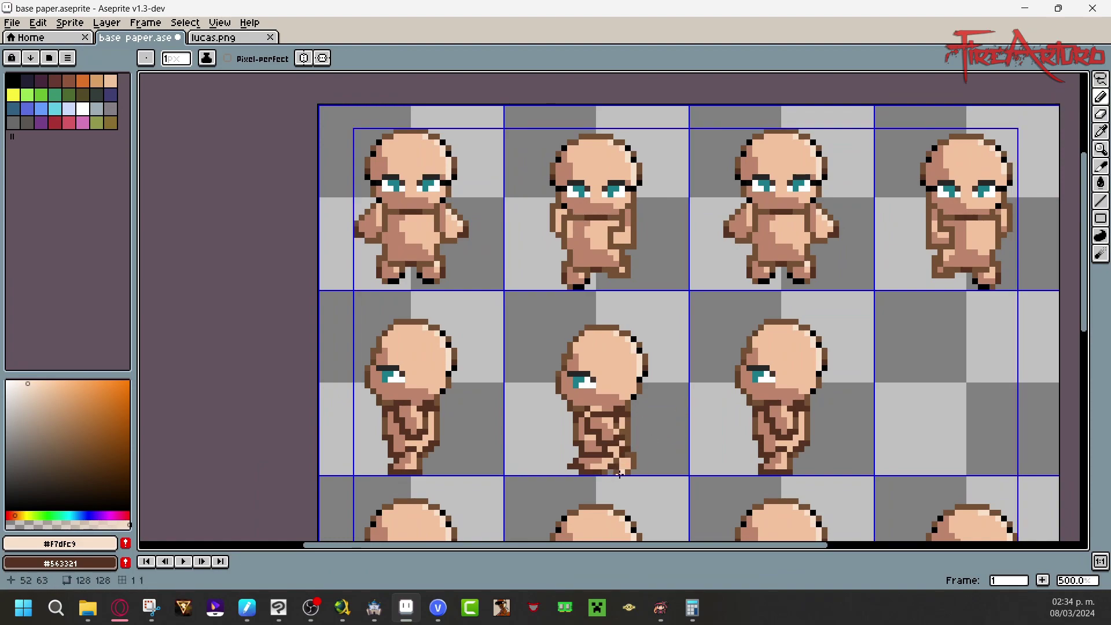
key(ctrl+z)
Step: Copy the second side-view sprite's full 32 × 32 cell into the empty fourth cell of the same row
click(1101, 79)
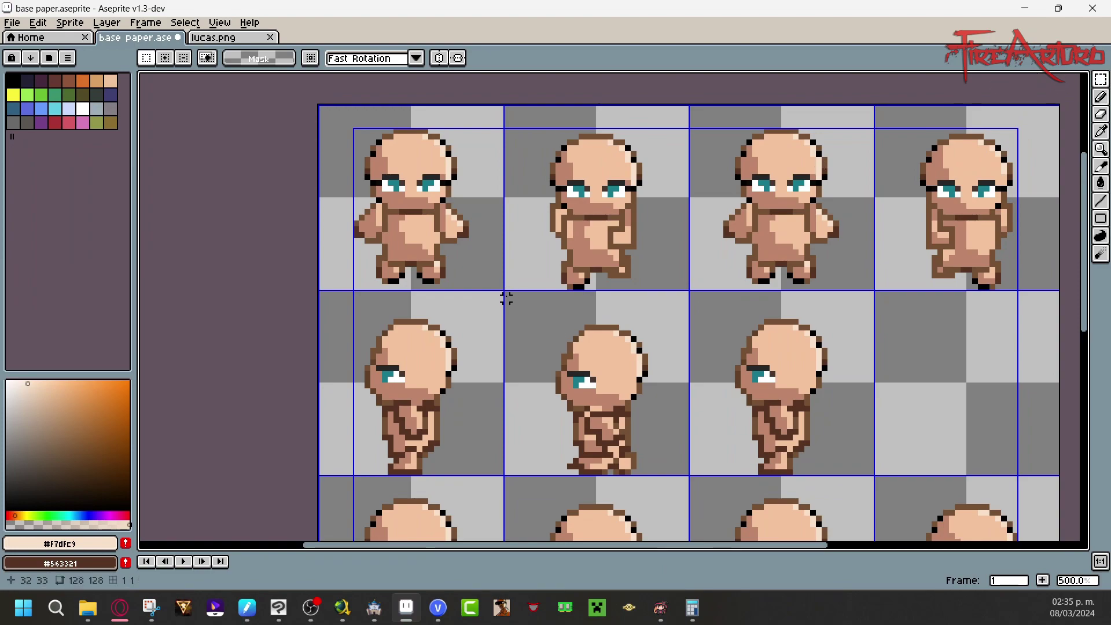
drag(506, 296, 687, 475)
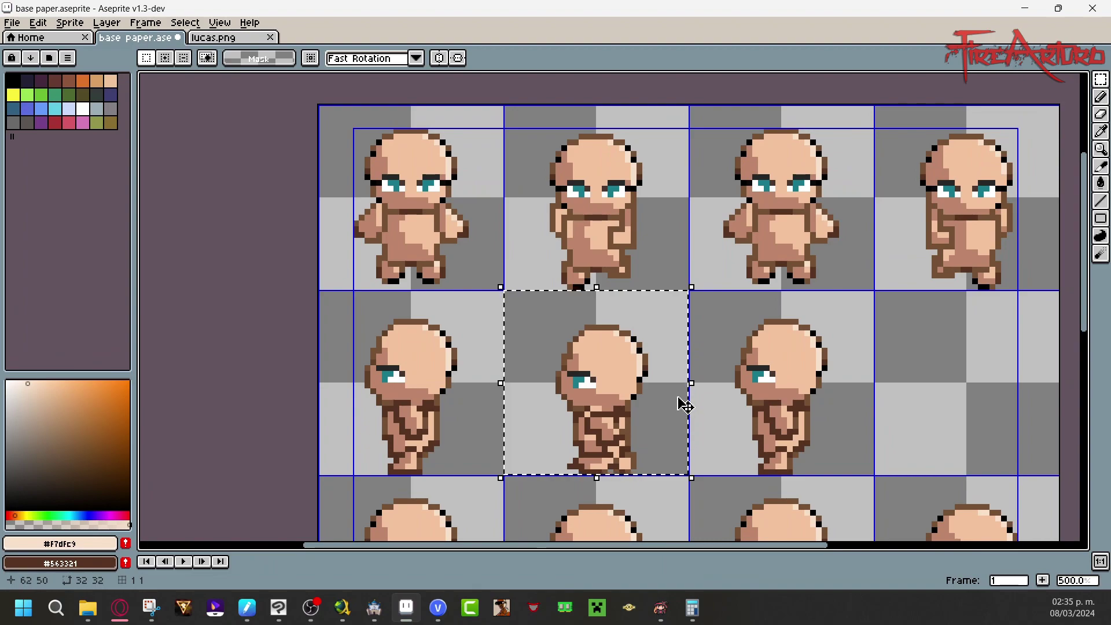
drag(743, 545, 879, 544)
drag(368, 408, 729, 405)
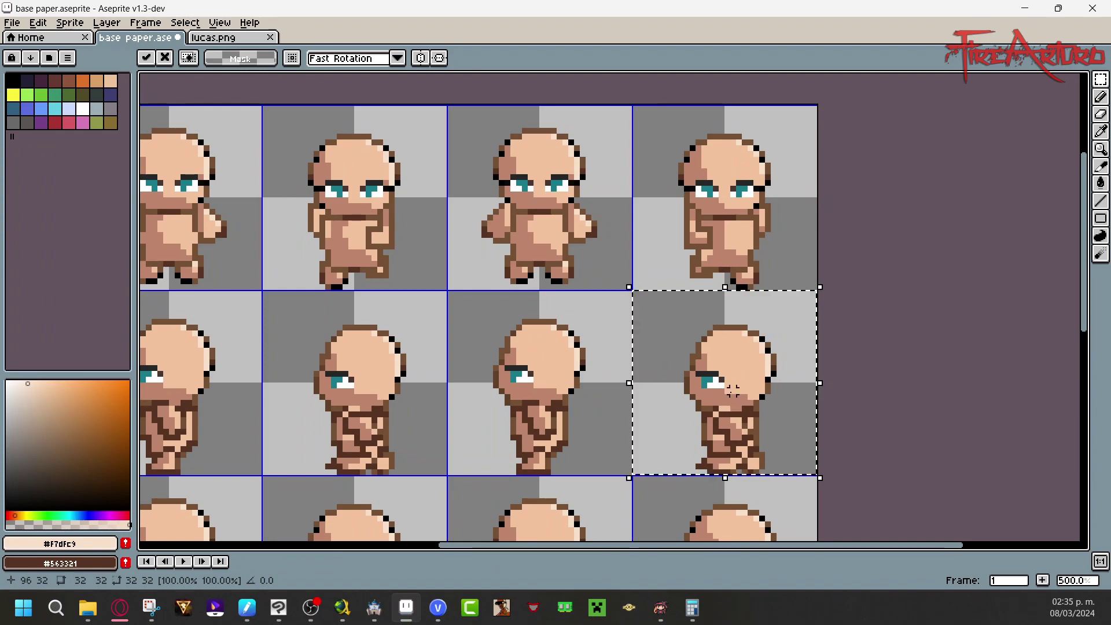
click(912, 333)
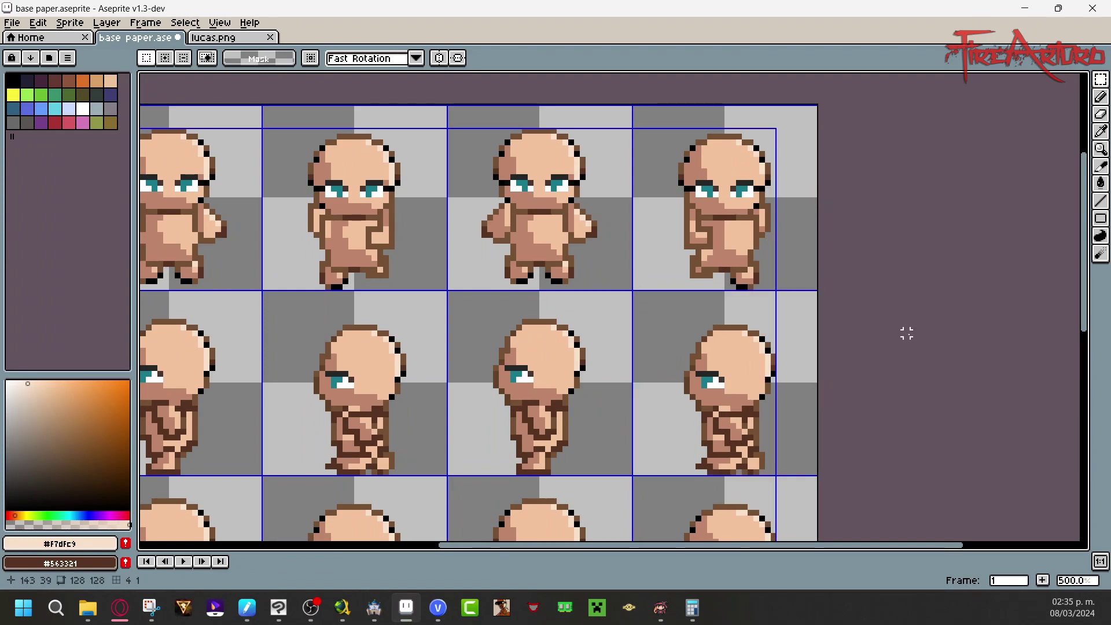
Step: Lasso the arm of the fourth side-view sprite and rotate it by about -91.1 degrees
click(1099, 80)
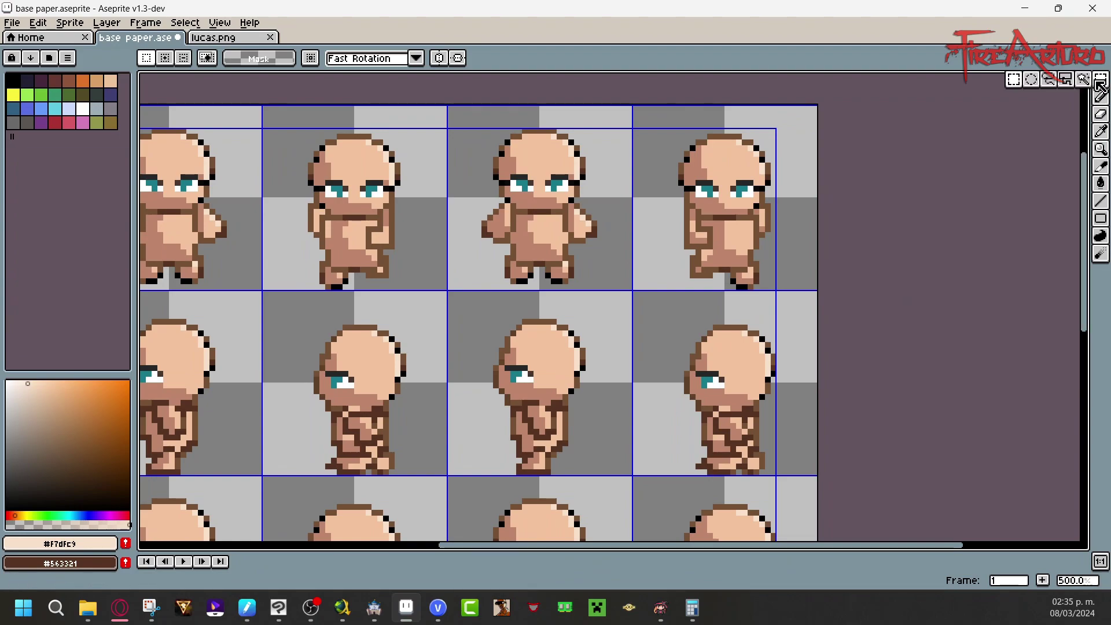
click(1048, 80)
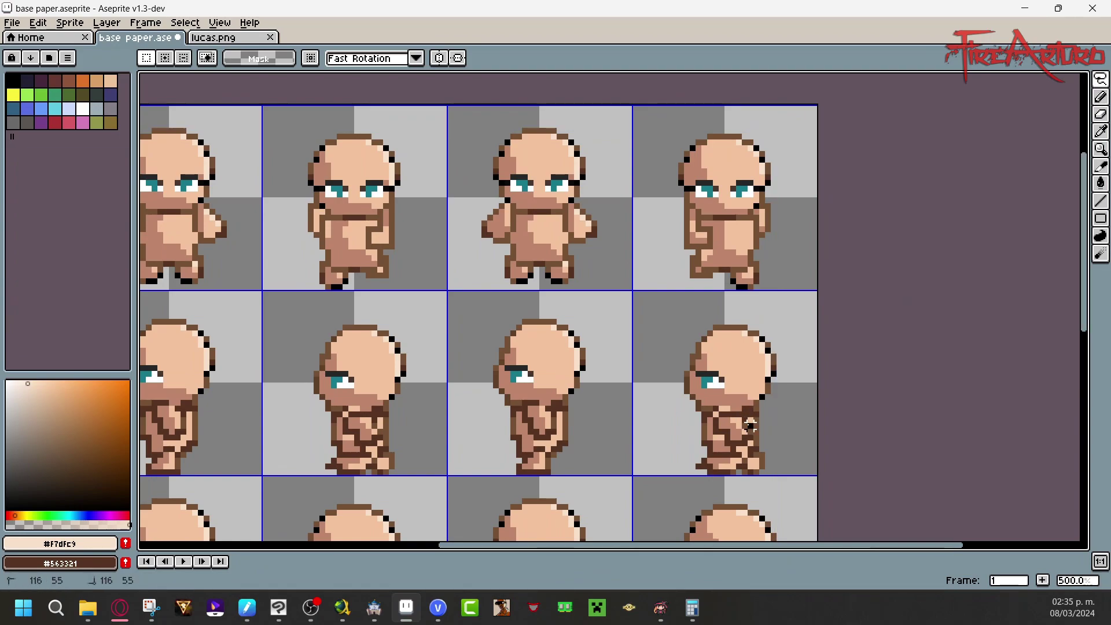
mouse_move(746, 413)
mouse_down()
mouse_move(718, 413)
mouse_move(746, 439)
mouse_up()
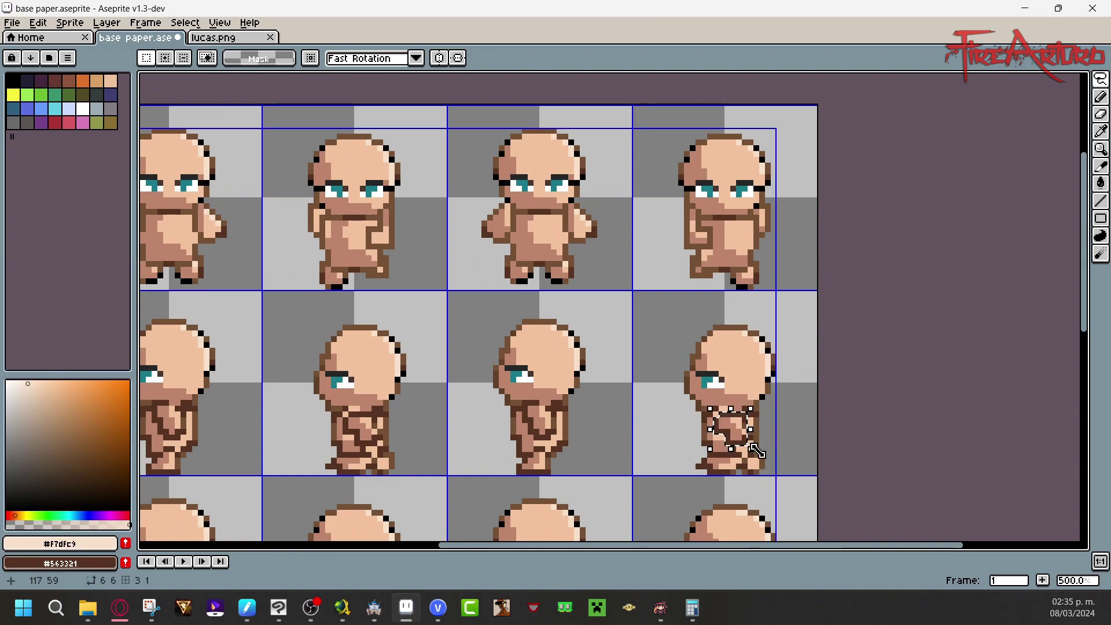
mouse_move(761, 451)
mouse_down()
mouse_move(763, 461)
mouse_move(723, 477)
mouse_move(709, 465)
mouse_up()
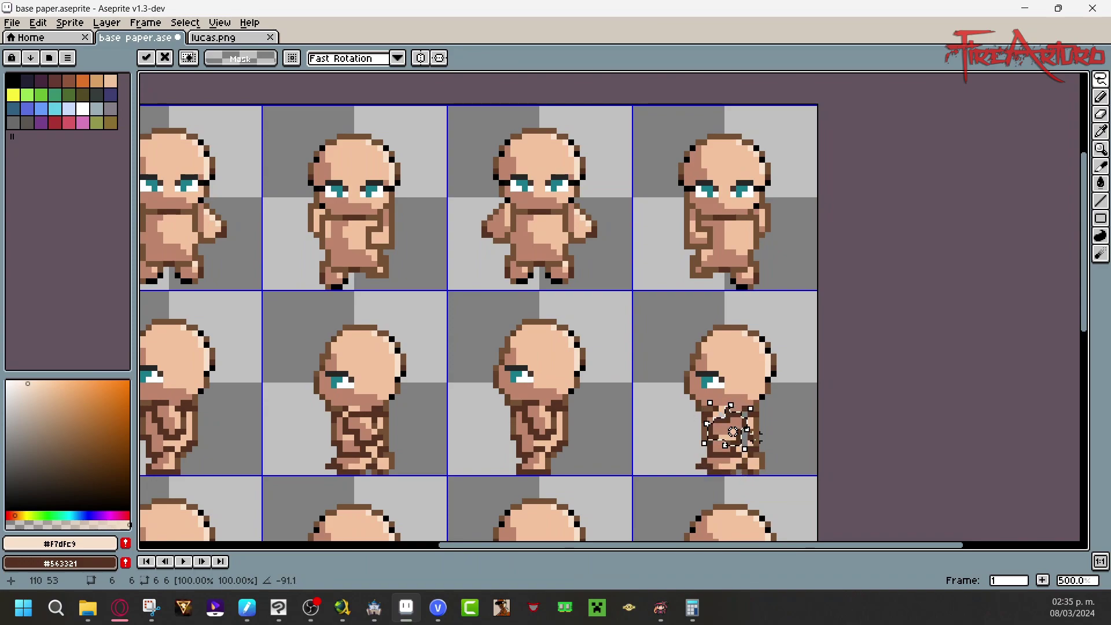
click(825, 386)
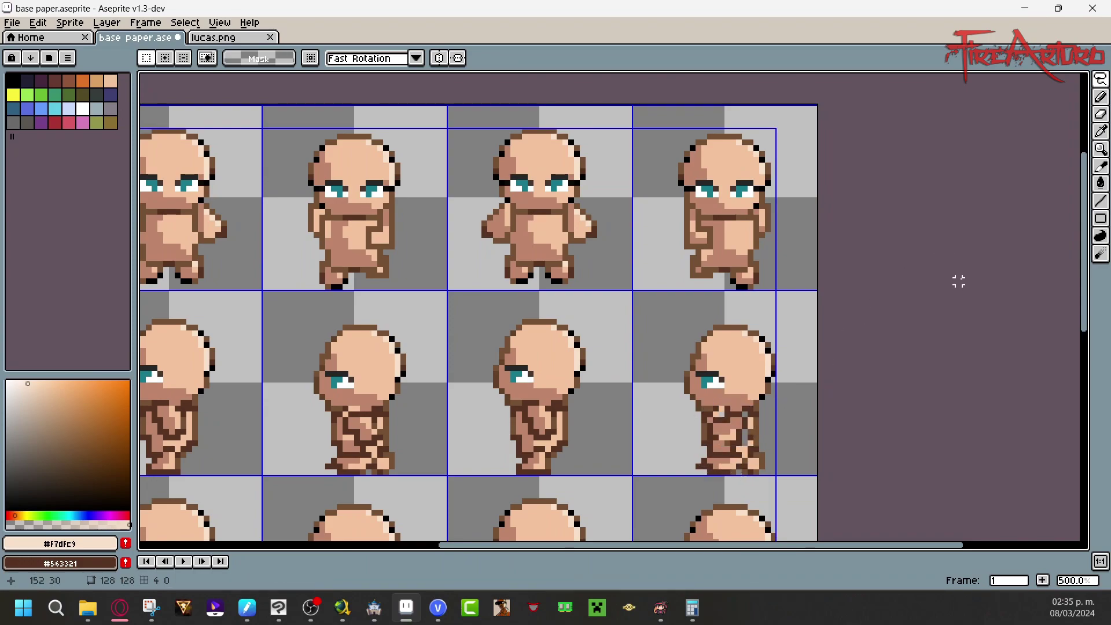
Step: Fill the gaps around the fourth side-view sprite's arm, redraw its legs with #f3c29e and #563321, and save the file
click(1100, 96)
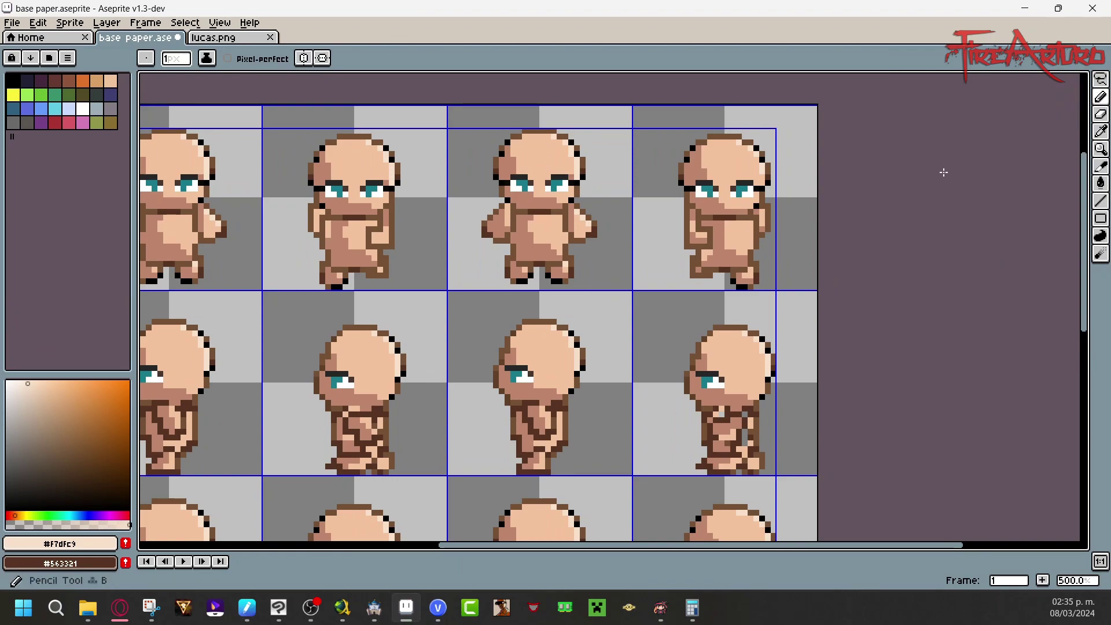
alt+click(574, 397)
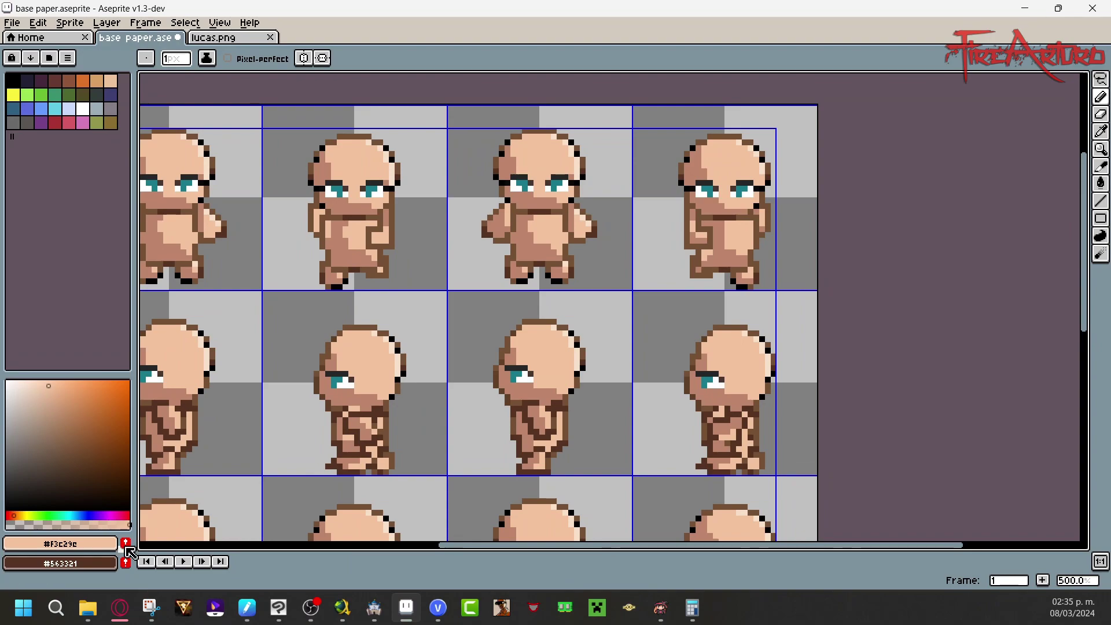
click(715, 457)
drag(730, 464, 739, 463)
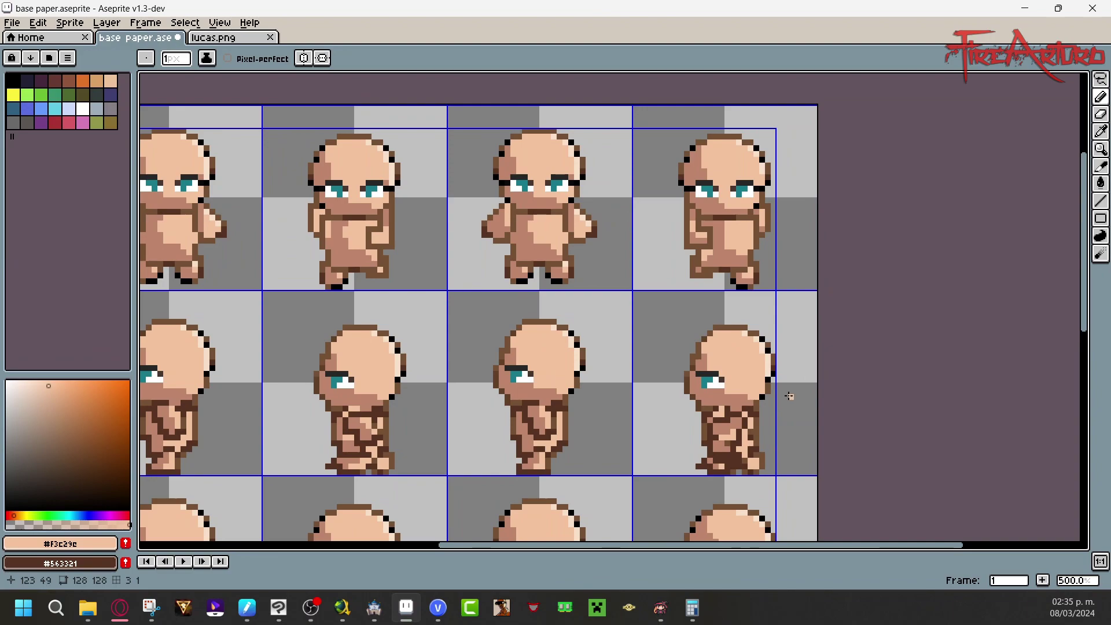
click(746, 459)
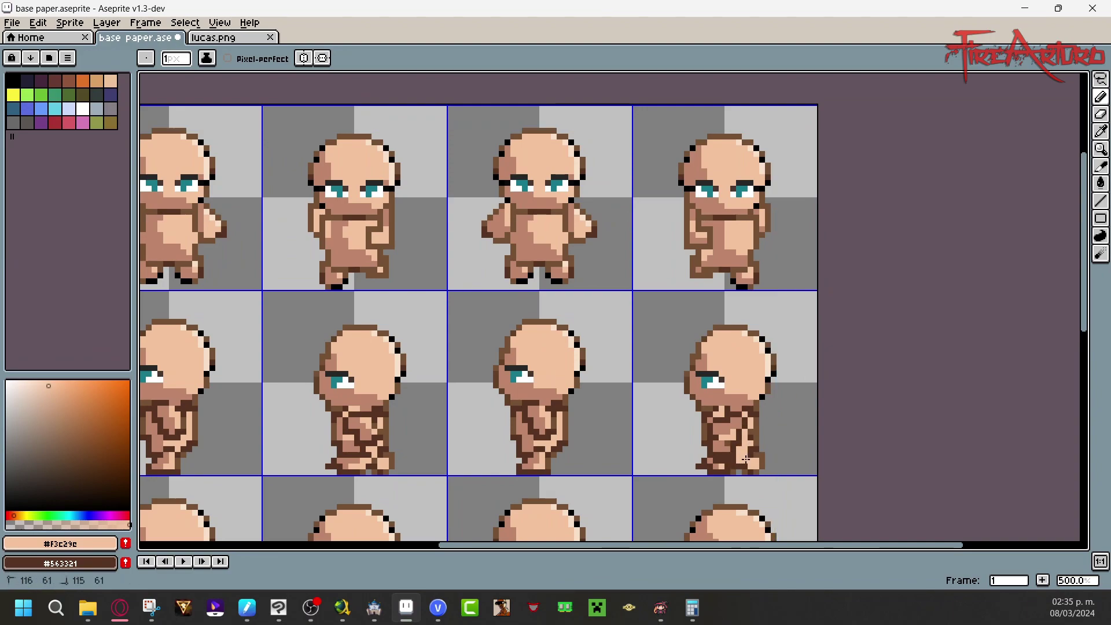
click(730, 458)
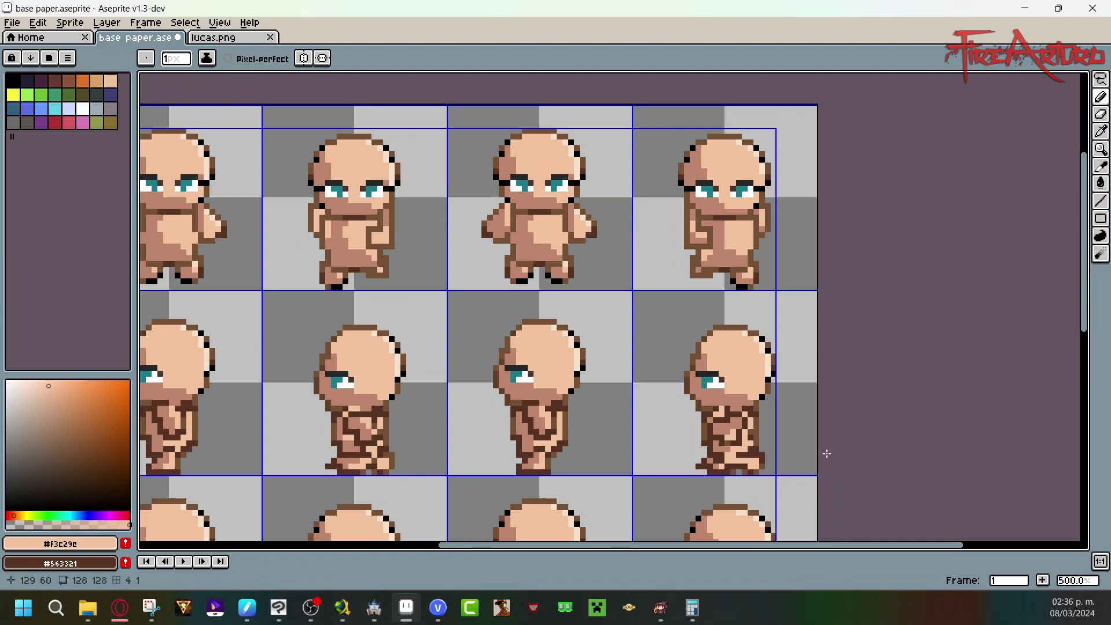
key(ctrl+s)
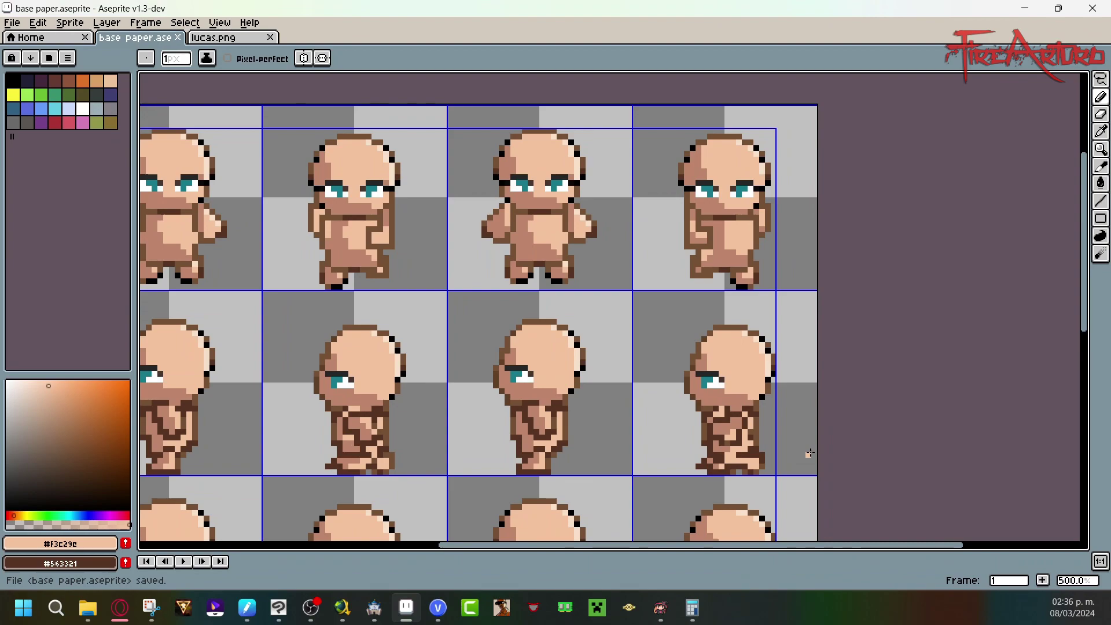
Step: Shade the fourth side-view sprite's leg with the darker skin tone #be856b and save the file
drag(752, 457, 744, 398)
click(731, 458)
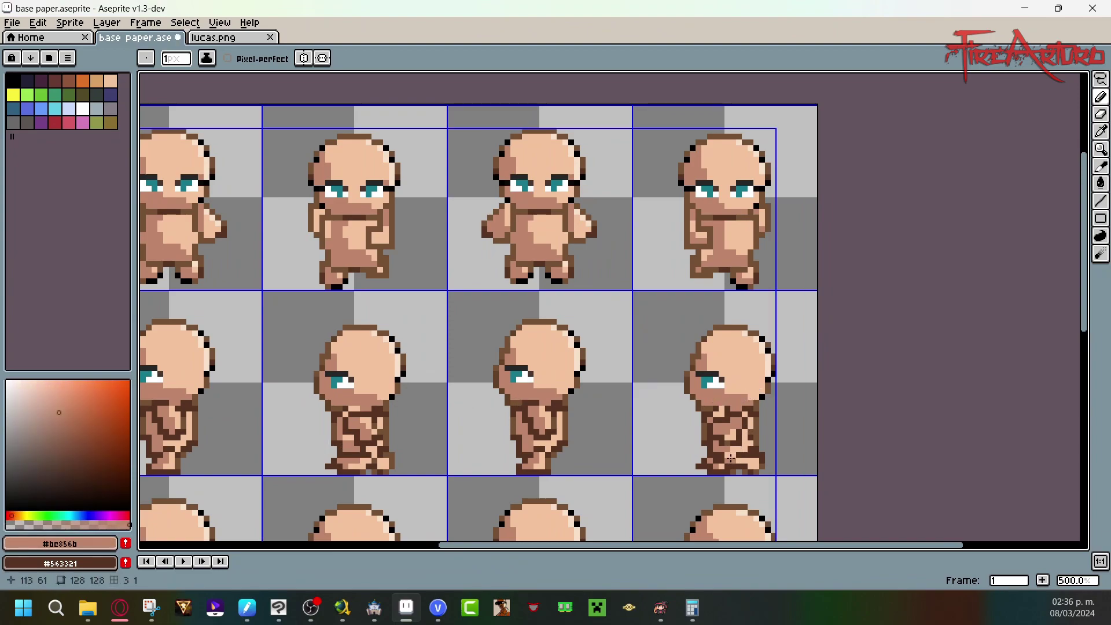
key(ctrl+s)
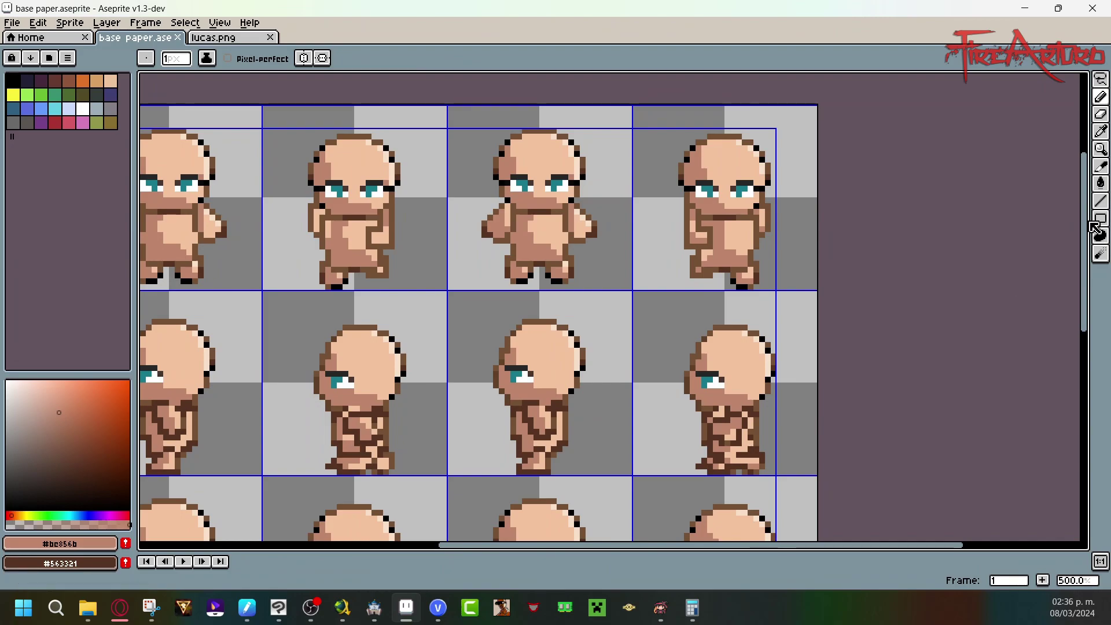
Step: Try to copy the whole row of side-view sprites into the empty fourth row, nudging the copy down one pixel
click(1073, 580)
mouse_move(1035, 562)
mouse_down()
mouse_move(1058, 562)
mouse_move(1043, 565)
mouse_up()
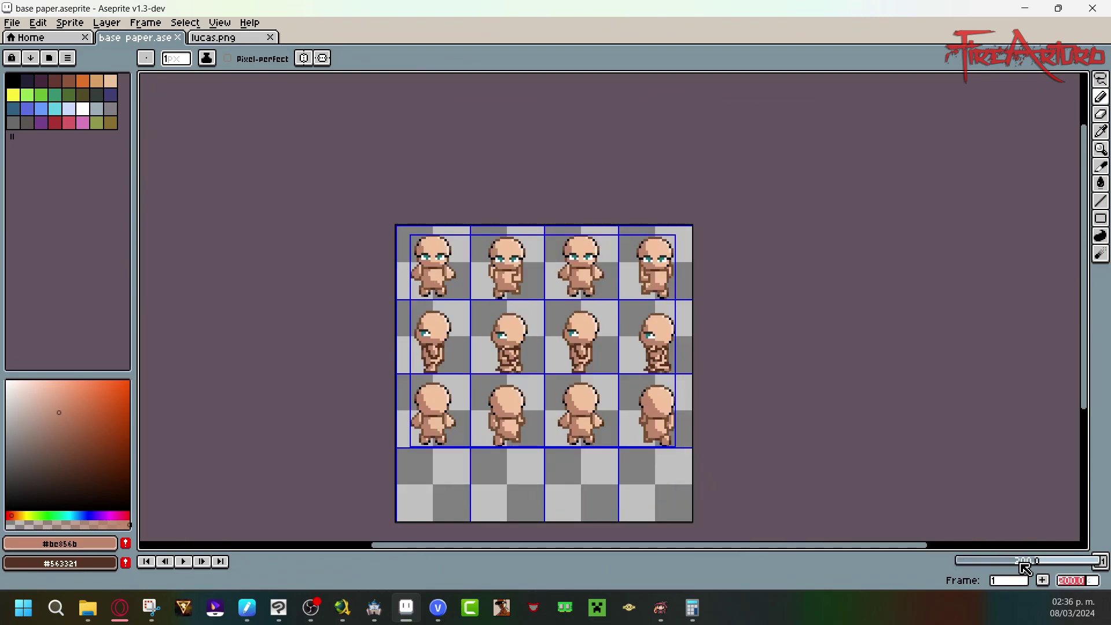
click(1101, 79)
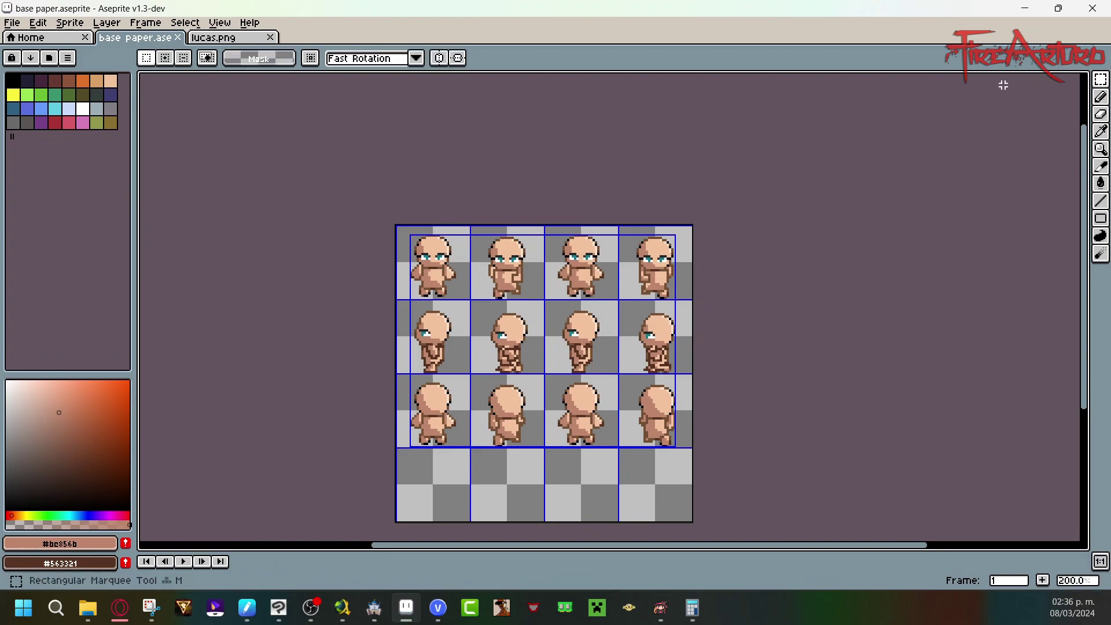
drag(397, 300, 716, 367)
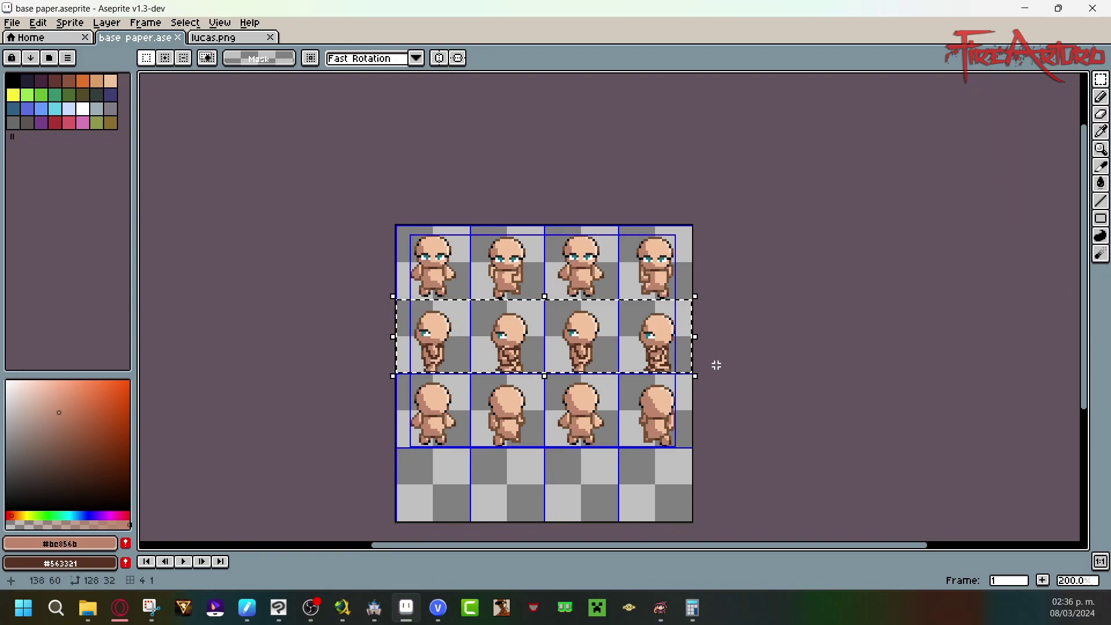
drag(661, 342, 661, 488)
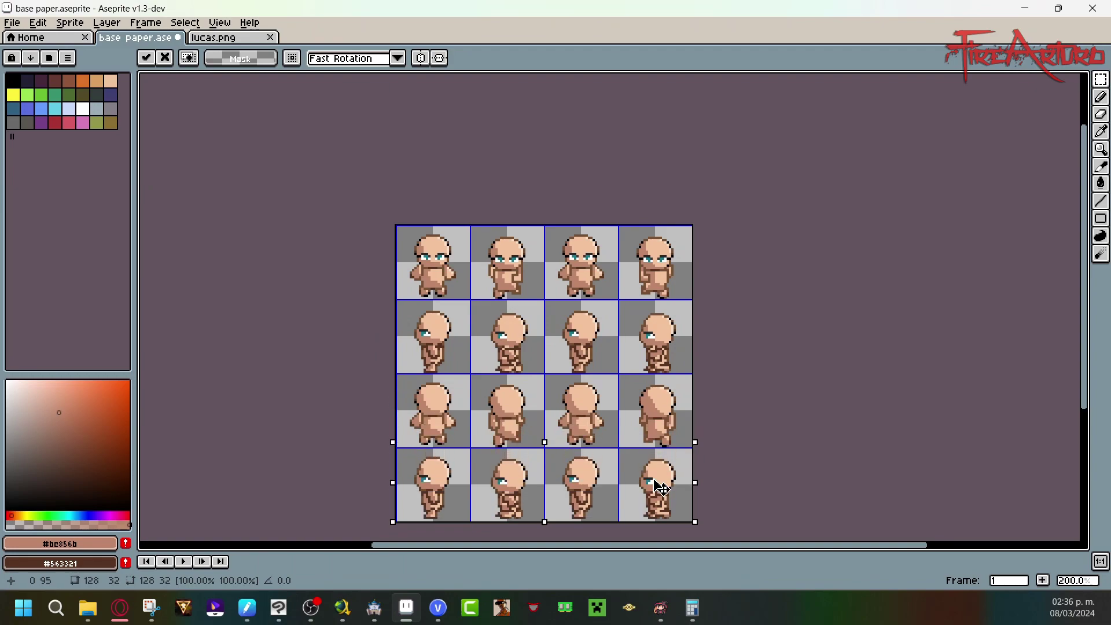
key(Return)
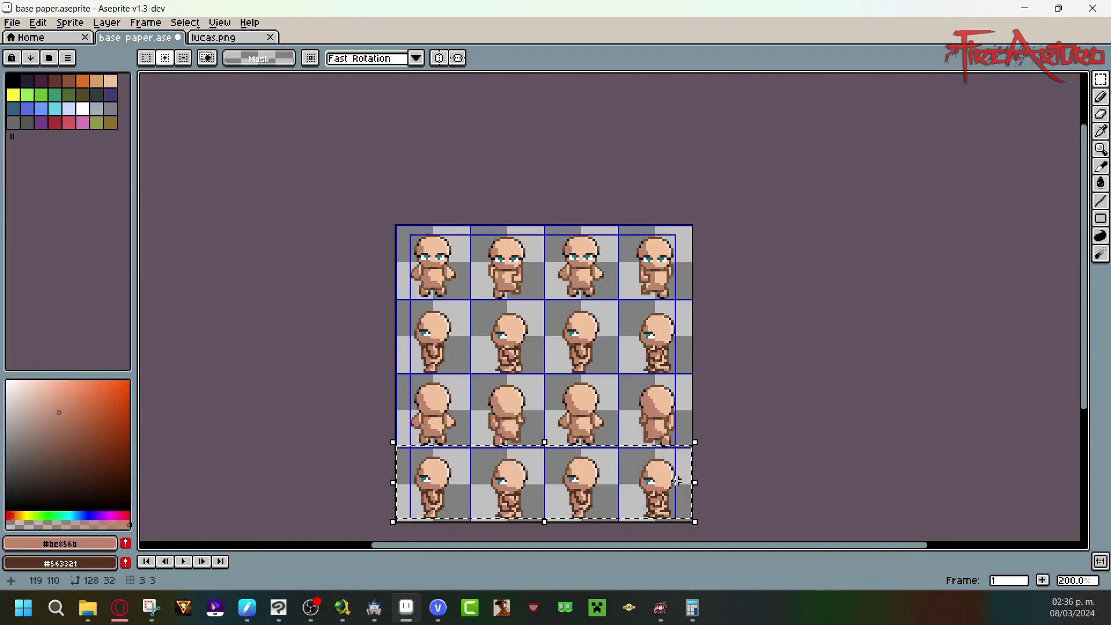
key(Down)
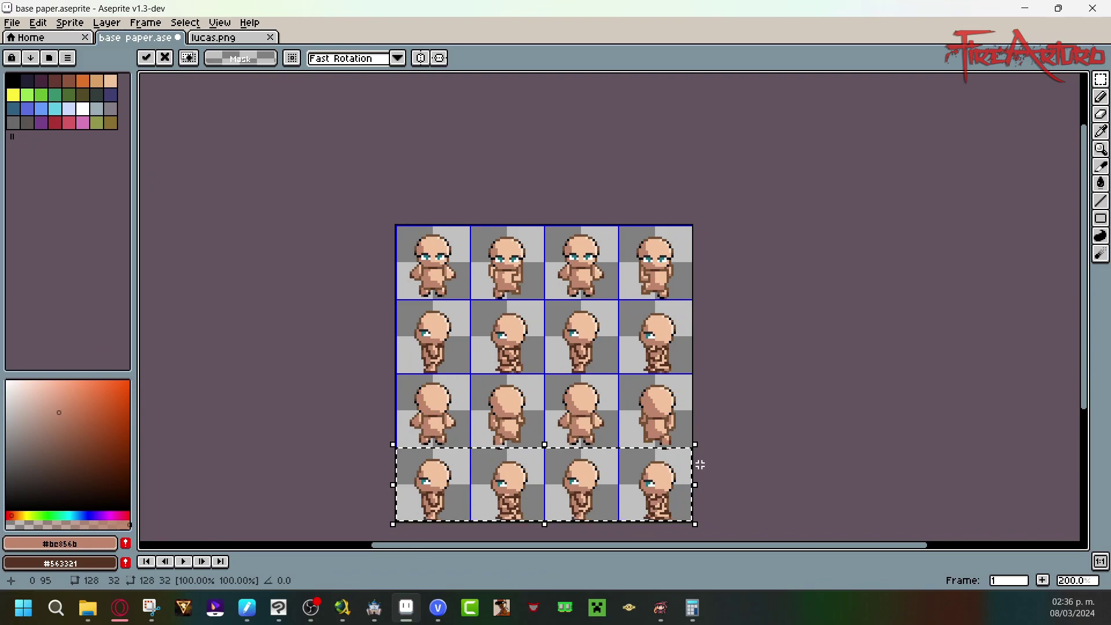
Step: Undo the row copy and clear the selection
key(ctrl+z)
key(ctrl+z)
key(ctrl+z)
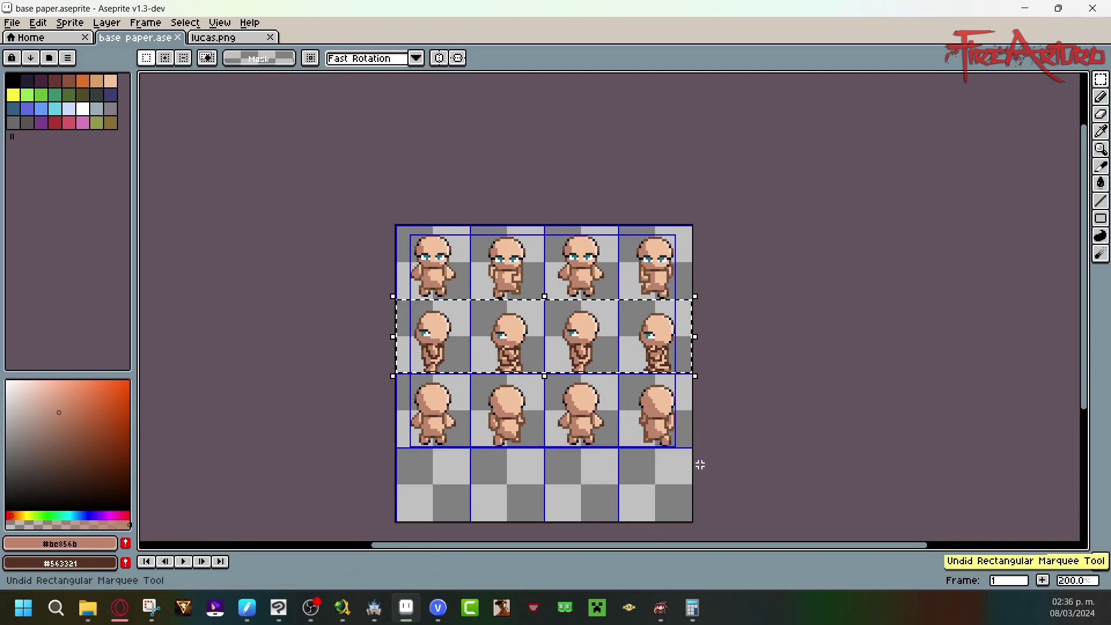
click(753, 246)
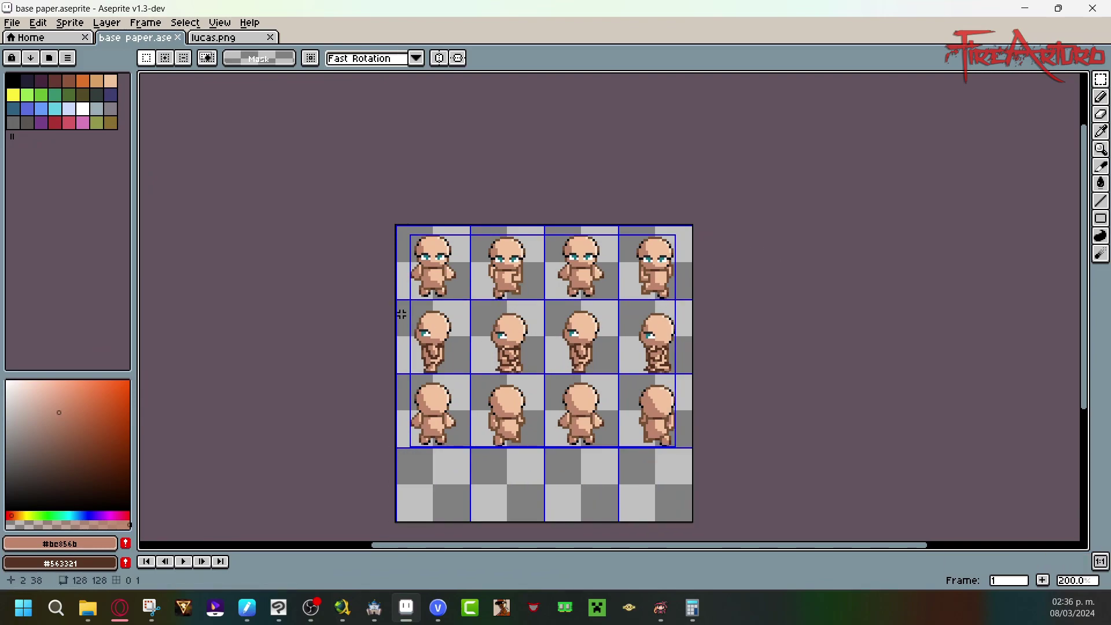
Step: Copy the first side-view sprite into the first cell of the empty fourth row and deselect it
drag(397, 300, 469, 374)
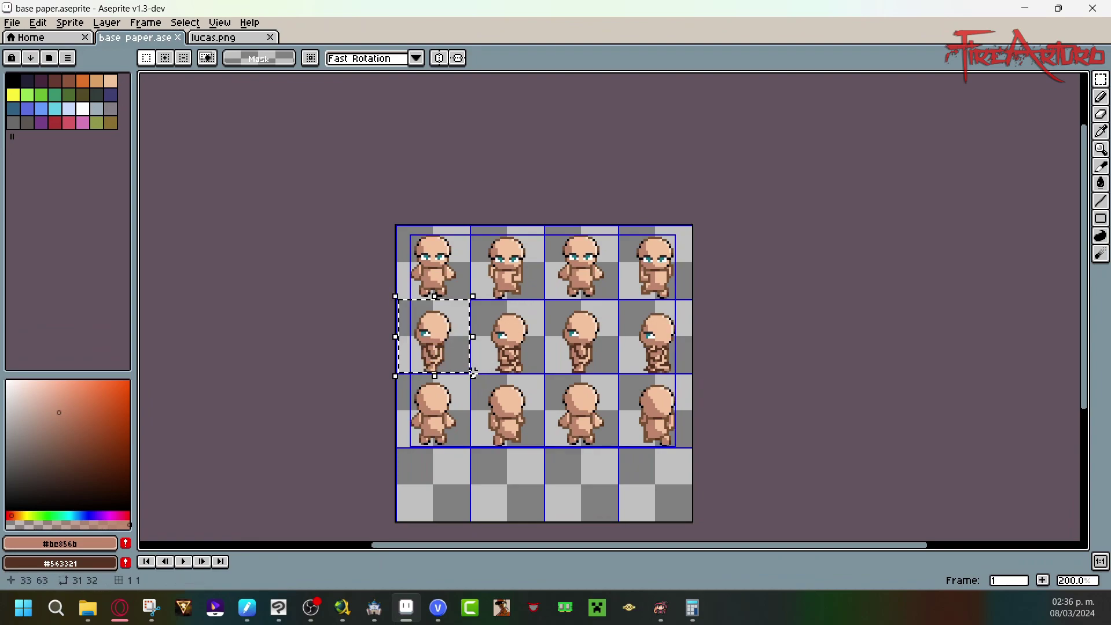
drag(469, 353, 453, 493)
click(513, 484)
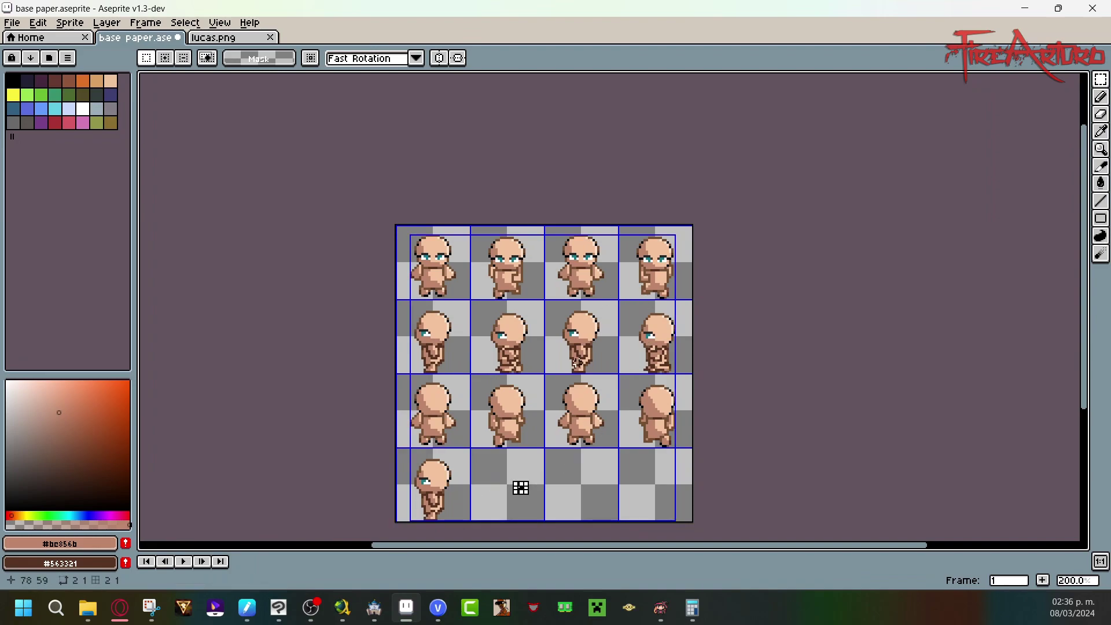
Step: Try to copy the first fourth-row sprite into the third cell of that row, and undo the copy
drag(544, 375, 620, 299)
drag(393, 524, 476, 444)
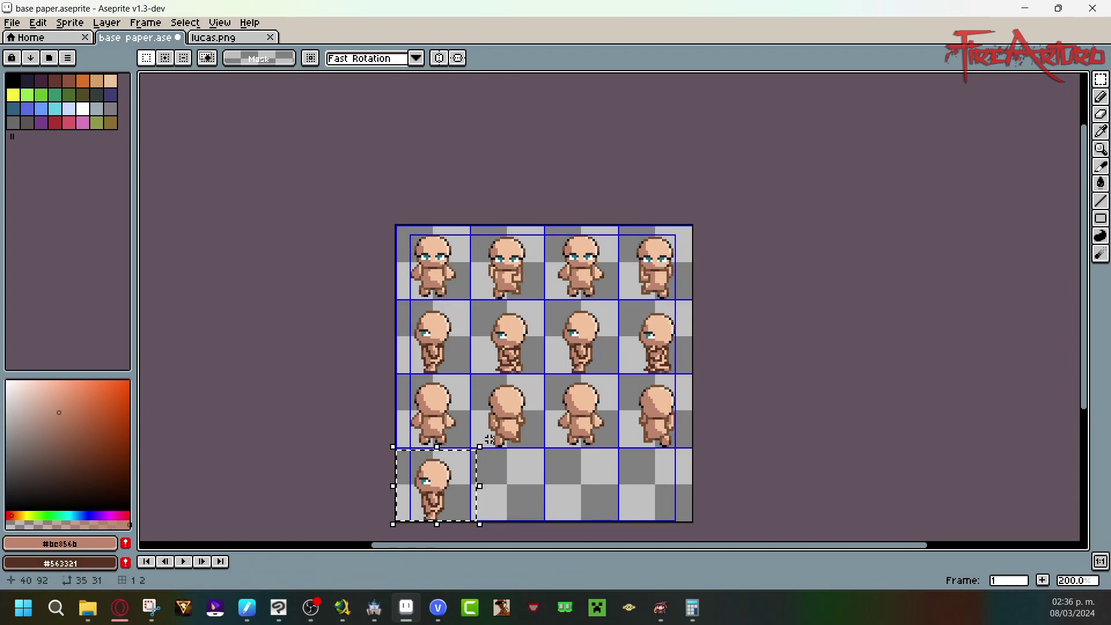
click(511, 504)
drag(397, 519, 601, 459)
key(ctrl+c)
key(ctrl+v)
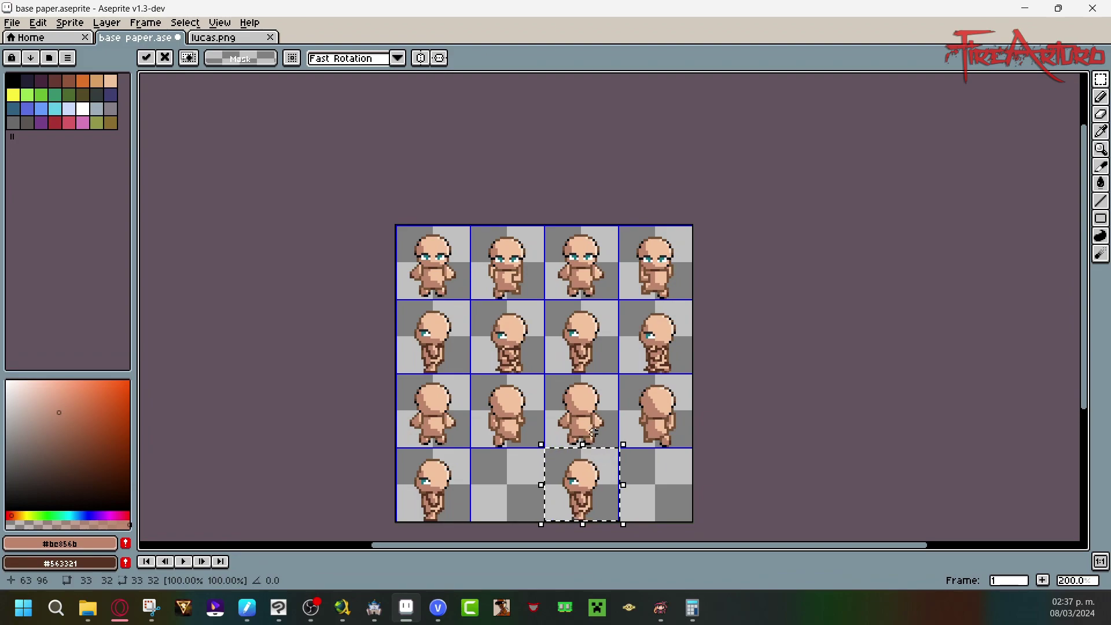
click(593, 433)
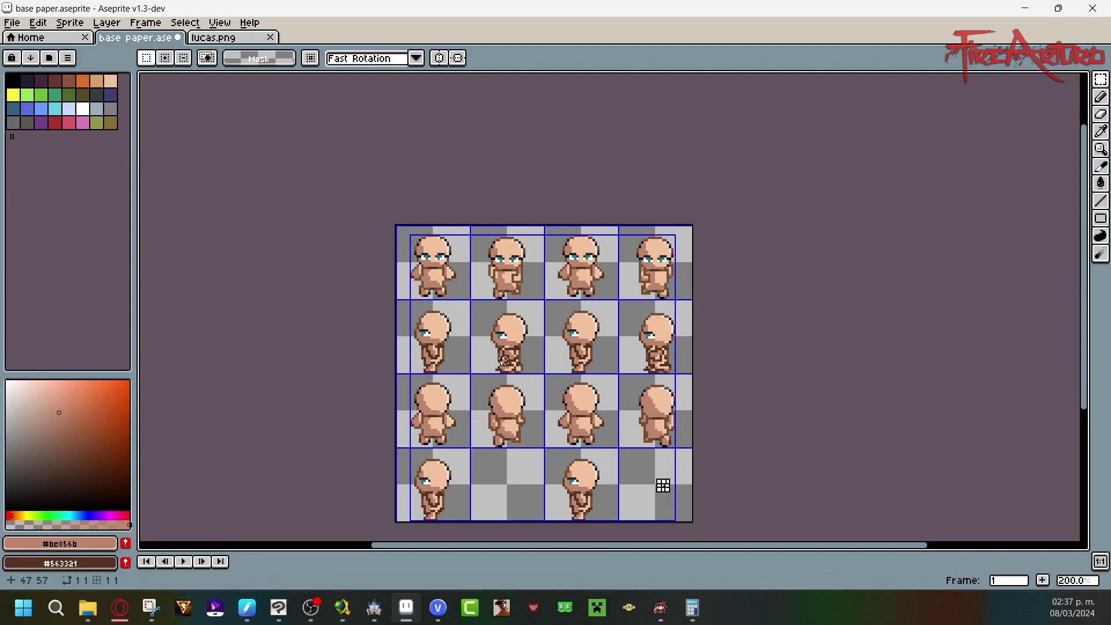
key(ctrl+z)
key(ctrl+z)
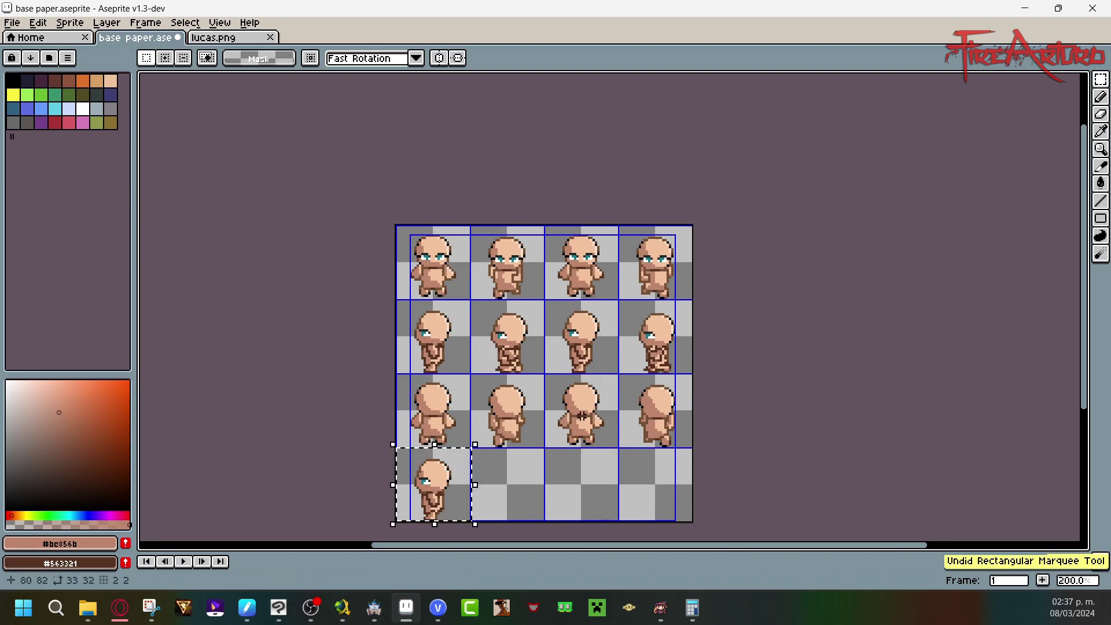
Step: Flip the first fourth-row sprite horizontally and shift it one pixel to the left within its cell
click(38, 22)
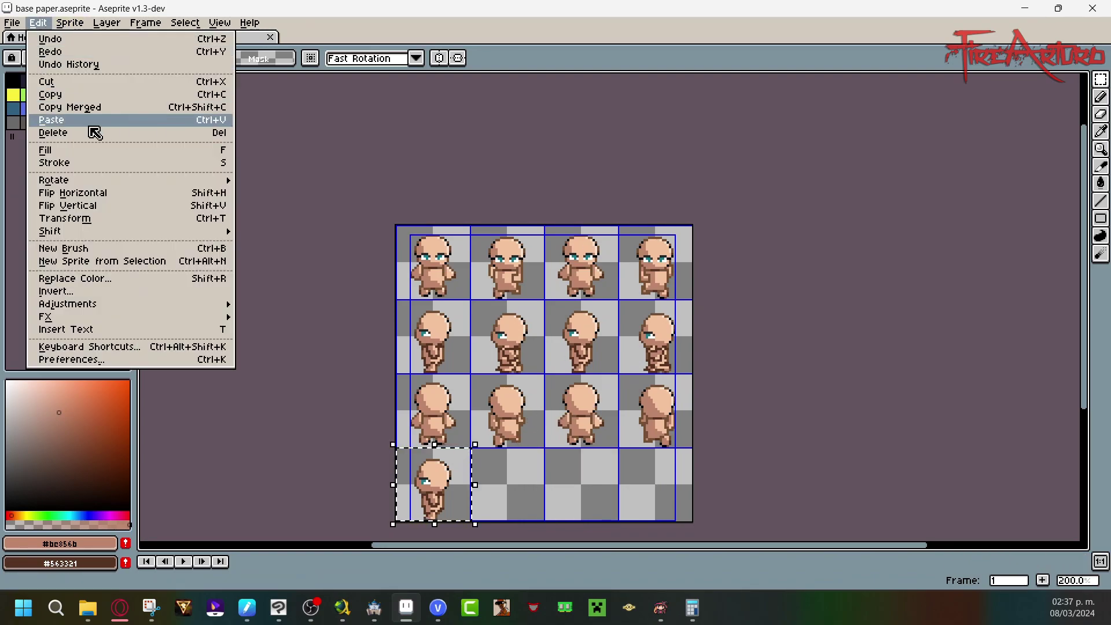
click(187, 189)
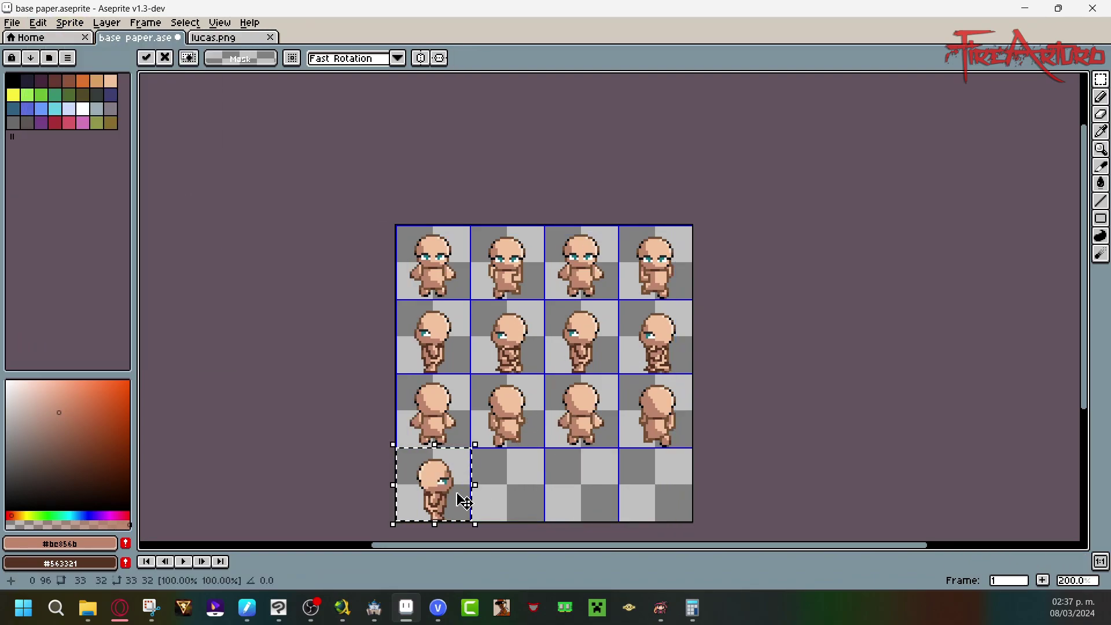
drag(450, 501, 447, 501)
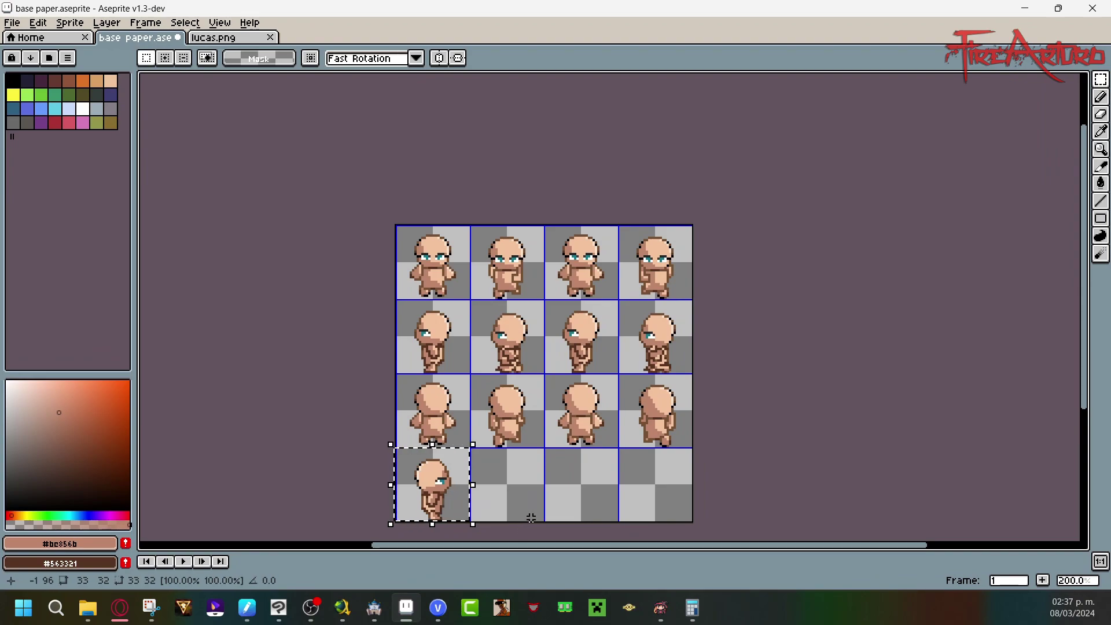
Step: Copy the flipped sprite into the third cell of the fourth row, nudge it two pixels right and deselect it
drag(453, 515, 596, 509)
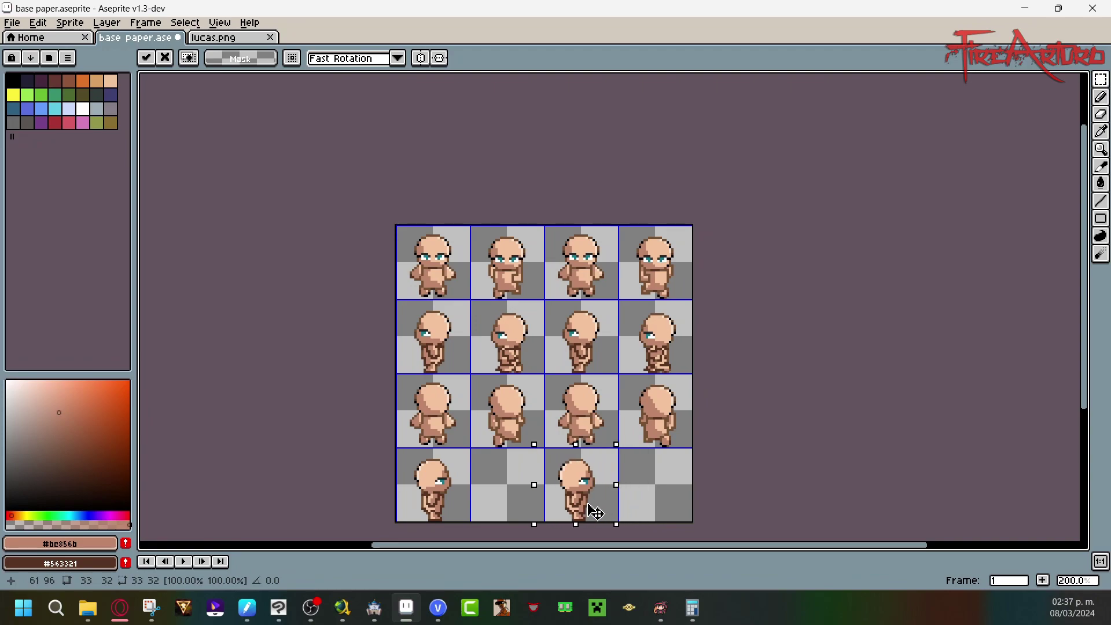
key(Right)
key(Right)
click(767, 349)
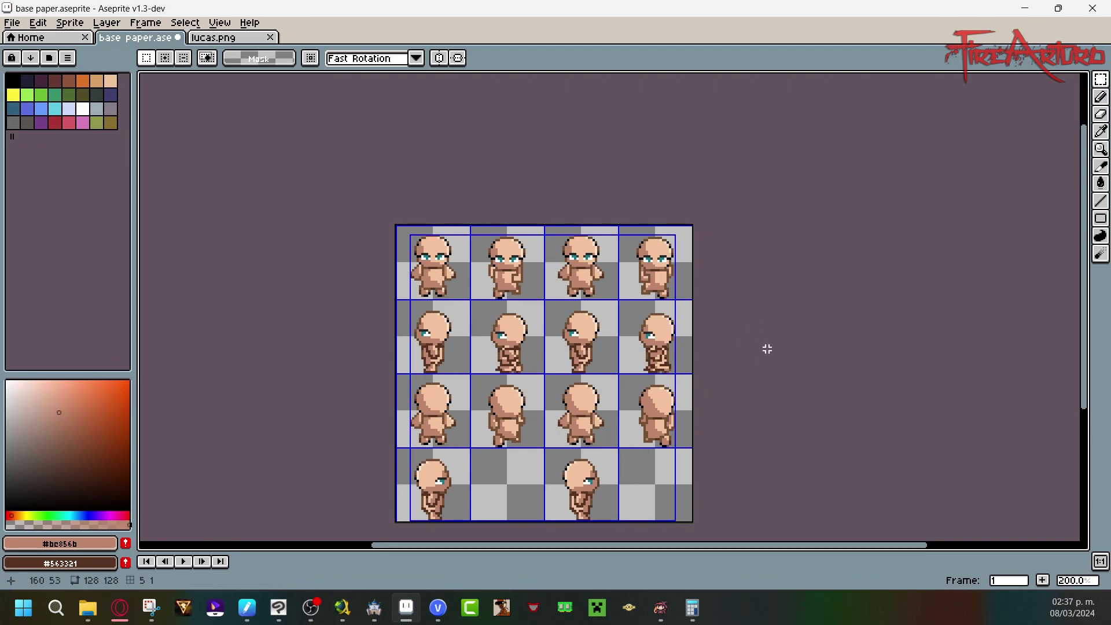
Step: Copy the second side-view sprite from the second row into the second cell of the fourth row
drag(538, 305, 481, 375)
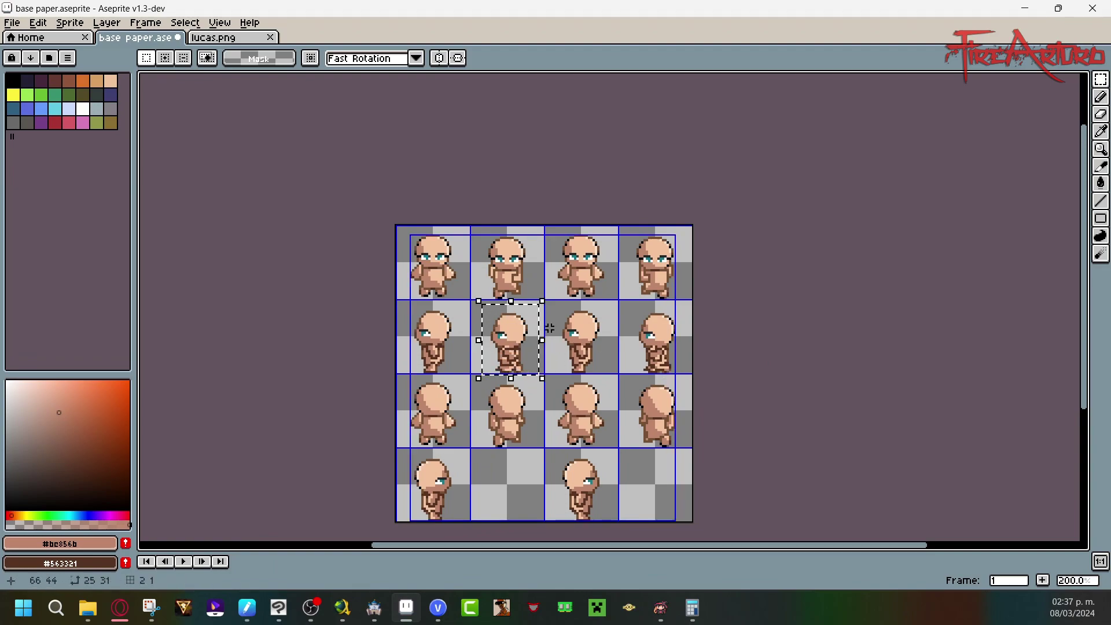
click(551, 347)
drag(538, 373, 481, 306)
key(ctrl+c)
key(ctrl+v)
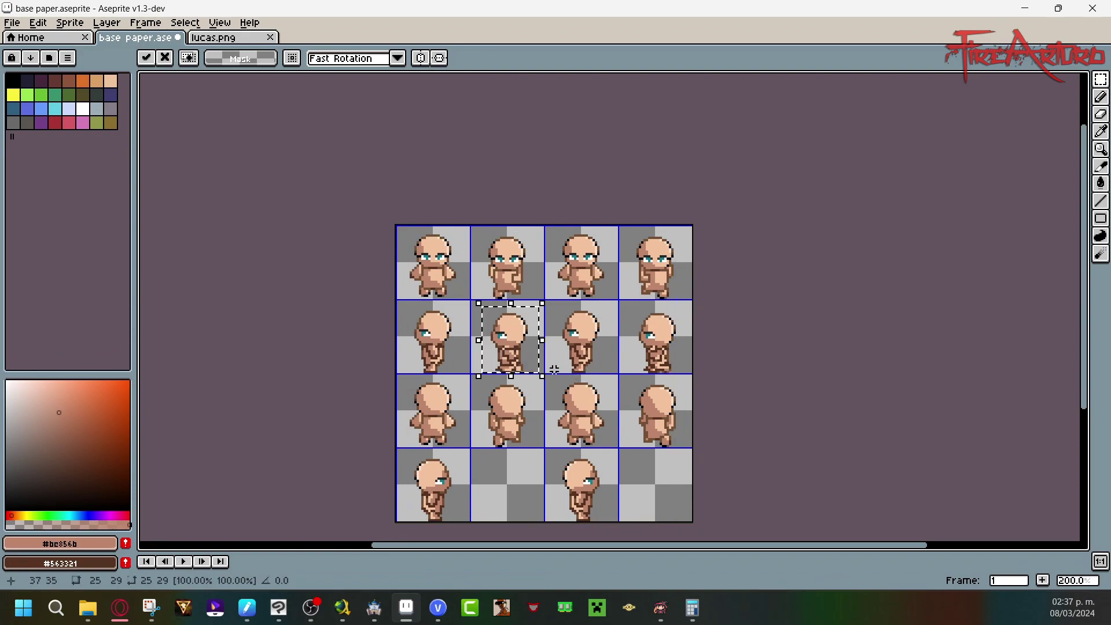
key(Return)
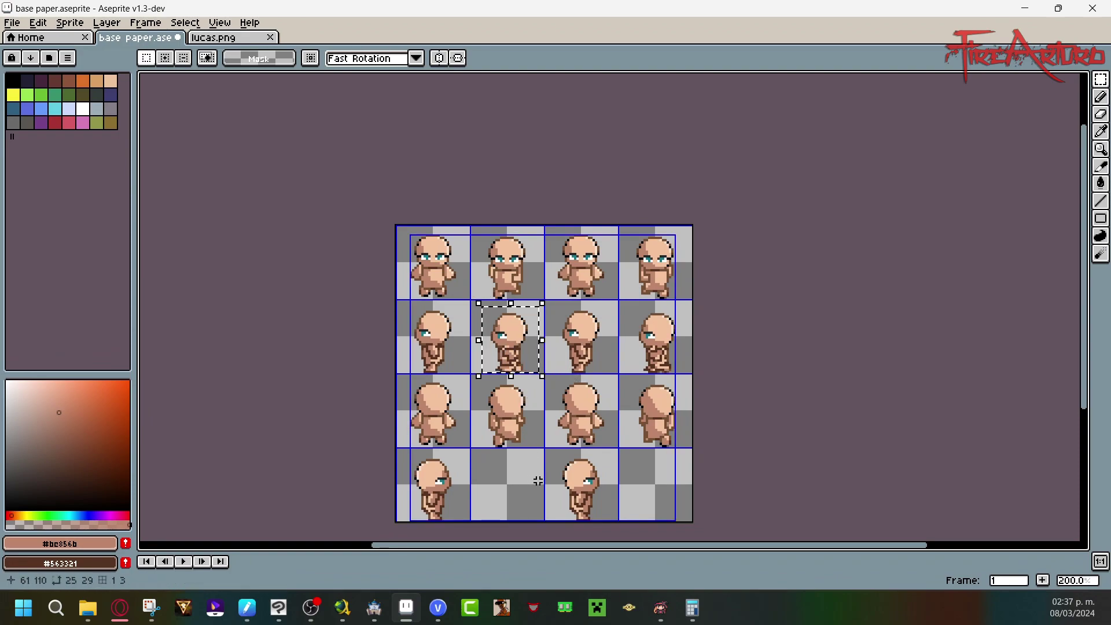
drag(520, 341, 524, 476)
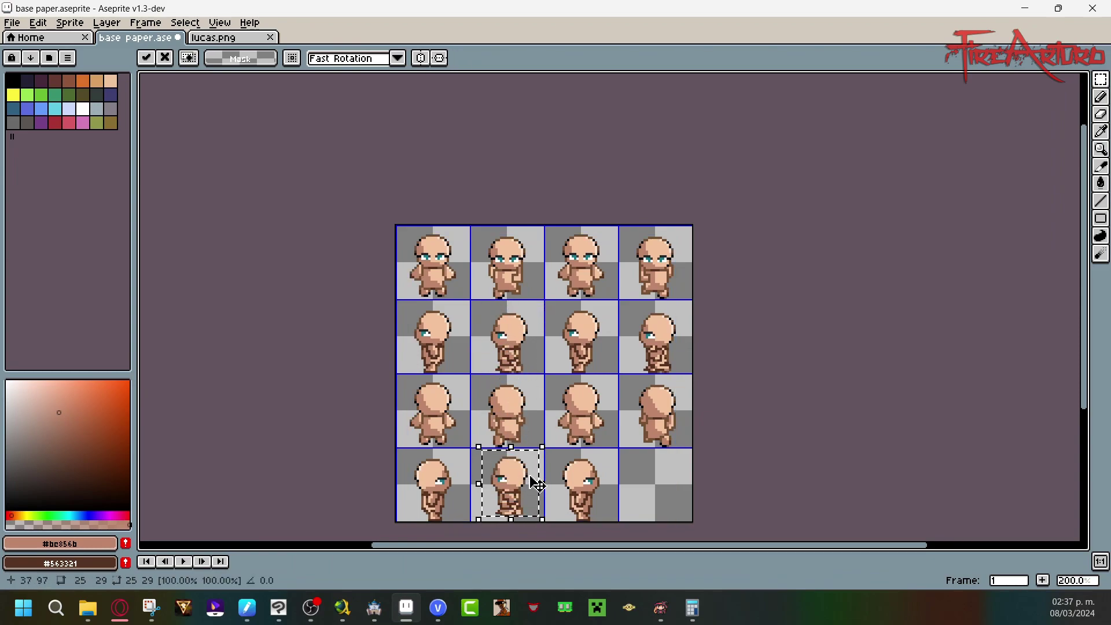
Step: Flip the copied second sprite horizontally and move it down two pixels to the bottom of its cell
click(69, 24)
mouse_move(47, 25)
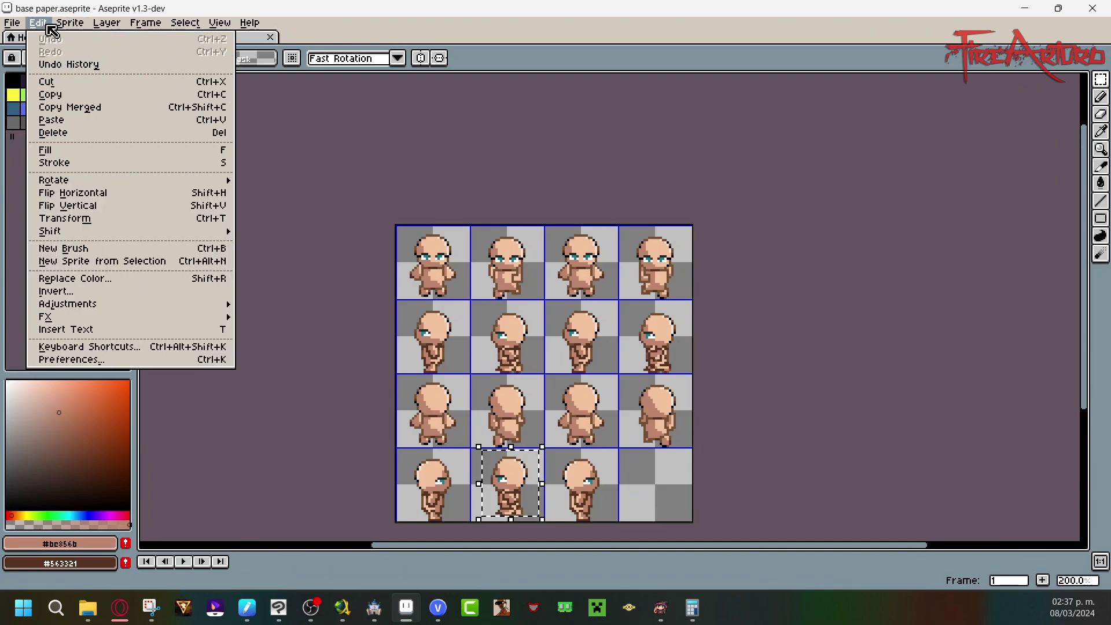
click(168, 193)
drag(527, 495, 525, 497)
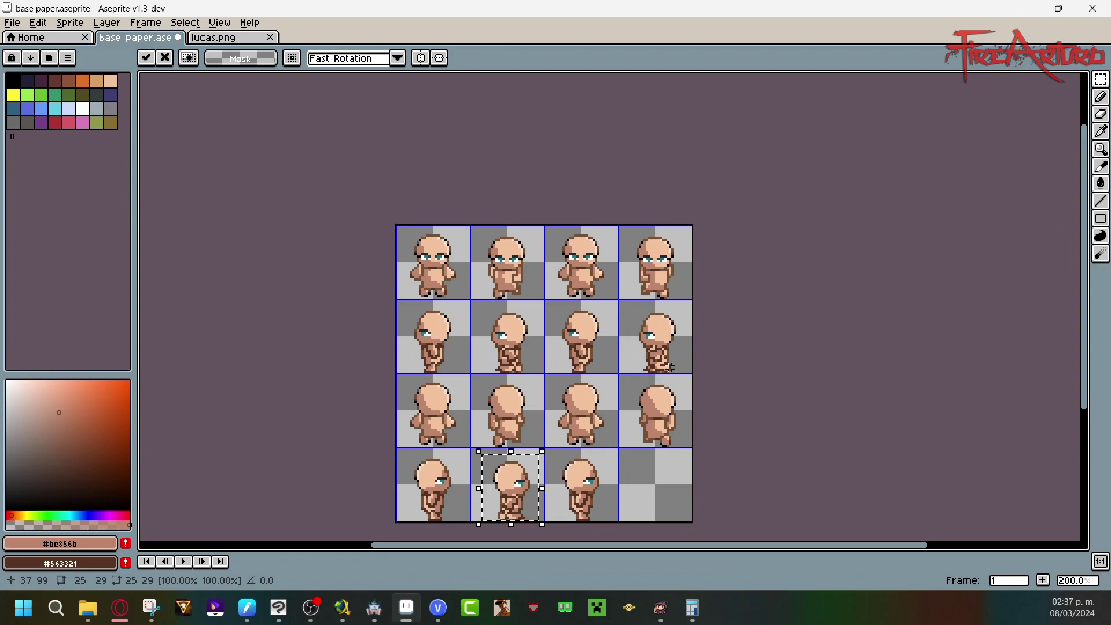
Step: Copy the fourth side-view sprite into the last cell of the fourth row and flip it horizontally
drag(631, 307, 687, 373)
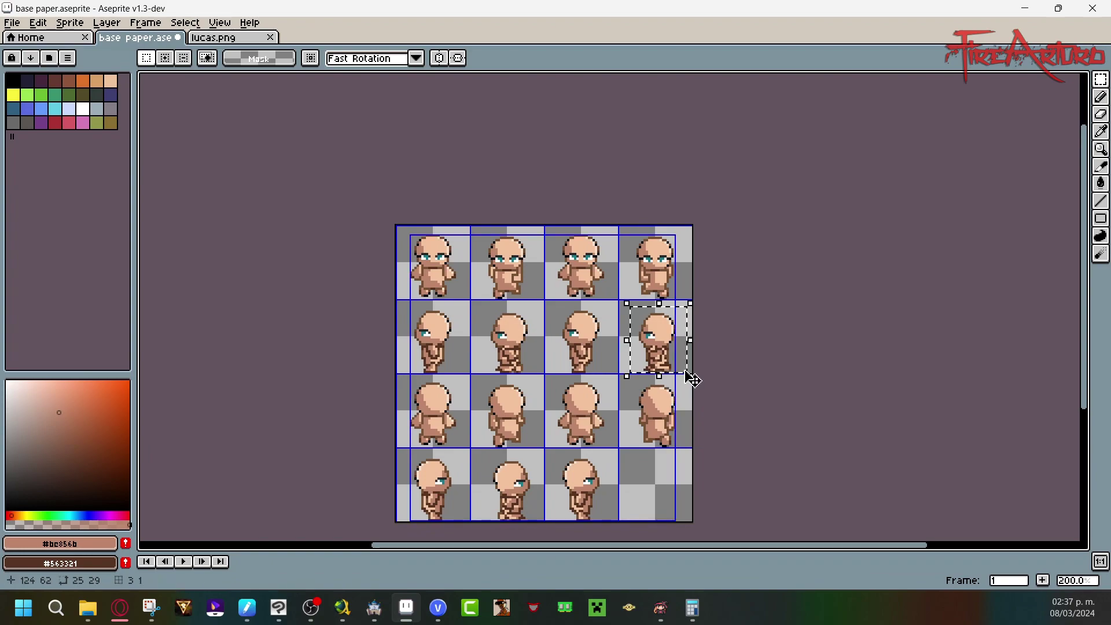
drag(689, 367, 675, 498)
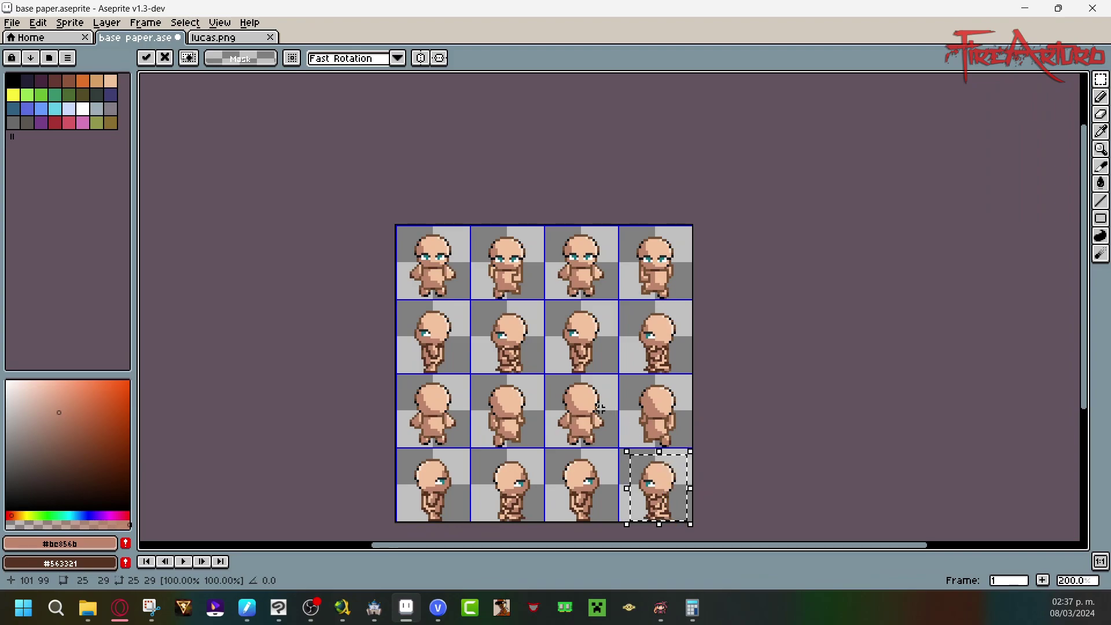
click(60, 26)
mouse_move(38, 23)
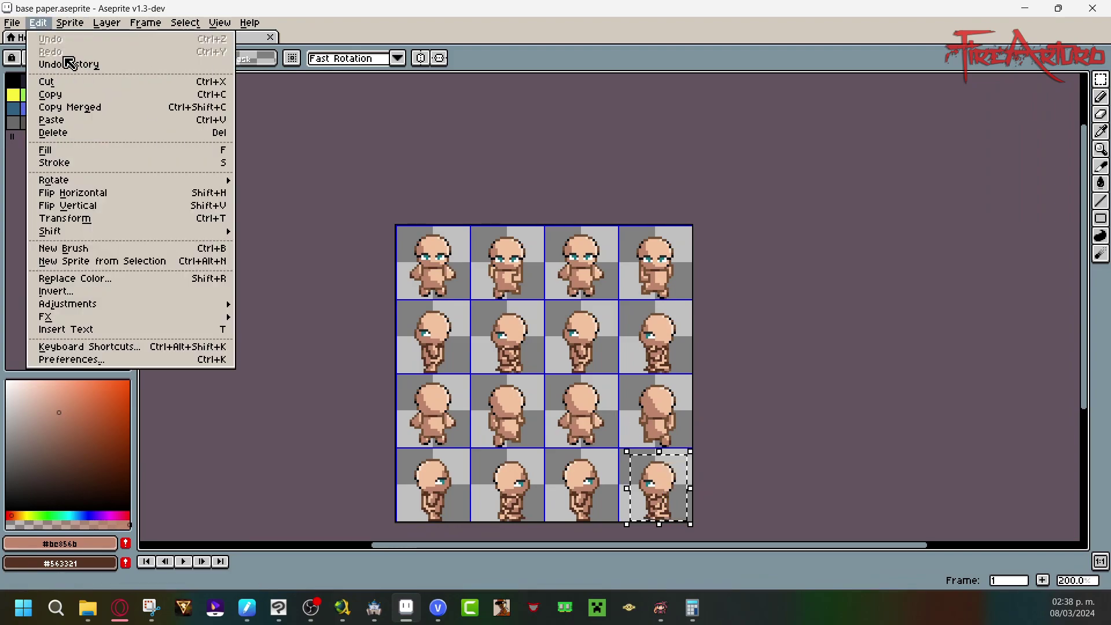
click(149, 191)
Step: Clear the selection, save the sprite file and export the sheet as base paper.png
key(ctrl+d)
key(ctrl+s)
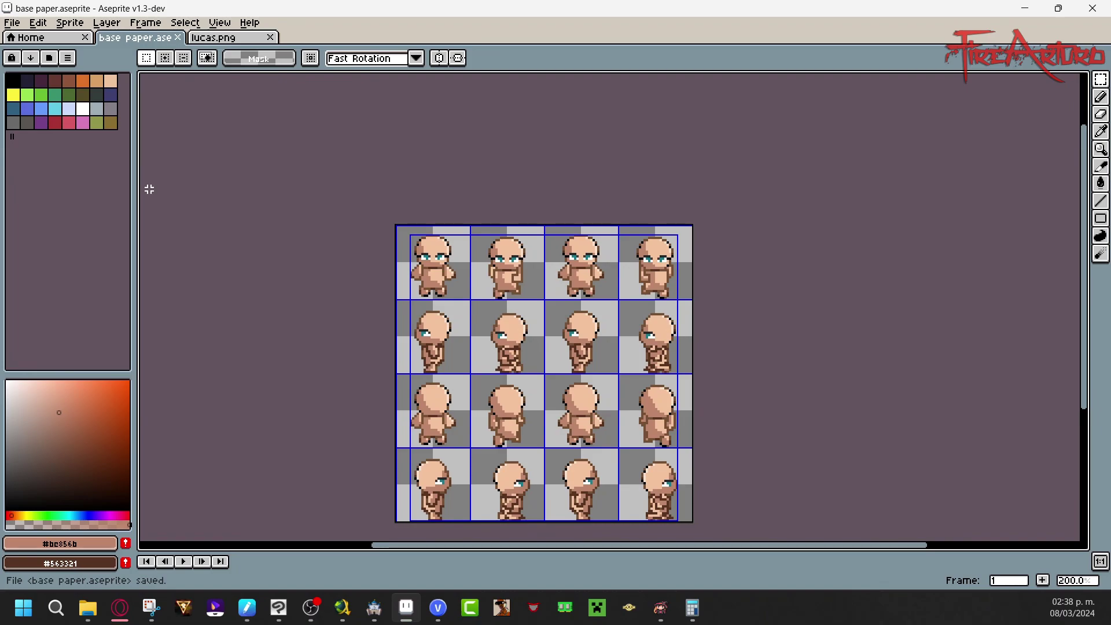
click(12, 22)
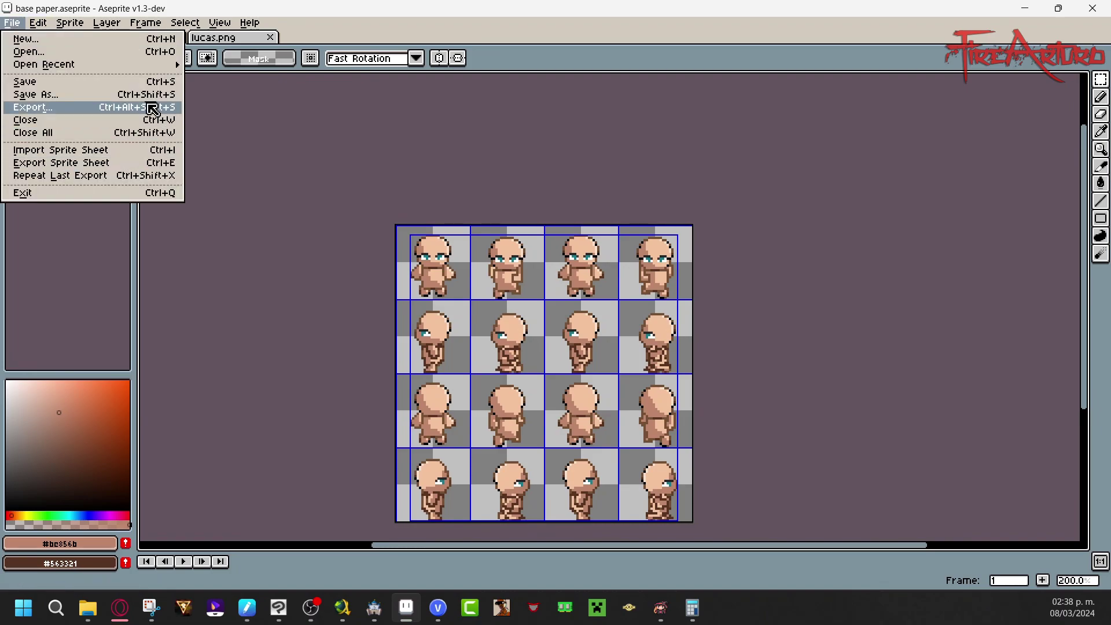
click(177, 108)
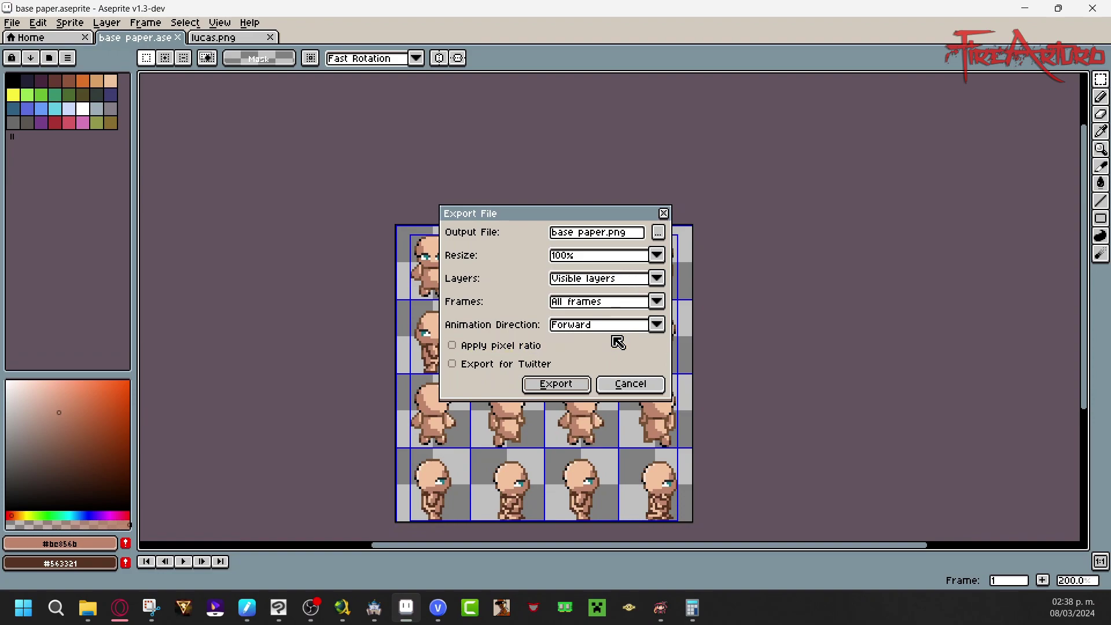
click(579, 385)
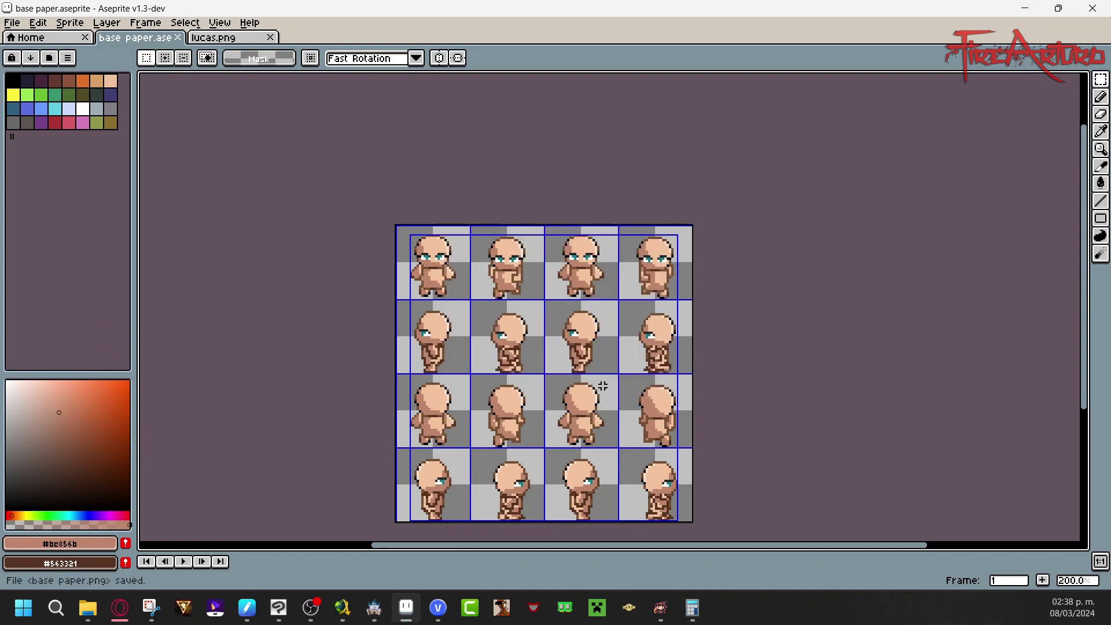
Step: Switch to the Characters folder in File Explorer and paste base paper.png into it
key(alt+Tab)
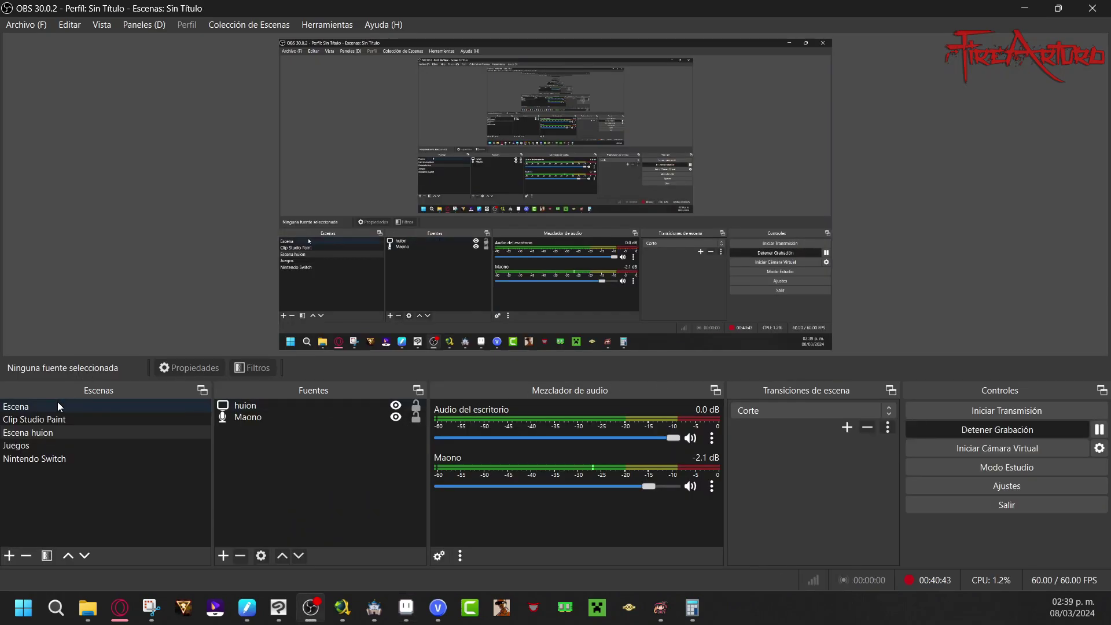
key(alt+Tab)
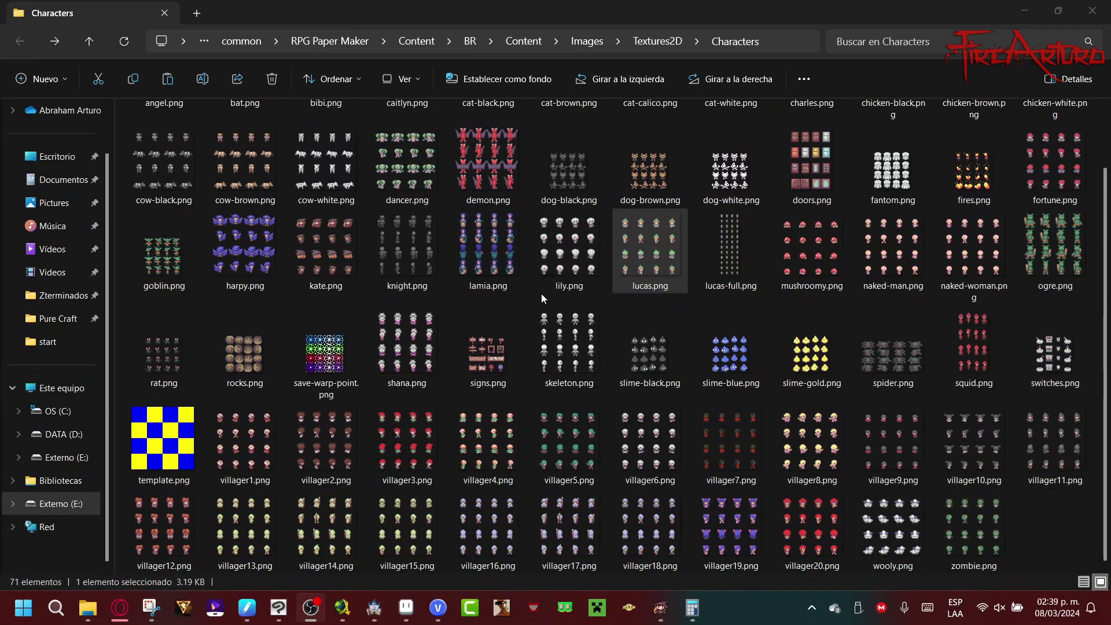
click(540, 294)
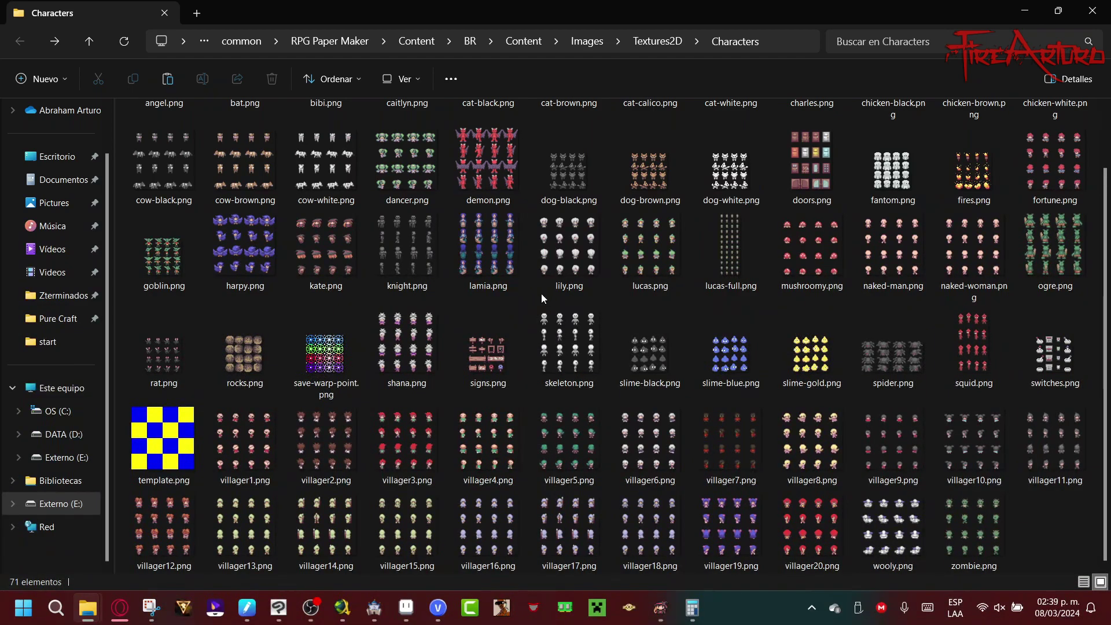
key(ctrl+v)
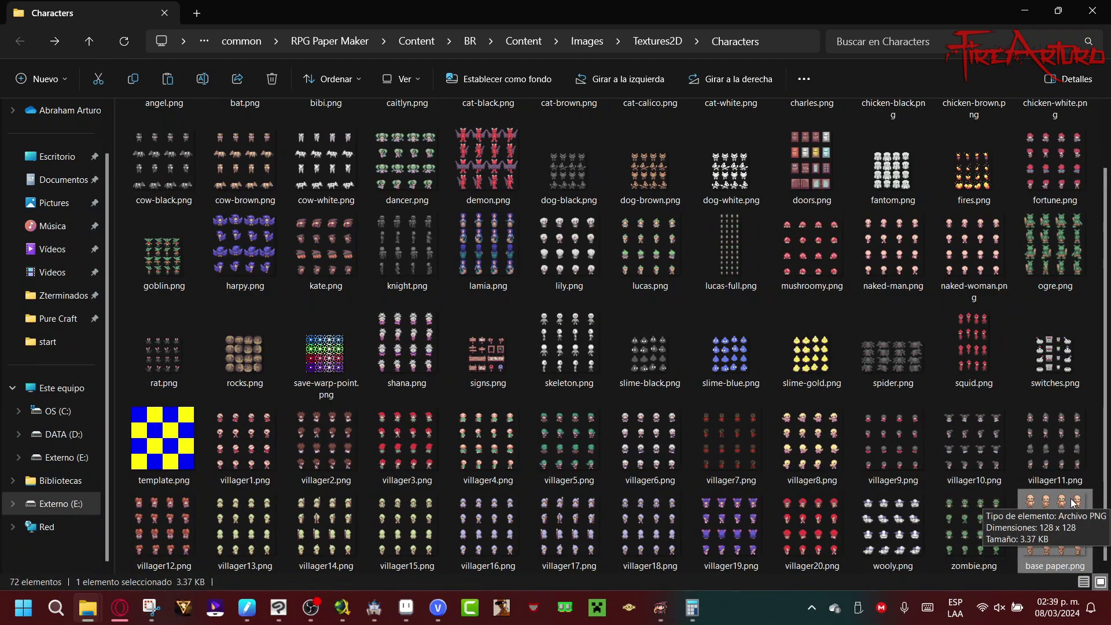
Step: In RPG Paper Maker's image manager, refresh the available Characters images, add base paper.png to the project's list and accept
click(661, 609)
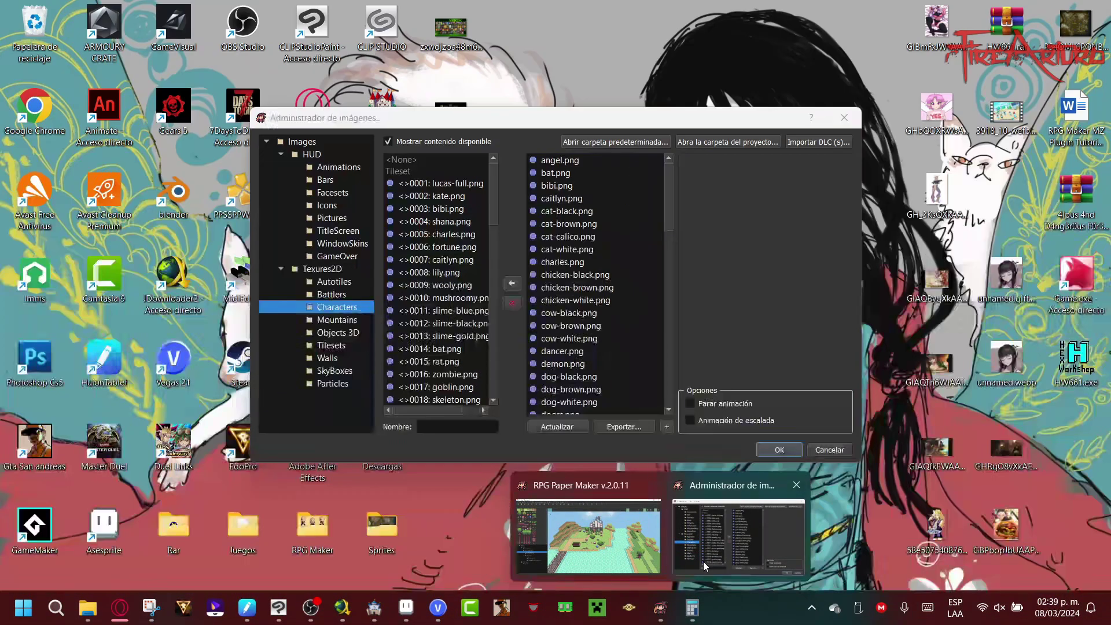
click(703, 550)
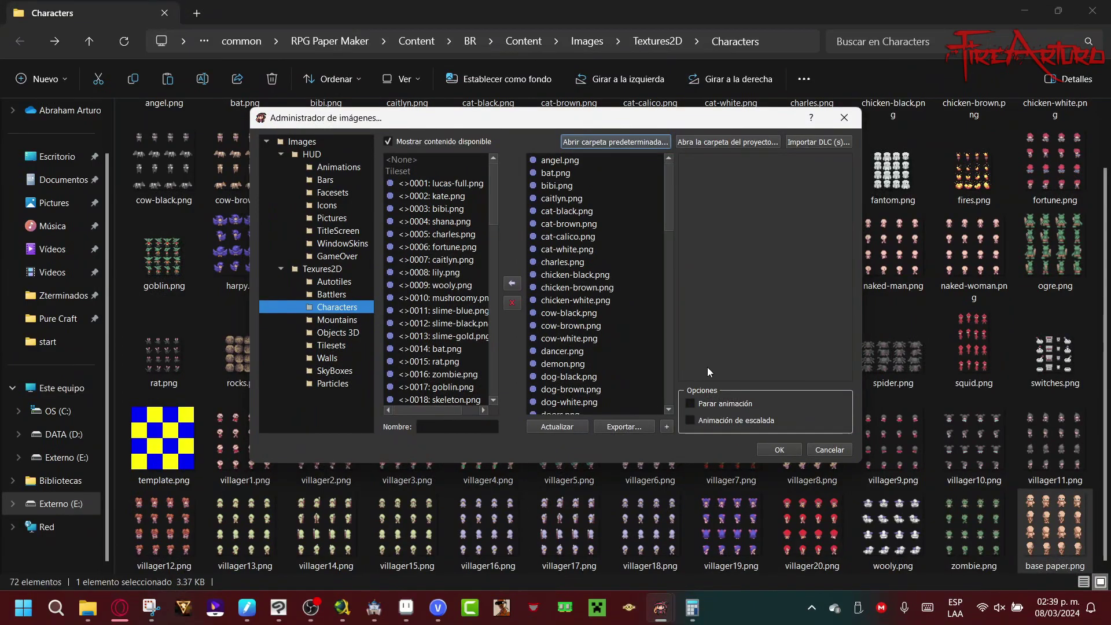
click(572, 426)
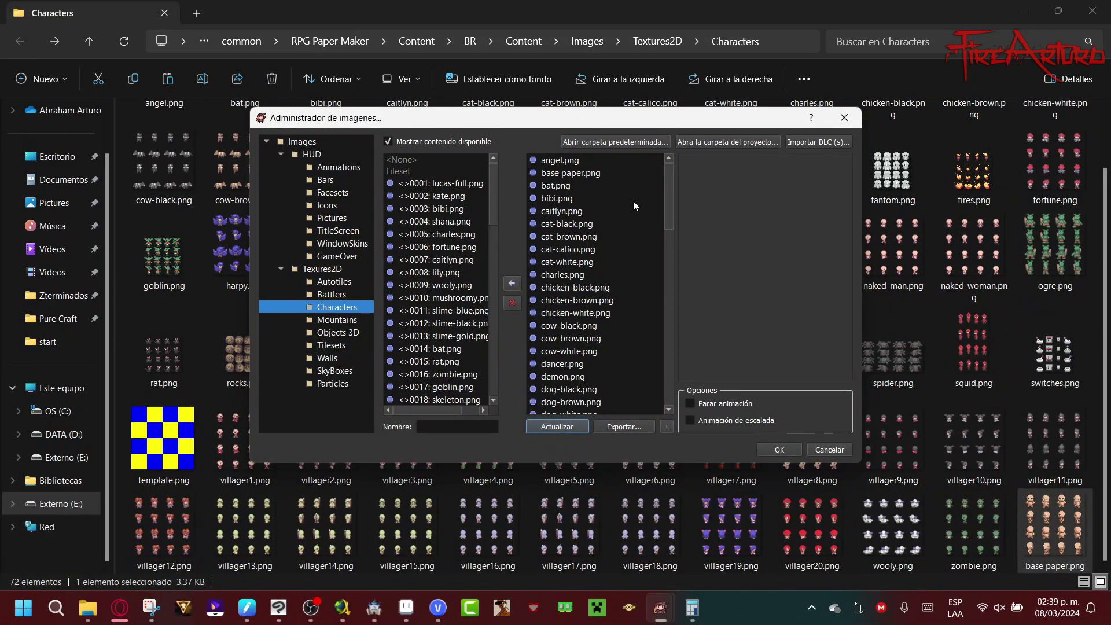
click(592, 172)
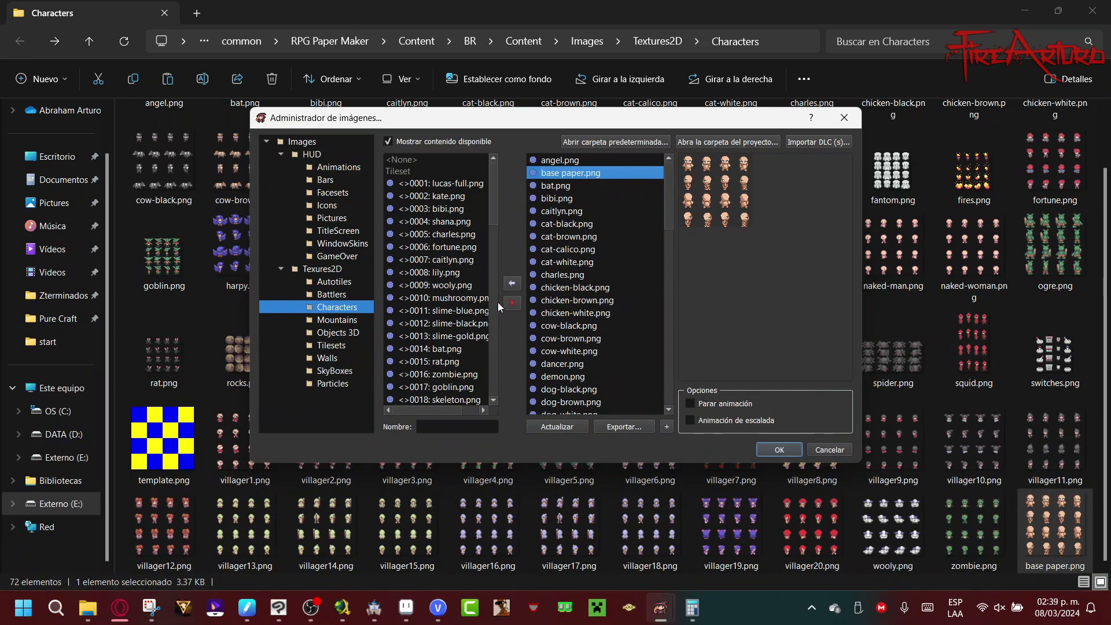
click(513, 283)
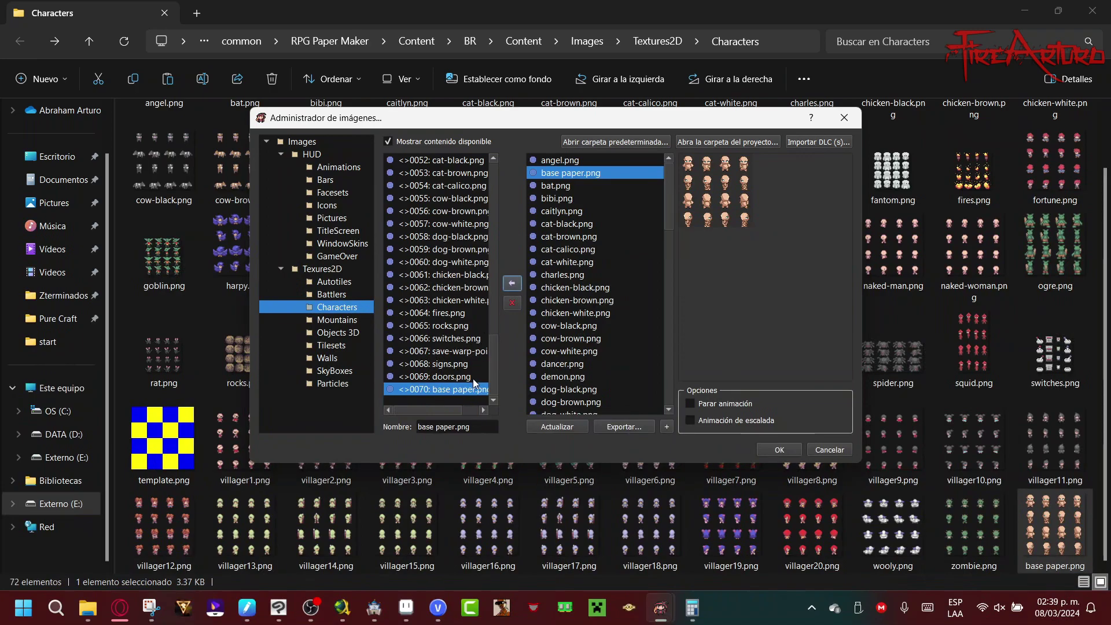
click(762, 450)
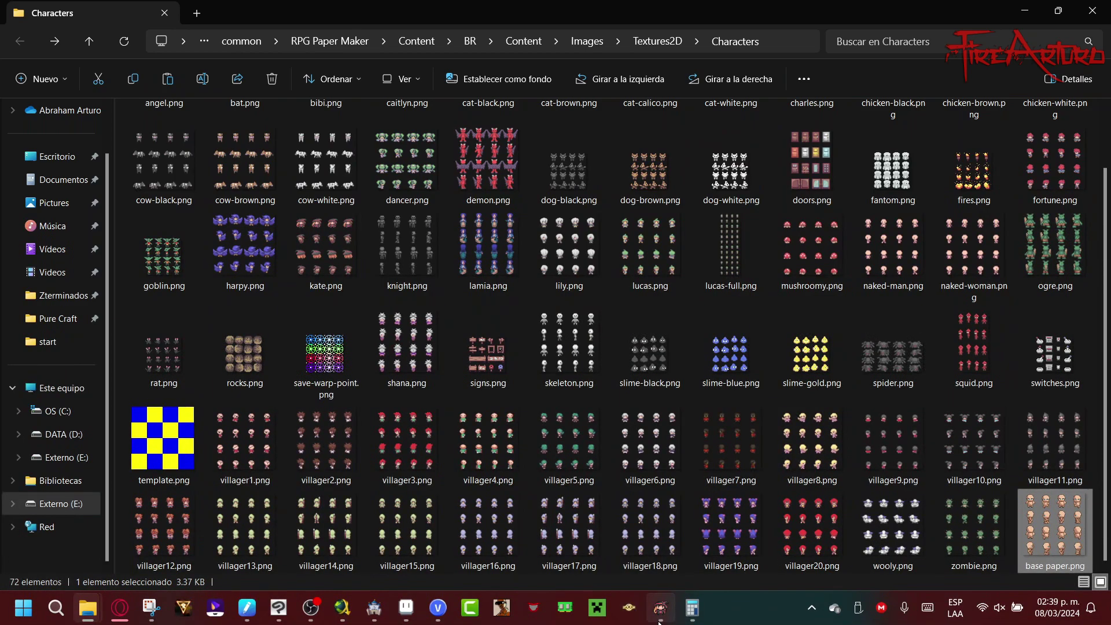
Step: Switch to RPG Paper Maker, open the Introduccion map and change to object editing
click(659, 620)
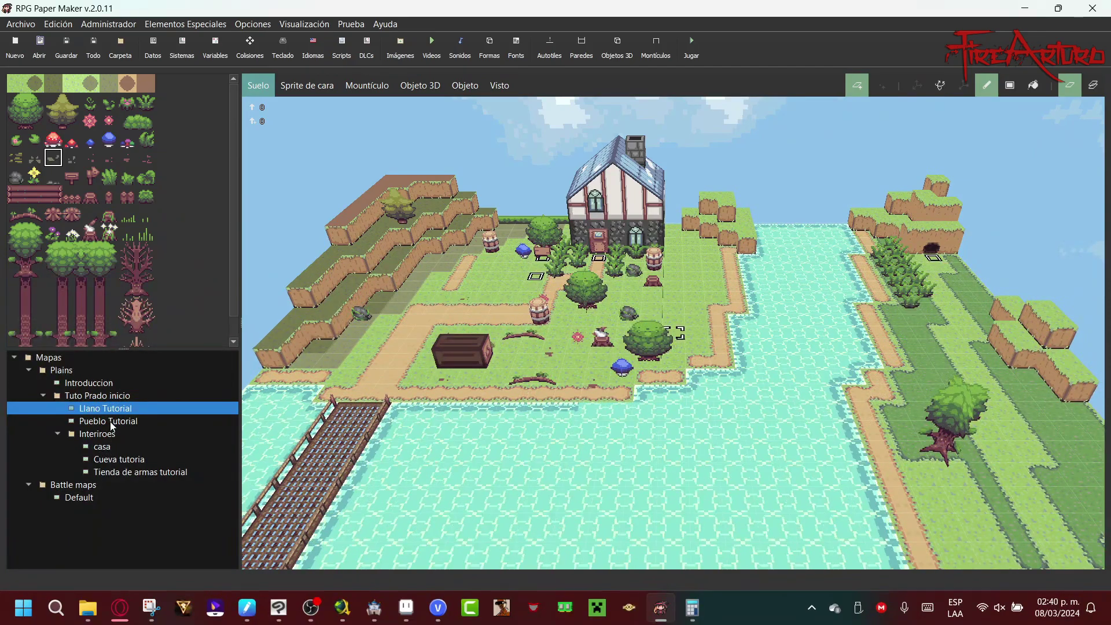
click(91, 385)
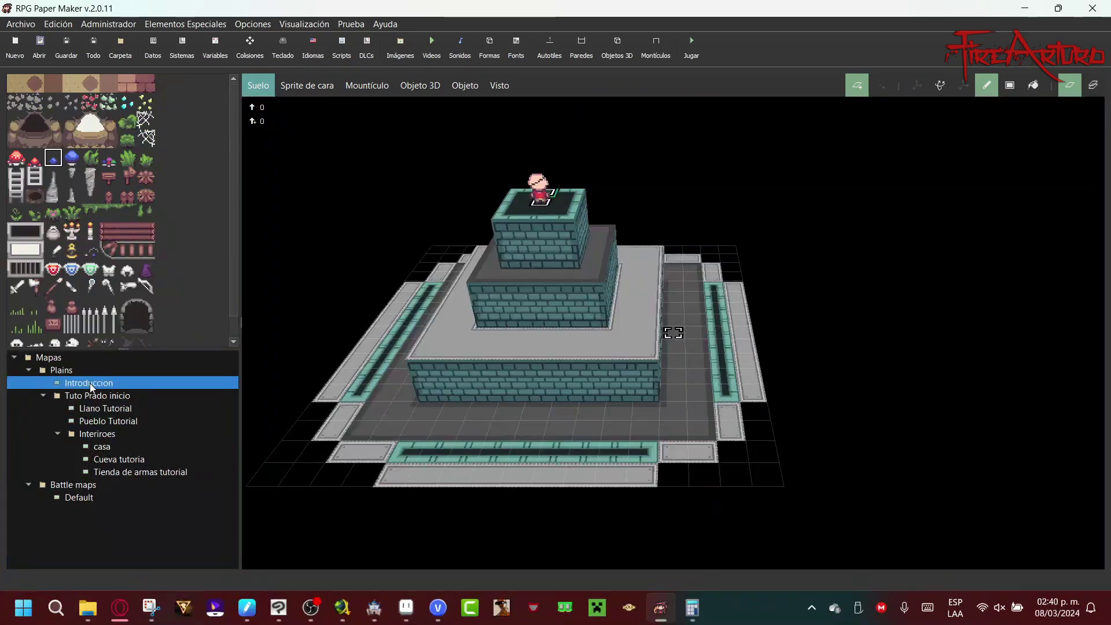
click(621, 54)
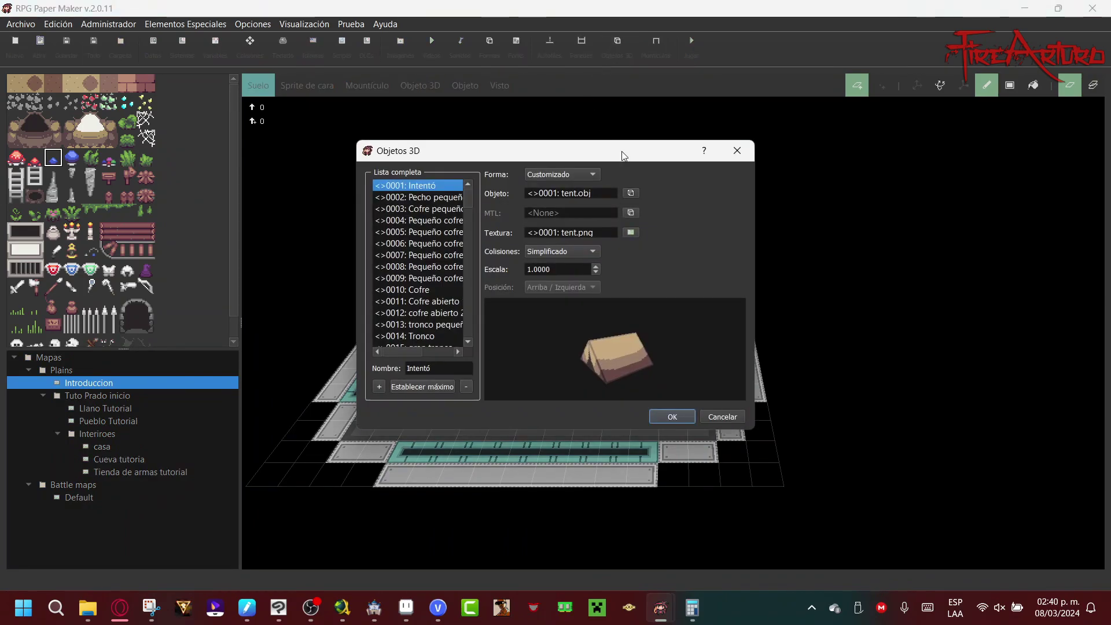
click(737, 150)
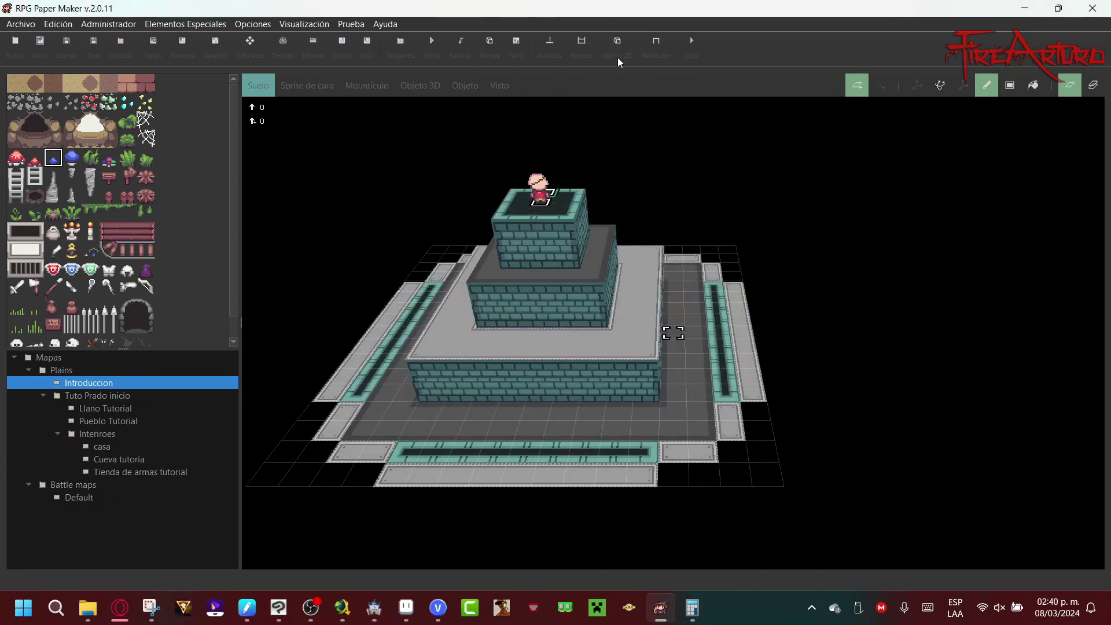
click(472, 83)
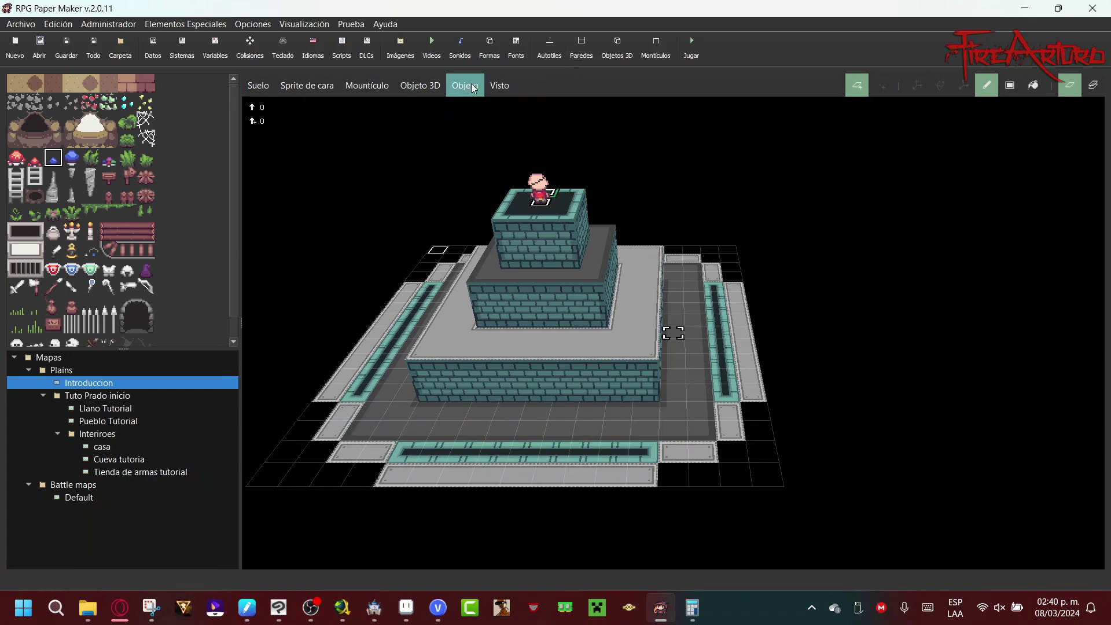
scroll(432, 200, up, 3)
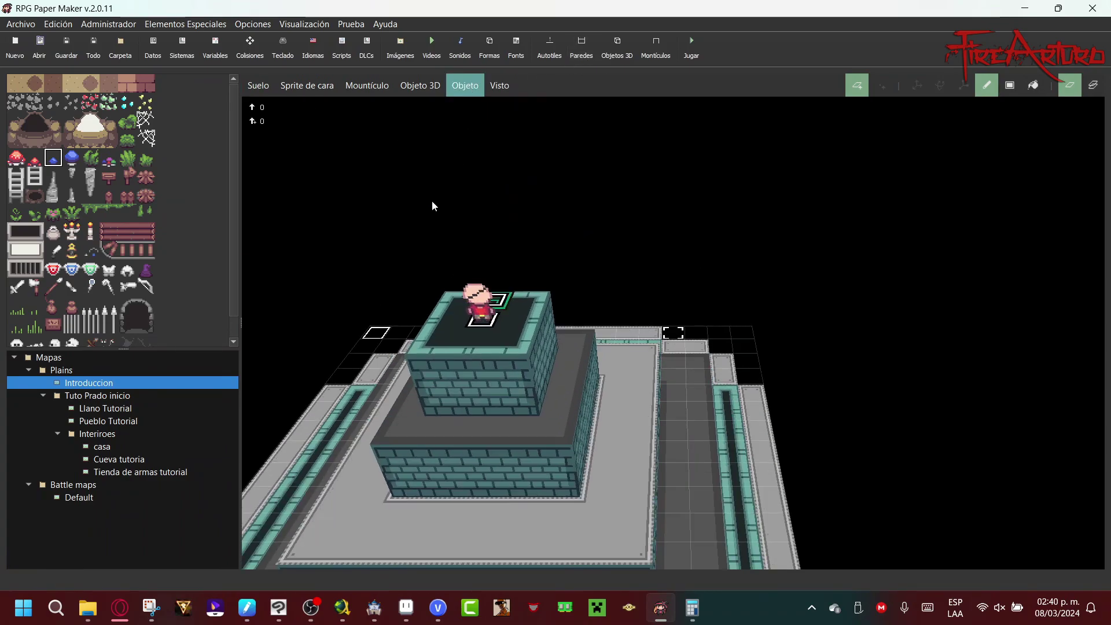
click(377, 341)
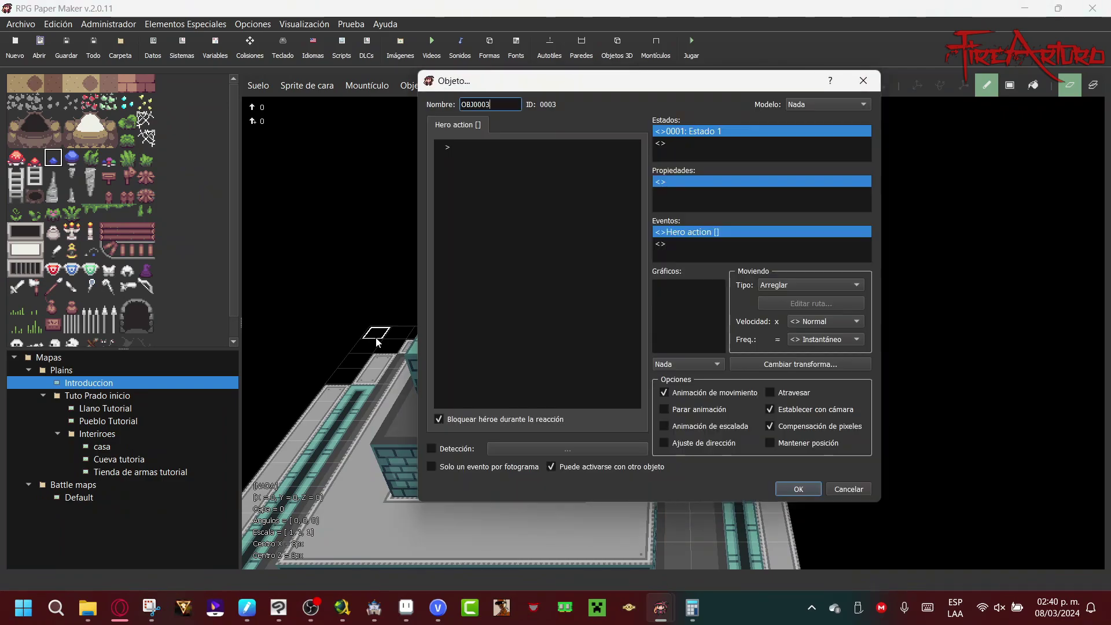
click(862, 81)
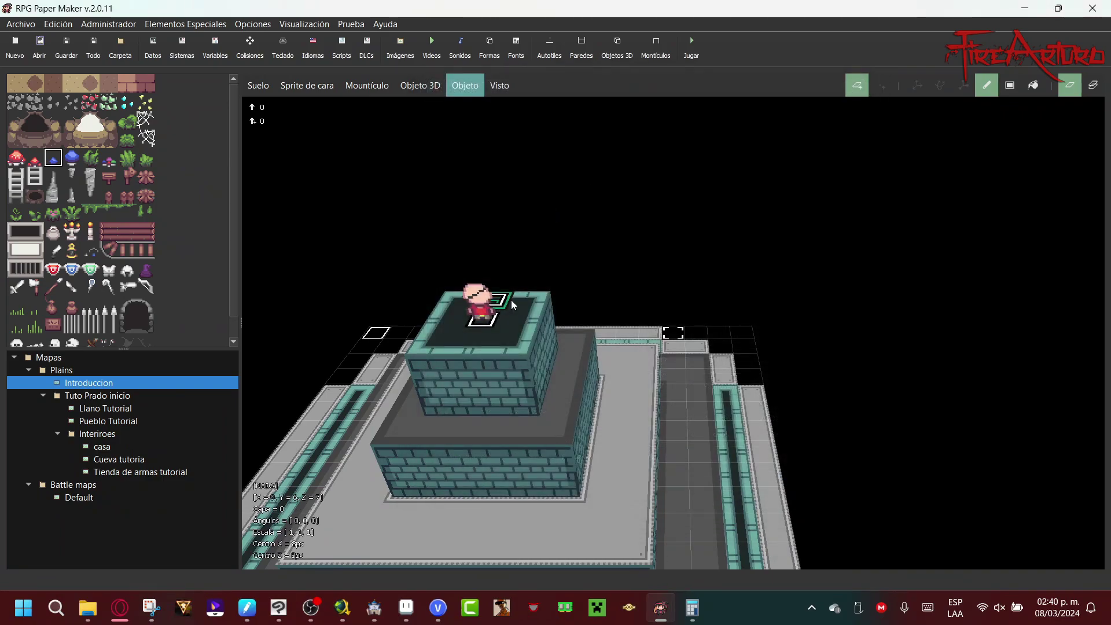
Step: In the event object on top of the stepped platform, open the appearance change inside the hero's Mover object command
click(484, 323)
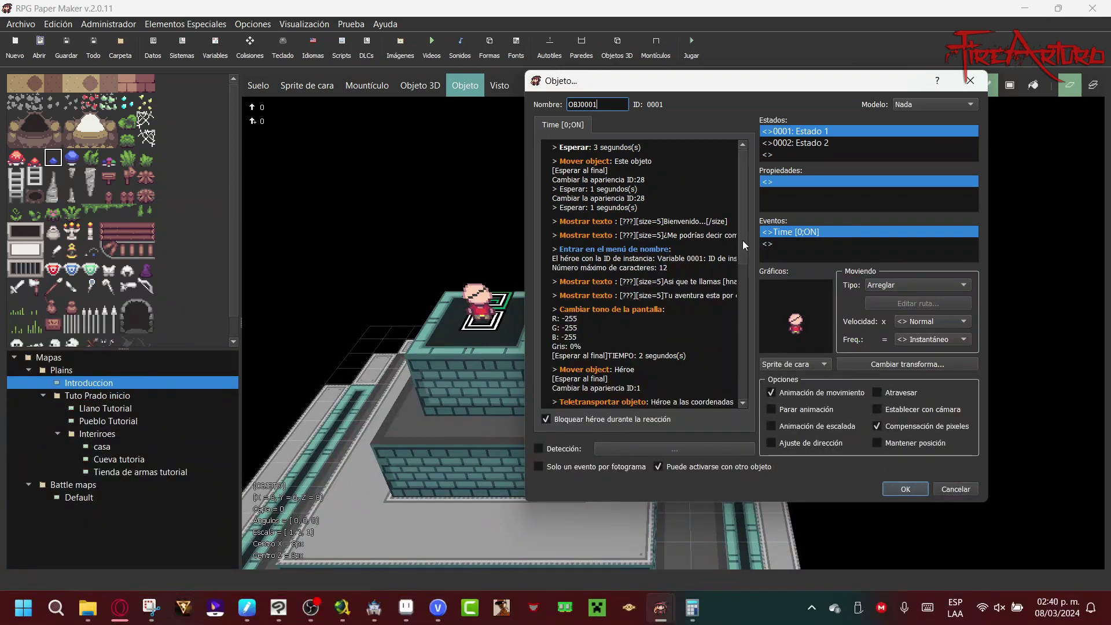
drag(742, 241, 727, 376)
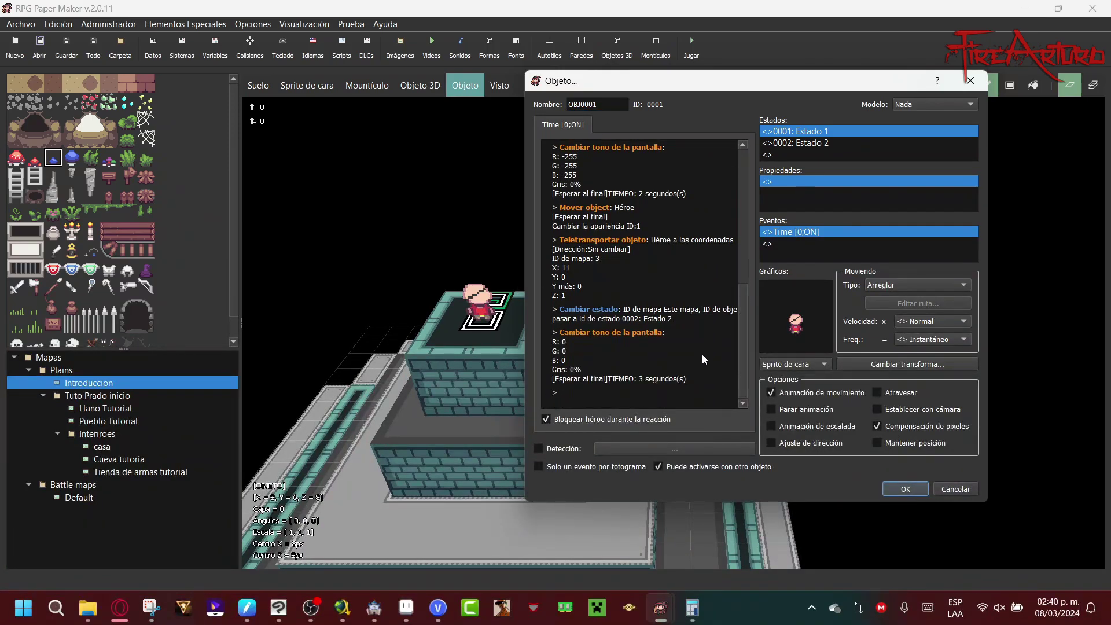
click(636, 328)
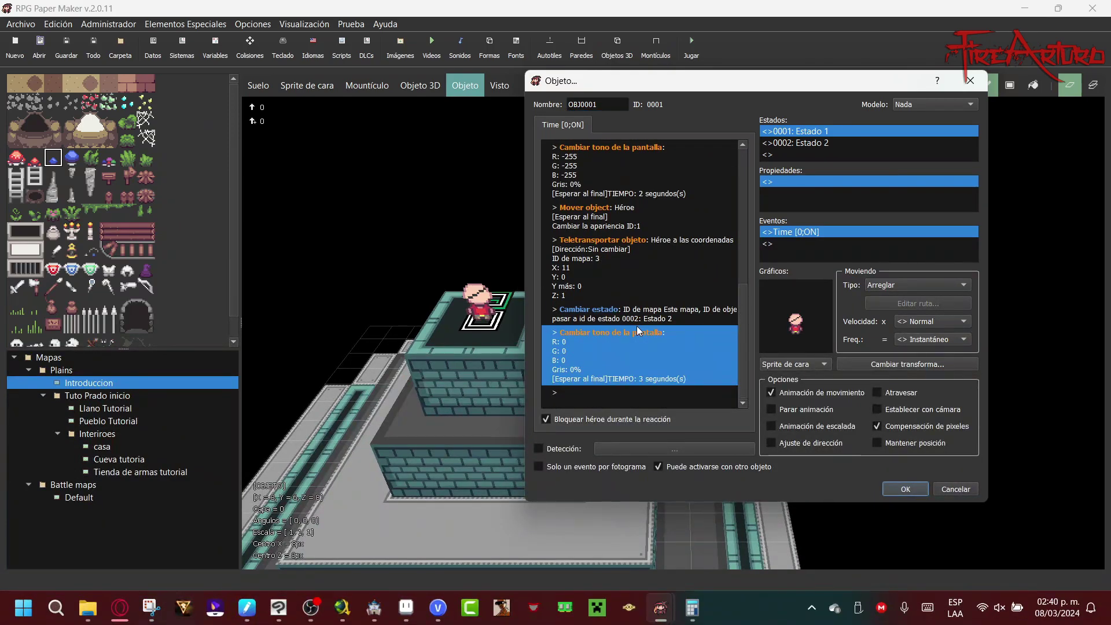
key(Up)
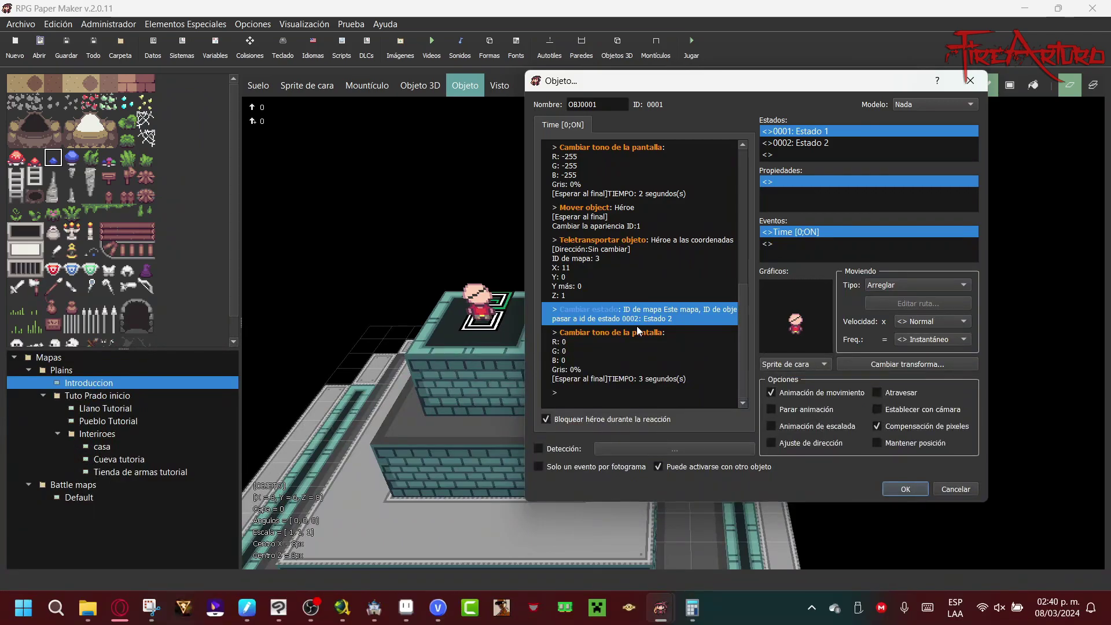
key(Up)
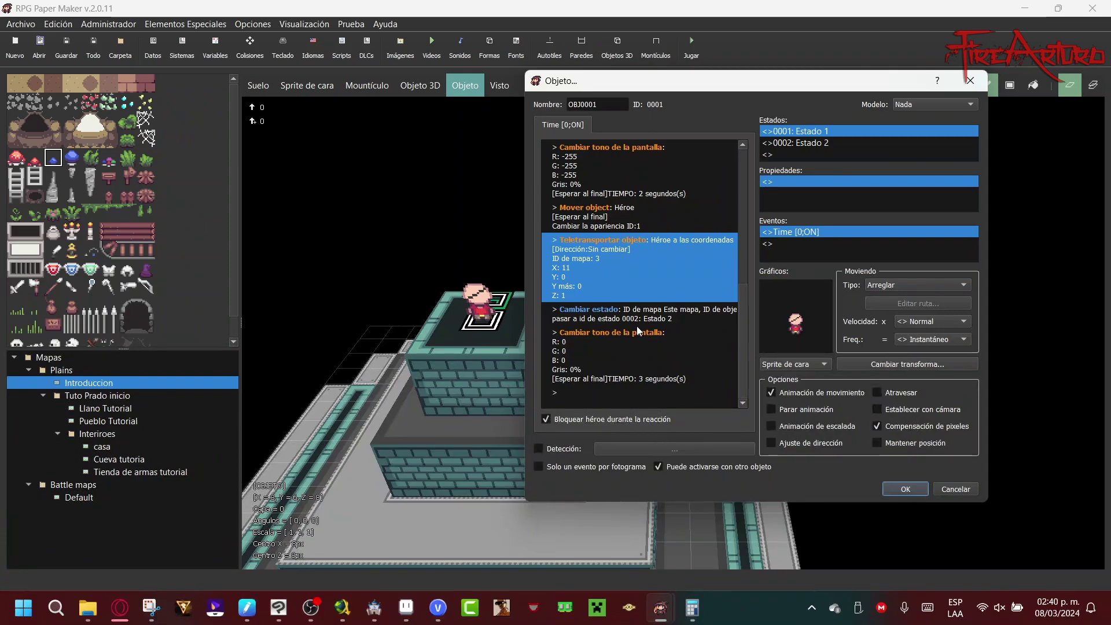
key(Up)
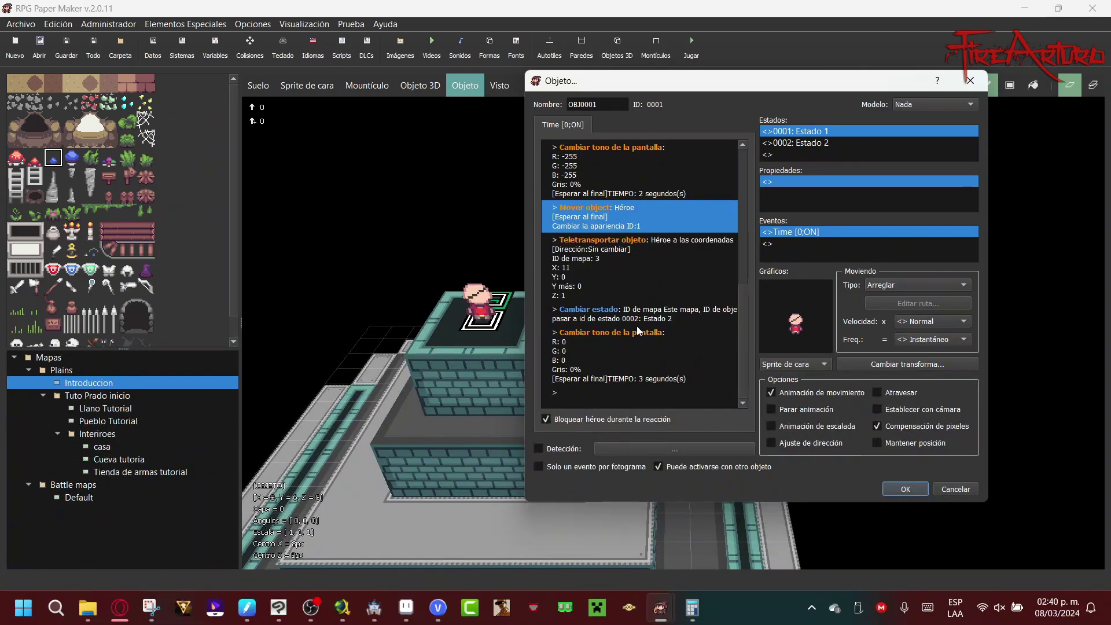
key(Return)
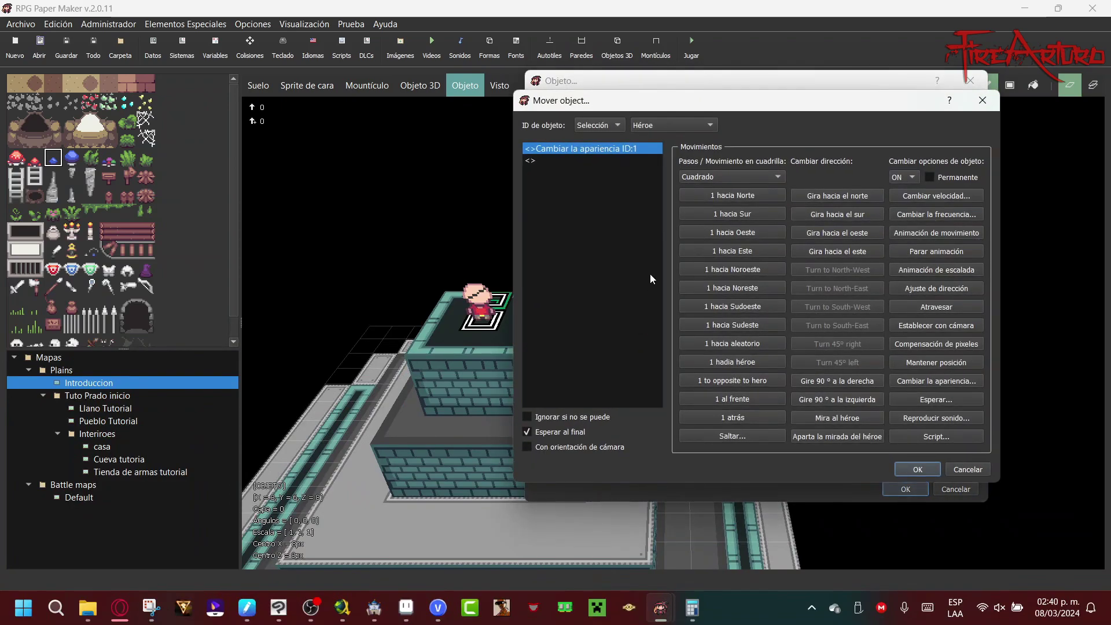
double_click(612, 153)
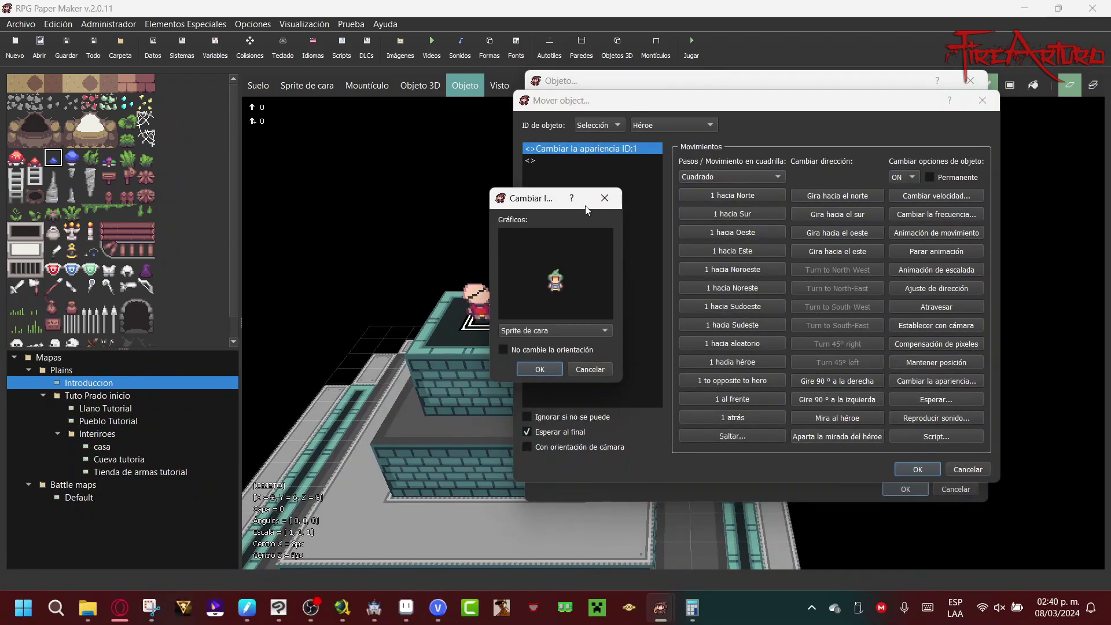
Step: Try to set base paper.png as the hero's graphic directly from the available images
double_click(568, 269)
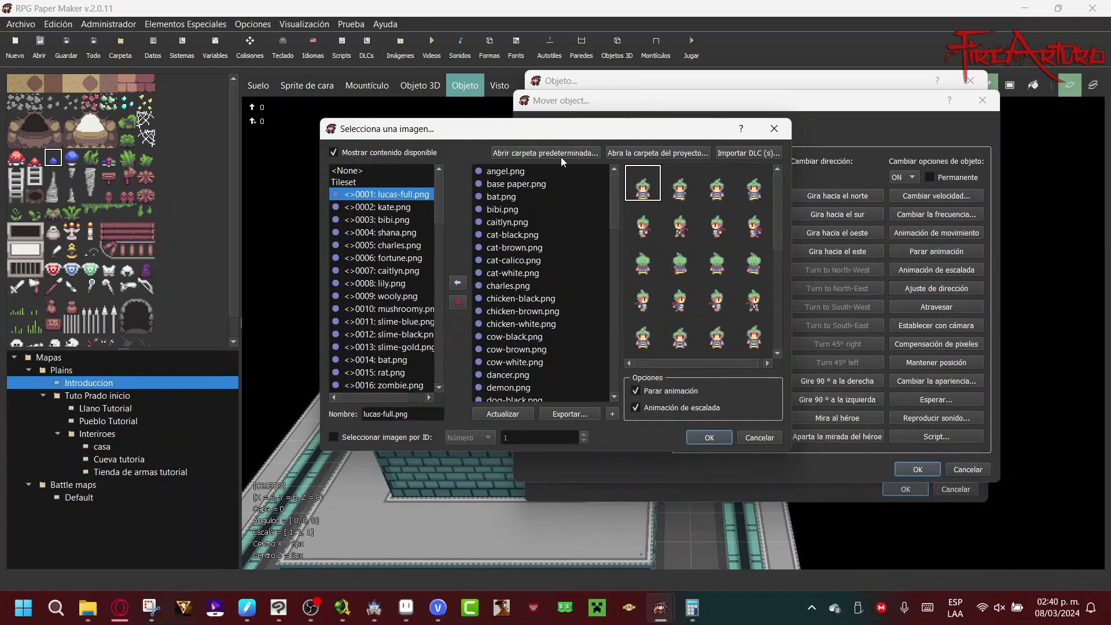
click(523, 185)
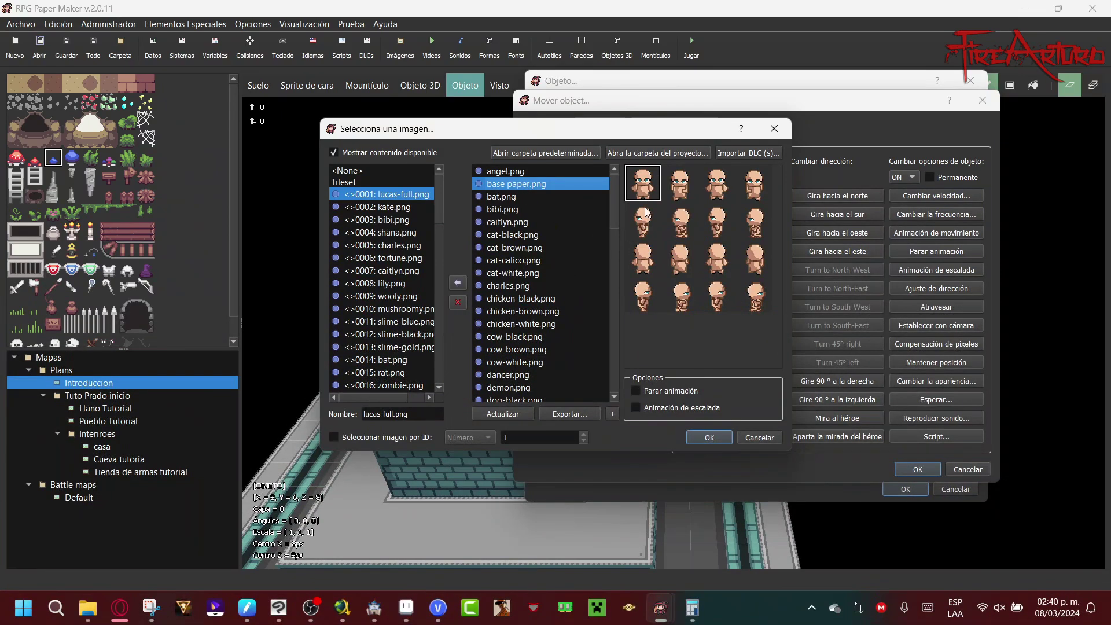
click(708, 441)
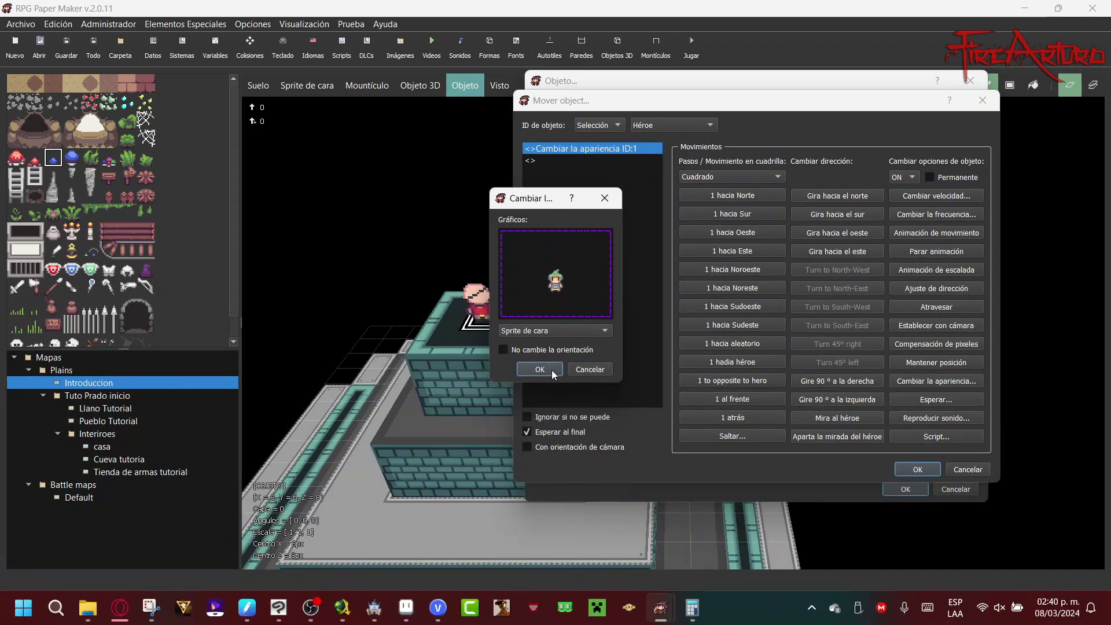
Step: Add base paper.png to the project's images, assign it as the hero's new appearance and accept the event changes
double_click(572, 297)
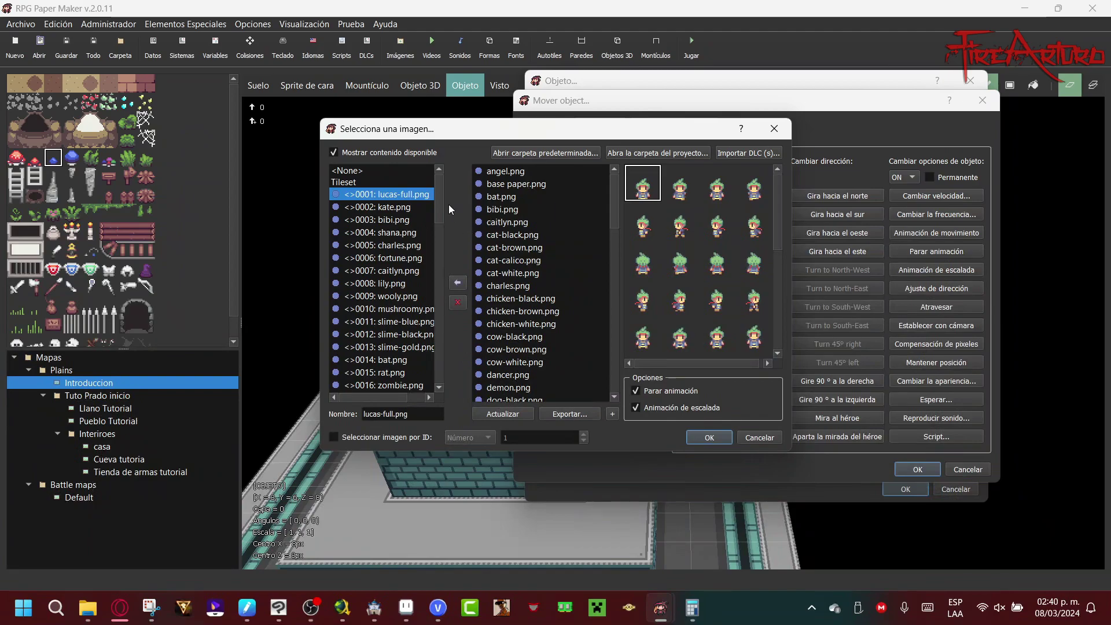
click(512, 183)
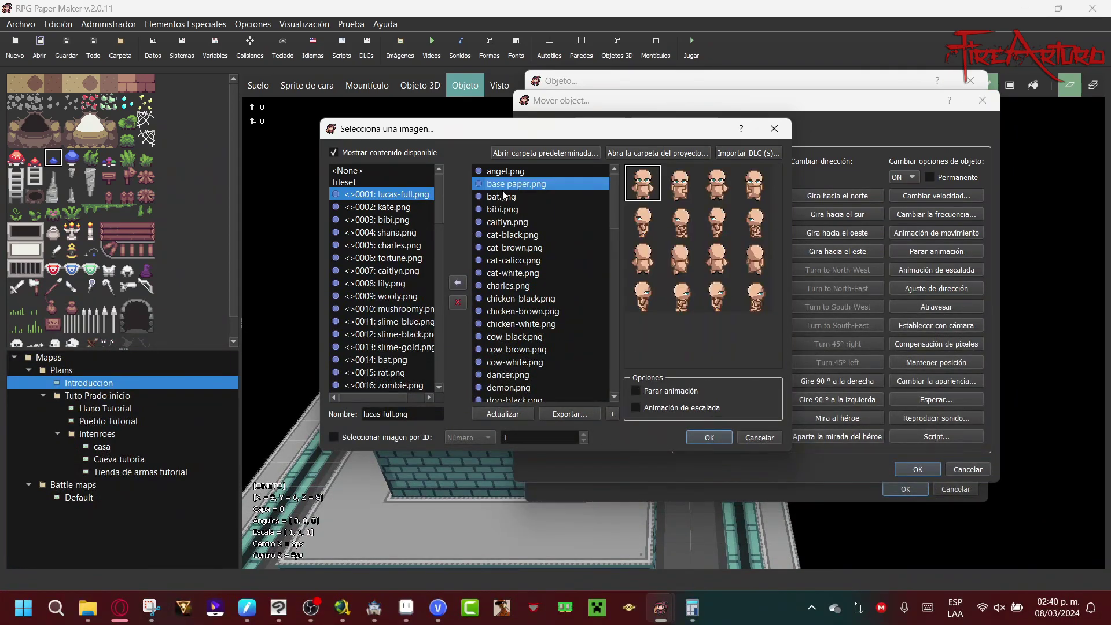
click(453, 287)
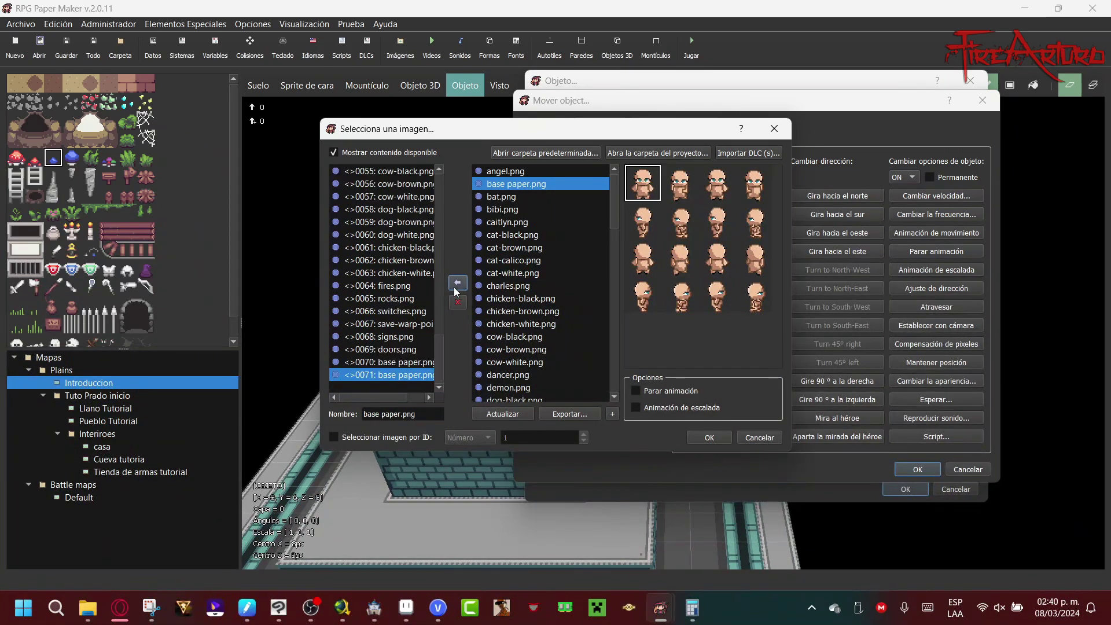
click(697, 436)
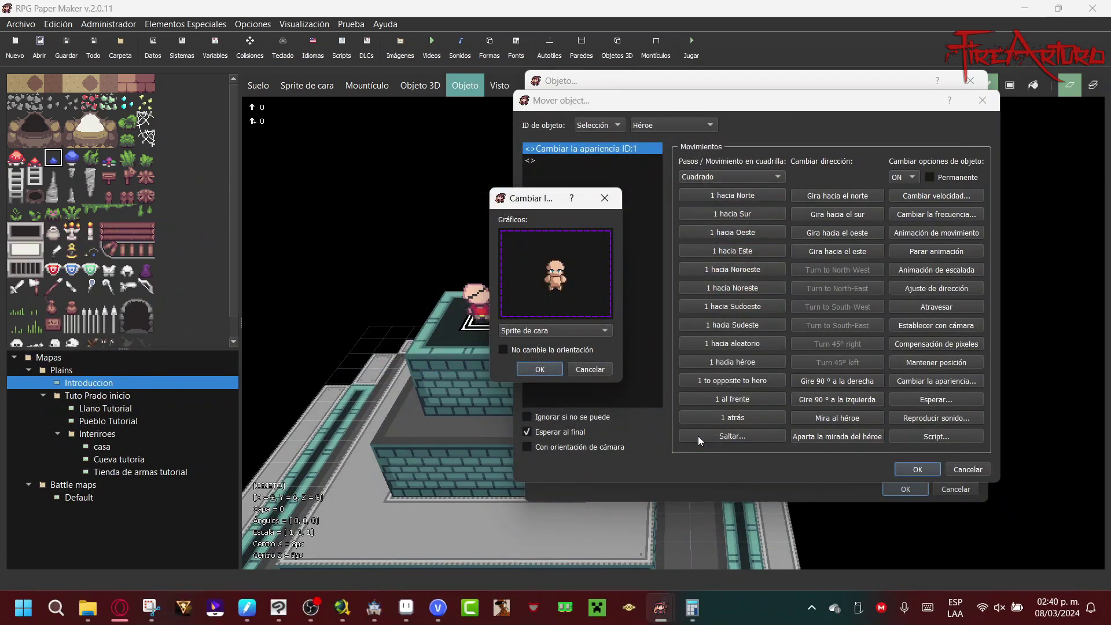
click(546, 368)
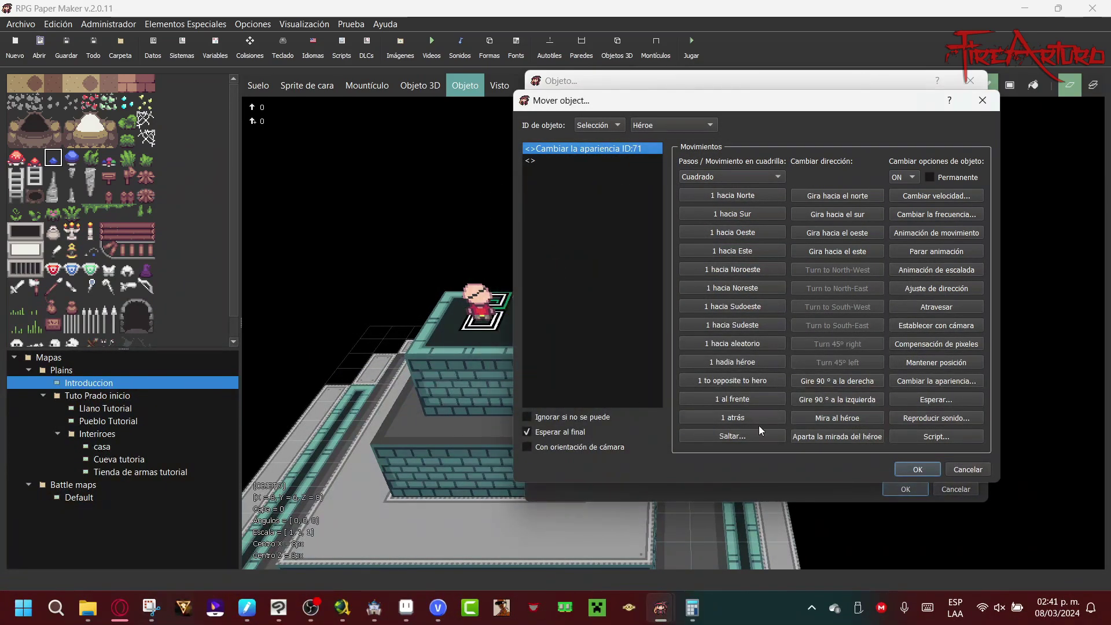
click(917, 469)
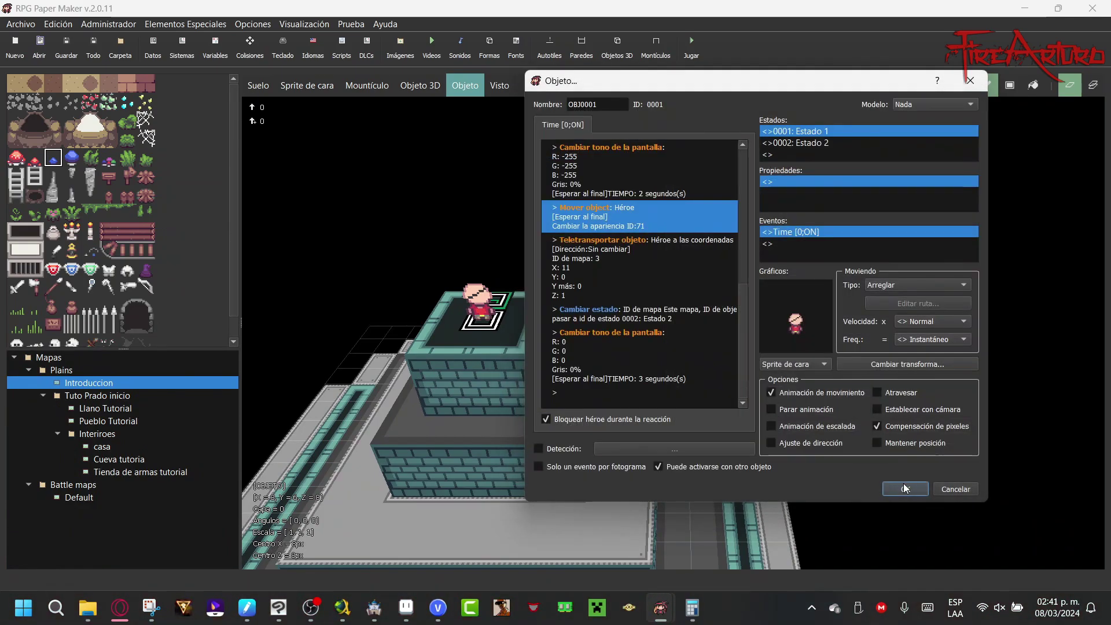
click(892, 491)
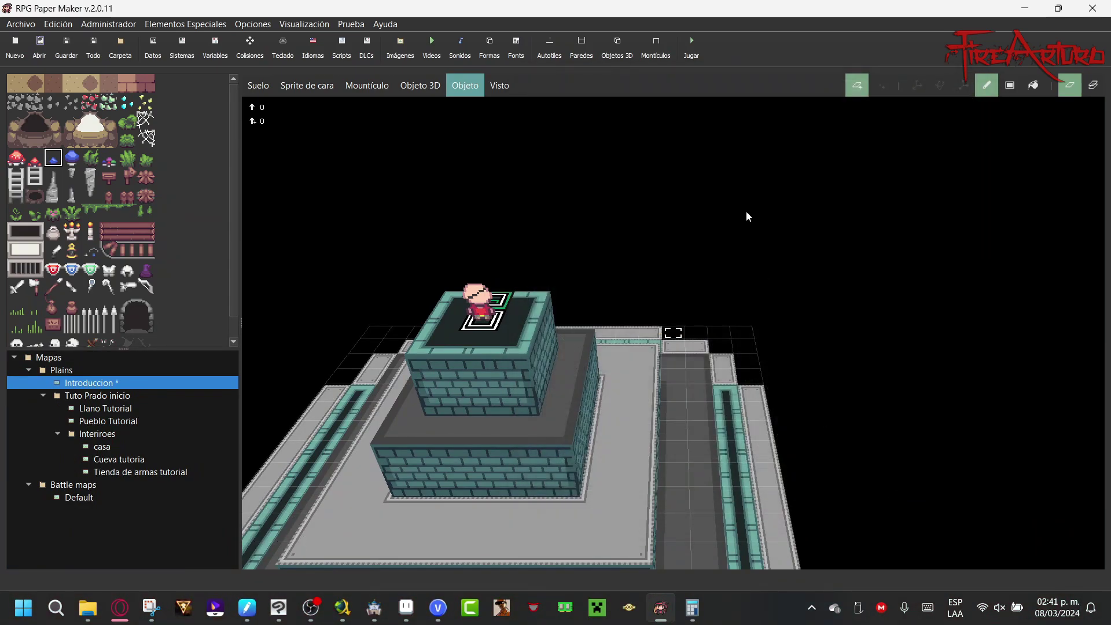
Step: Save the edited map, run the game and advance the introduction dialogue to the hero naming screen
click(688, 50)
key(Escape)
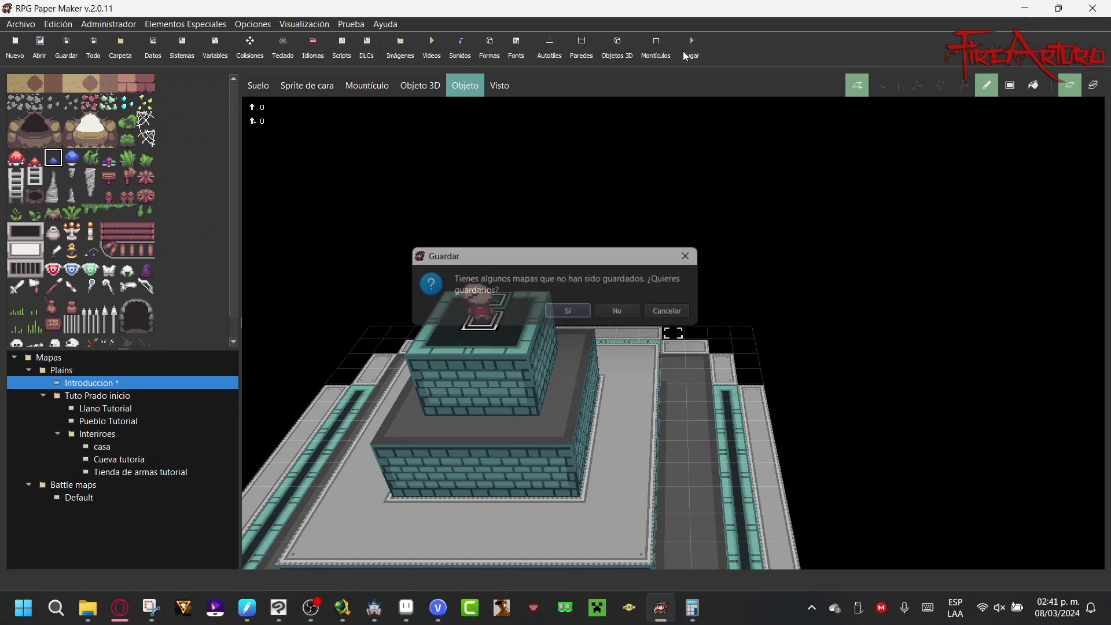
click(684, 55)
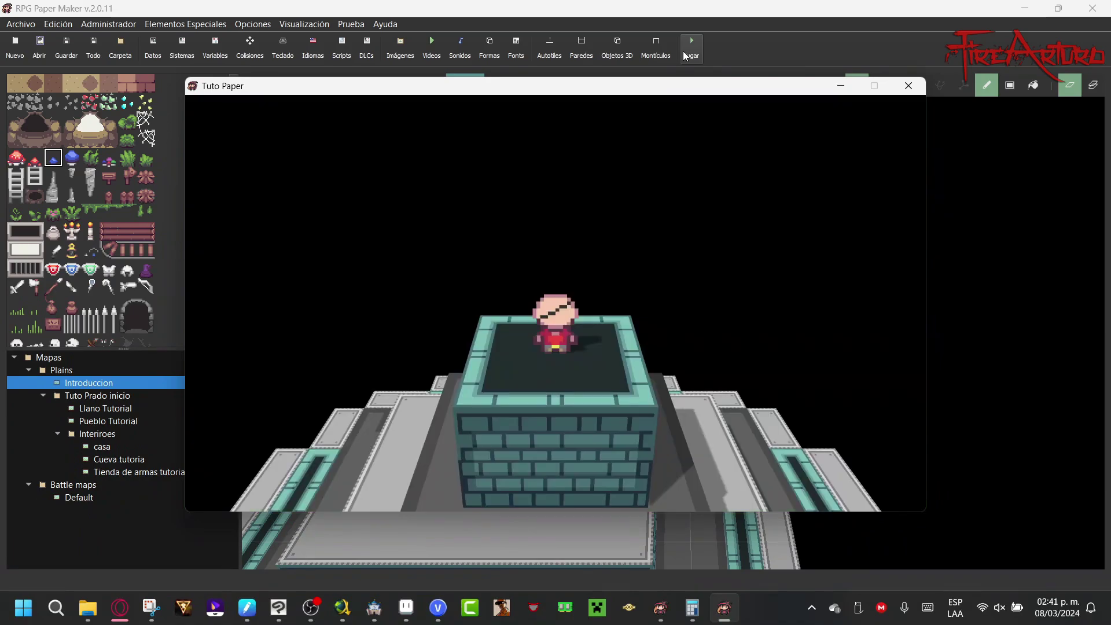
key(Right)
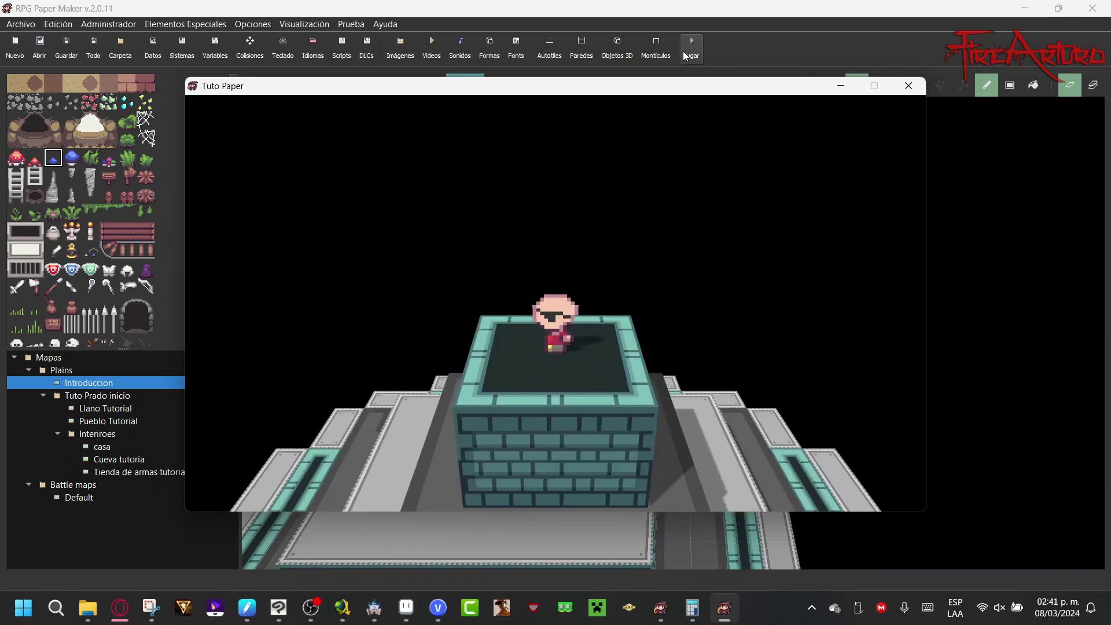
key(Down)
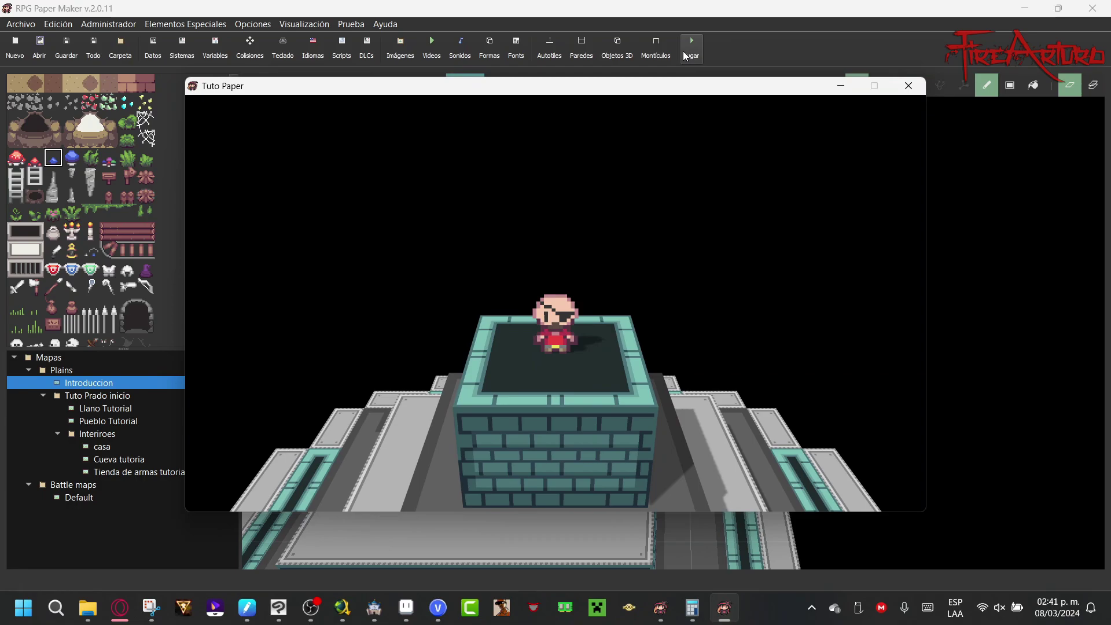
key(Return)
Step: Name the hero aaaa, advance the introduction to examine the new sprite in the house, and close the game
key(Return)
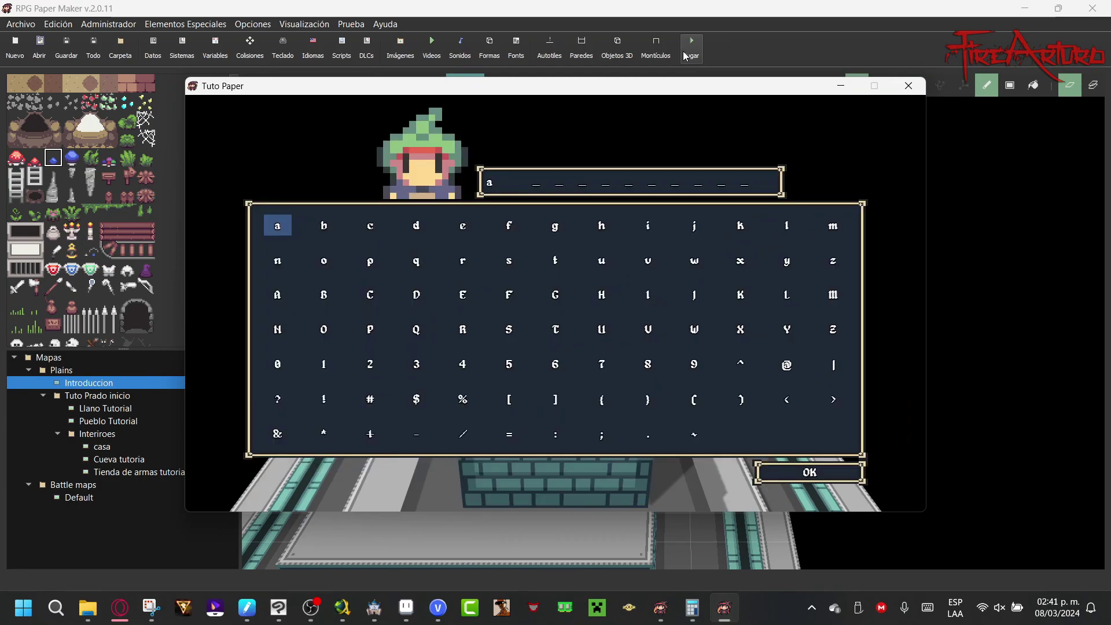
key(Return)
key(Return)
key(Up)
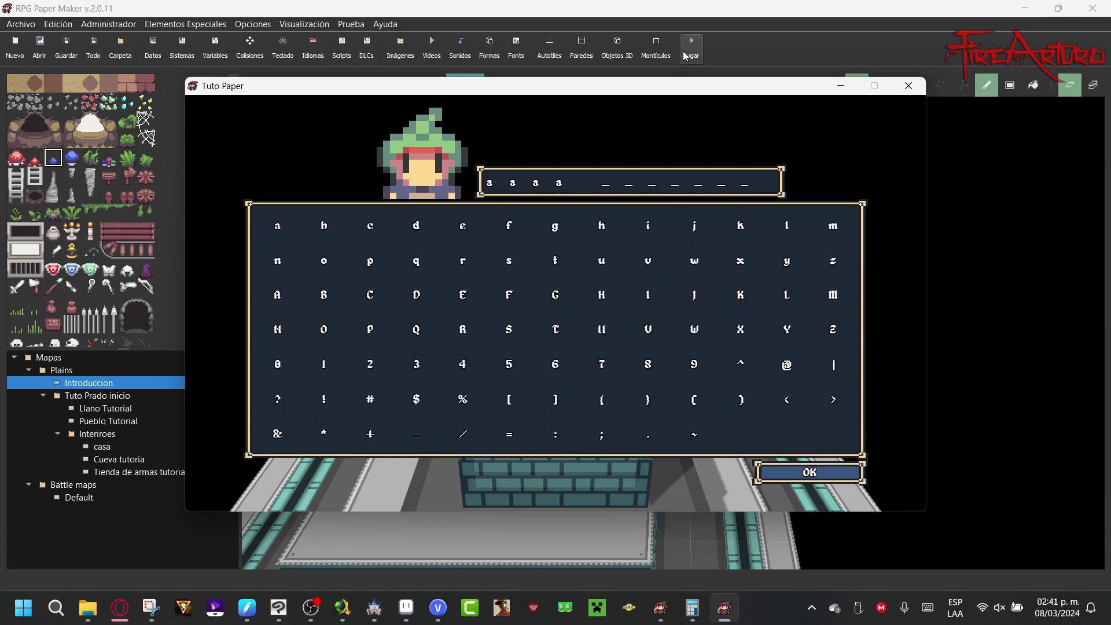
key(Return)
key(Return)
key(Return)
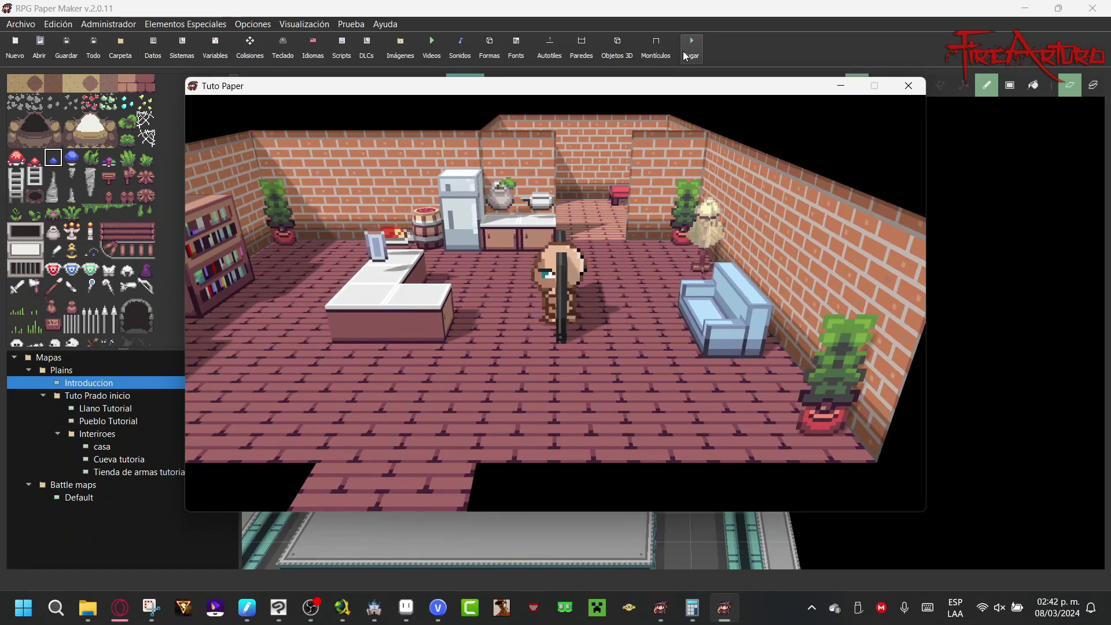
click(907, 85)
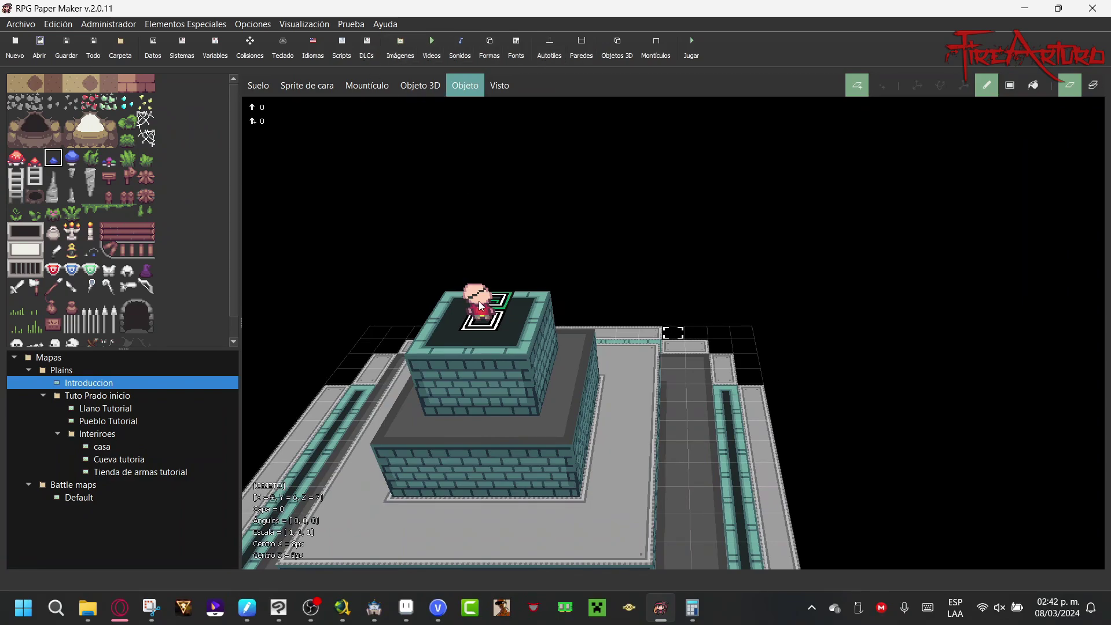
Step: Open the hero's appearance change in the Mover object command of the Introduccion map's OBJ0001 event
click(488, 317)
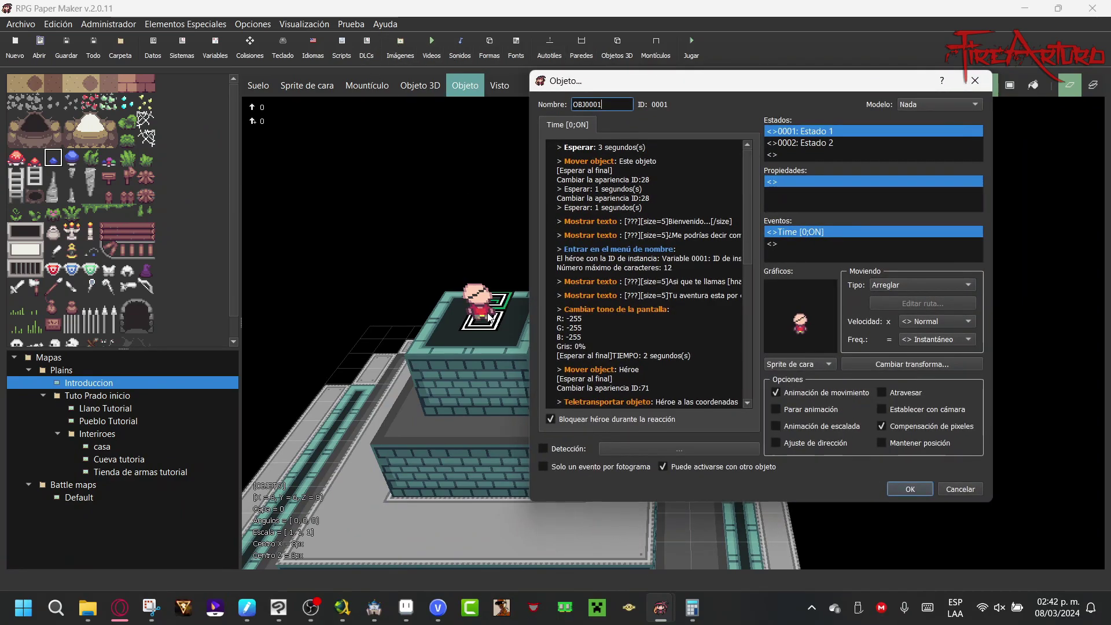
scroll(641, 300, down, 3)
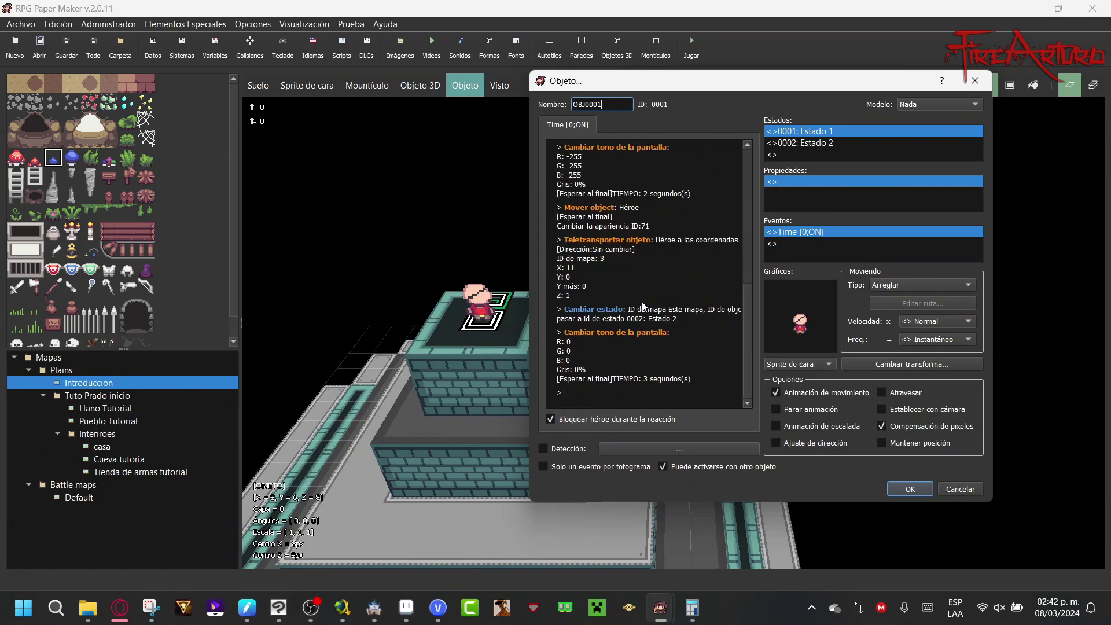
click(681, 234)
key(Up)
key(Return)
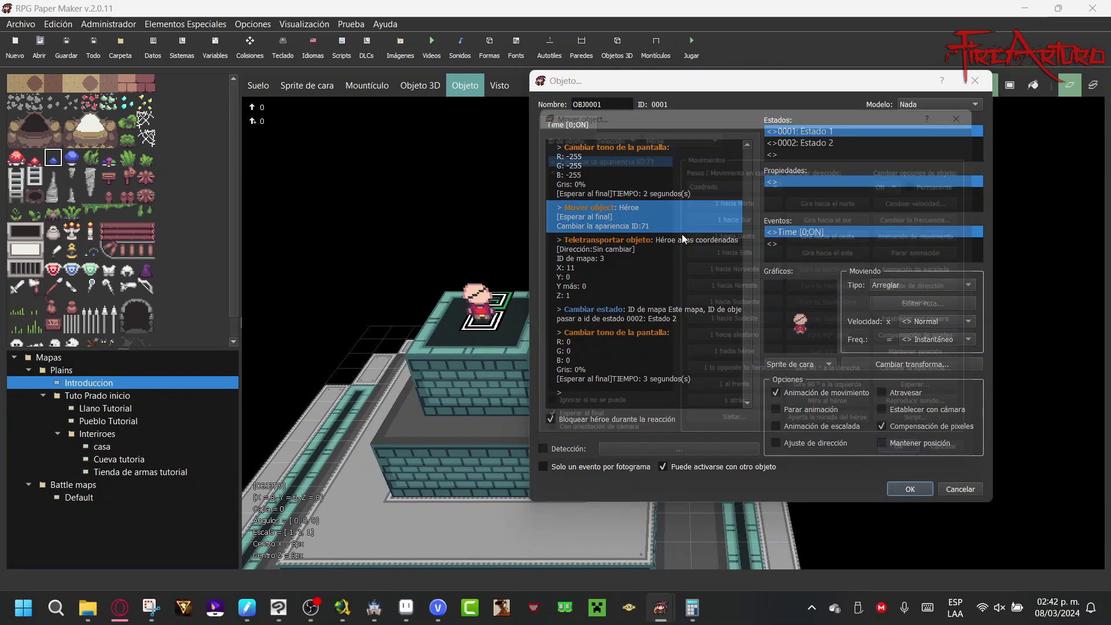
key(space)
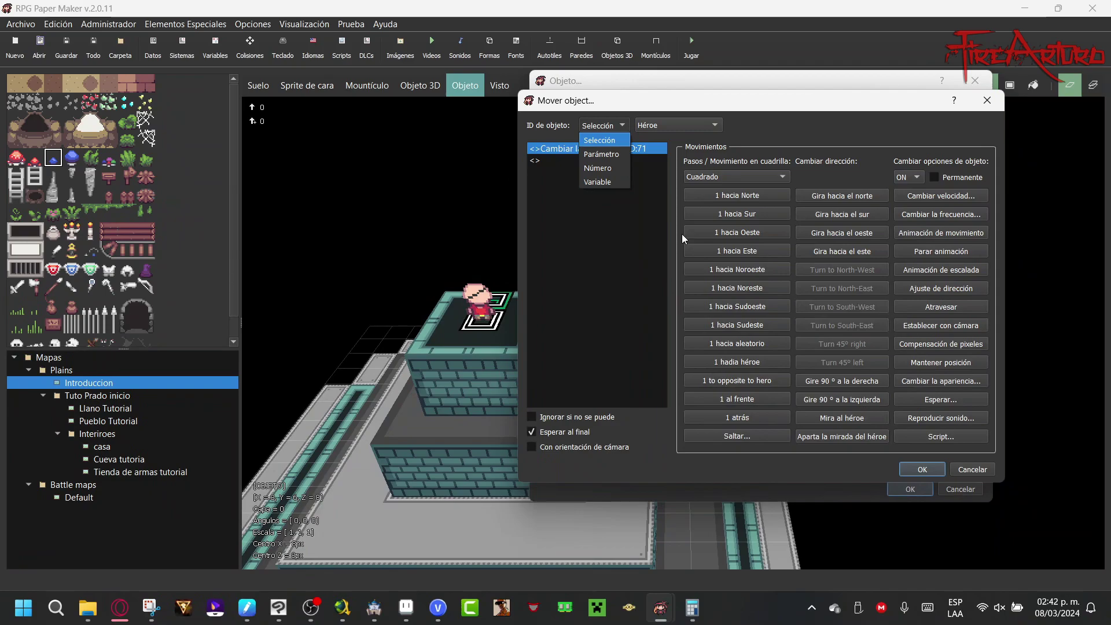
click(648, 159)
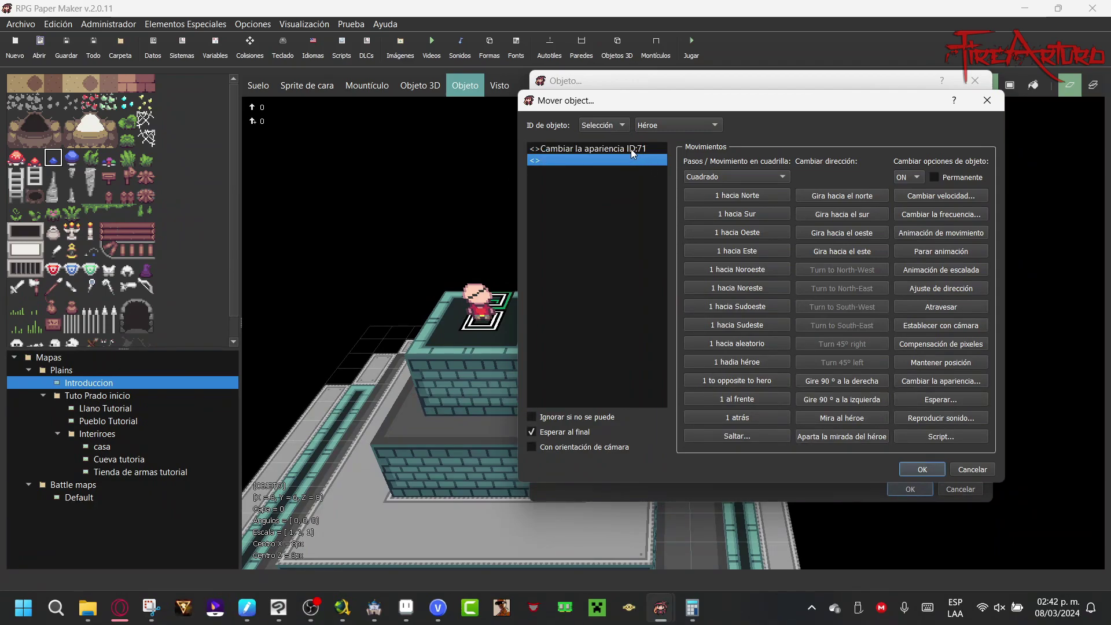
double_click(630, 148)
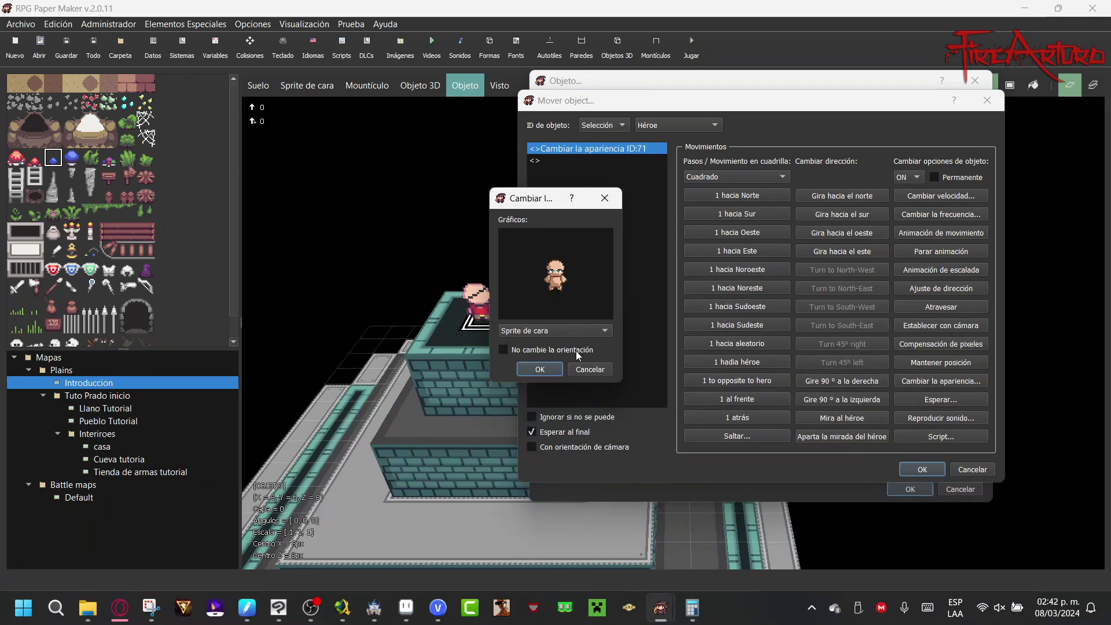
Step: Check the animation options of the base paper.png image used for the hero, and leave the object's event without changes
click(561, 262)
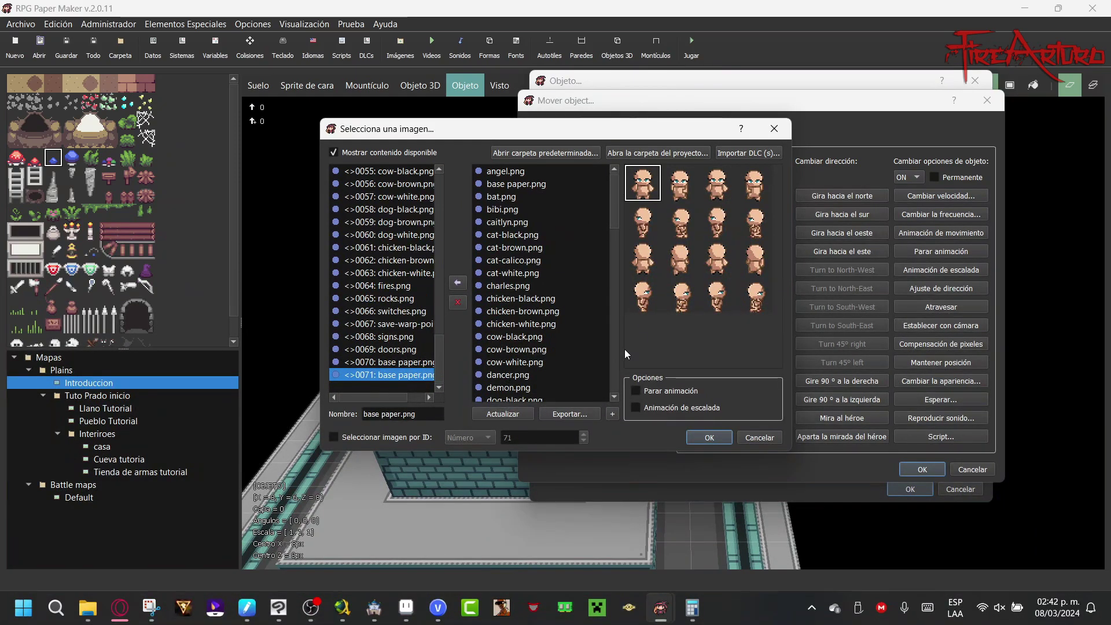
click(636, 391)
click(636, 392)
click(743, 437)
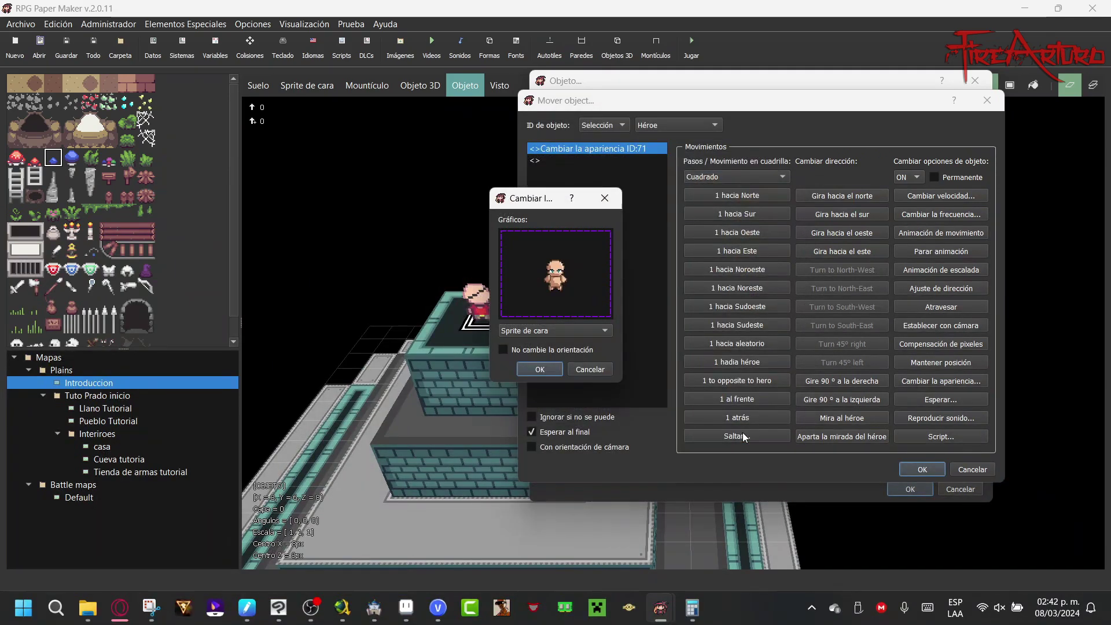
click(591, 370)
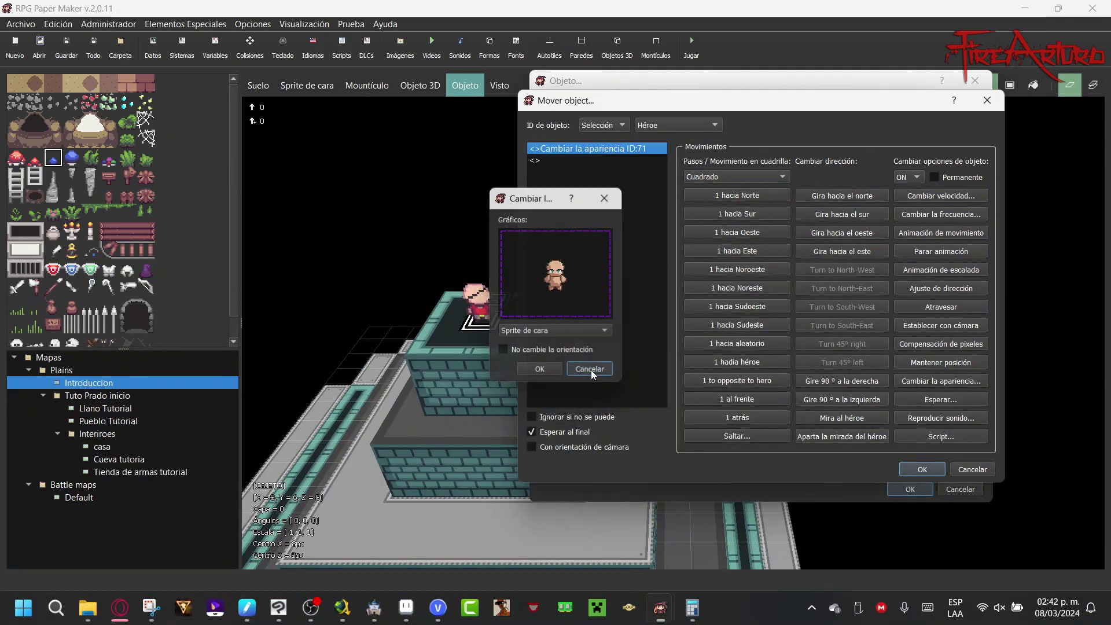
click(974, 467)
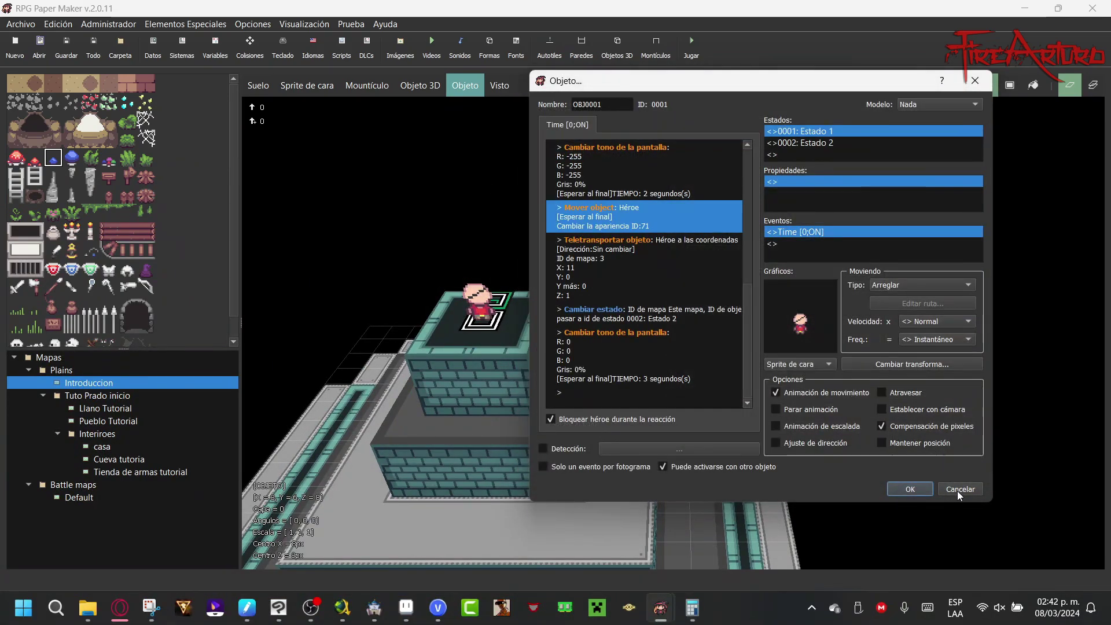
click(957, 491)
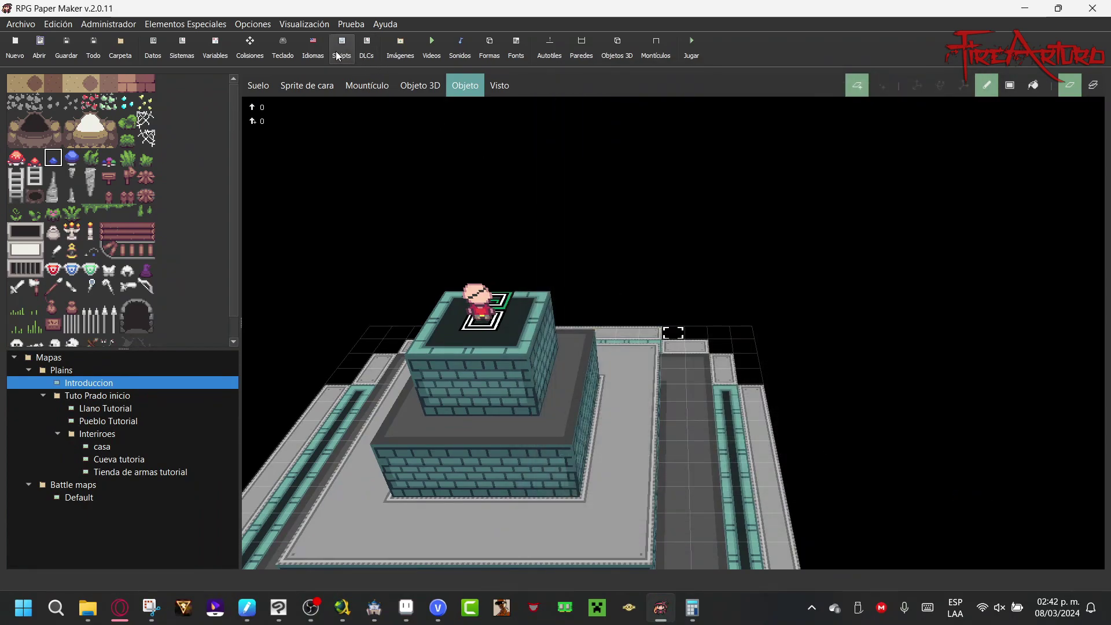
Step: Examine the collision manager, including the character collisions of lucas-full.png and the autotile, wall, mountain and 3D object categories
click(154, 47)
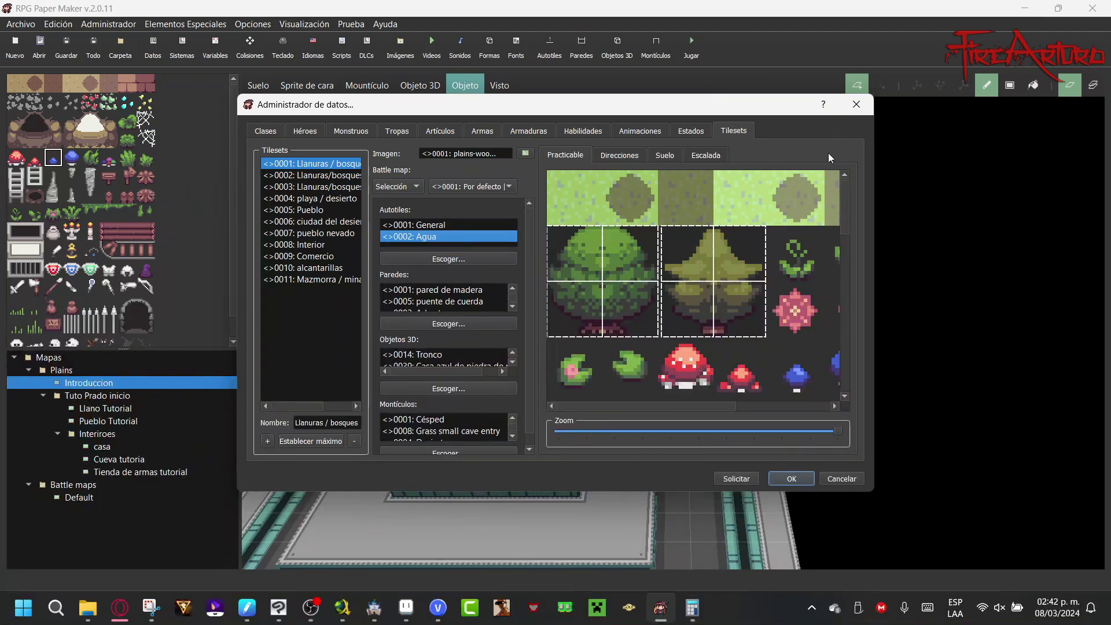
click(854, 108)
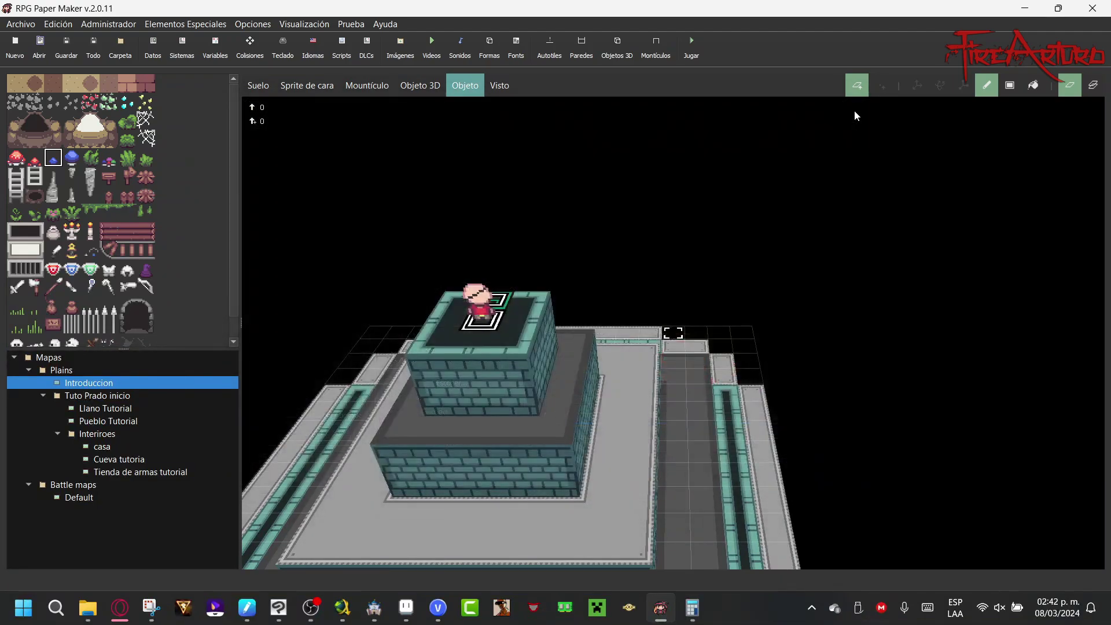
click(258, 43)
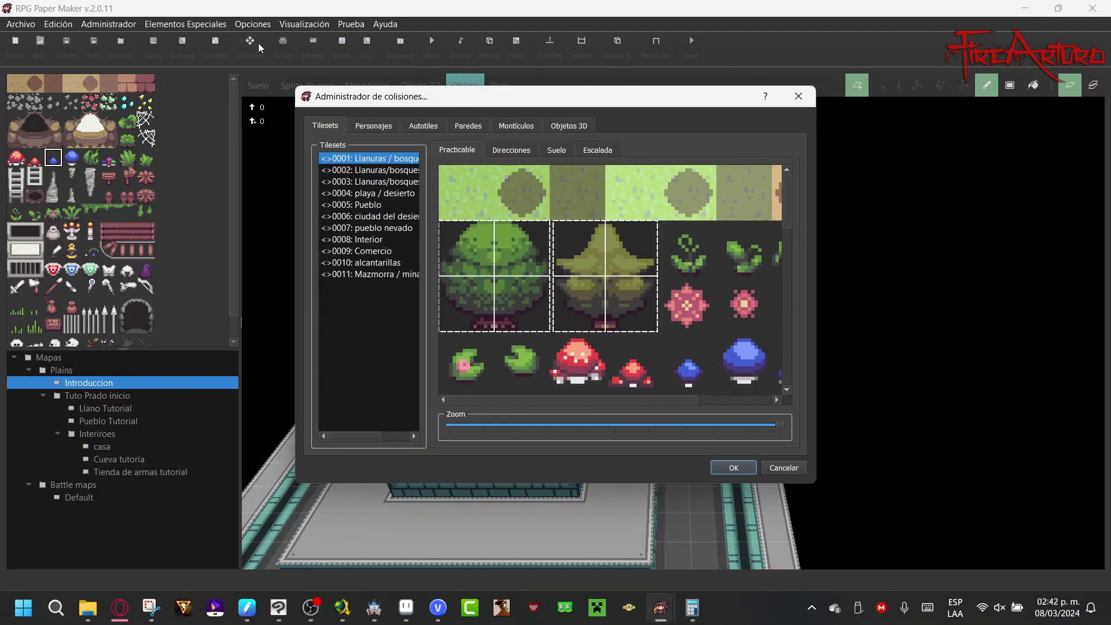
click(393, 128)
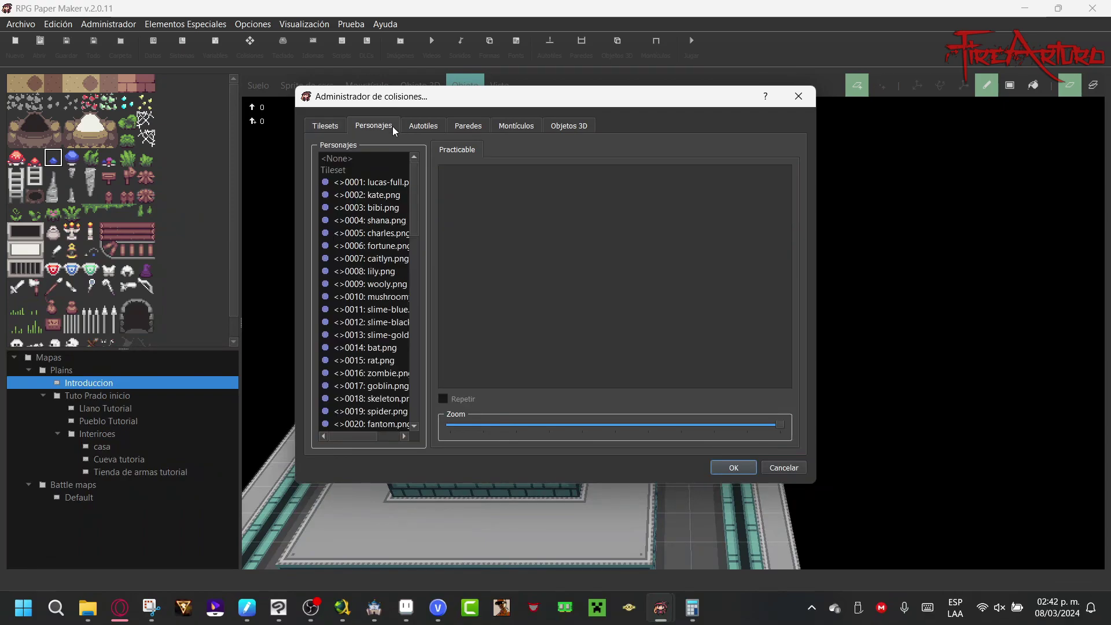
click(394, 183)
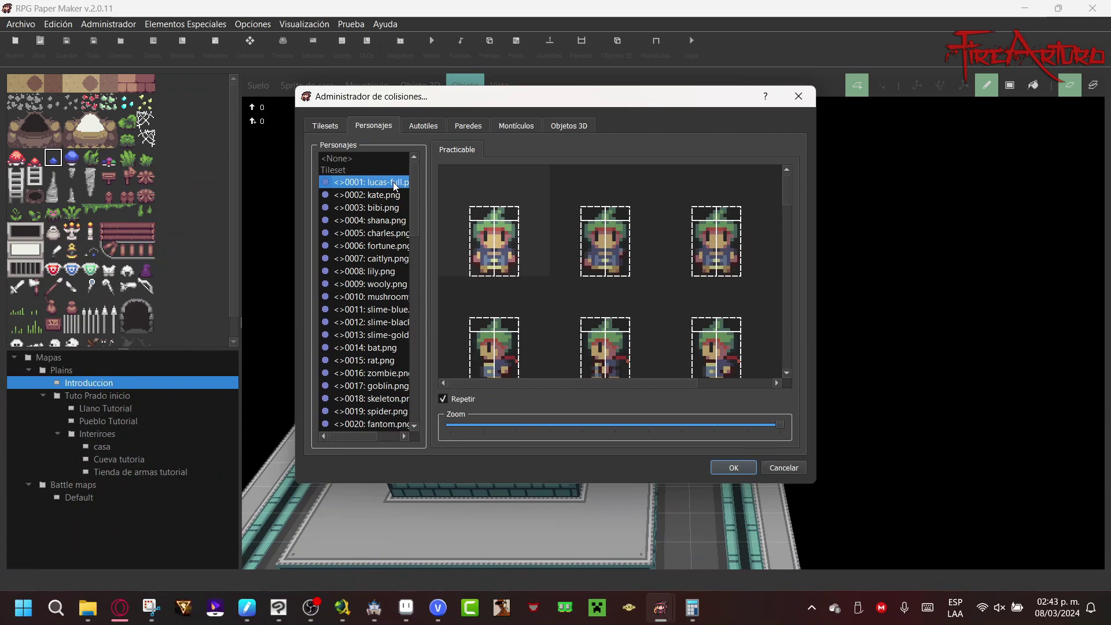
key(Up)
key(Down)
click(426, 128)
click(464, 127)
click(493, 128)
click(564, 127)
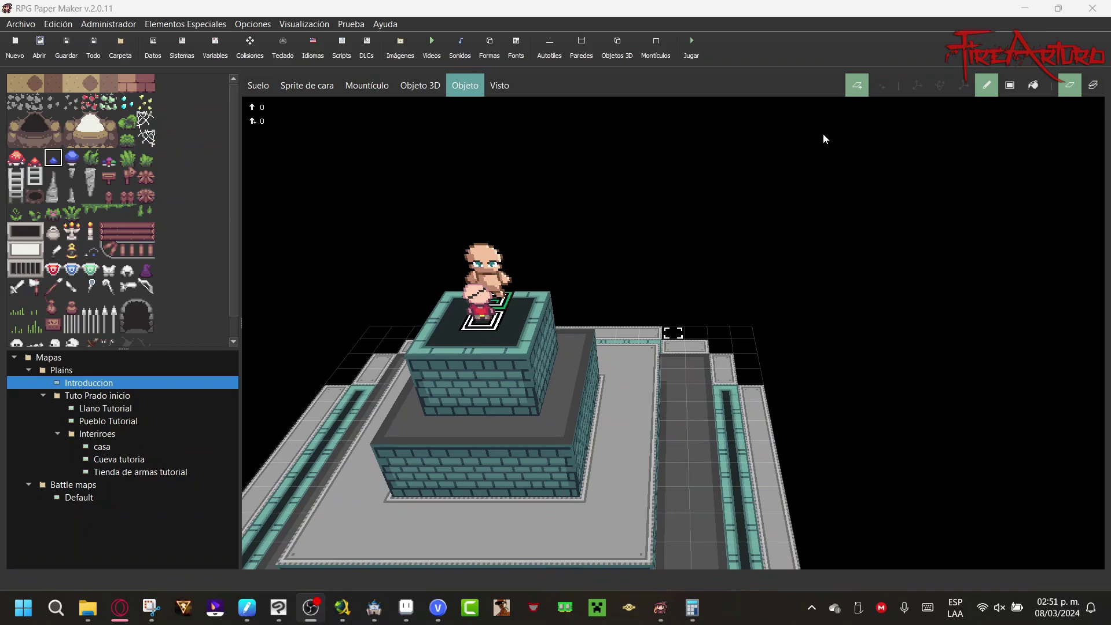
Step: Review OBJ0001's event and the graphic and options of the Héroe model in the systems manager
double_click(478, 322)
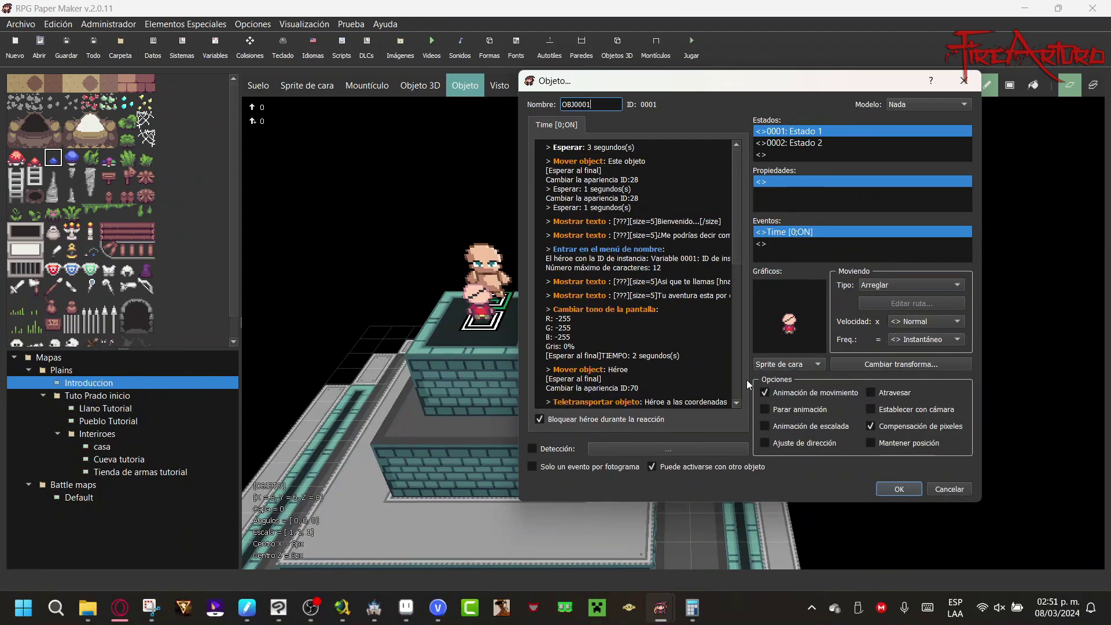
click(950, 491)
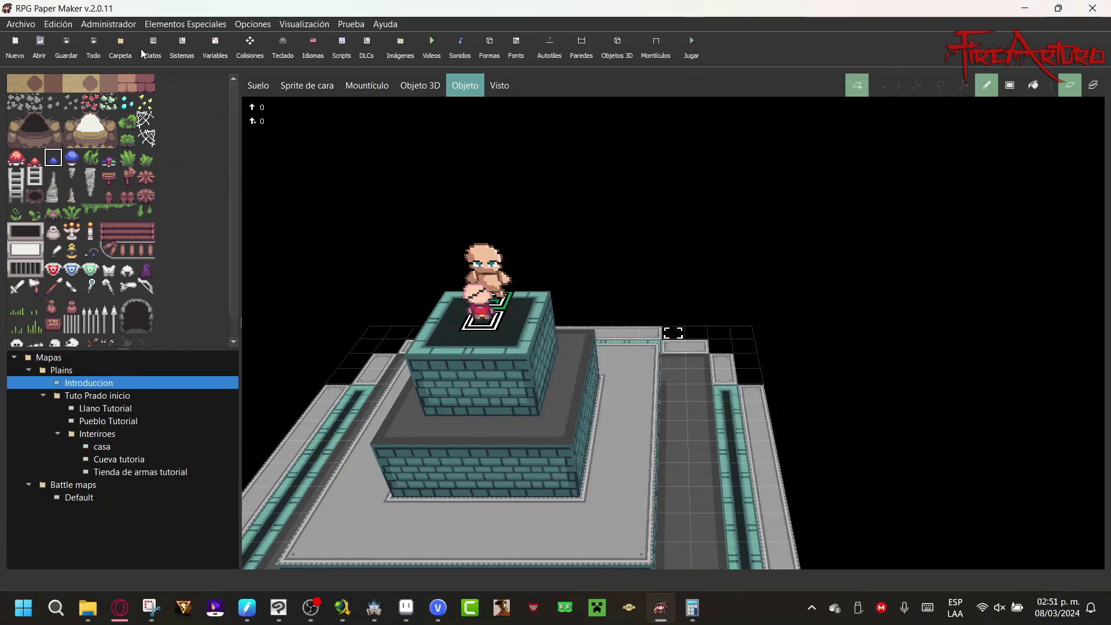
click(184, 57)
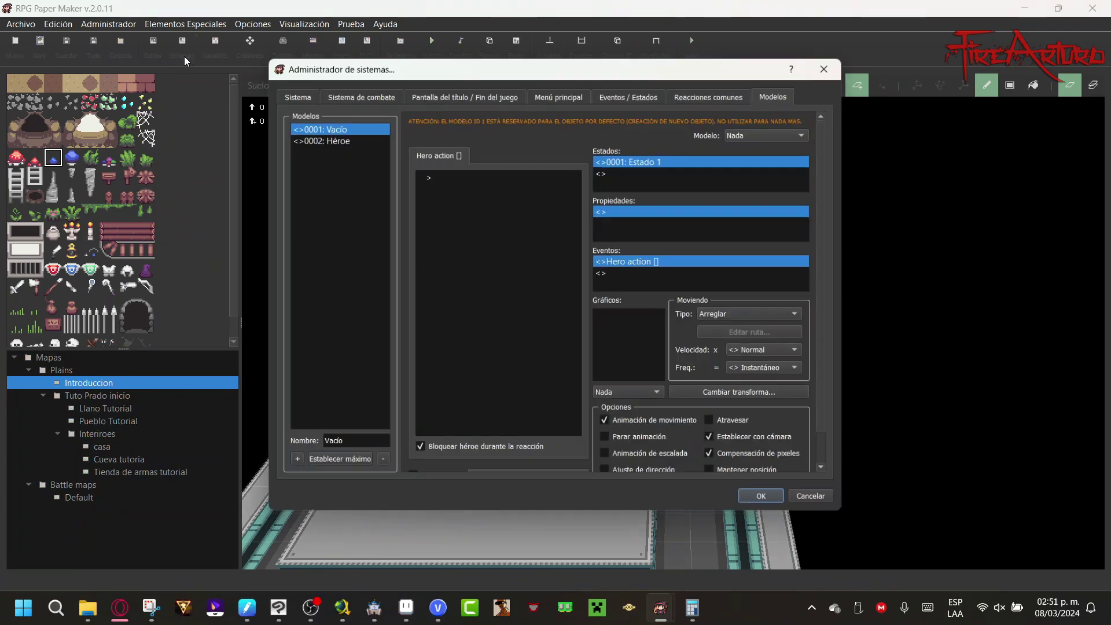
click(316, 139)
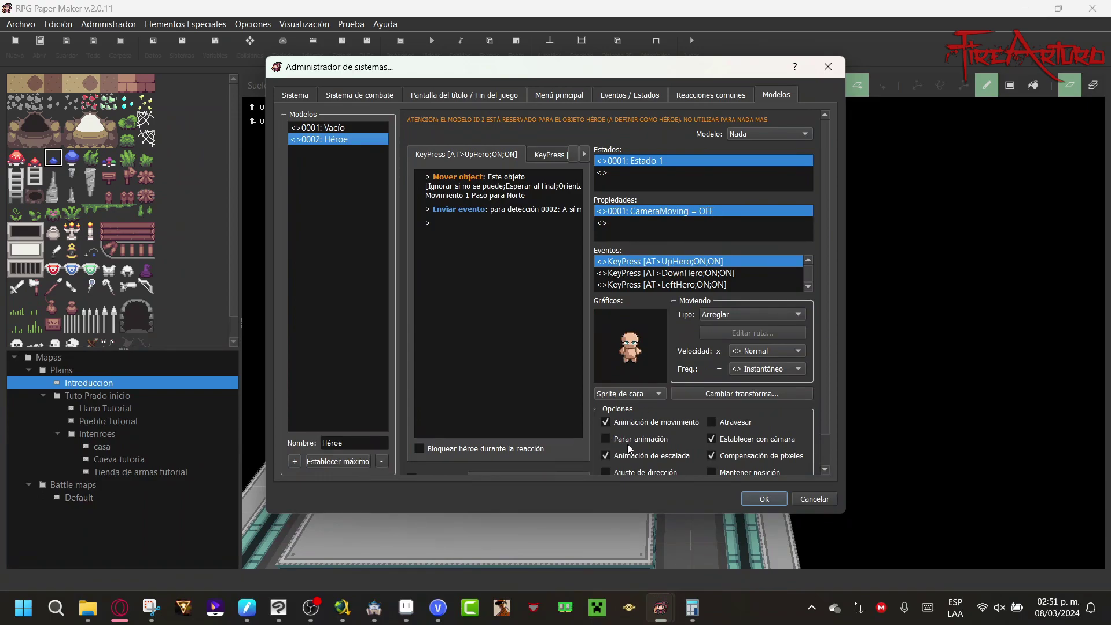
click(769, 499)
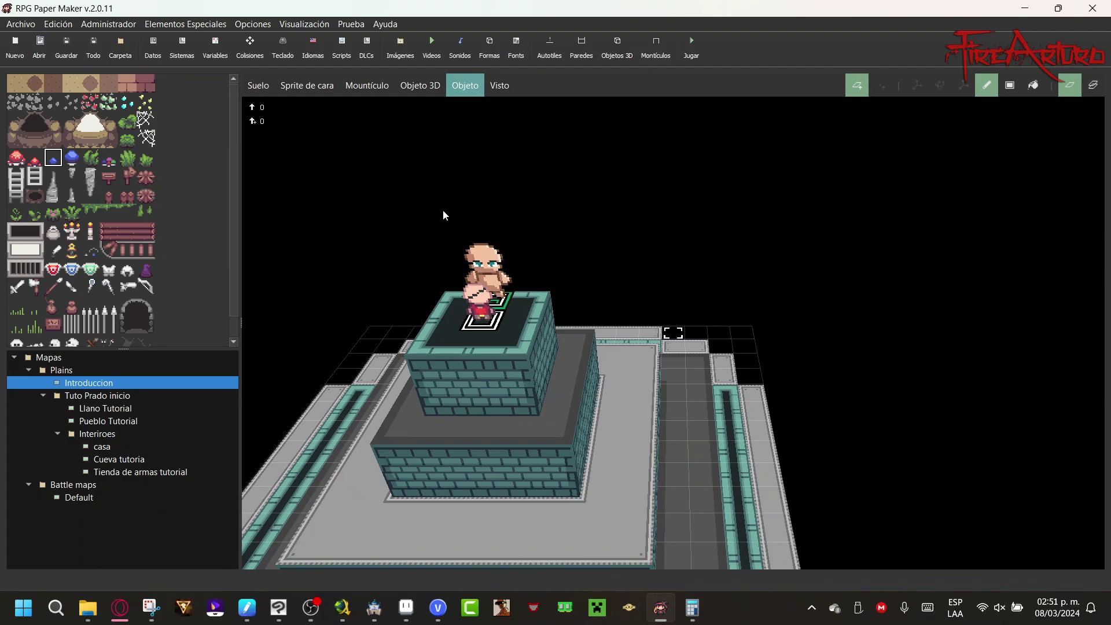
Step: Open the character collision settings of the 0070 base paper.png sprite sheet, viewing those of lucas-full.png for comparison
click(347, 85)
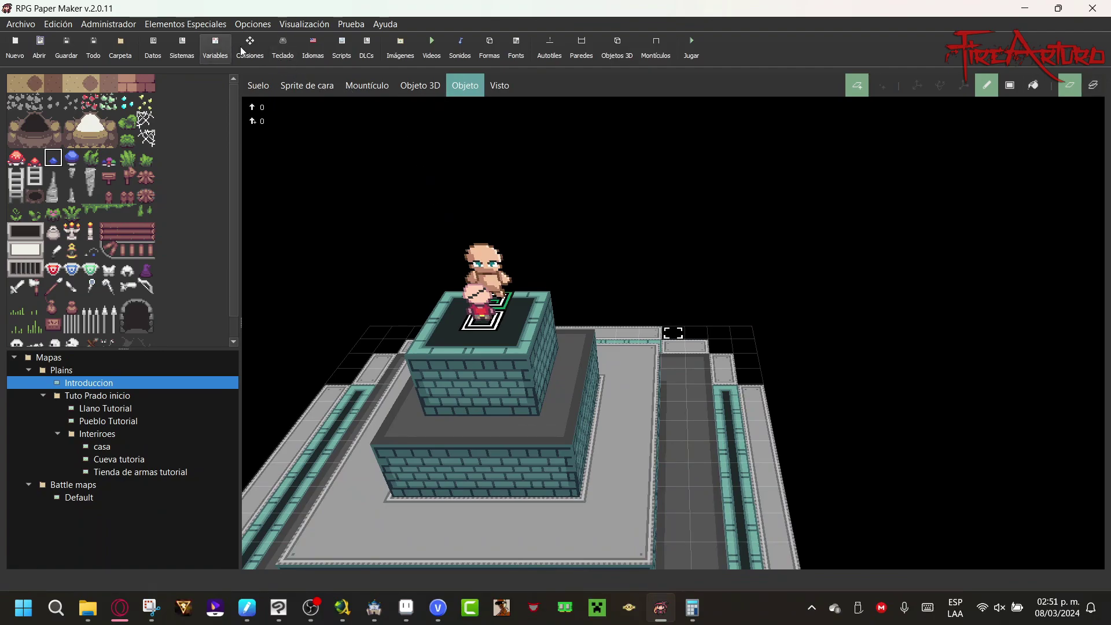
click(258, 51)
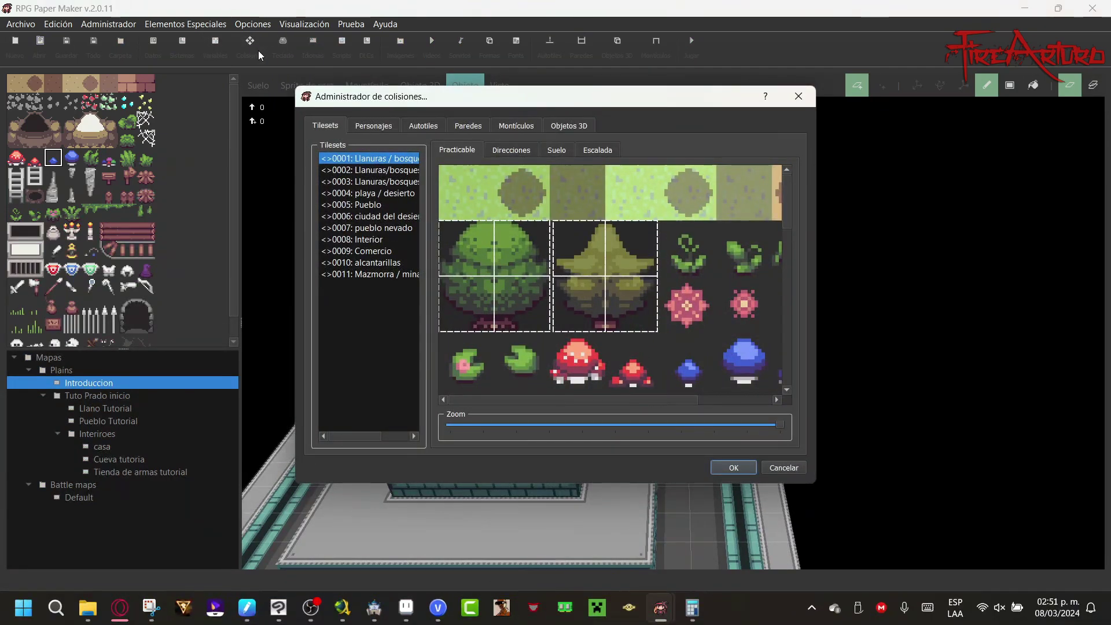
click(375, 125)
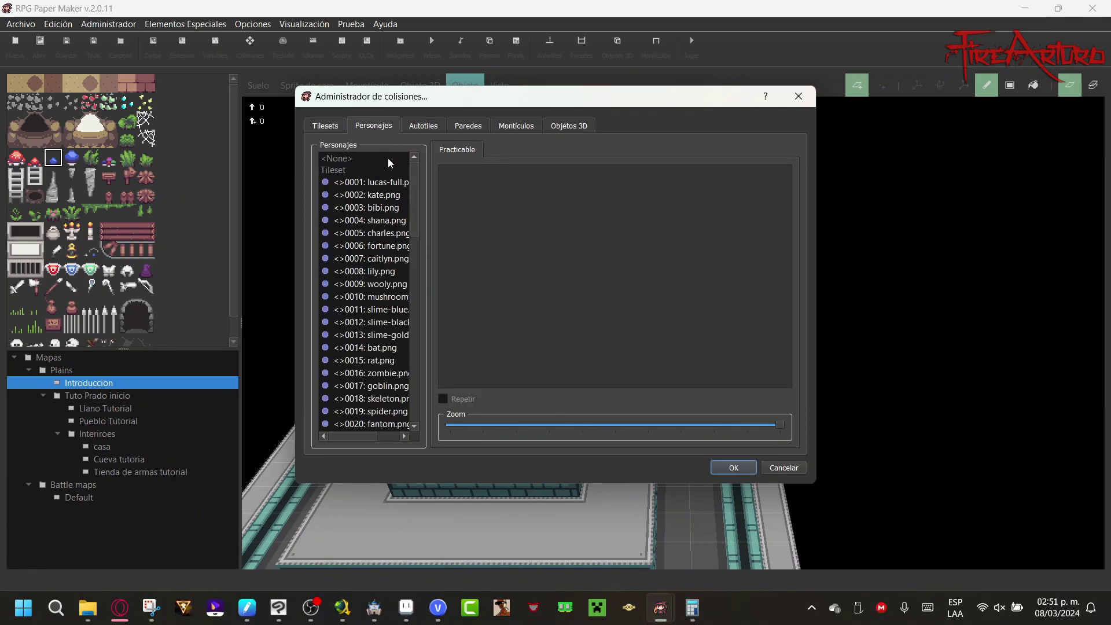
click(402, 184)
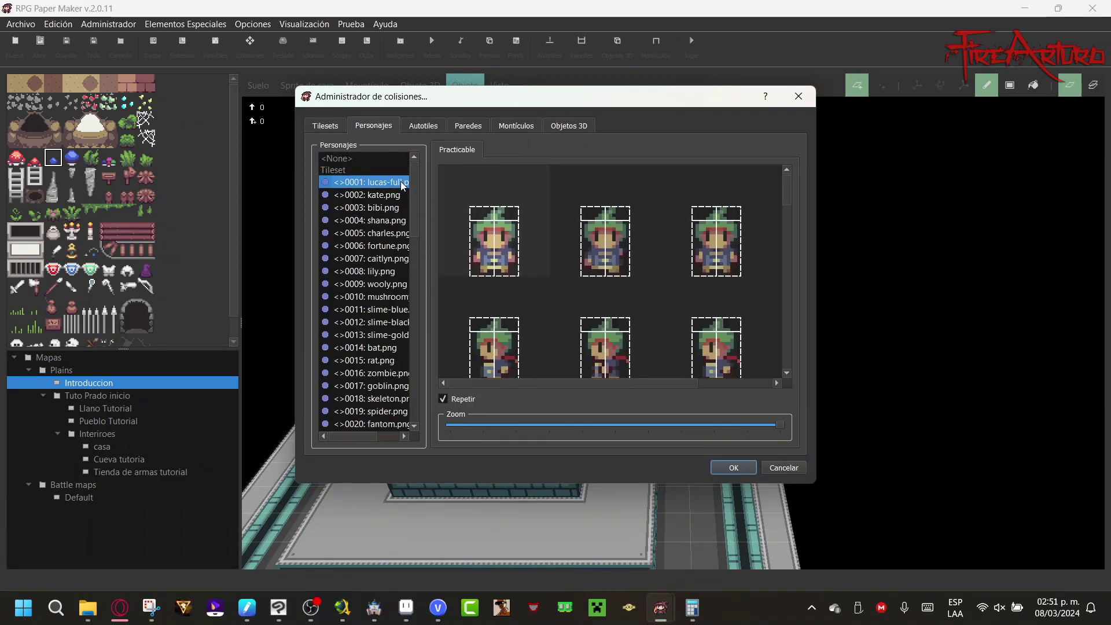
drag(410, 192, 403, 407)
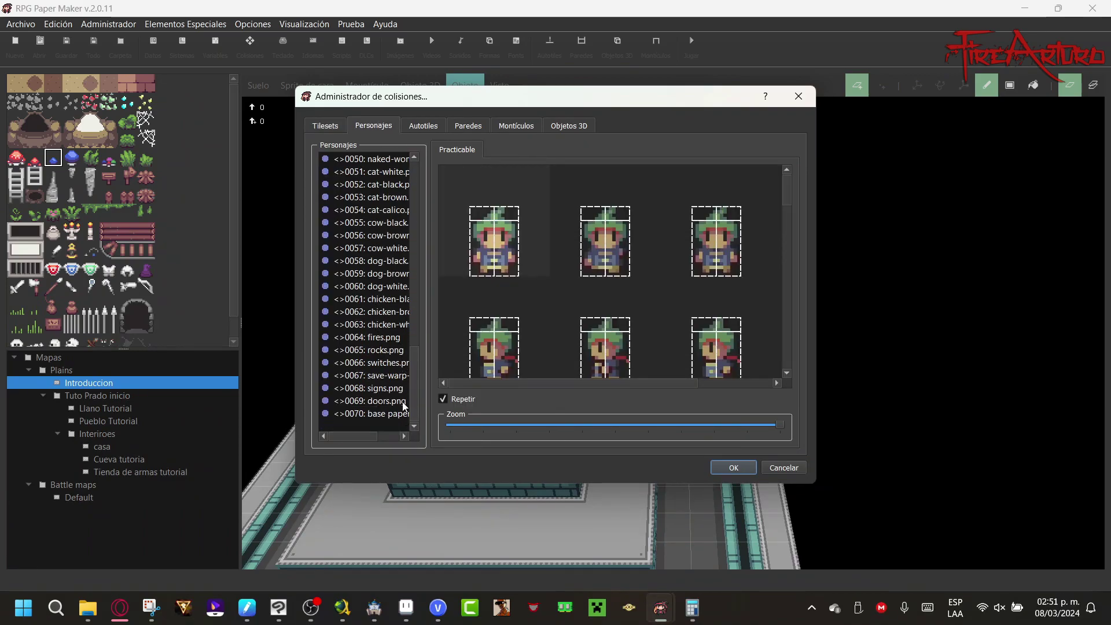
click(392, 414)
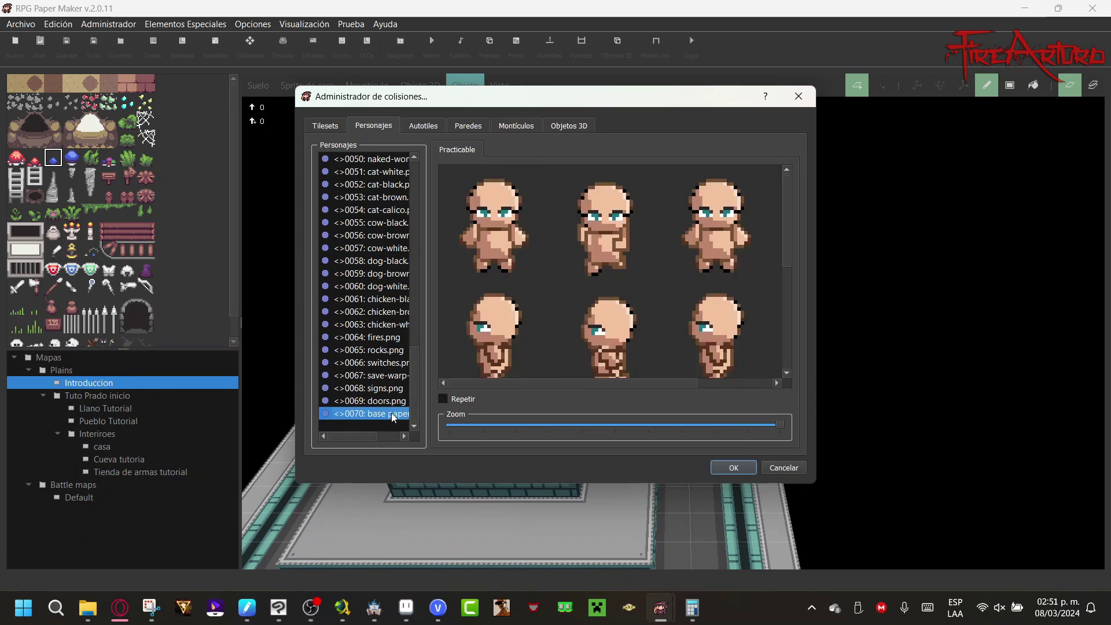
Step: Try the Repetir option and collision squares on the upper-left and lower-right parts of base paper.png's first frame, and delete the squares
click(442, 399)
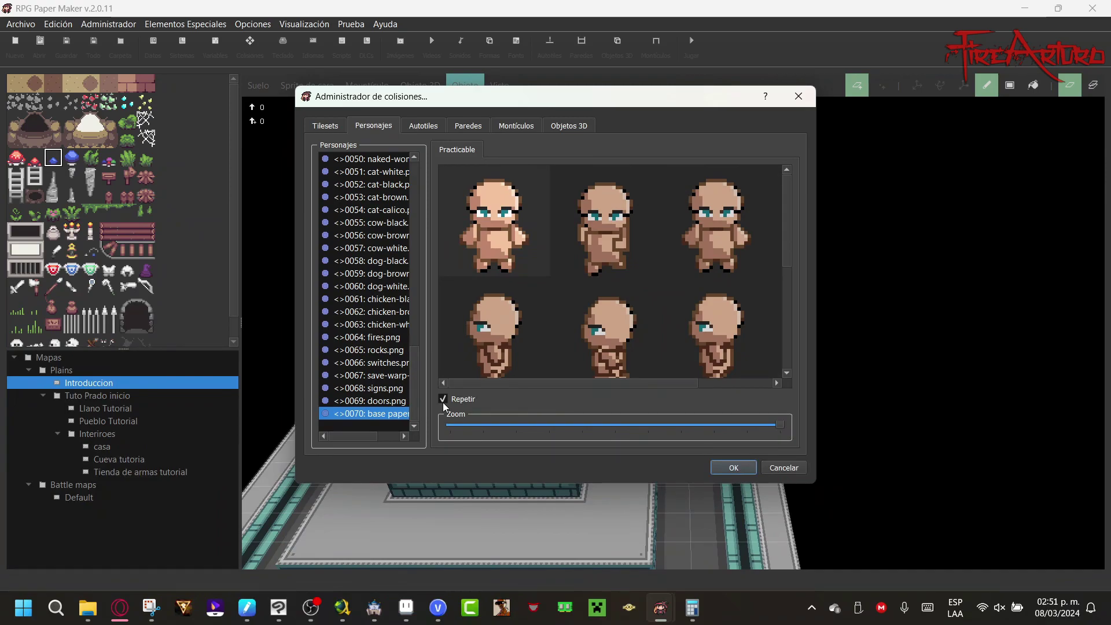
click(442, 401)
click(485, 214)
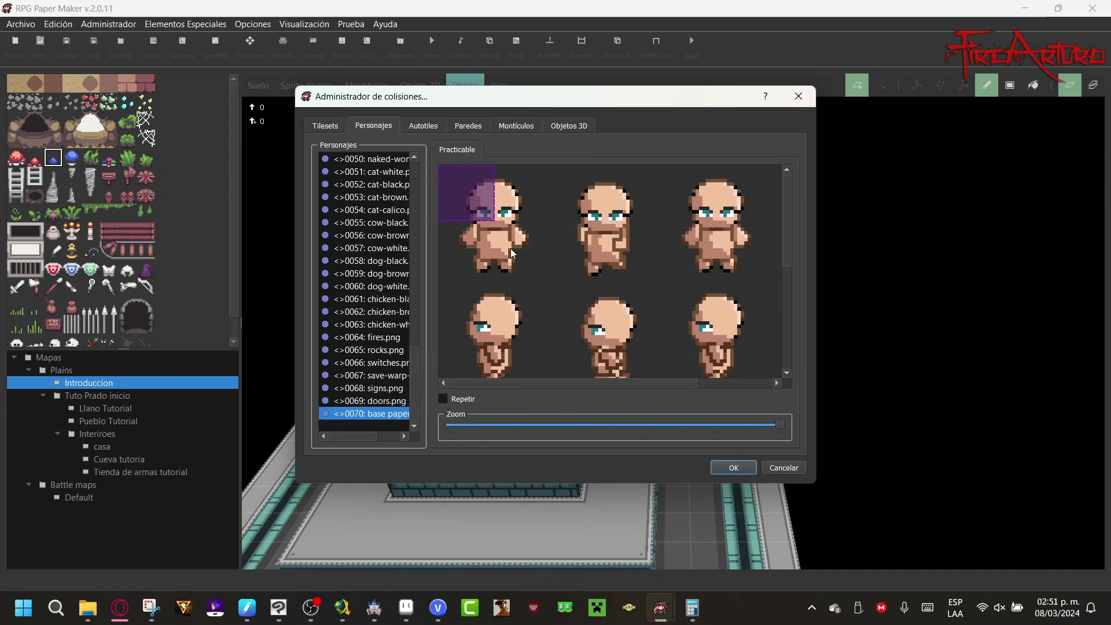
click(516, 255)
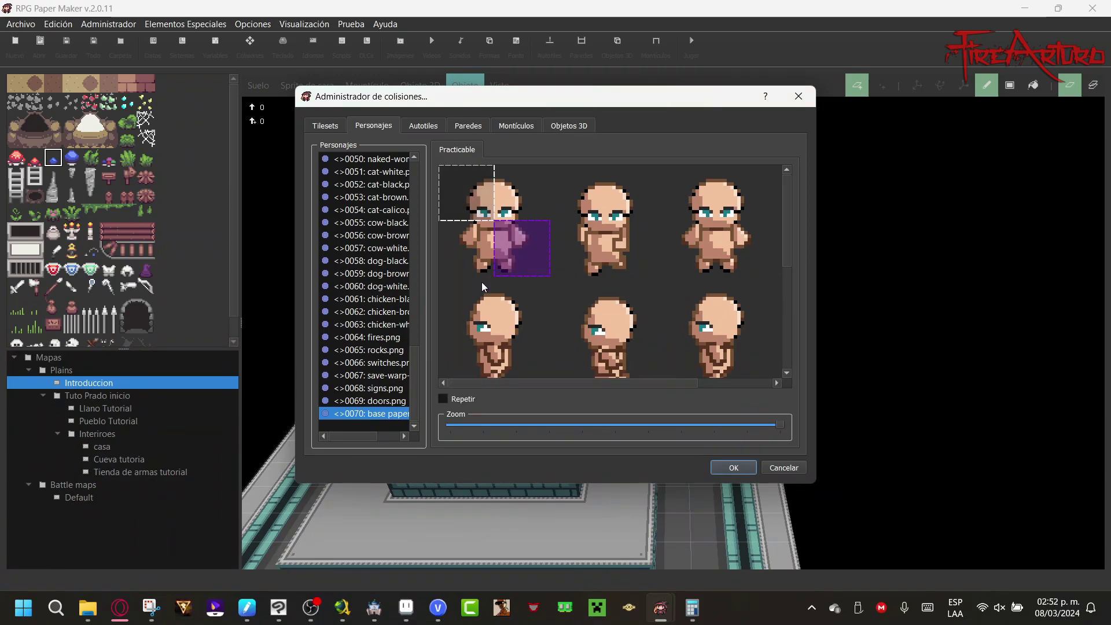
right_click(535, 249)
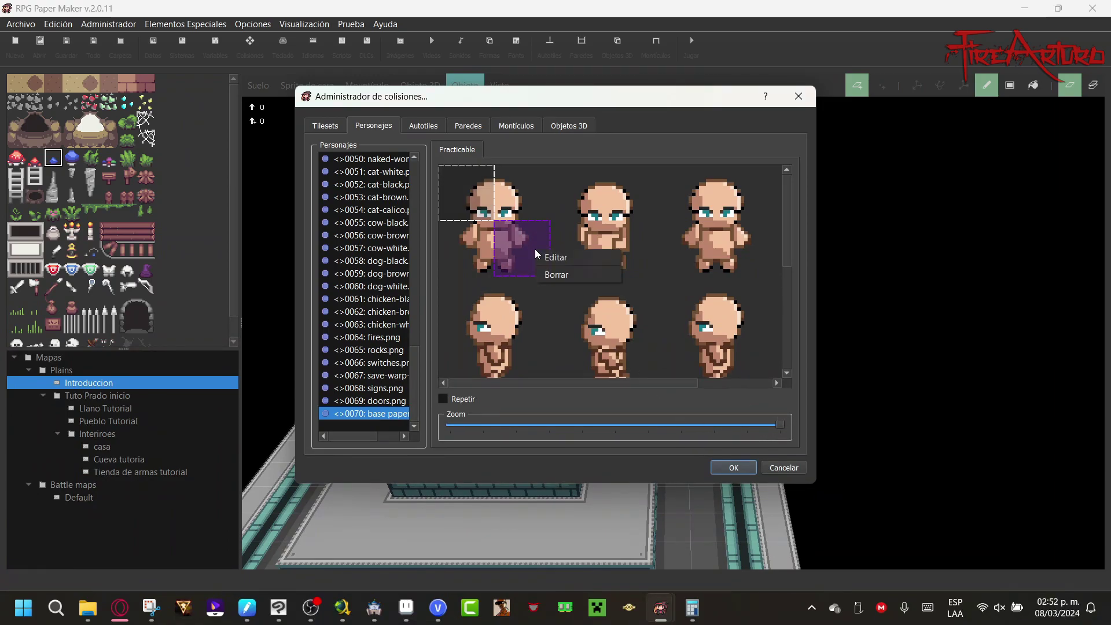
click(564, 271)
click(444, 179)
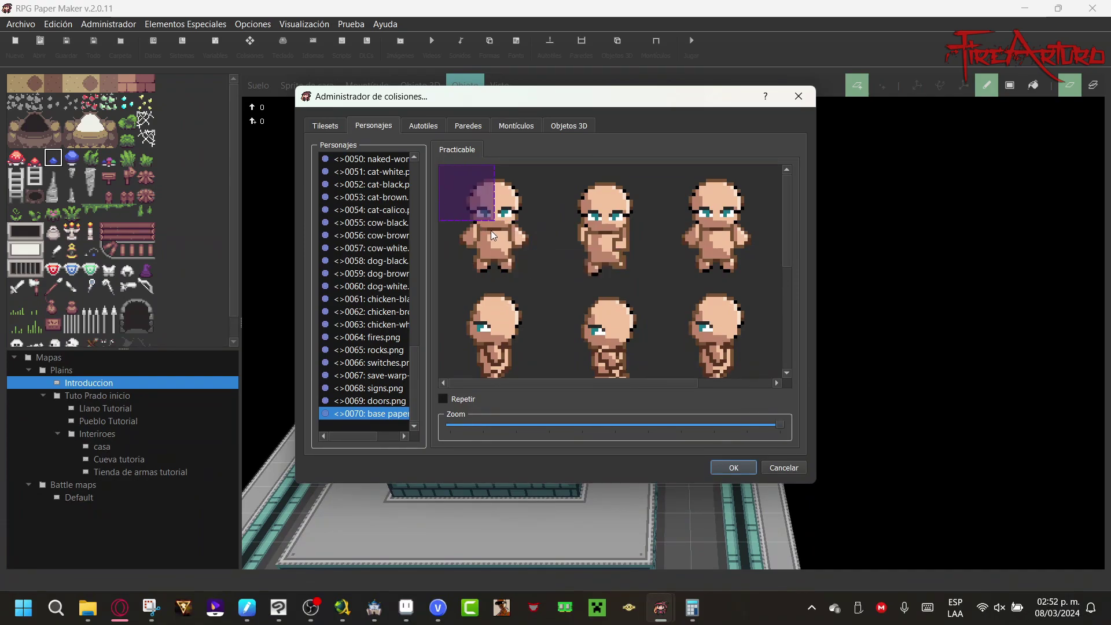
right_click(479, 210)
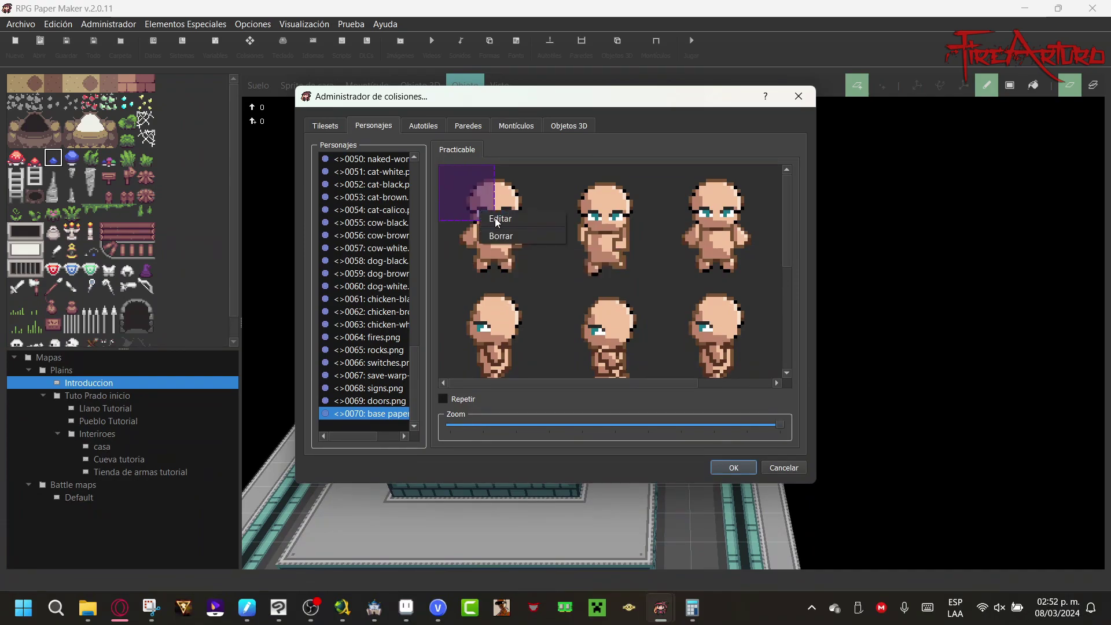
click(524, 235)
Step: Try collision squares on the lower parts of base paper.png's first-row frames, view cat-white.png for comparison, and discard the collision changes
click(488, 262)
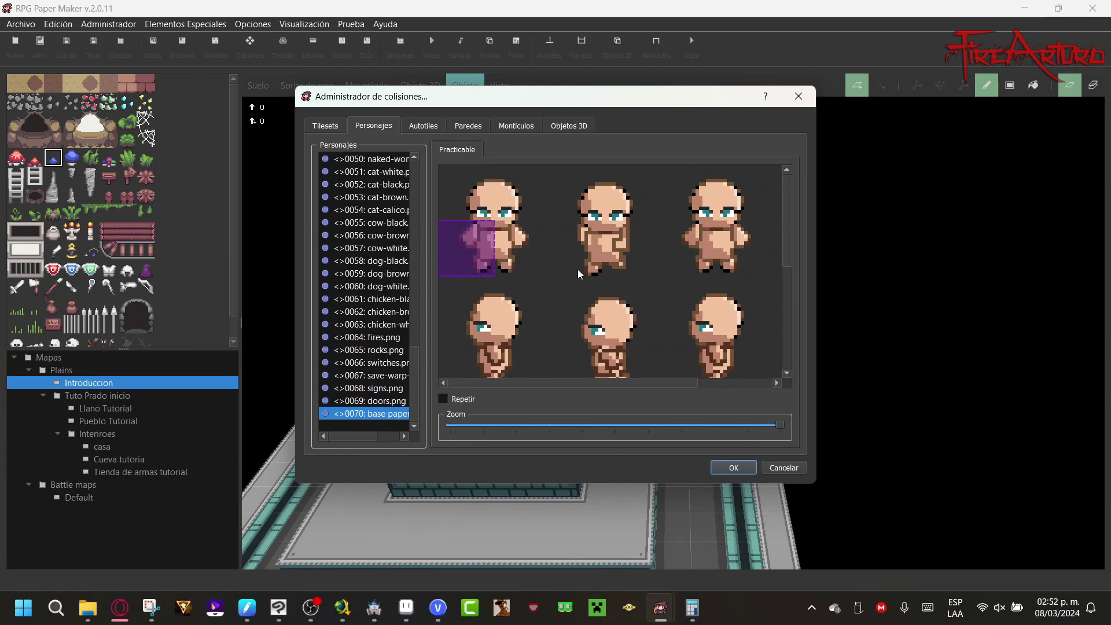
click(626, 253)
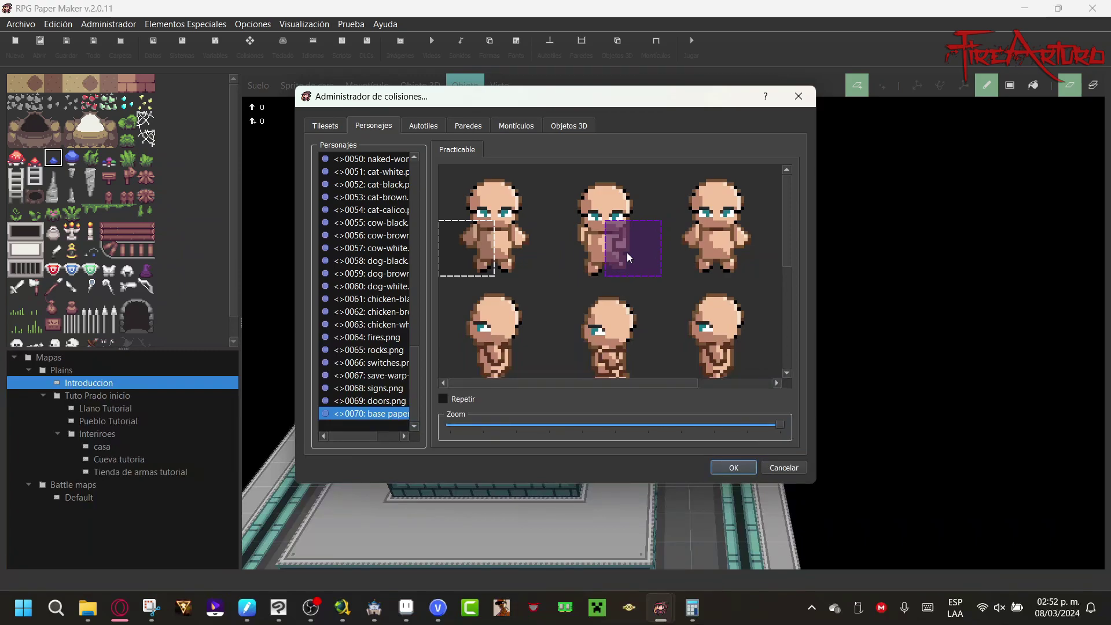
click(708, 258)
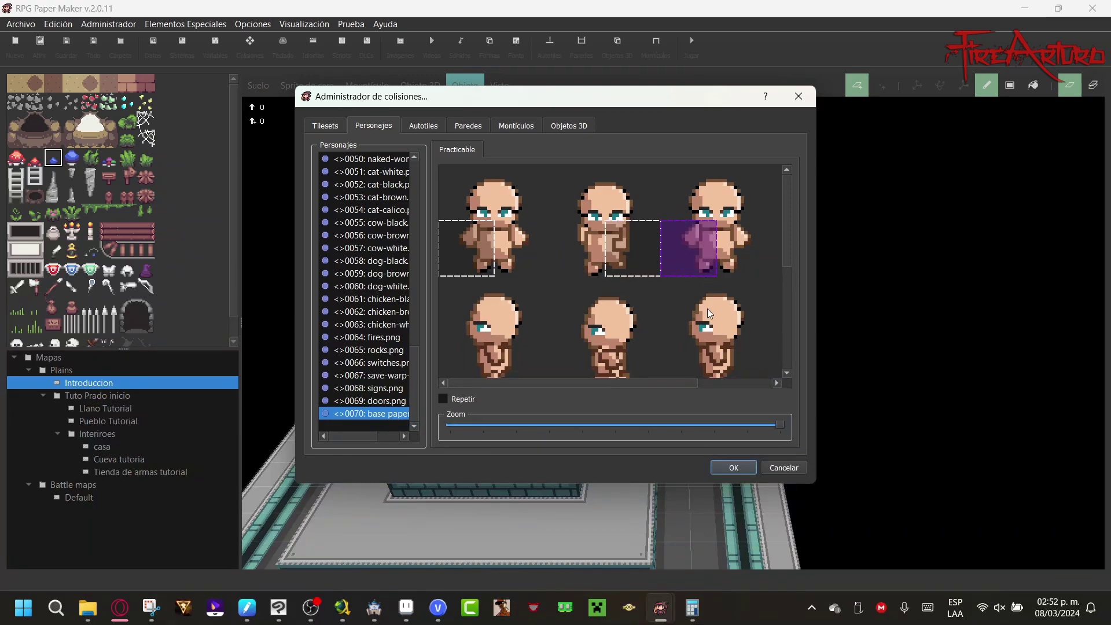
click(393, 171)
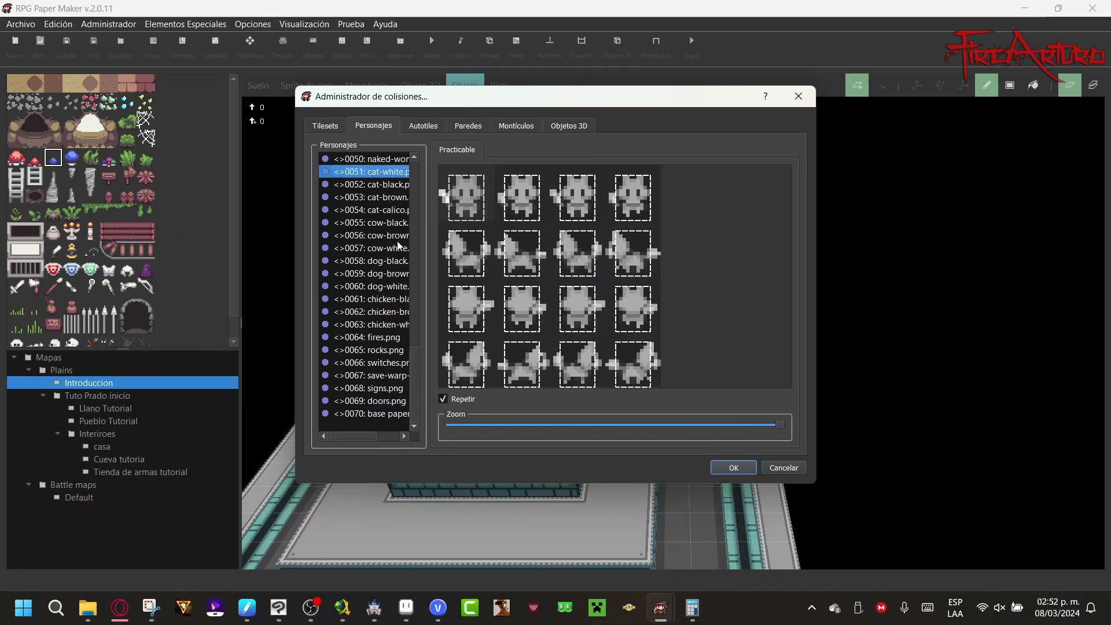
click(372, 414)
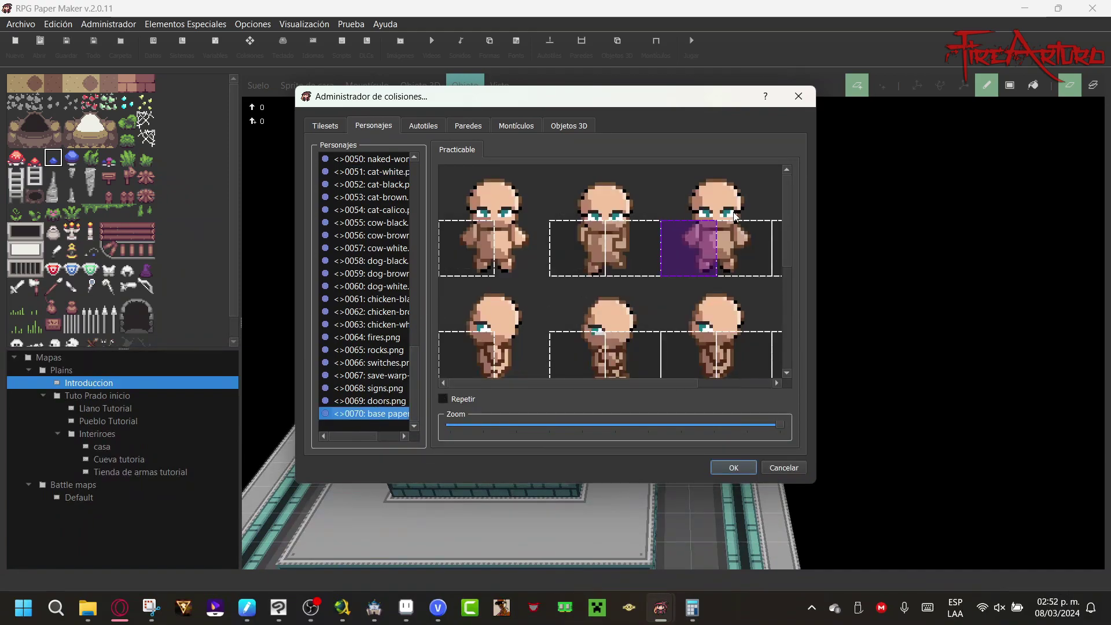
click(614, 203)
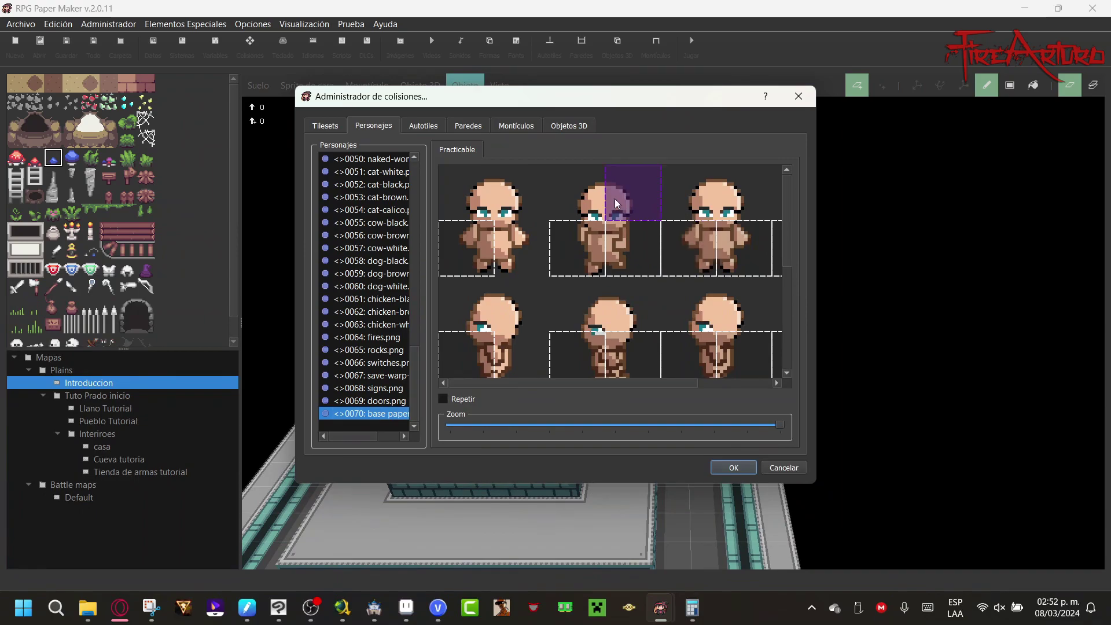
right_click(615, 199)
click(797, 473)
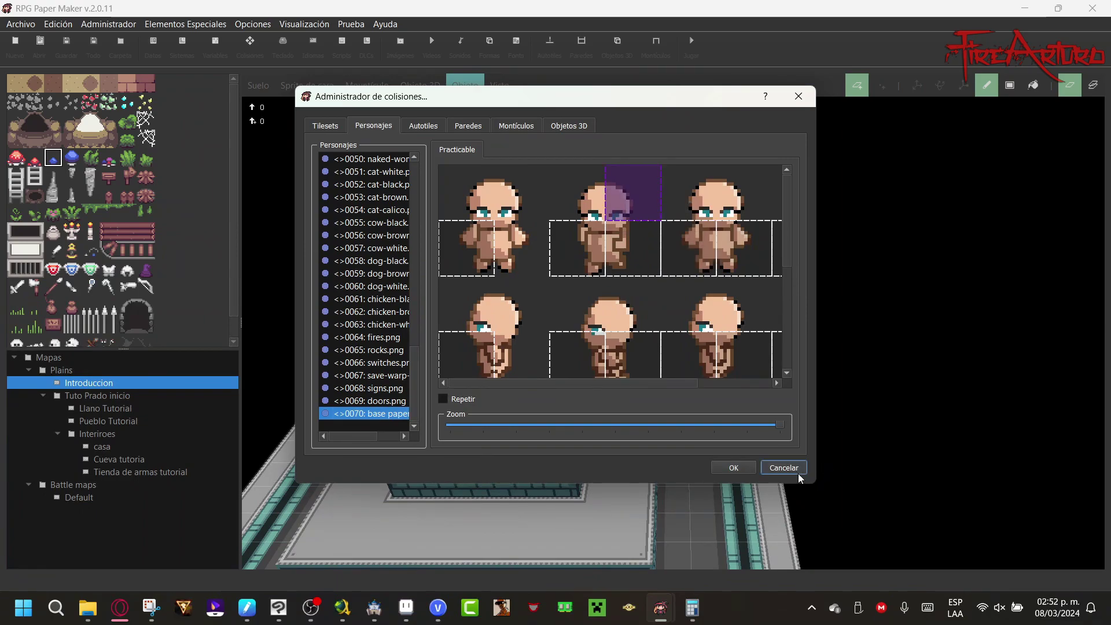
click(797, 474)
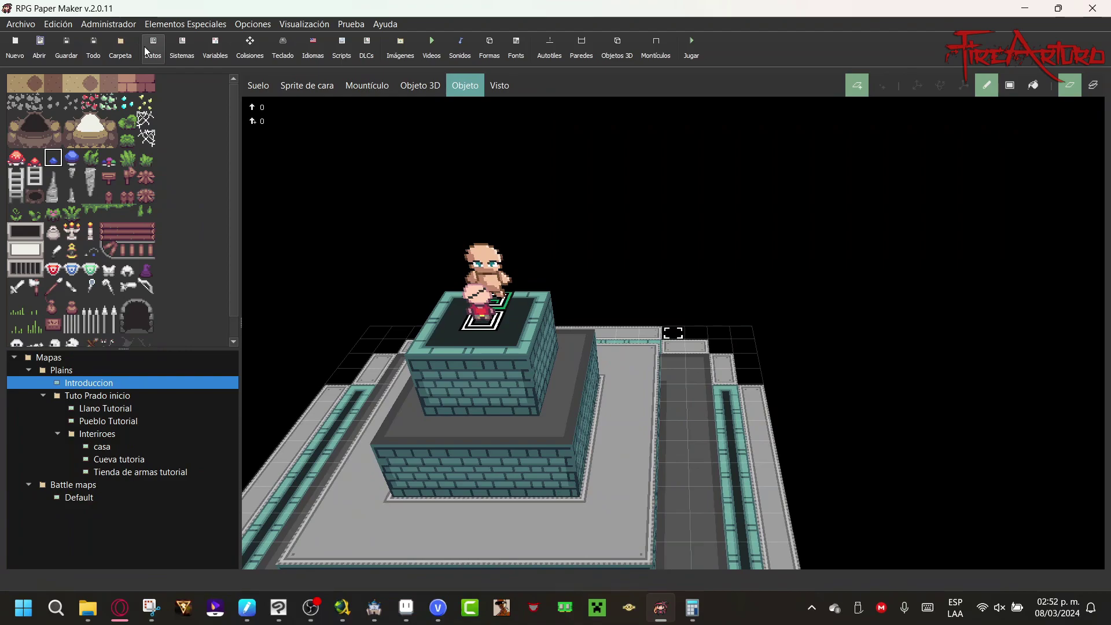
Step: Reopen the collision manager and select the 0070 base paper.png character sheet
click(244, 44)
click(386, 125)
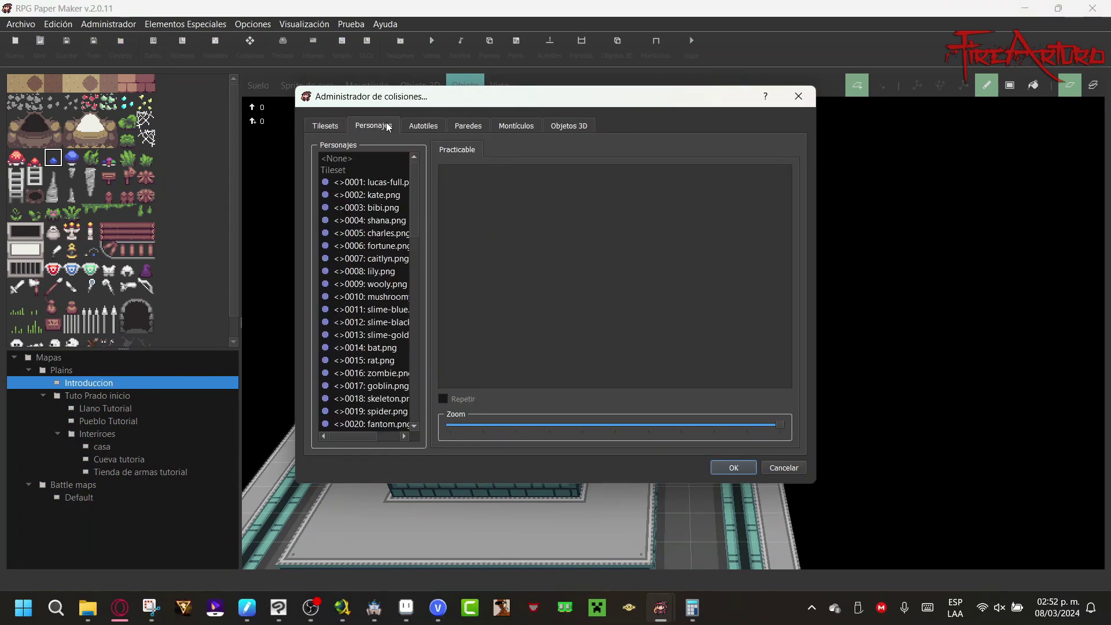
drag(413, 203, 402, 356)
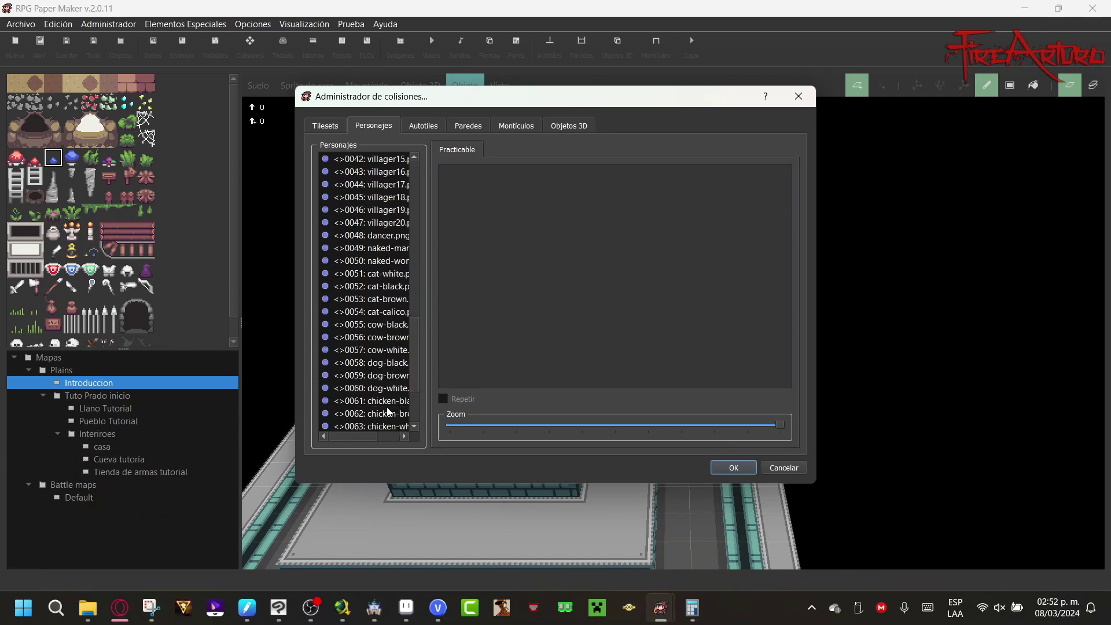
drag(411, 340, 408, 398)
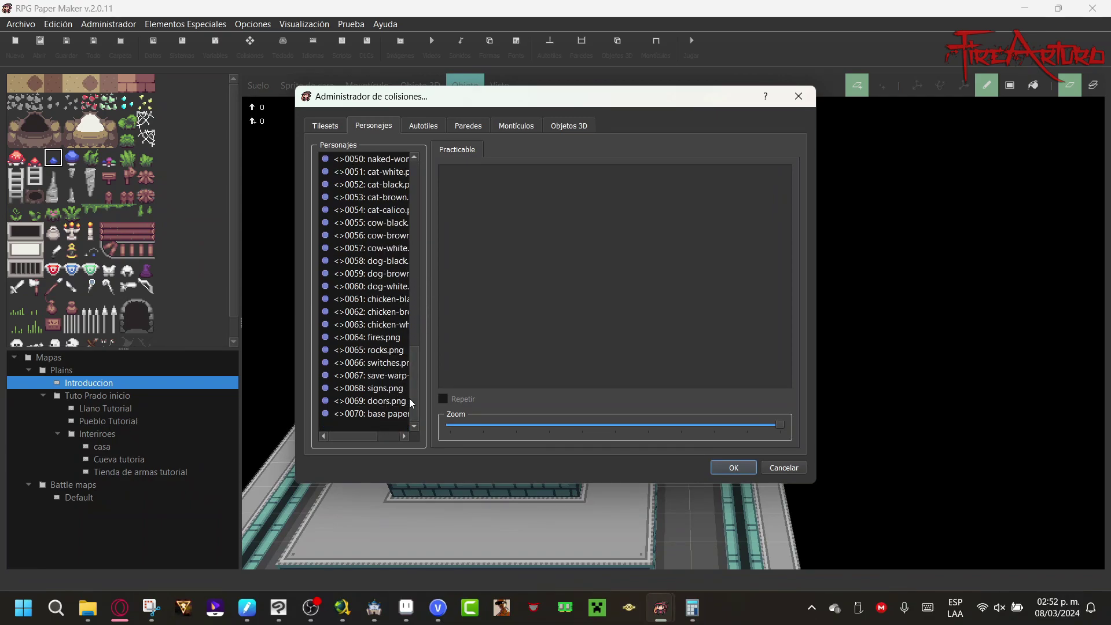
click(391, 414)
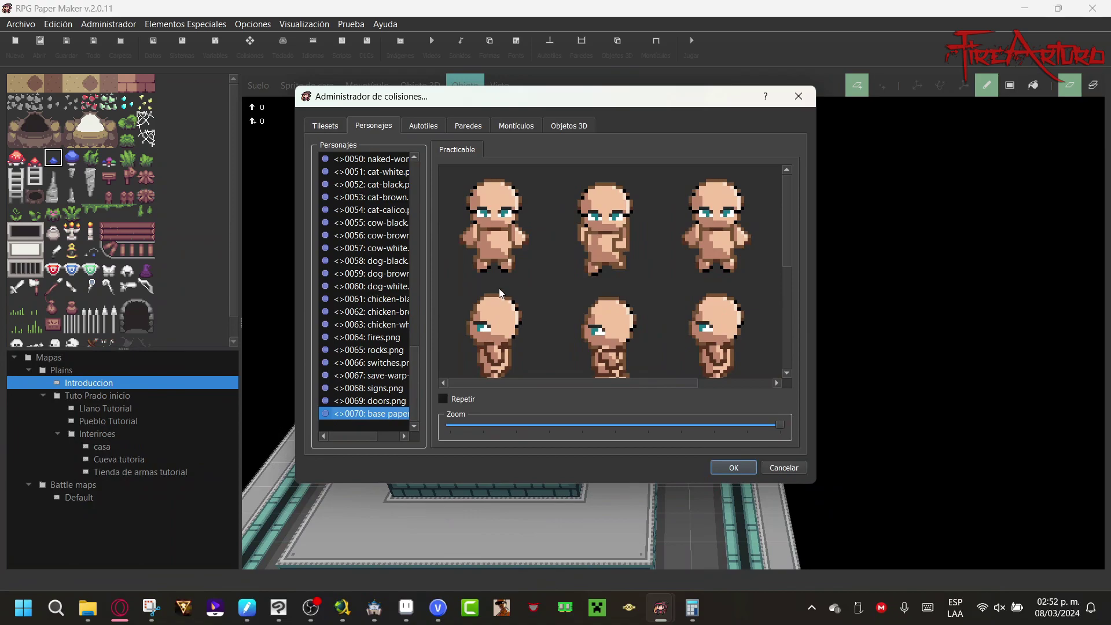
Step: Try a collision square on the lower-left part of base paper.png's first frame and compare with the collisions of doors.png
click(457, 241)
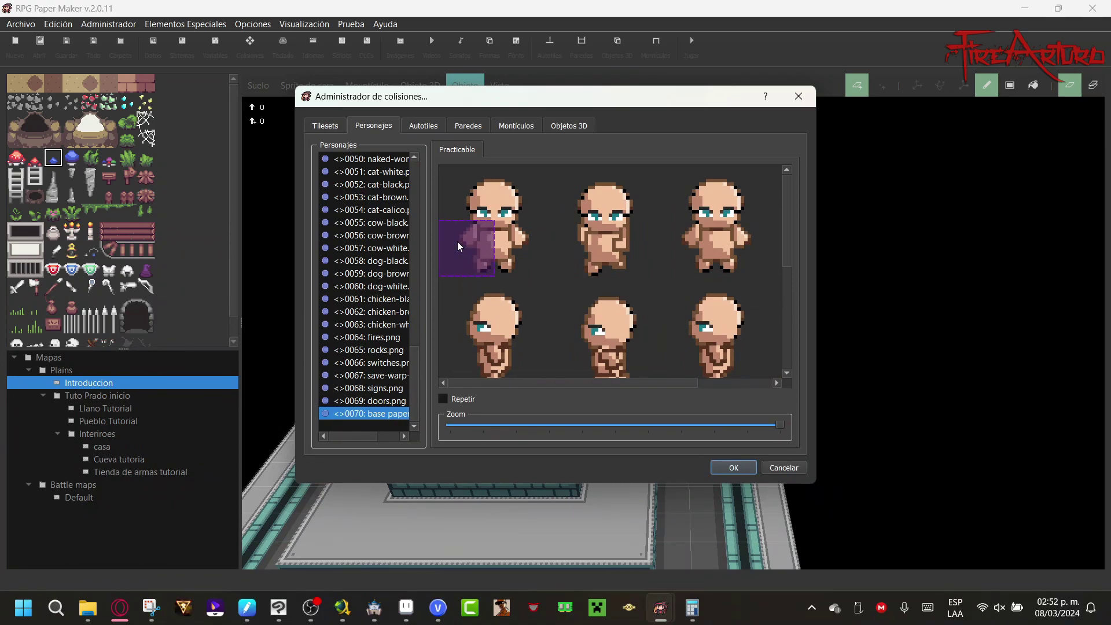
click(379, 400)
key(Down)
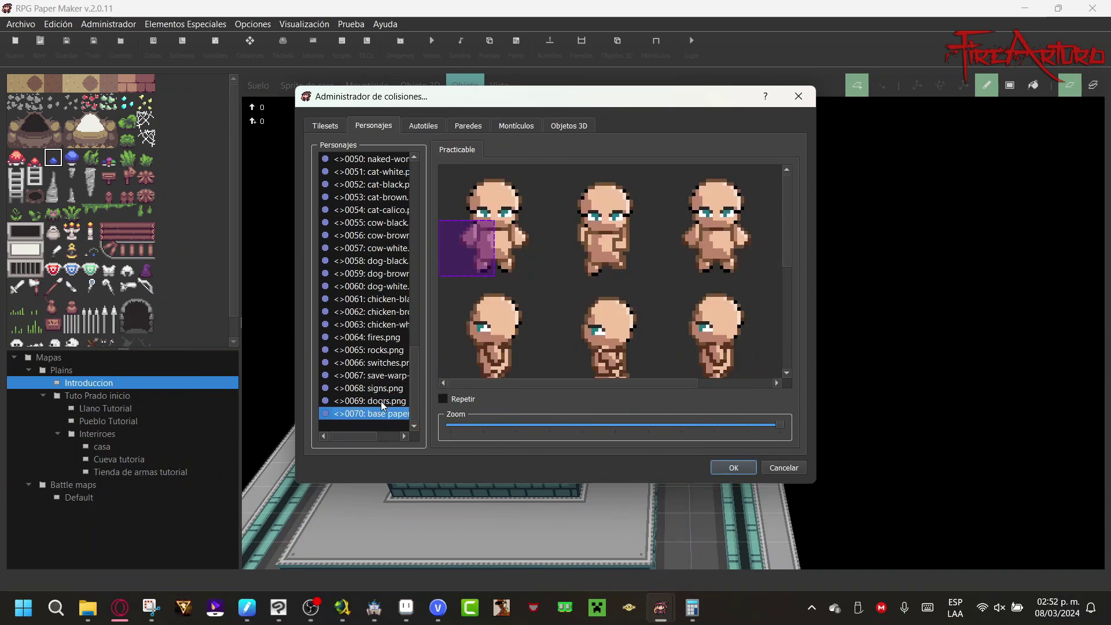
click(381, 401)
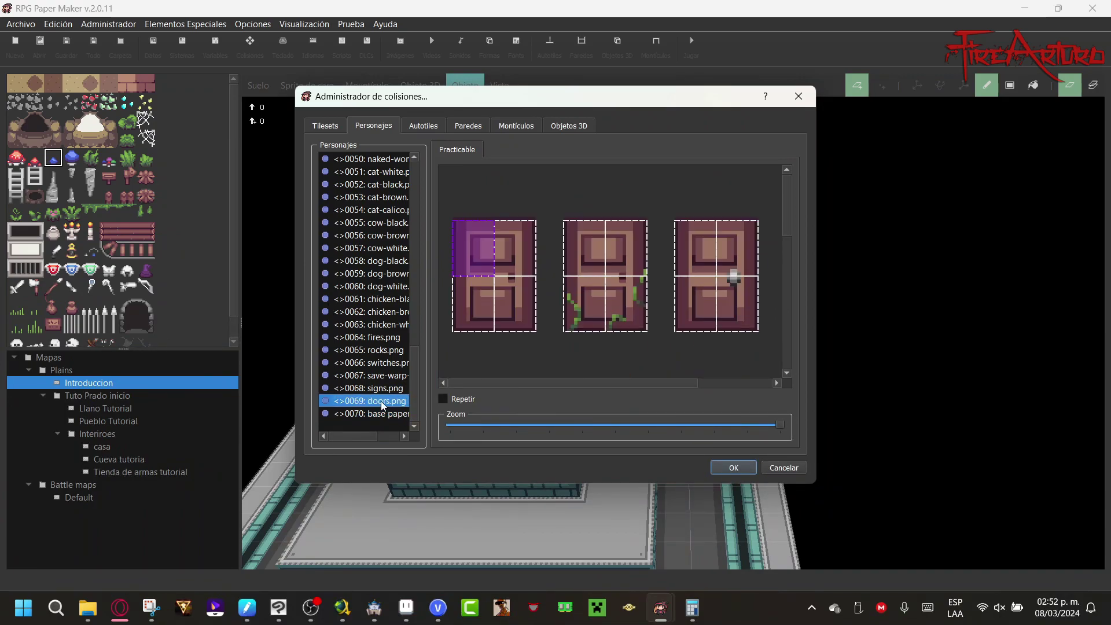
key(Down)
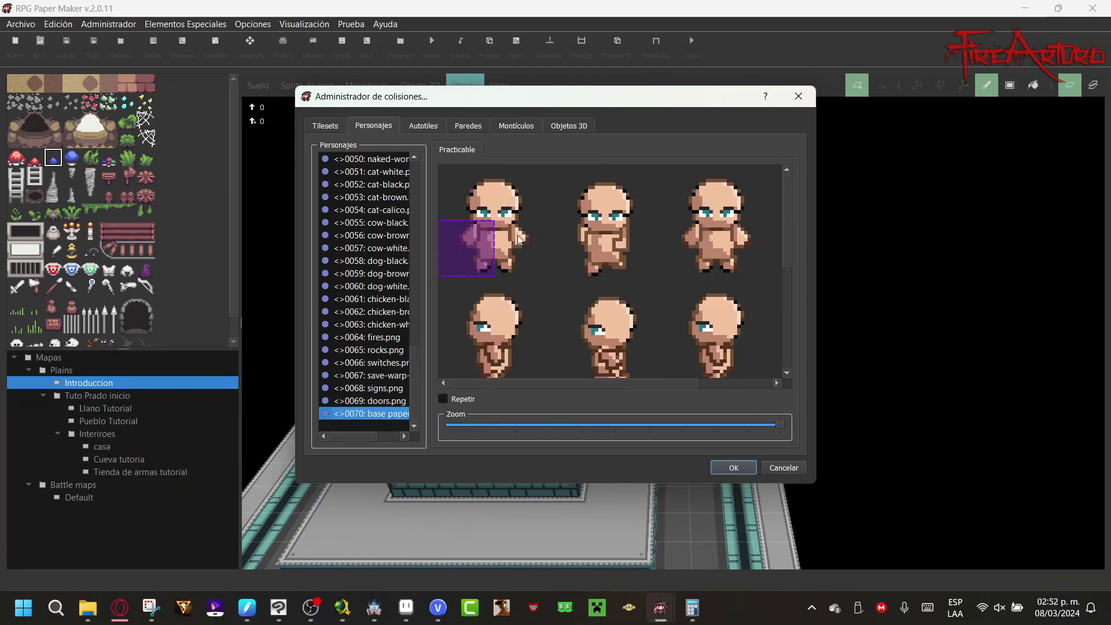
Step: Try an X offset of 12 px for the collision square on the first frame's lower-left part
right_click(478, 234)
click(494, 242)
click(565, 288)
text(12)
key(Return)
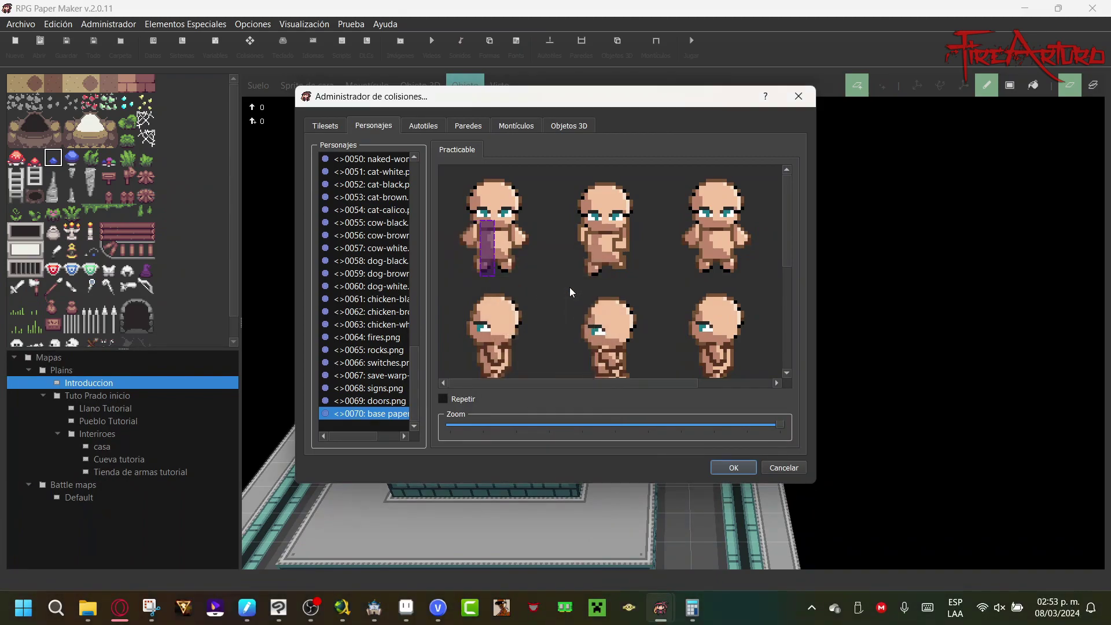
mouse_move(495, 255)
mouse_down()
mouse_move(508, 256)
mouse_move(505, 276)
mouse_move(493, 255)
mouse_up()
right_click(491, 255)
click(500, 258)
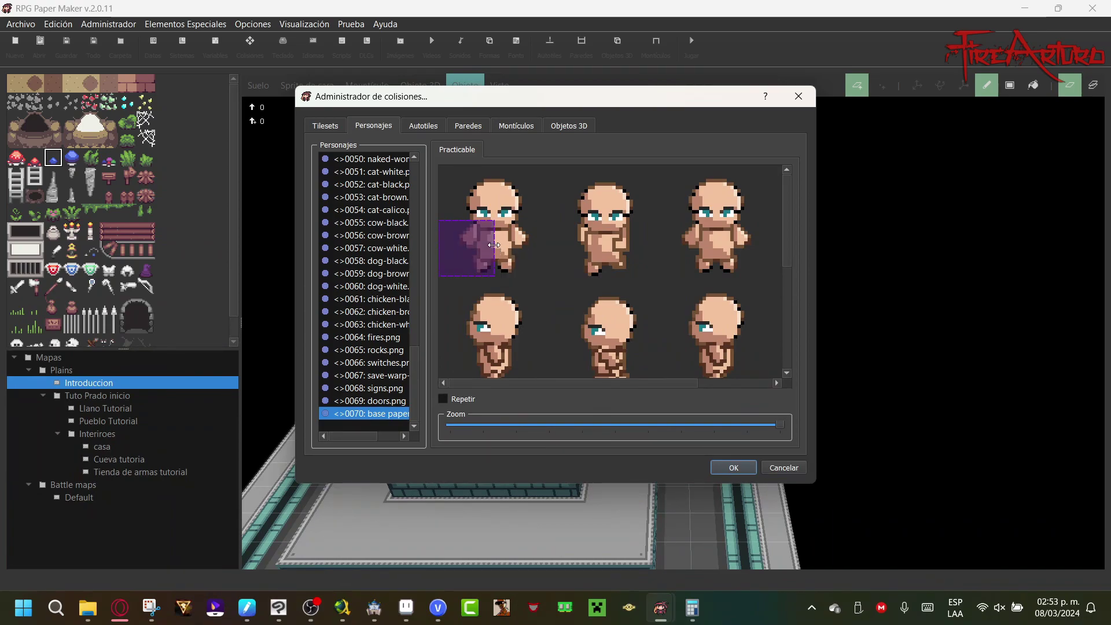
Step: Try collision squares across the first two frames and the second row, deleting the first frame's lower-right and second frame's lower-left squares
click(386, 400)
click(486, 356)
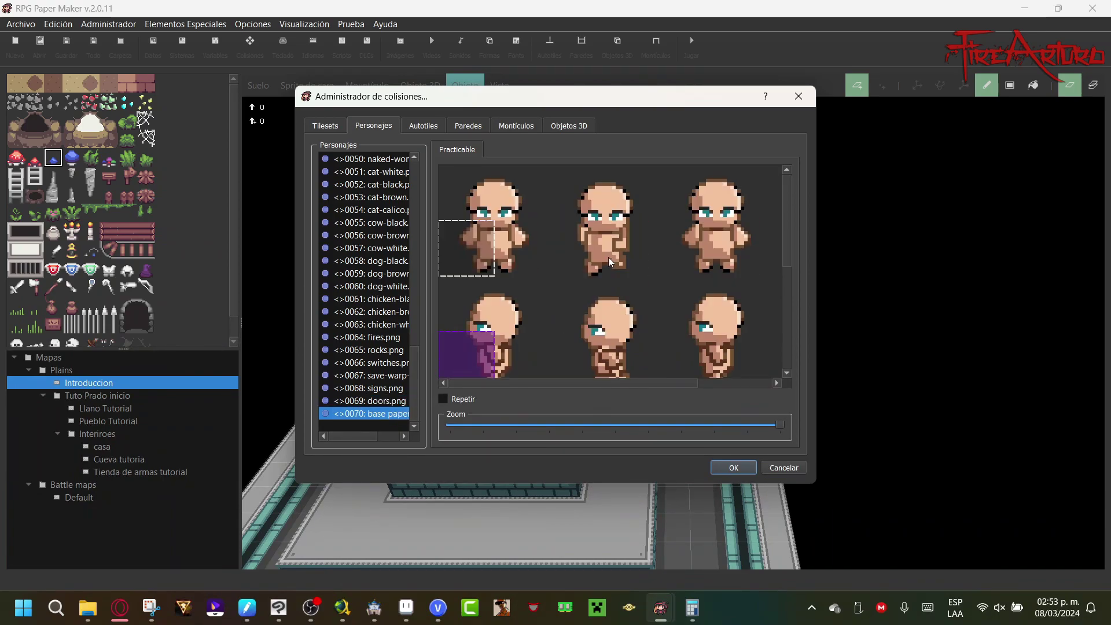
click(601, 257)
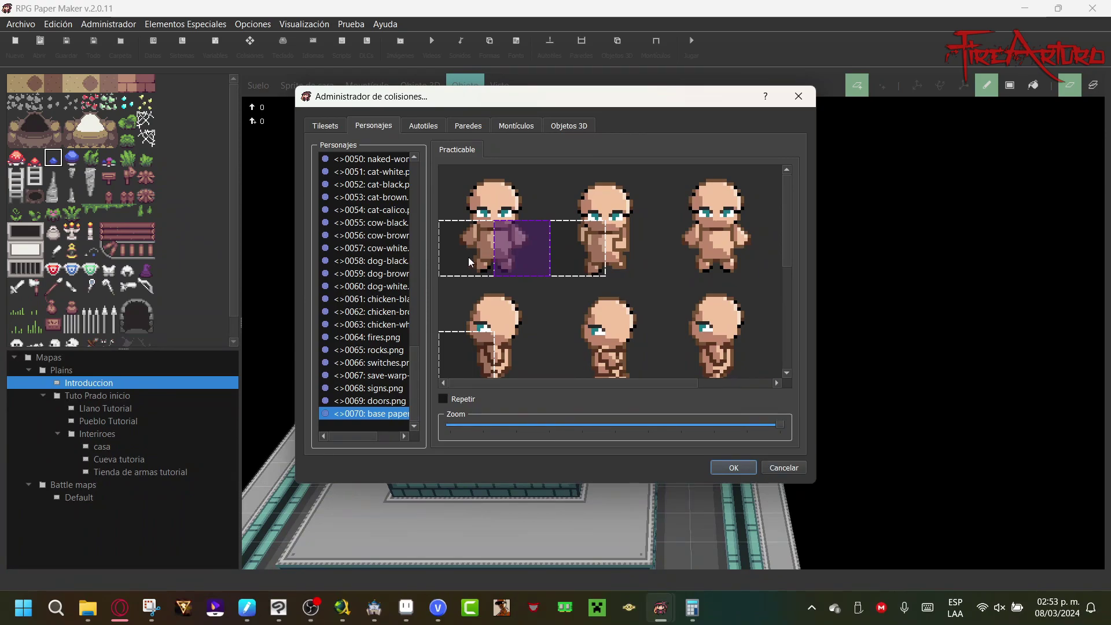
right_click(519, 247)
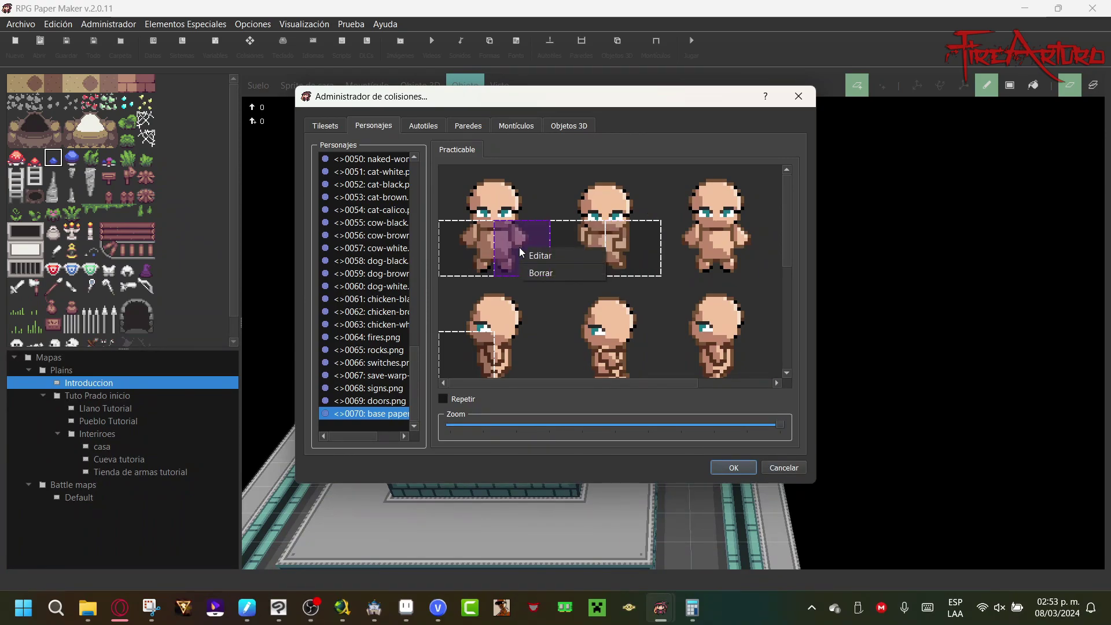
click(549, 273)
right_click(561, 263)
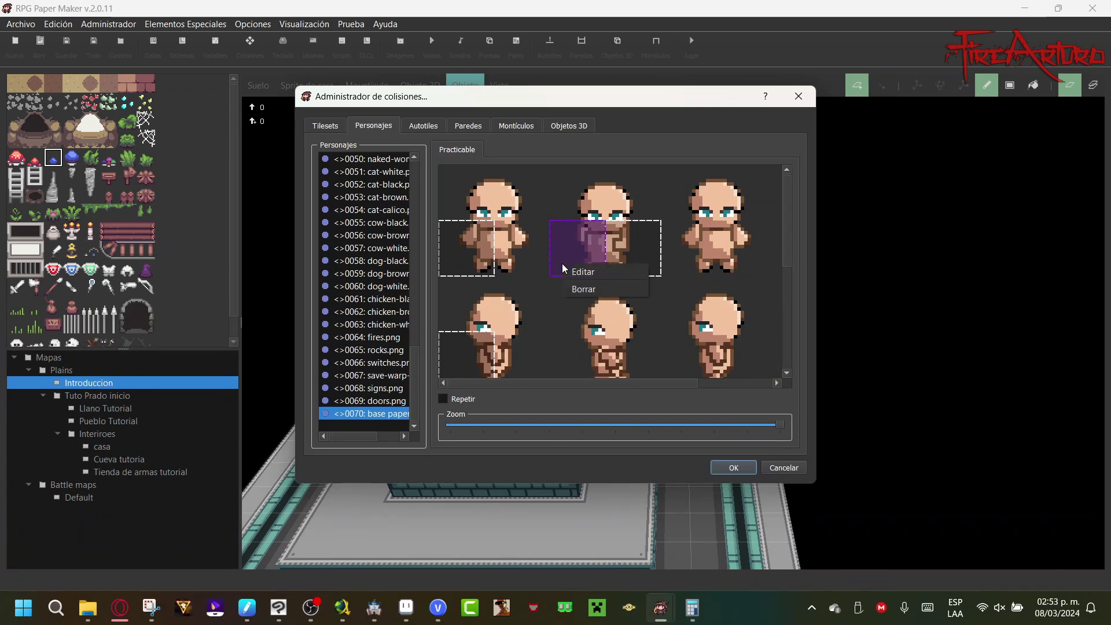
click(598, 290)
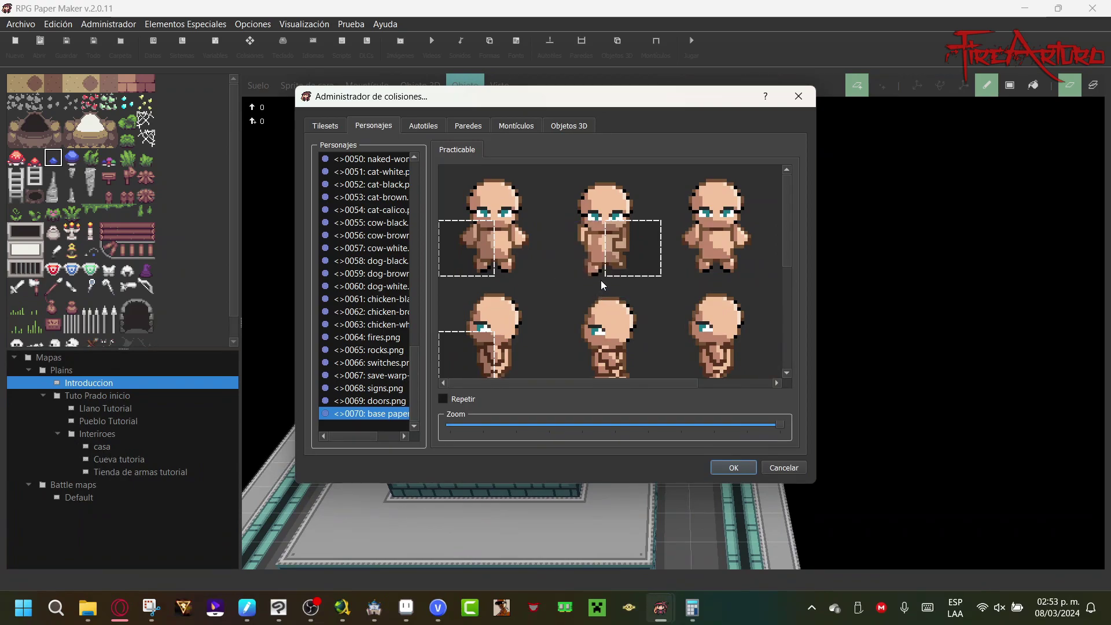
Step: Examine the collision squares of doors.png and signs.png, comparing them with those of base paper.png
click(376, 402)
key(Up)
key(Up)
key(Down)
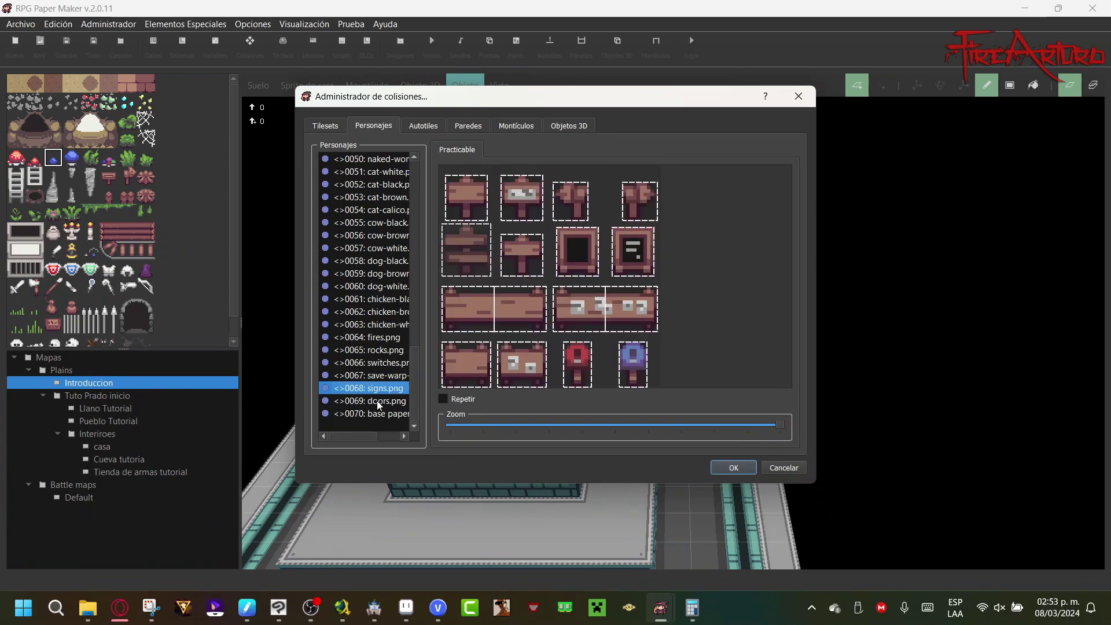
key(Down)
key(Up)
key(Down)
key(Down)
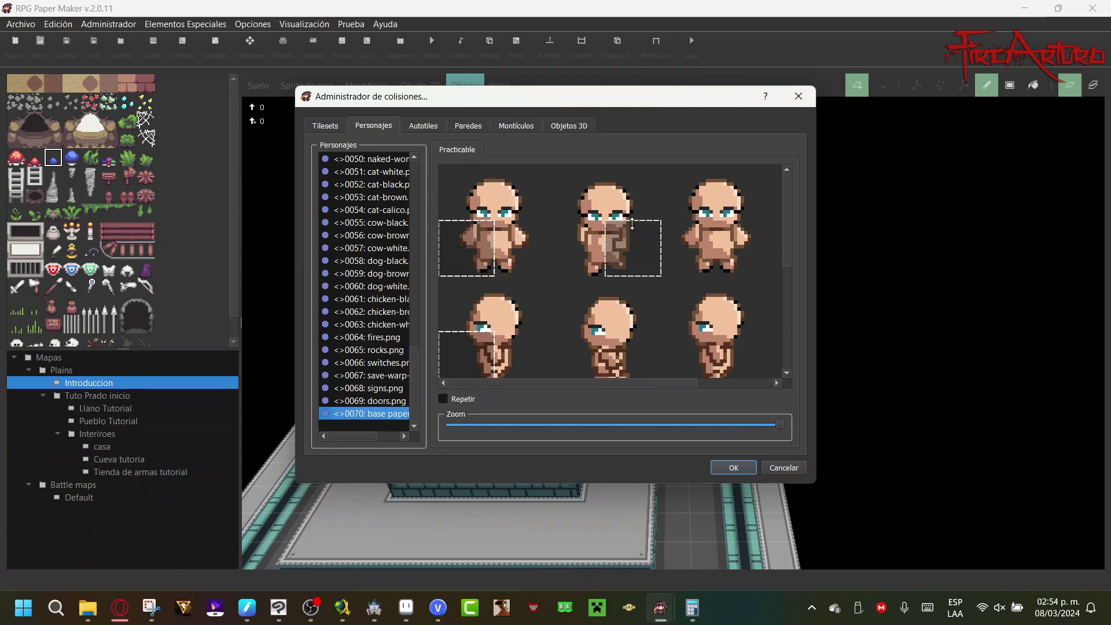
Step: Delete the three remaining collision squares from base paper.png's first frame, second frame and second row
right_click(456, 261)
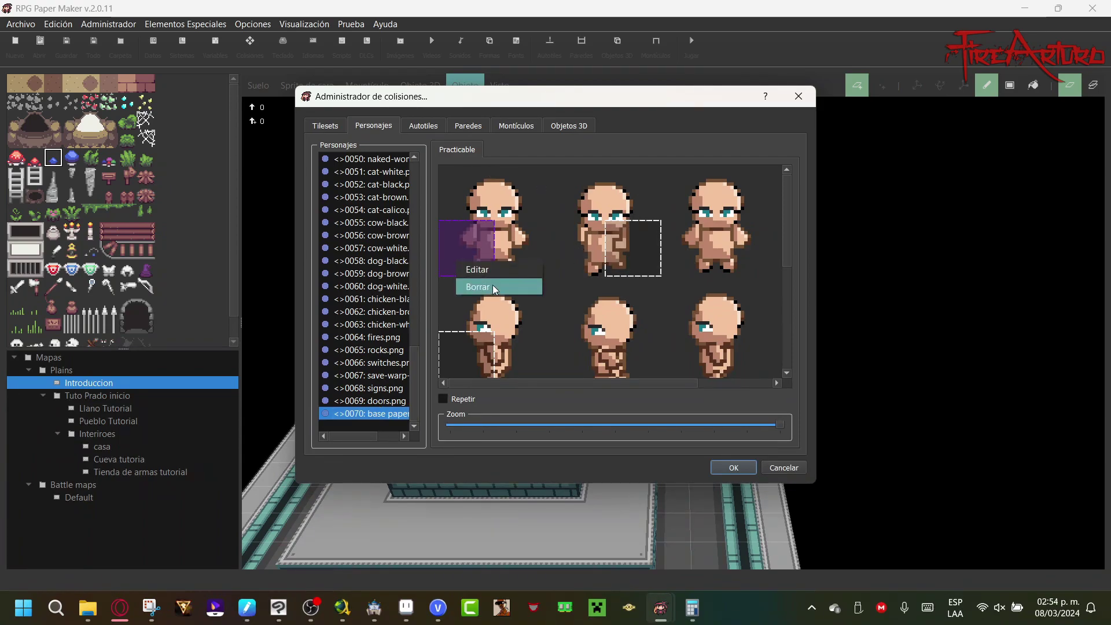
click(492, 284)
right_click(478, 353)
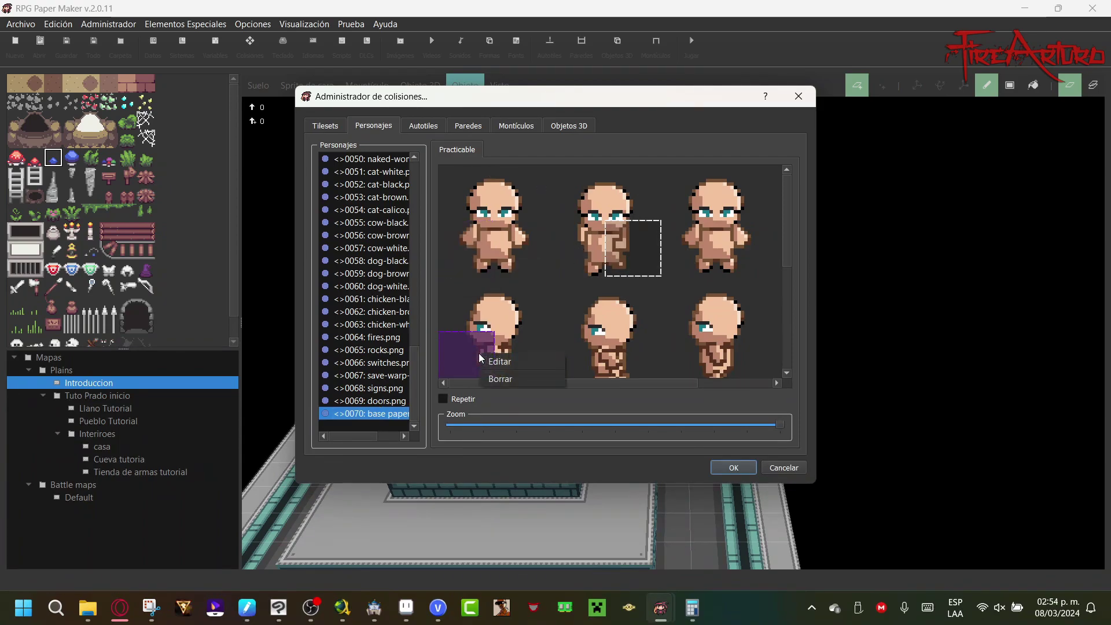
click(530, 385)
right_click(630, 227)
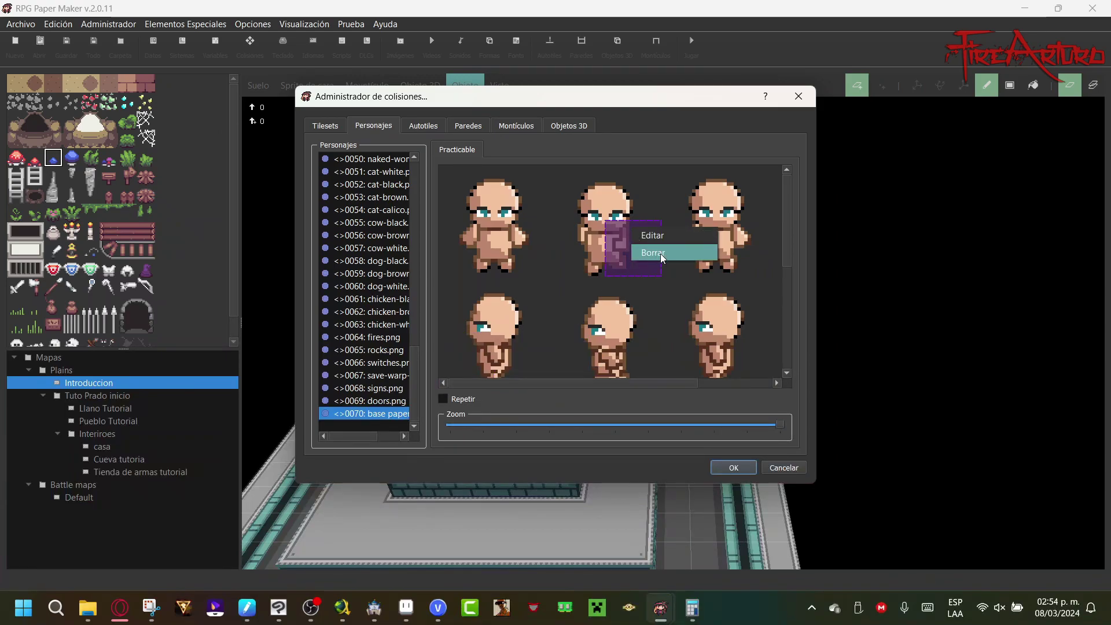
click(660, 254)
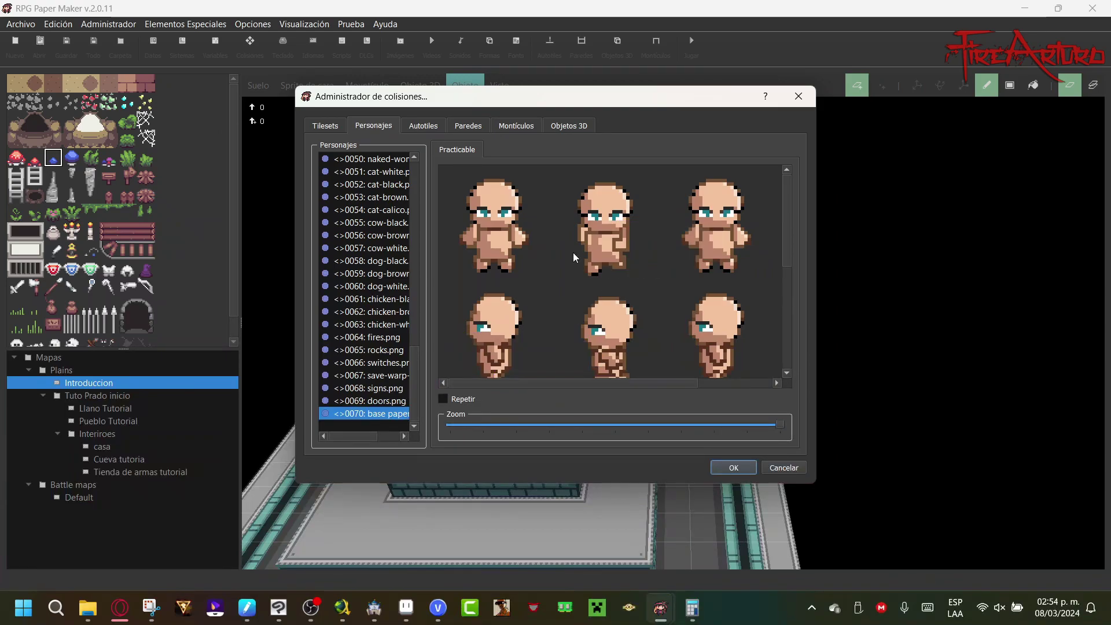
Step: Try placing collision squares on the lower half of base paper.png's first frame and delete the unwanted ones
right_click(478, 251)
click(505, 276)
right_click(494, 244)
click(521, 269)
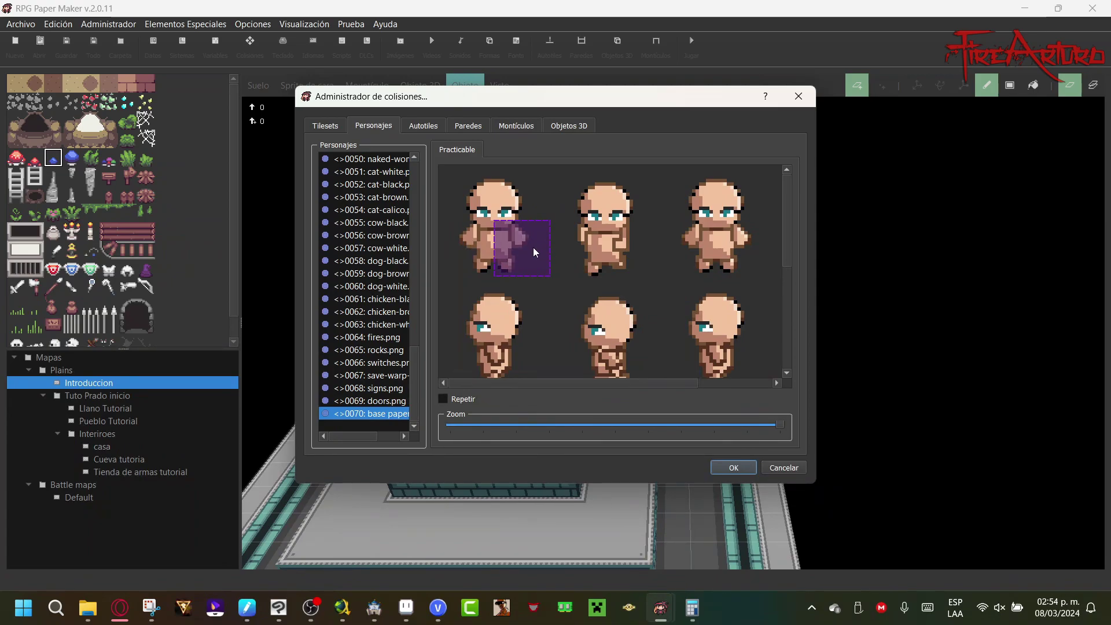
Step: Try adjusting the position and size of the first frame's lower-right collision square, and delete the square
right_click(495, 247)
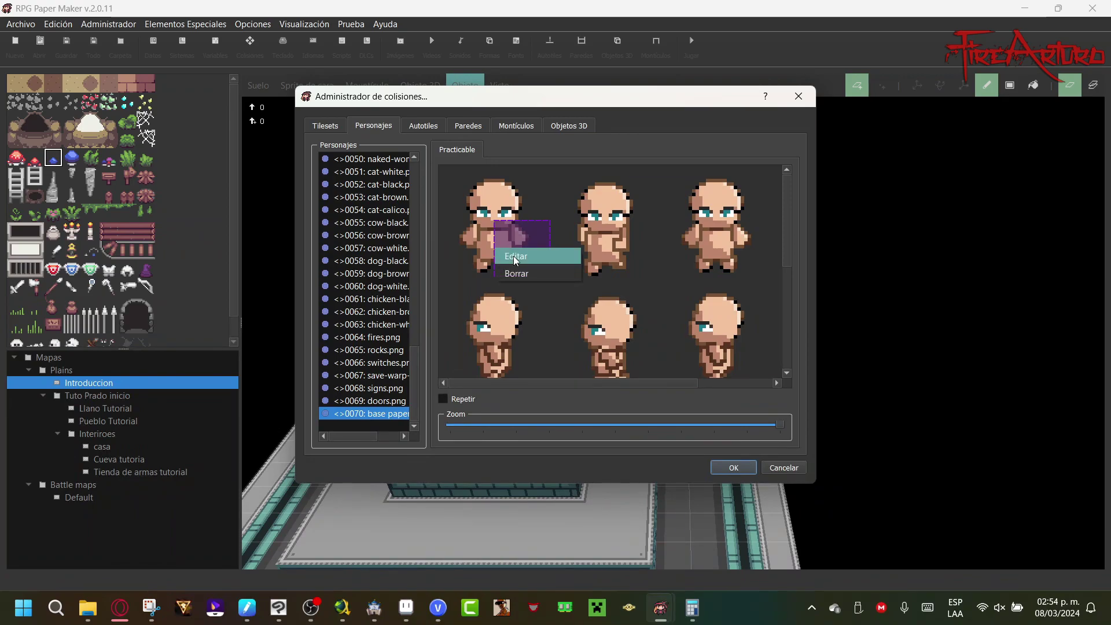
click(513, 256)
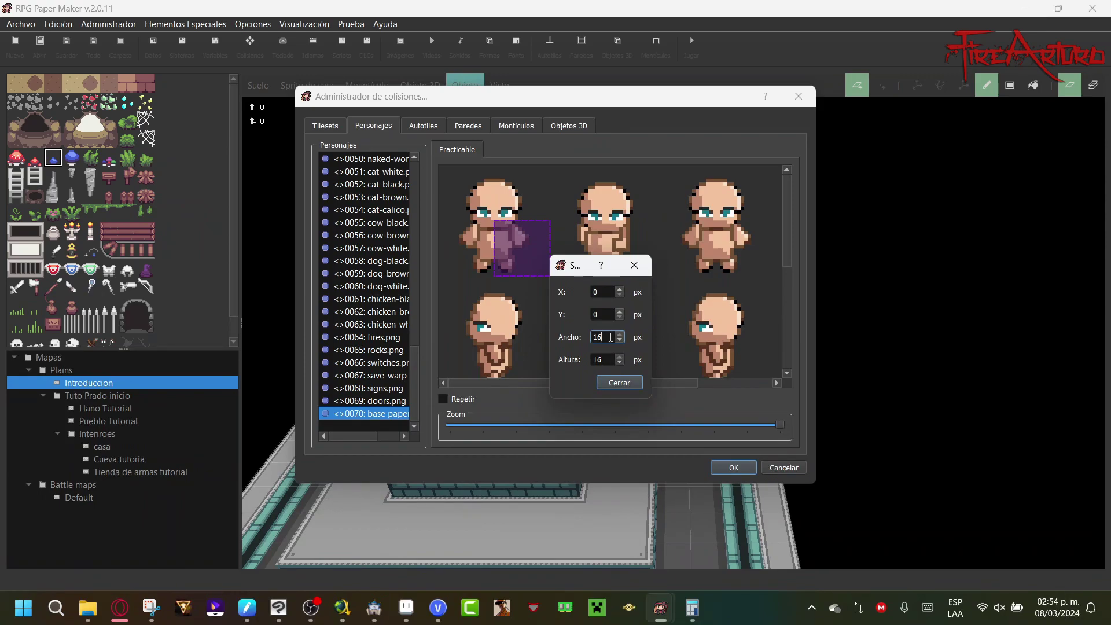
click(619, 290)
key(Return)
drag(494, 252, 511, 253)
drag(605, 270, 494, 266)
right_click(514, 263)
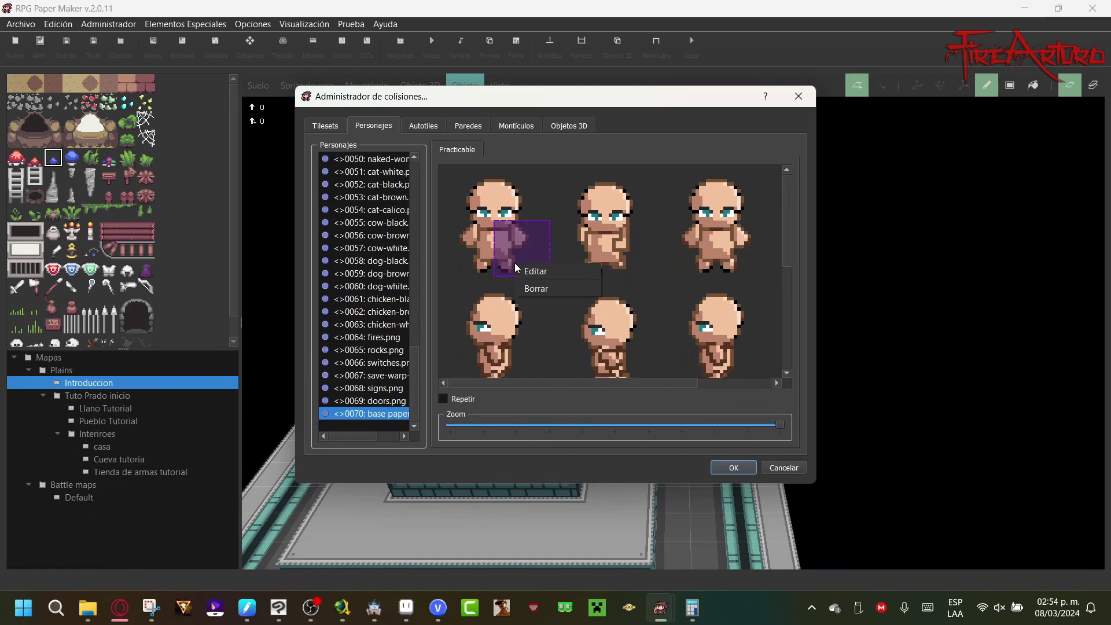
click(529, 286)
Step: Add collision squares to the lower-left and lower-right parts of base paper.png's first frame with Repetir enabled
click(486, 250)
right_click(490, 249)
click(444, 398)
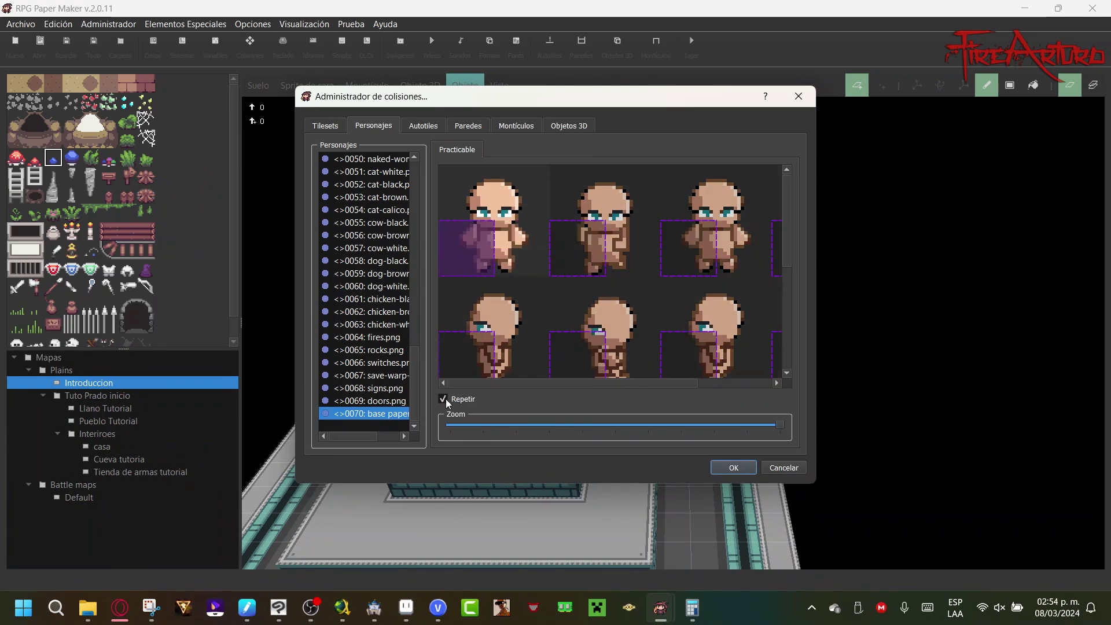
click(502, 256)
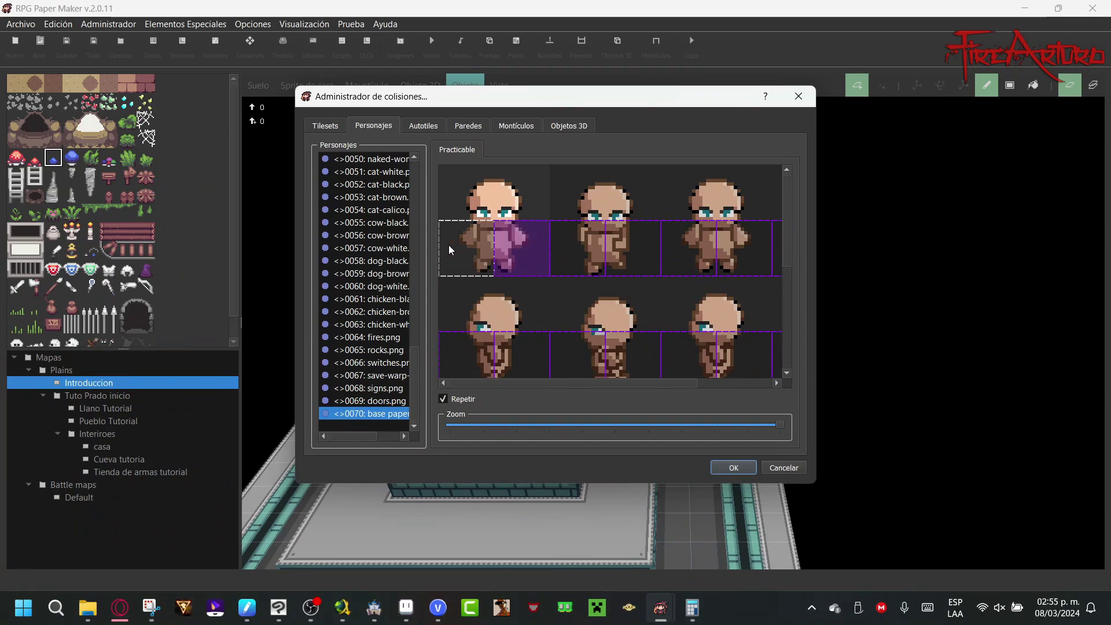
Step: Narrow the two lower collision squares on base paper.png's first frame to the body's width and compare them with kate.png's collisions
drag(441, 242, 471, 251)
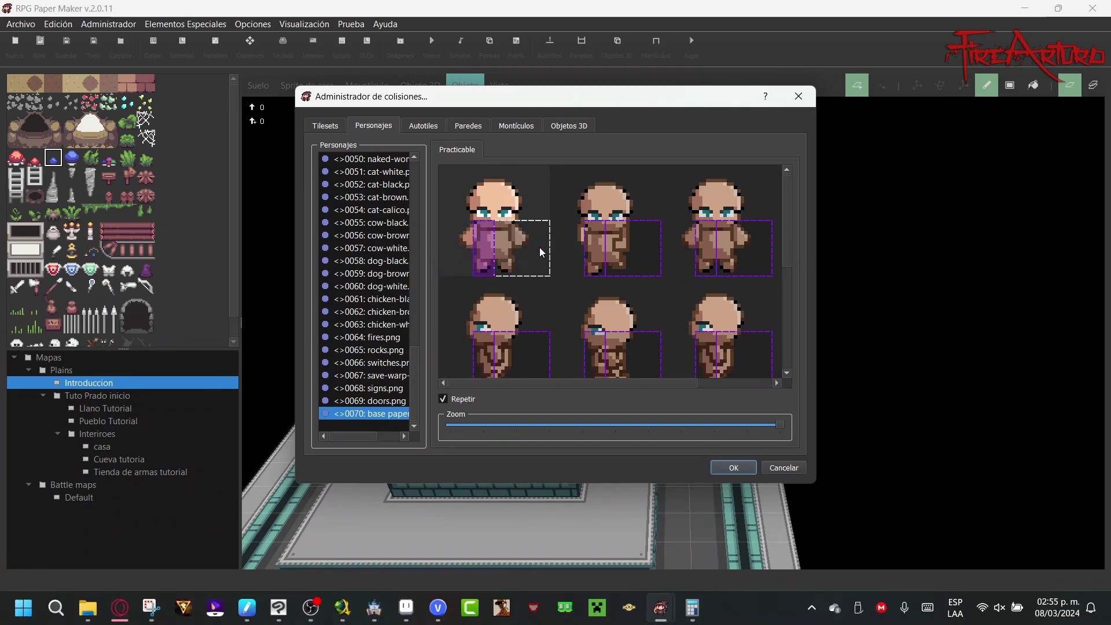
drag(547, 250, 515, 254)
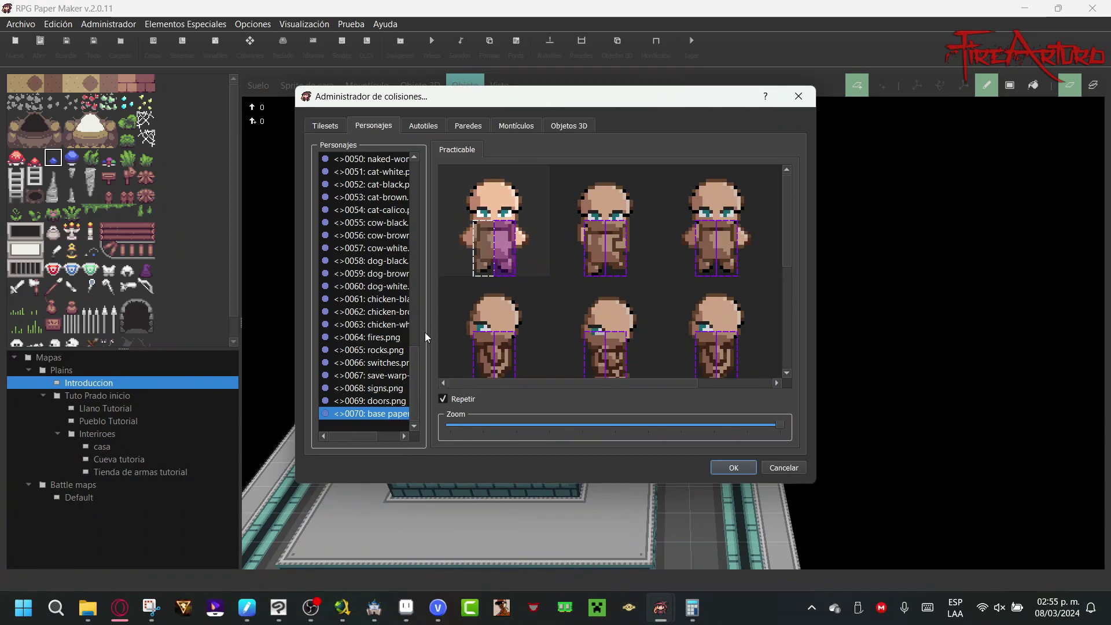
drag(416, 370, 415, 173)
click(380, 195)
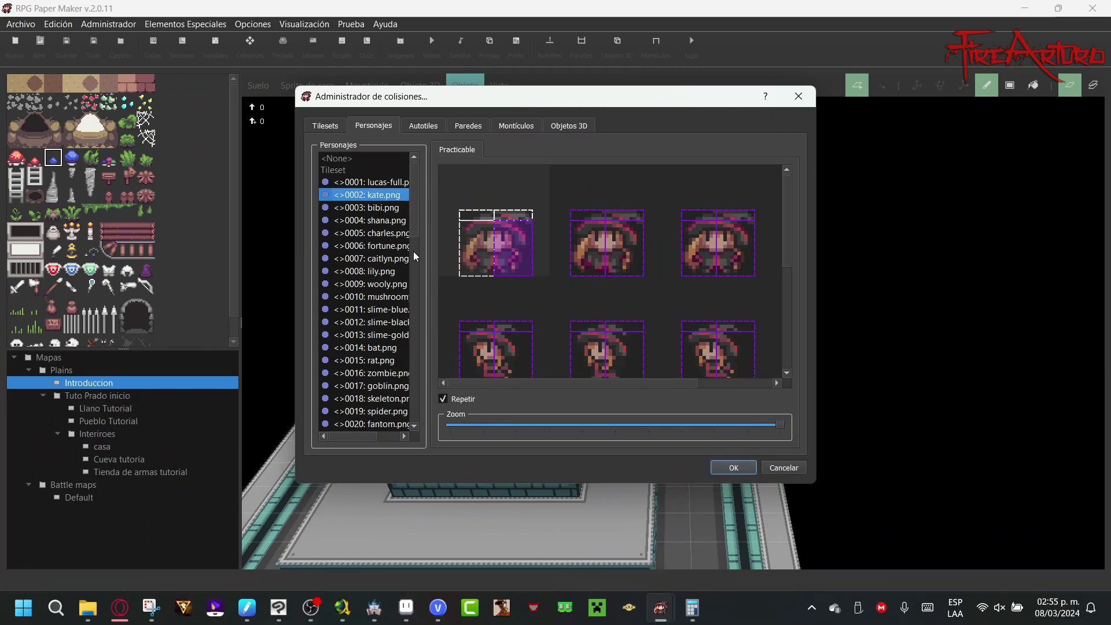
scroll(414, 256, down, 15)
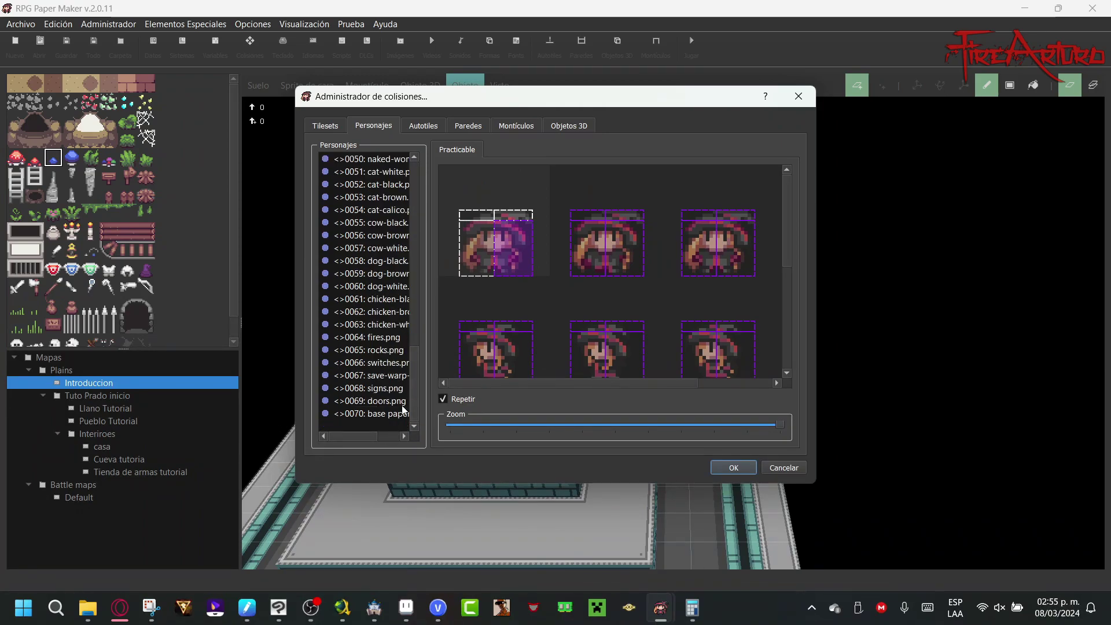
click(403, 411)
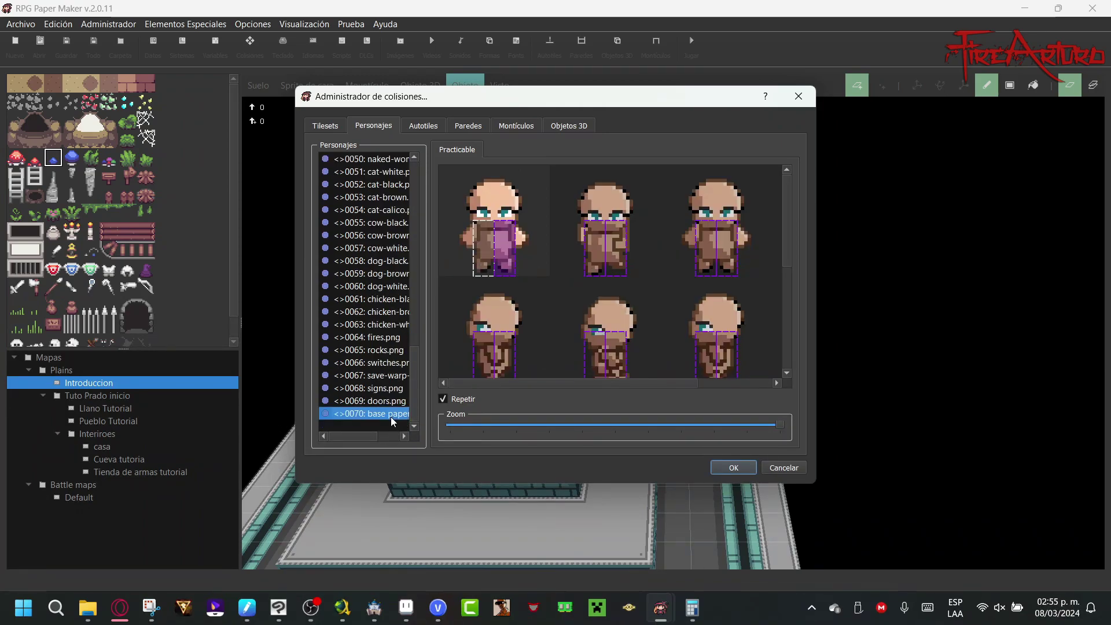
Step: Add collision squares to the upper-left and upper-right of base paper.png's first frame and shrink them to the lower face at body width
click(481, 210)
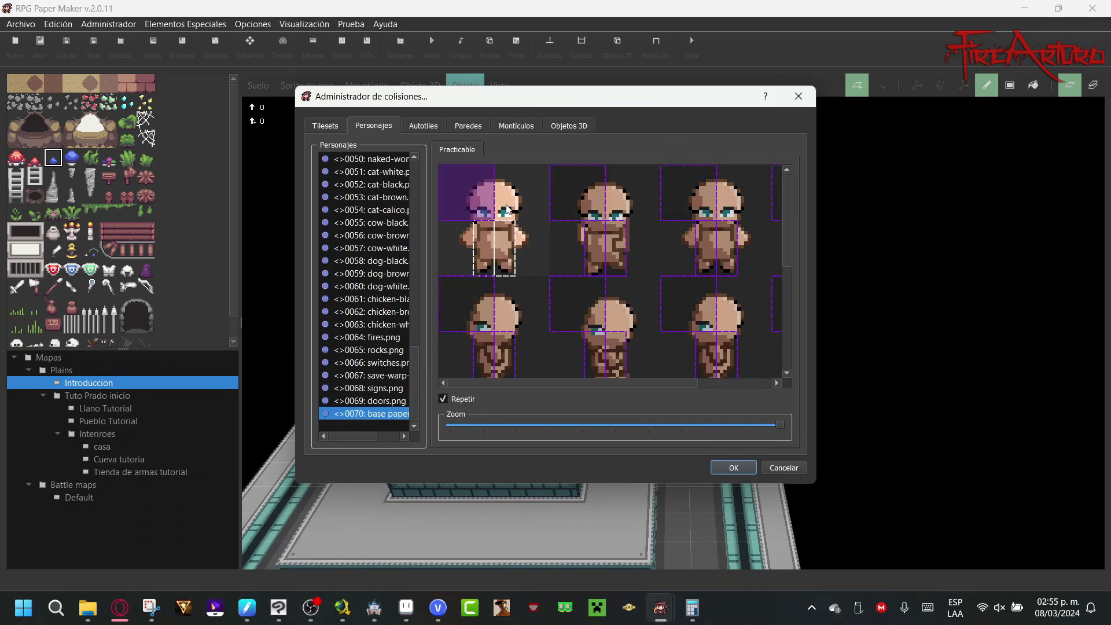
click(481, 210)
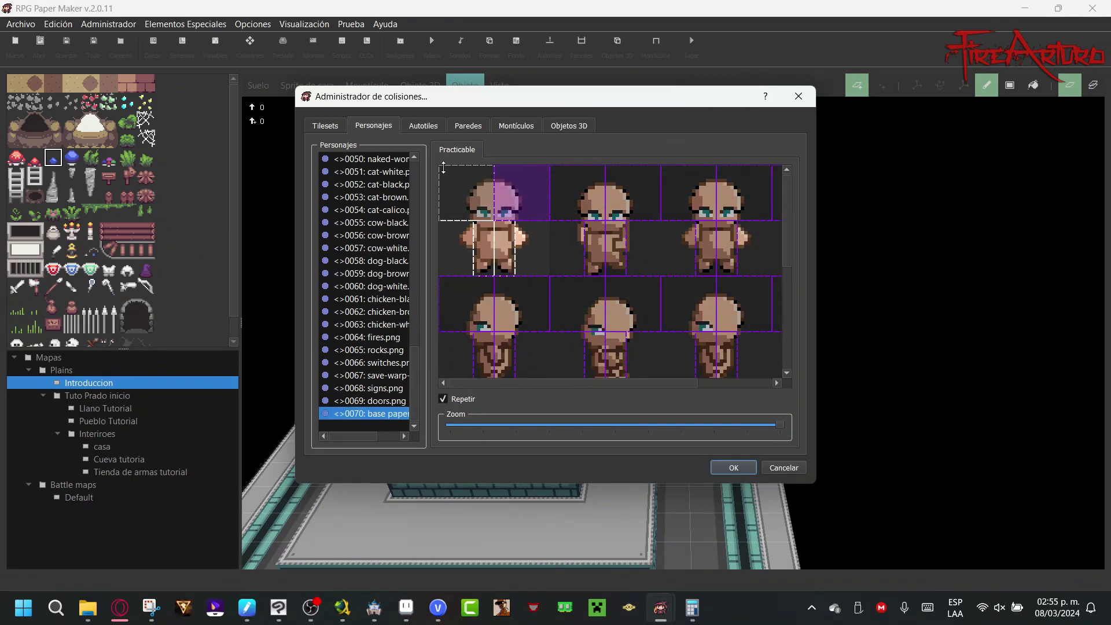
drag(443, 167, 472, 213)
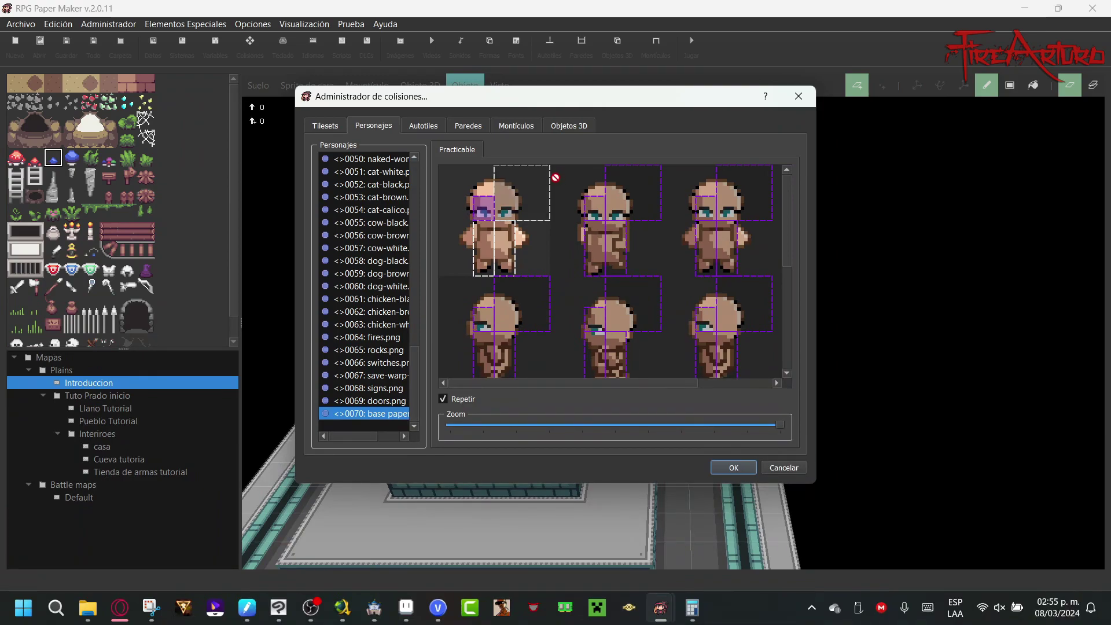
drag(549, 182, 516, 190)
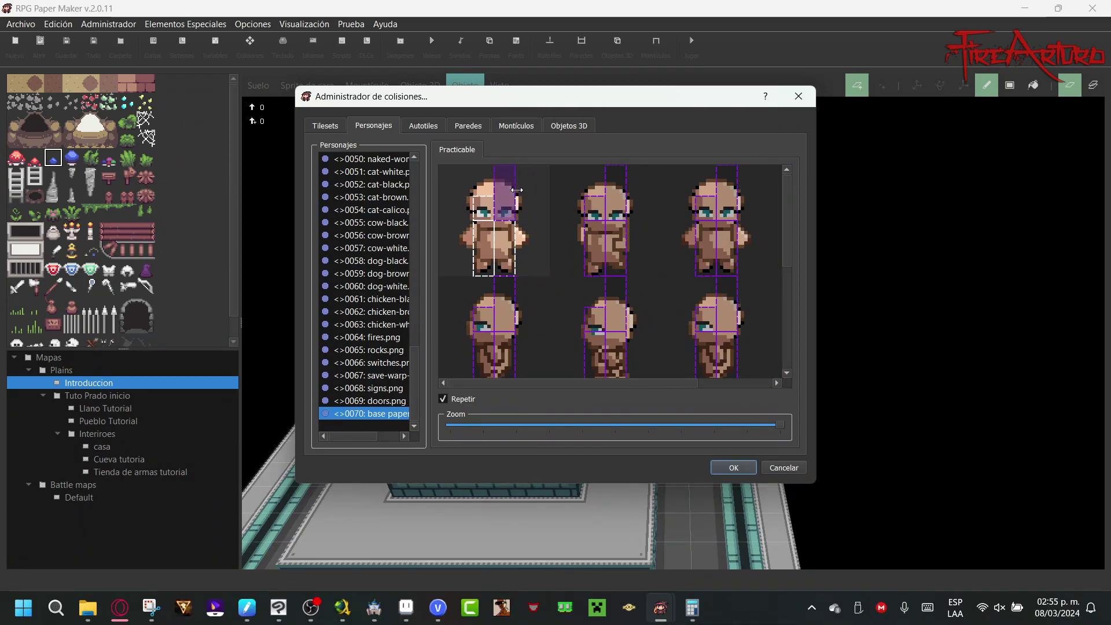
drag(505, 166, 504, 195)
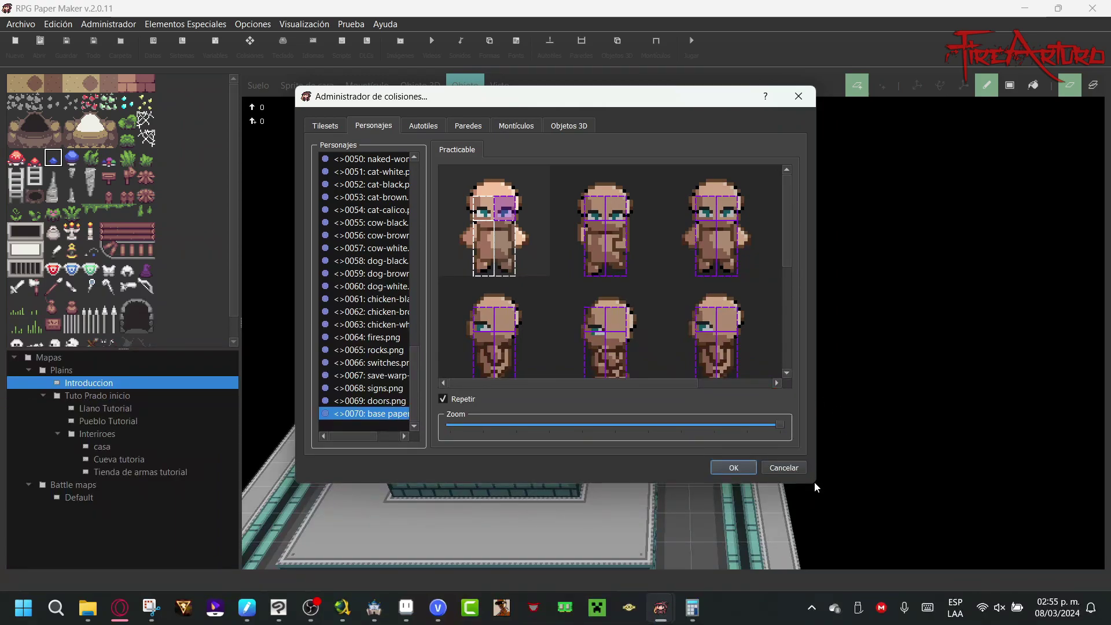
Step: Enlarge the collision manager window, check the repeated squares on the other rows of base paper.png, and accept the collisions
drag(815, 483, 995, 564)
drag(966, 347, 970, 504)
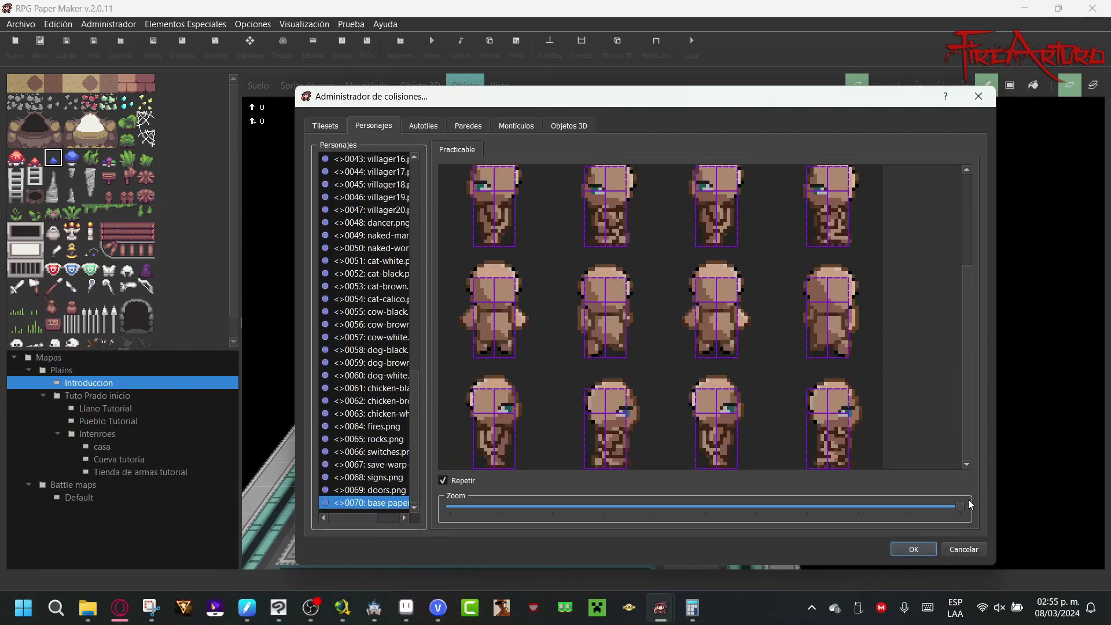
click(911, 551)
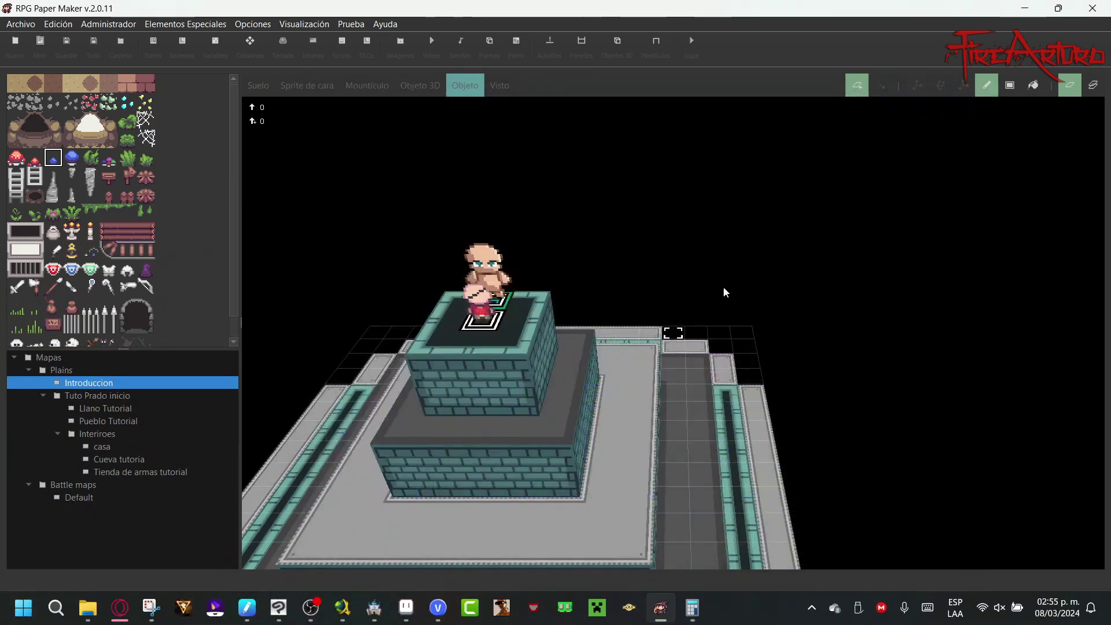
Step: Run the game, start a new game, and get through the introduction dialogue and naming screen with the hero named "a"
click(687, 58)
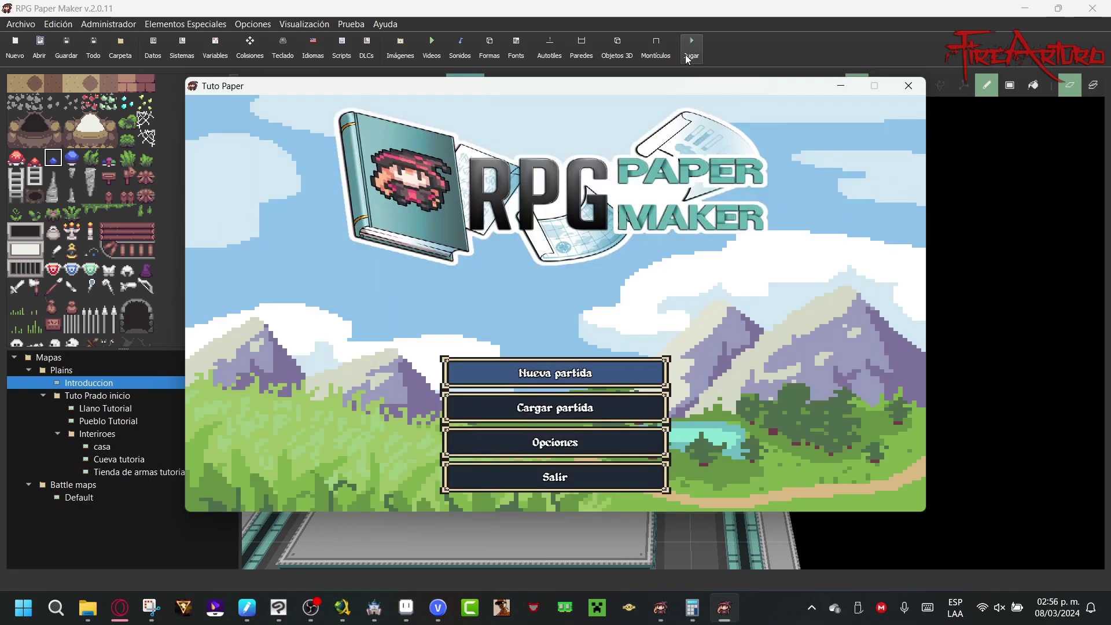
key(Return)
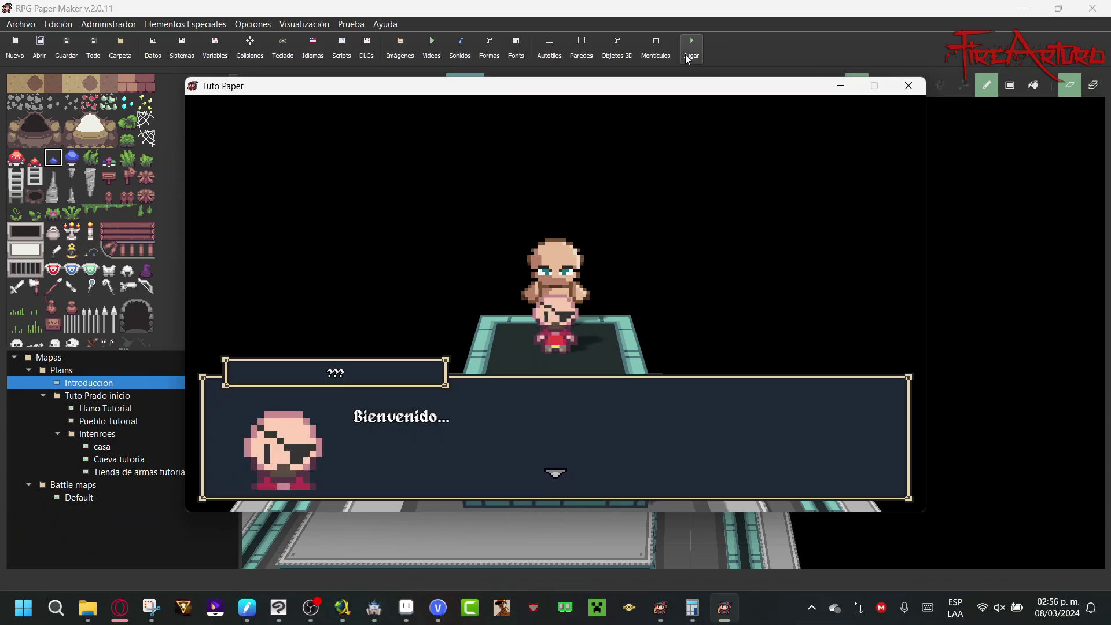
key(Return)
key(Return)
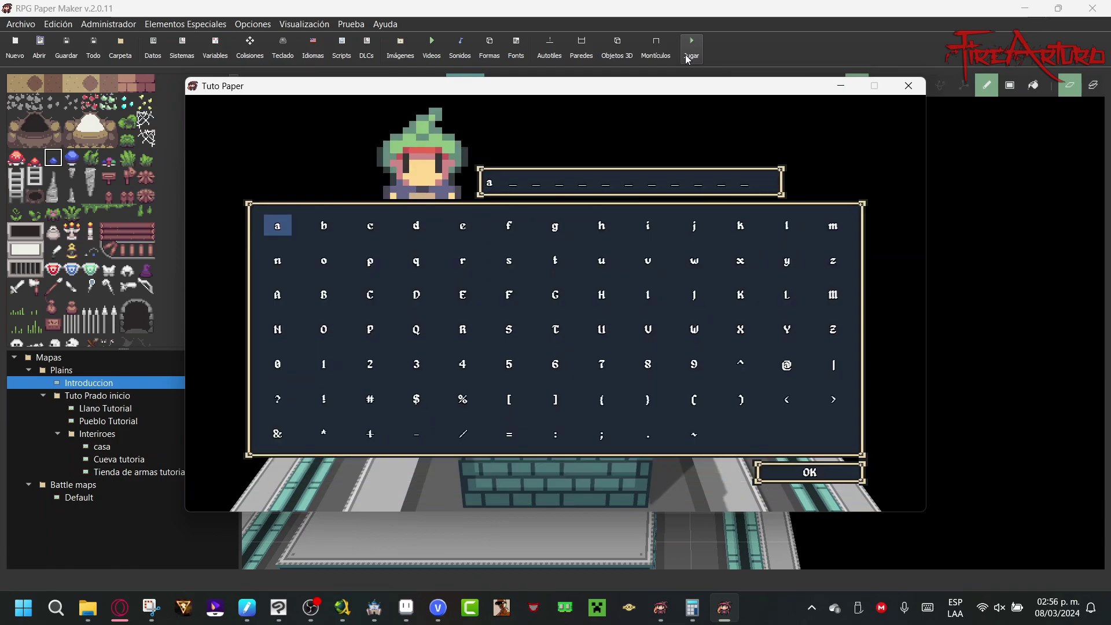
key(Up)
key(Return)
key(Return)
key(Return)
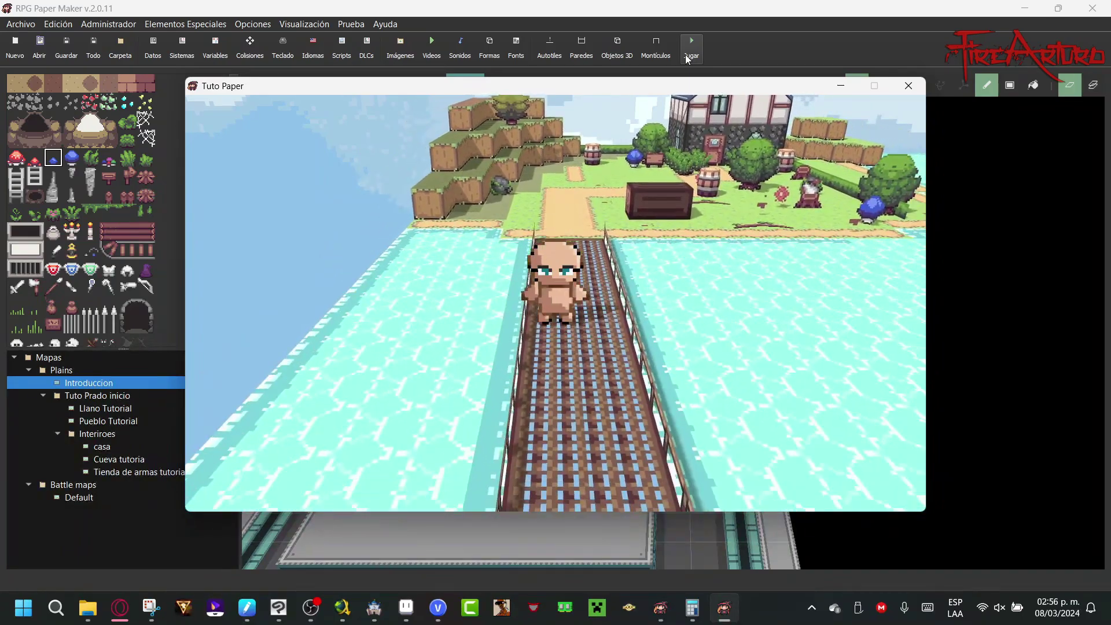
Step: Walk the hero around the village past the hills, barrels and bushes, rotating the camera to test the sprite and its collisions
key(w)
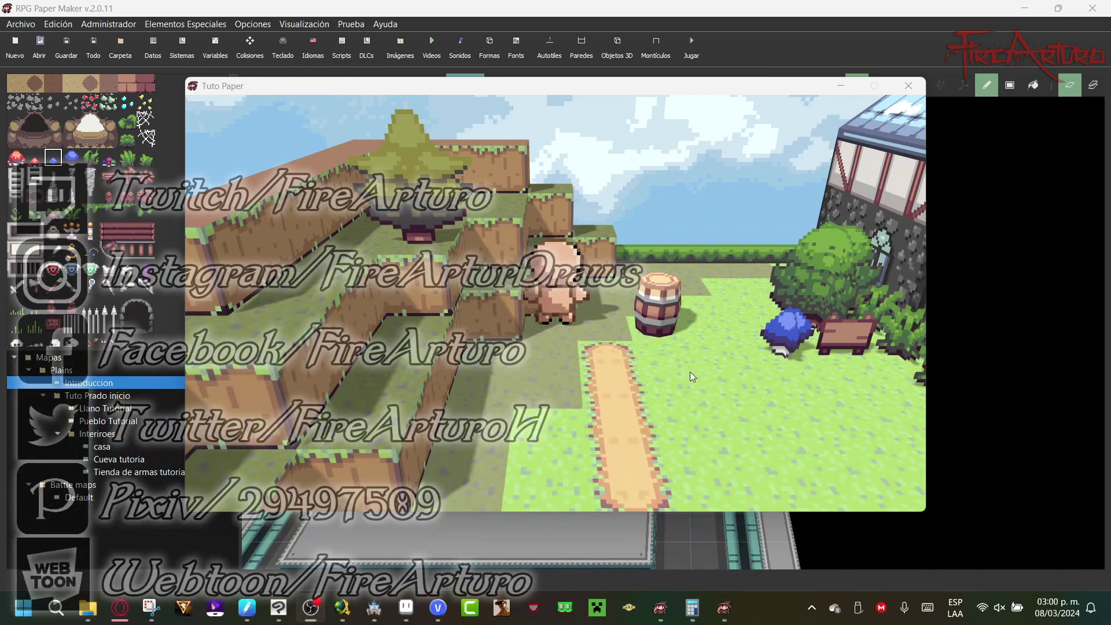
click(647, 393)
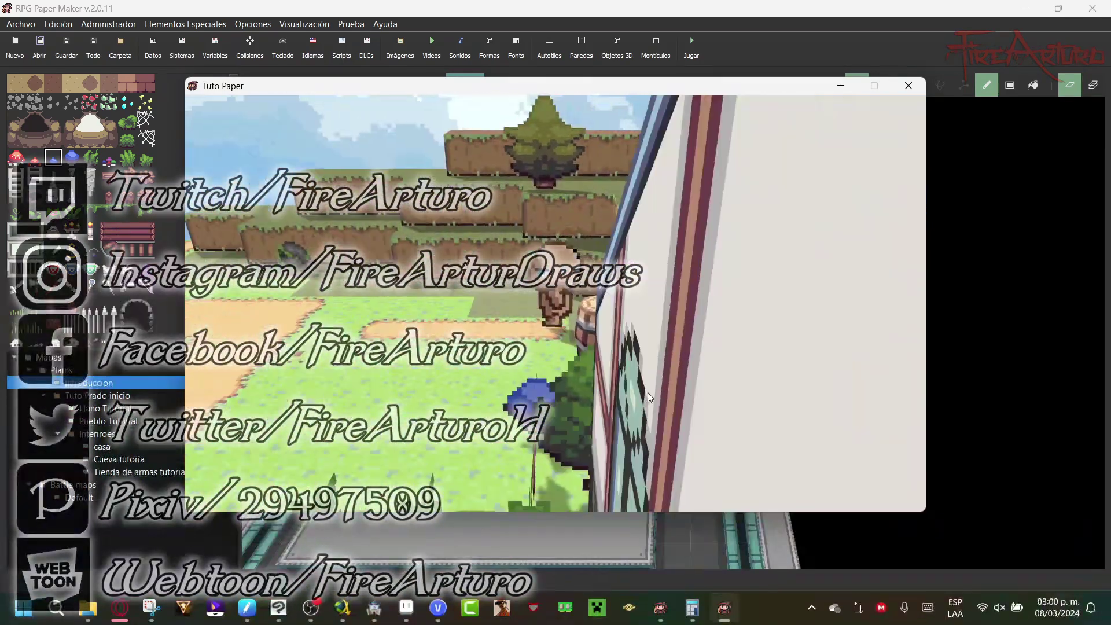
key(w)
key(a)
key(d)
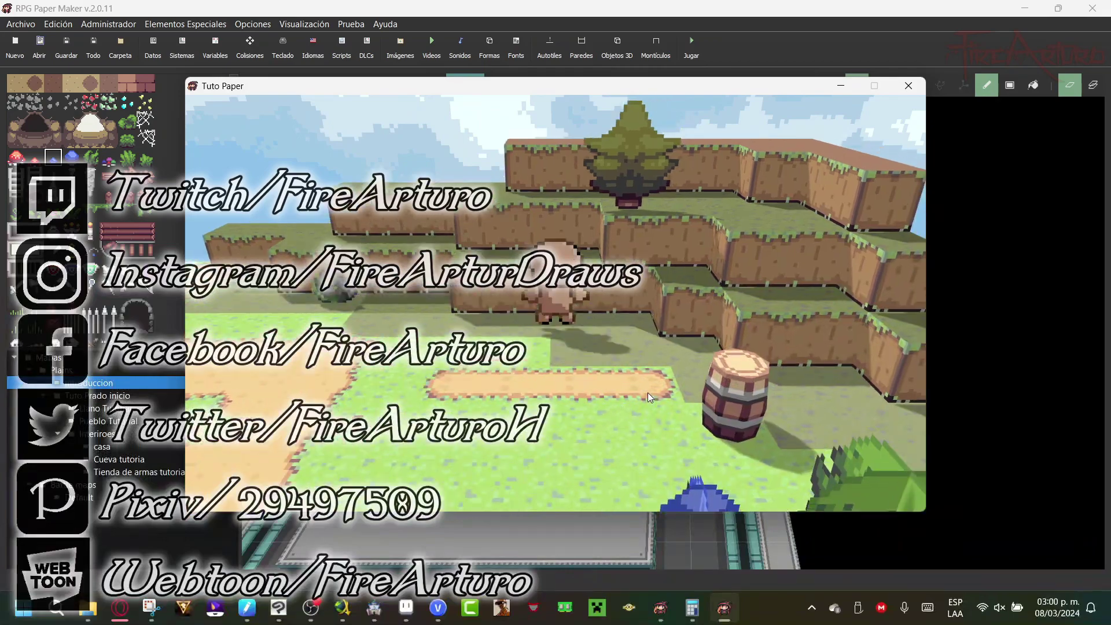
key(a)
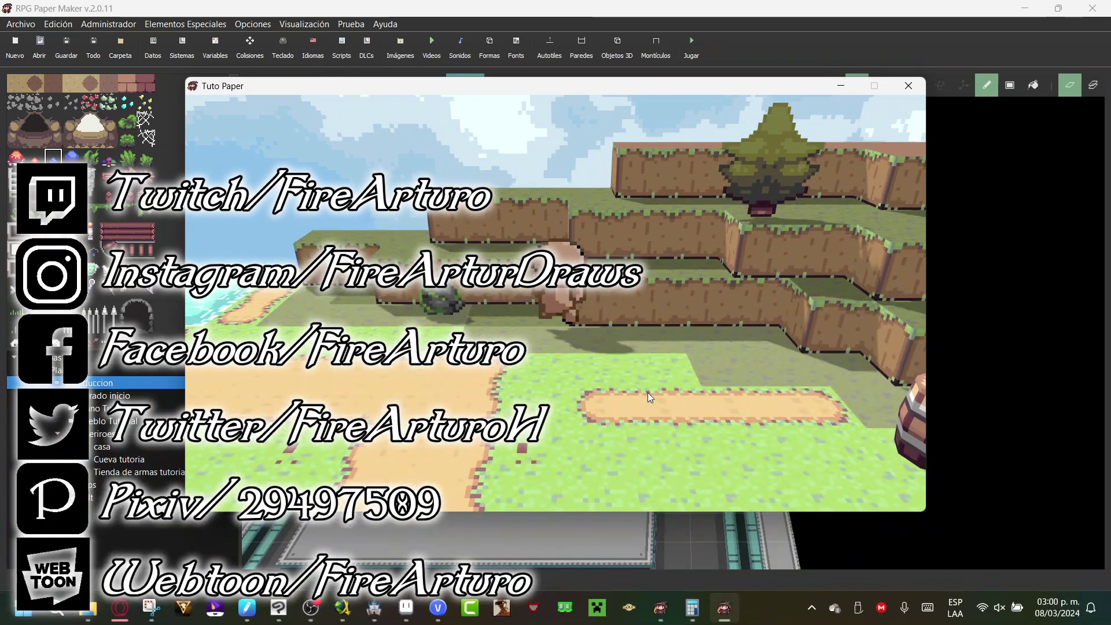
key(Down)
key(Left)
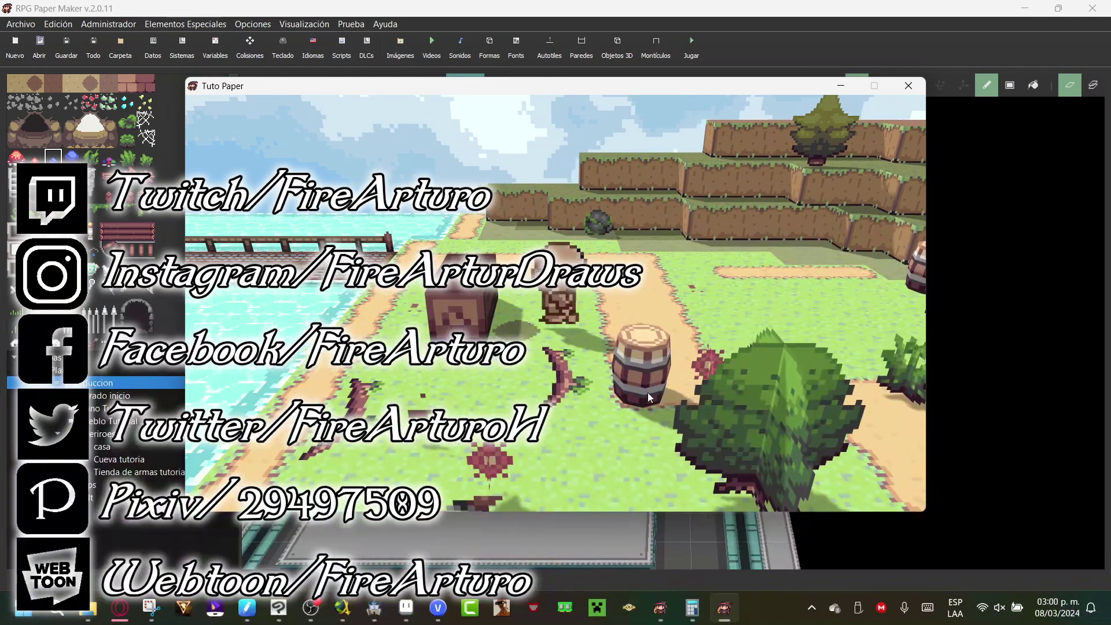
key(Right)
key(Left)
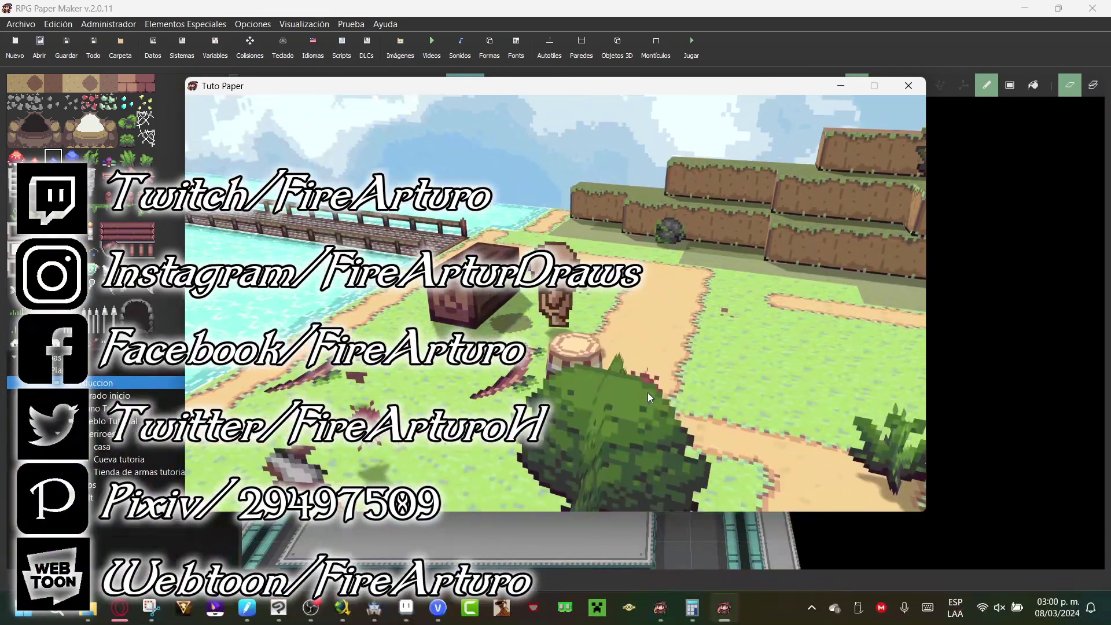